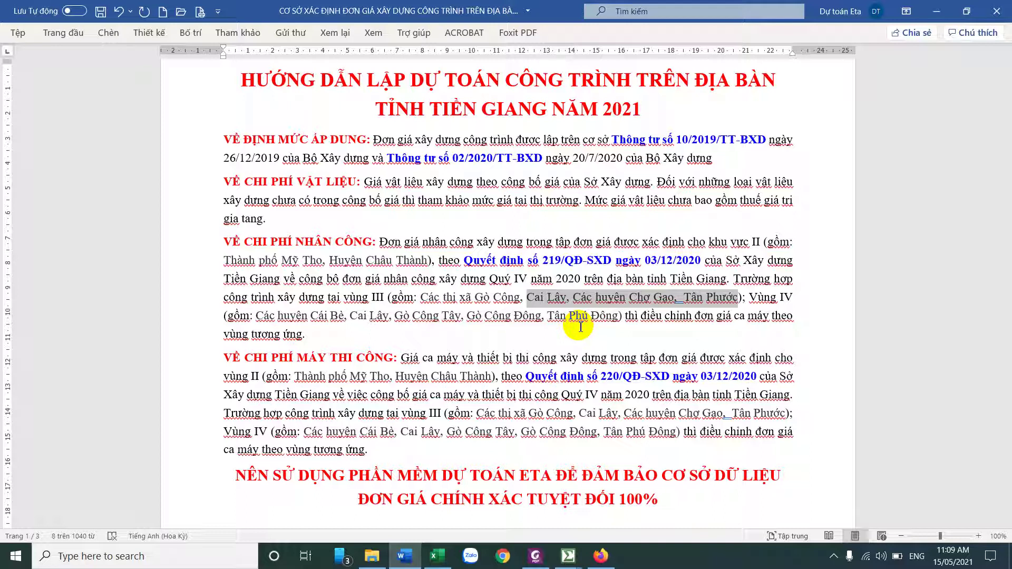
Clear the text selection in the guide, bring up the Dự toán Eta software and dismiss its error dialogs
click(486, 270)
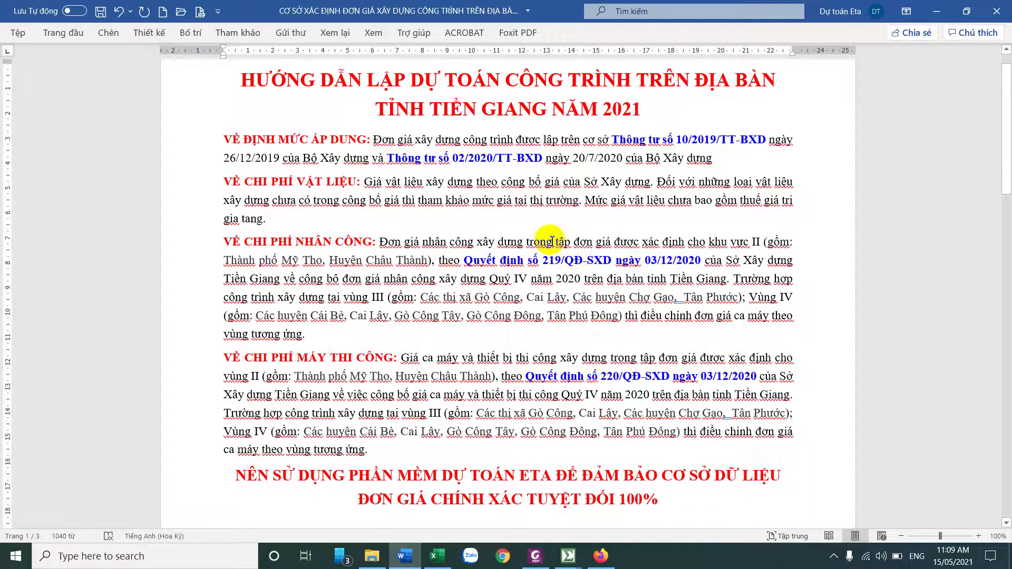
click(567, 556)
click(602, 510)
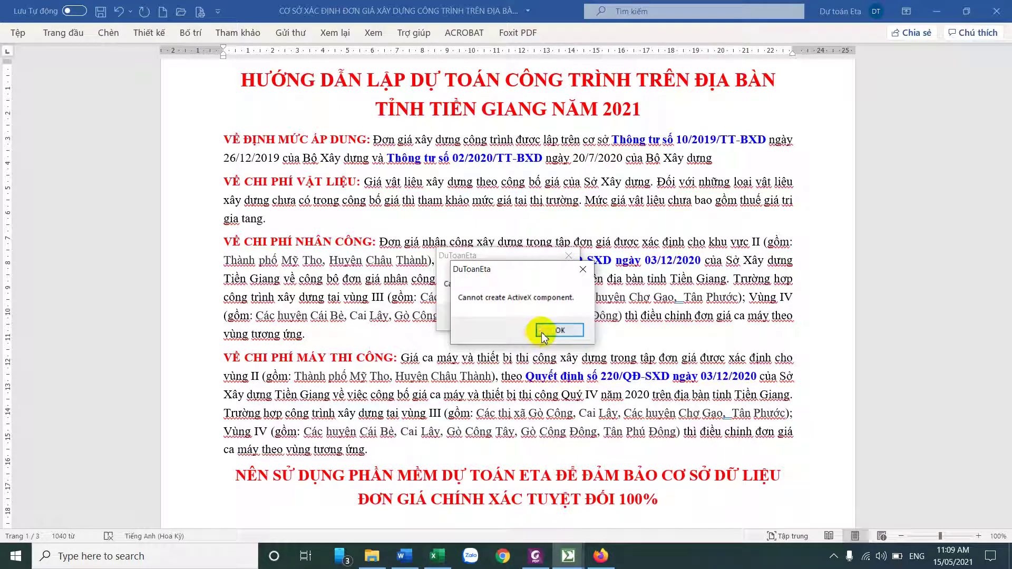
click(545, 317)
Switch to Firefox and highlight the dutoaneta.vn address of the Dự toán Eta website
key(alt+Tab)
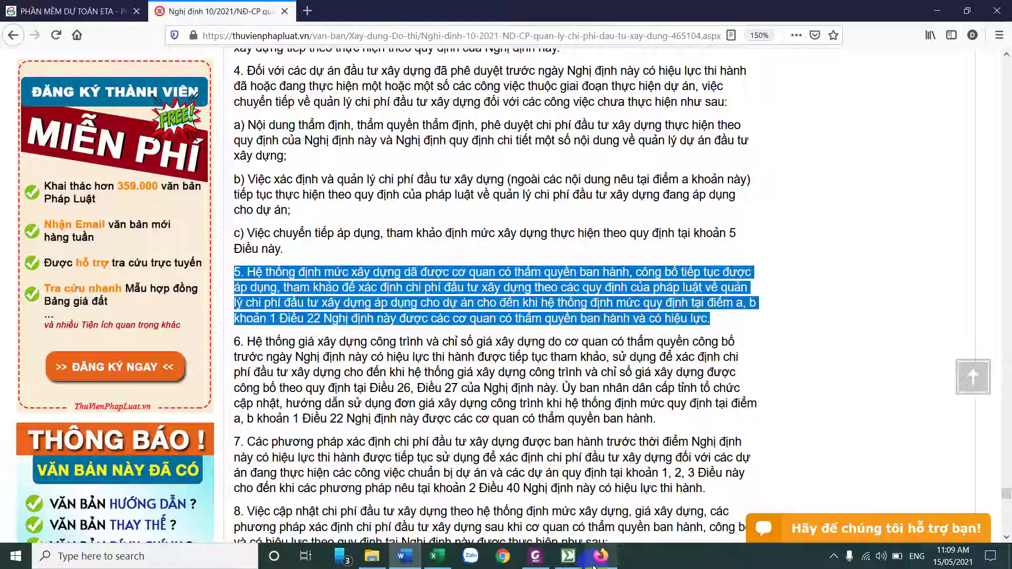
click(114, 11)
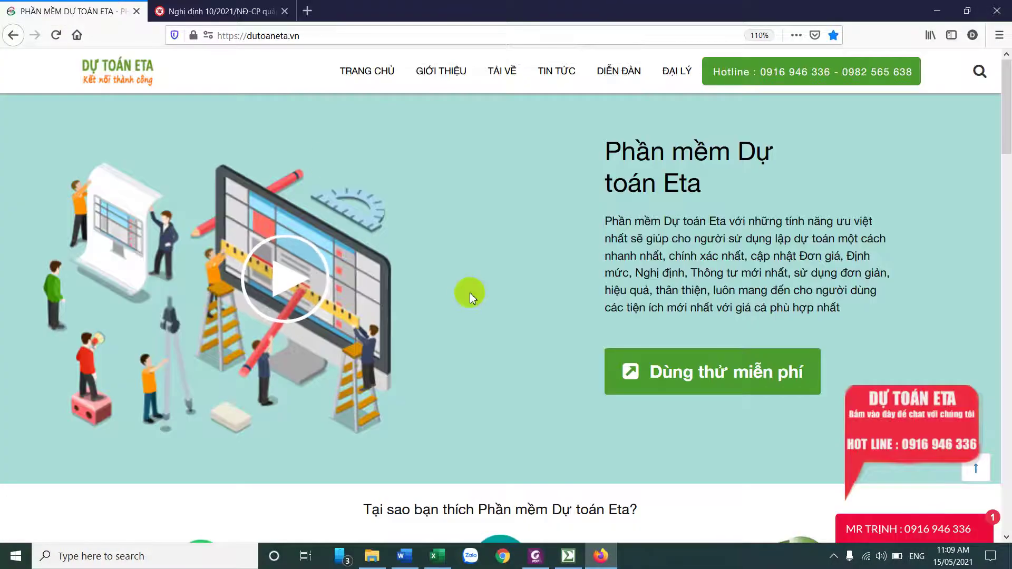
click(346, 40)
click(313, 34)
drag(313, 35, 249, 38)
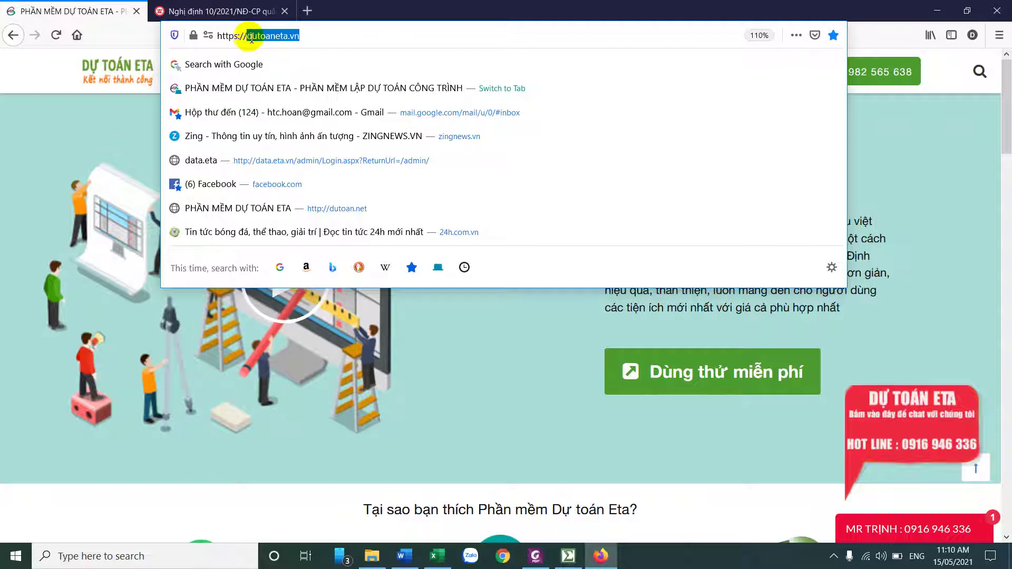
click(323, 33)
drag(309, 37, 221, 36)
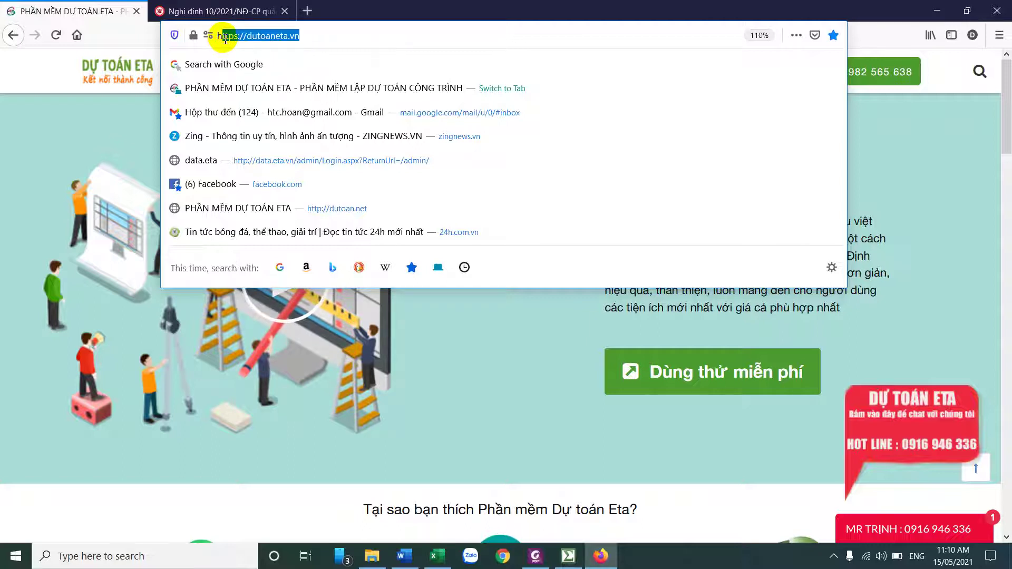
click(360, 5)
Examine the installer download options on the website and minimize the browser
mouse_move(505, 85)
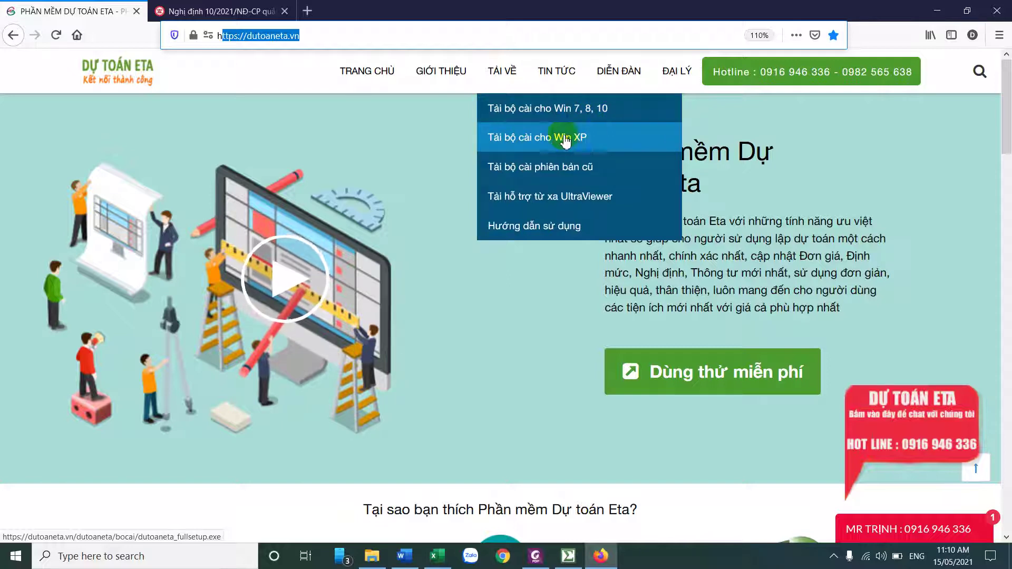
click(627, 149)
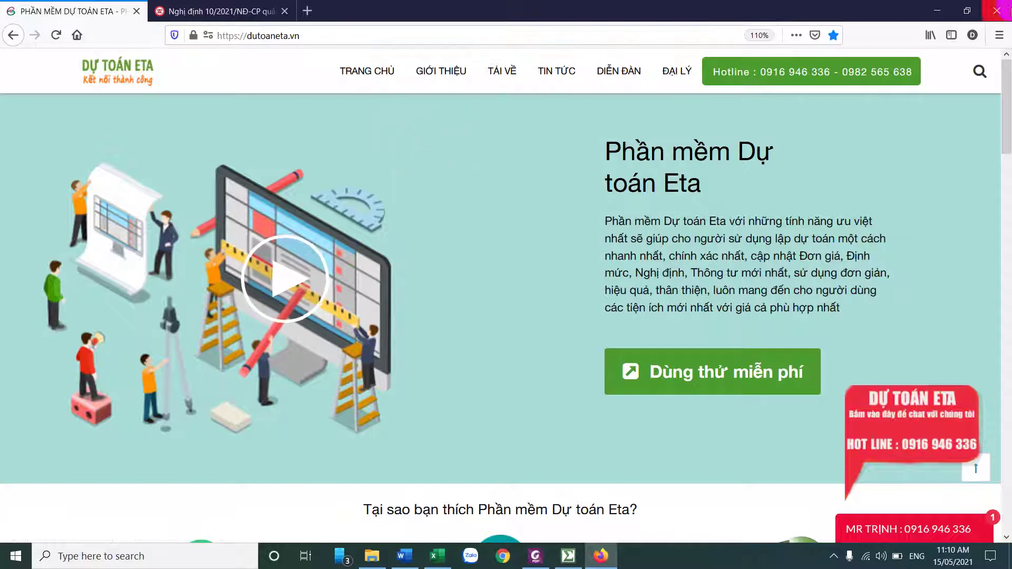
click(936, 11)
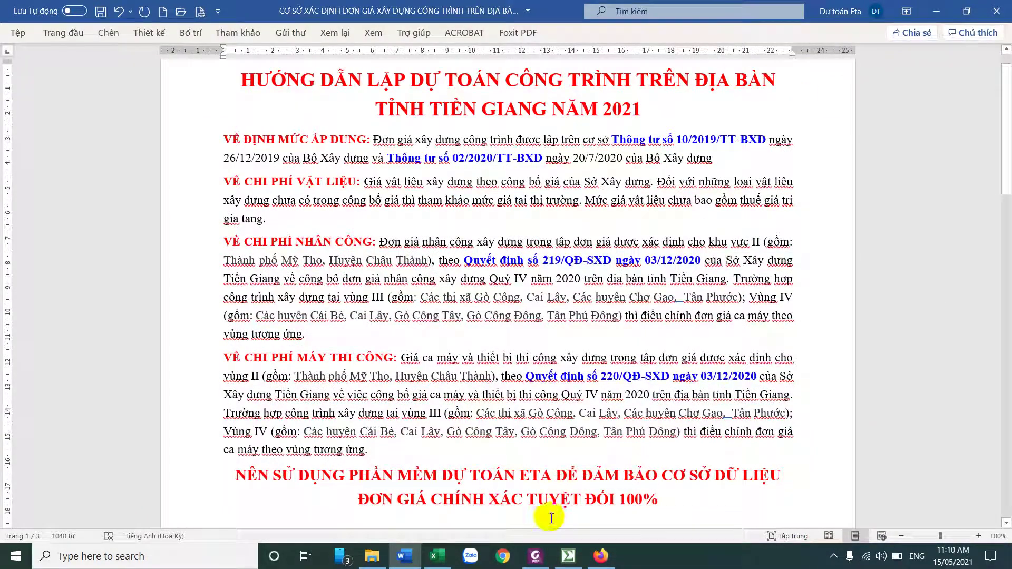
Switch to Dự toán Eta and highlight the blank range C7 to Q11 in the Hạng mục 1 estimate table
click(568, 556)
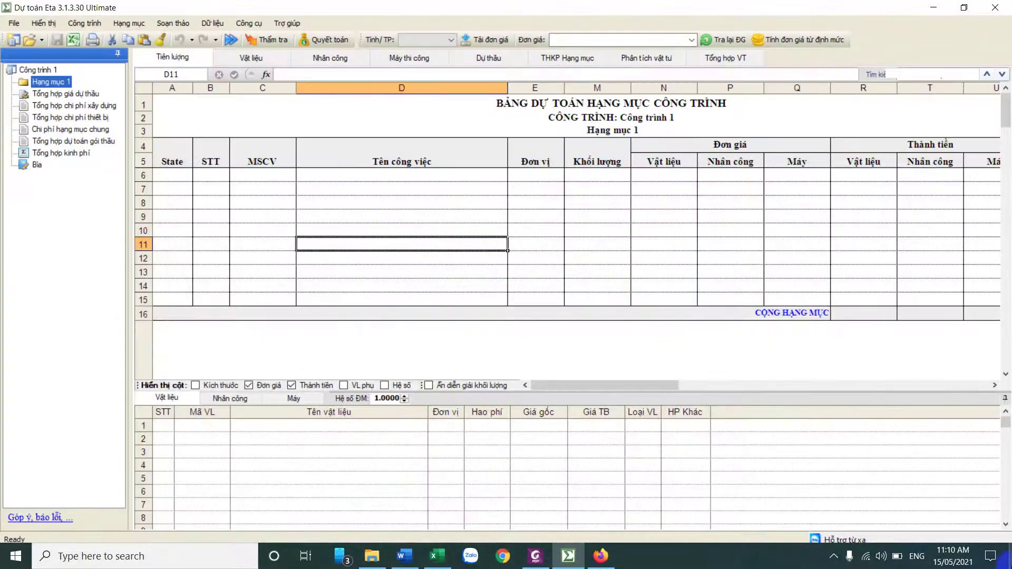
click(568, 555)
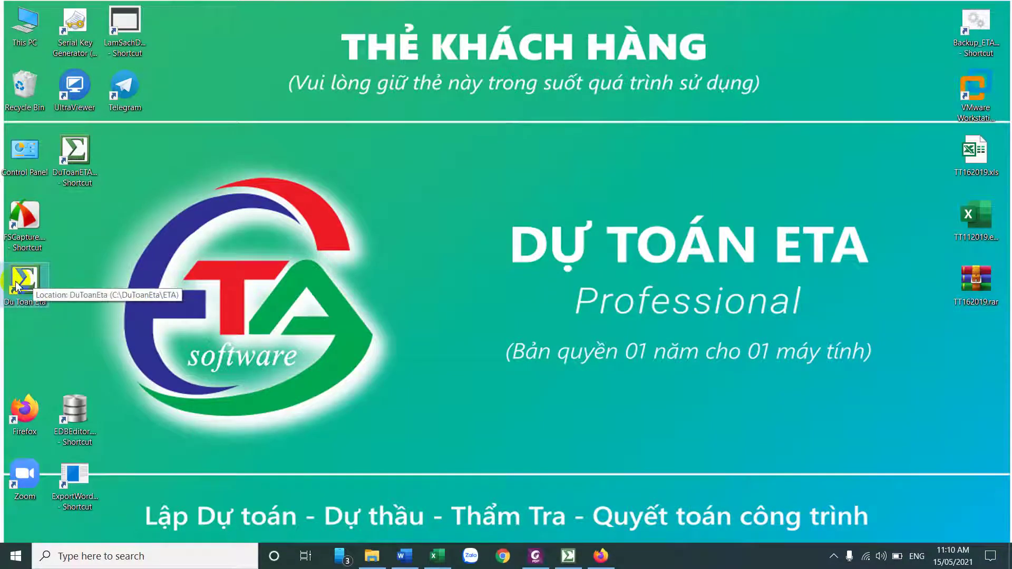
click(567, 556)
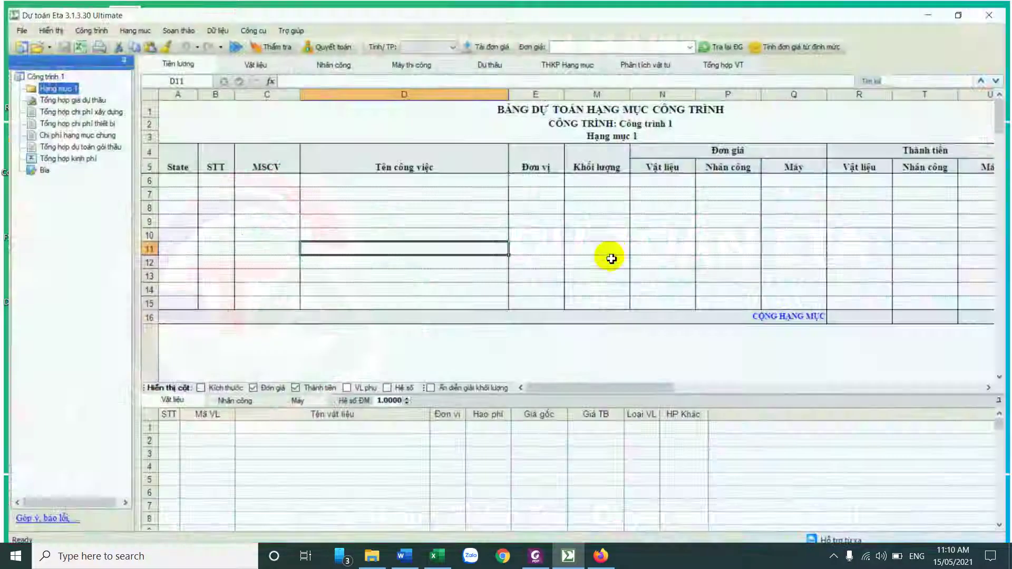
click(266, 213)
drag(263, 187, 825, 249)
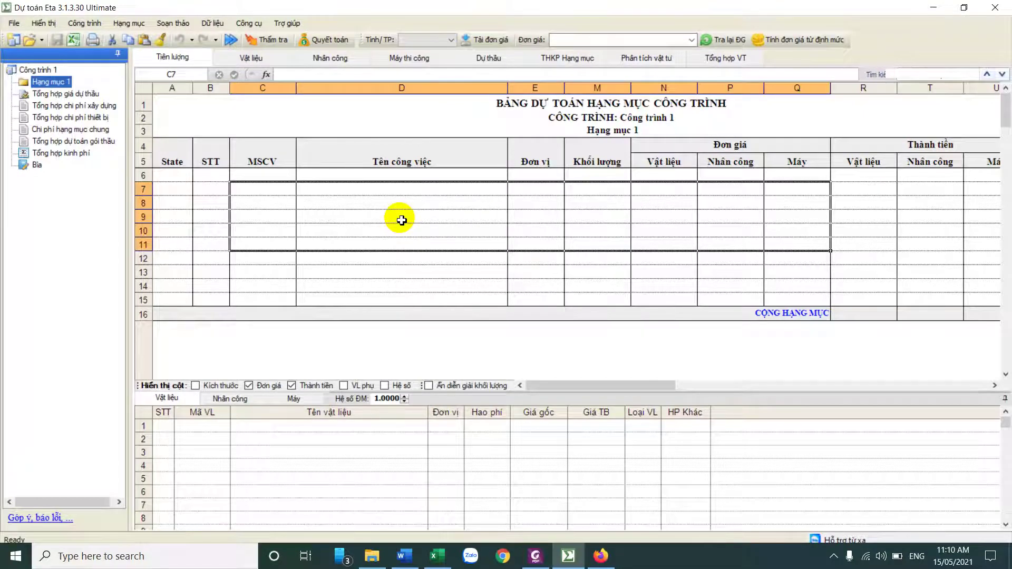
click(399, 562)
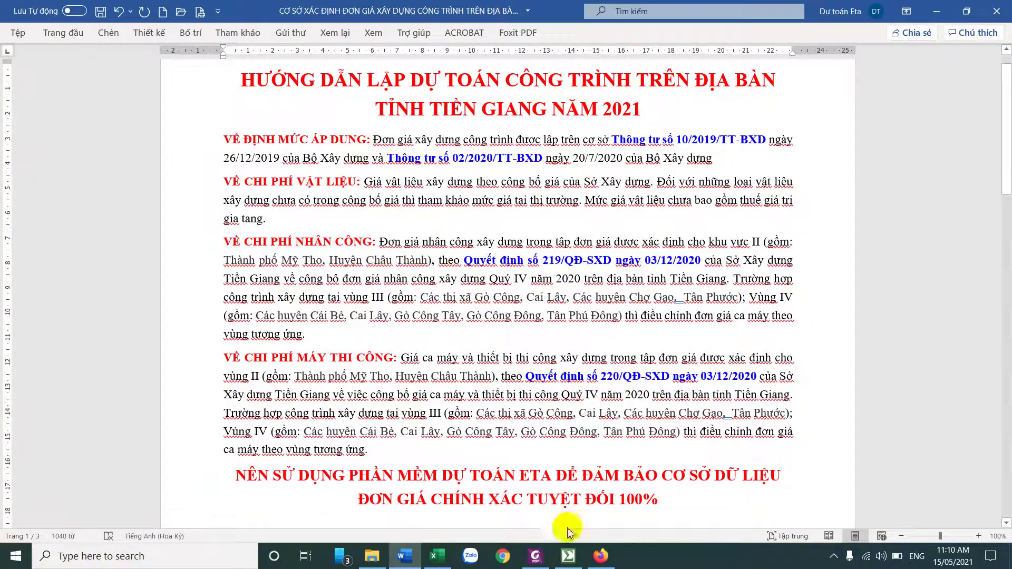
click(568, 556)
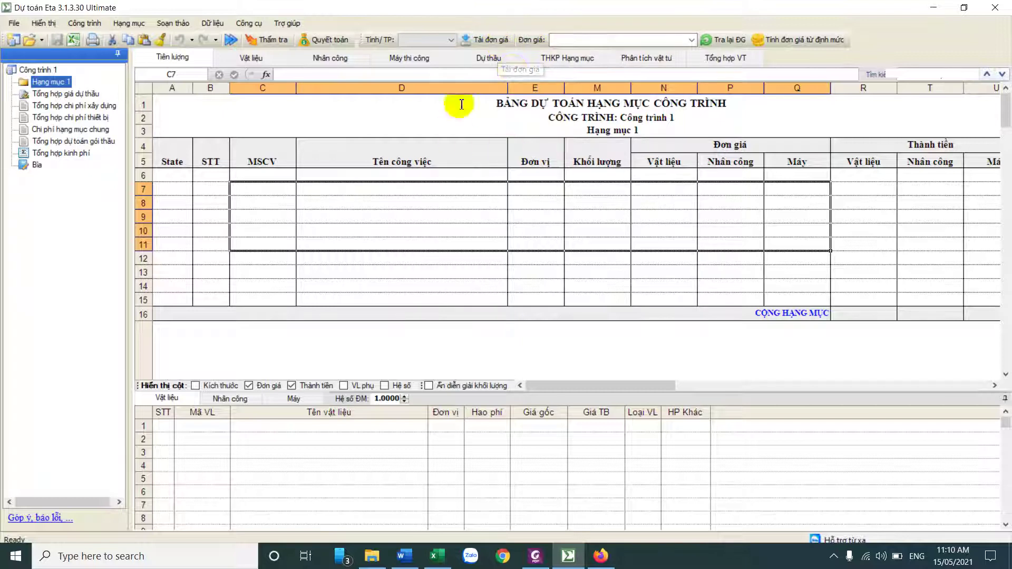
Download the Tiền Giang unit price data from the Internet list and close the download dialog
click(480, 41)
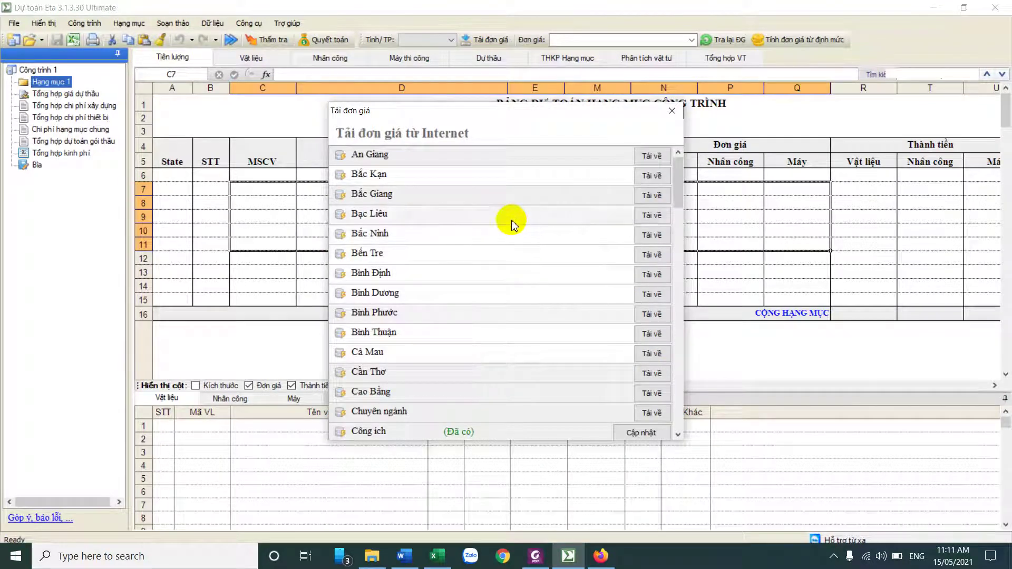
drag(678, 192, 680, 228)
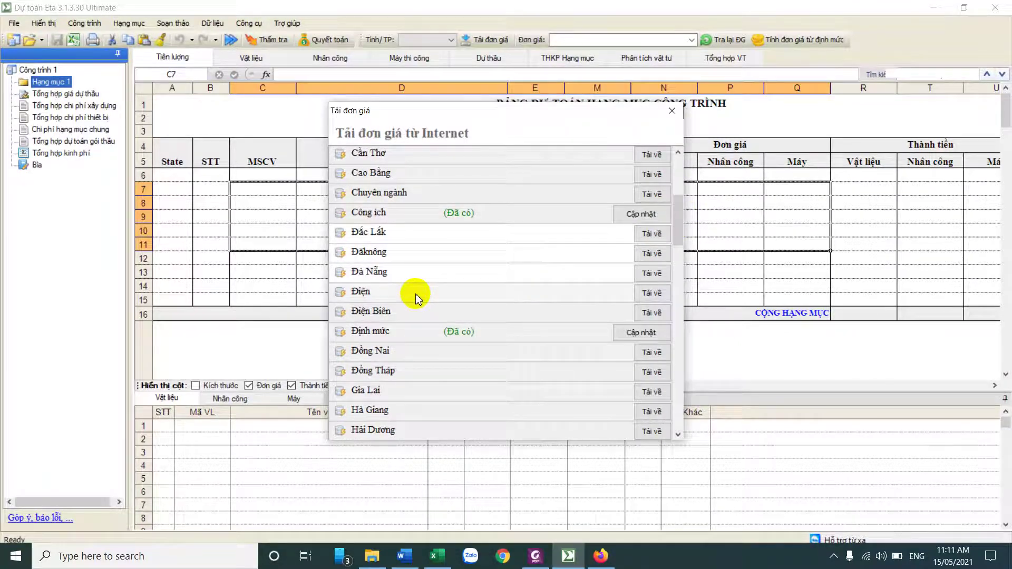
scroll(502, 368, down, 6)
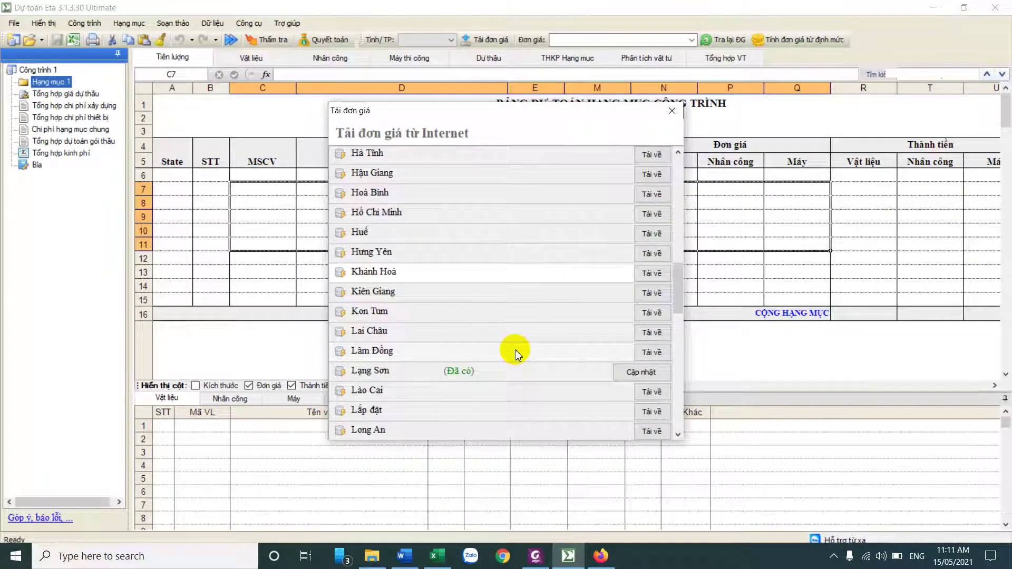
scroll(504, 281, down, 2)
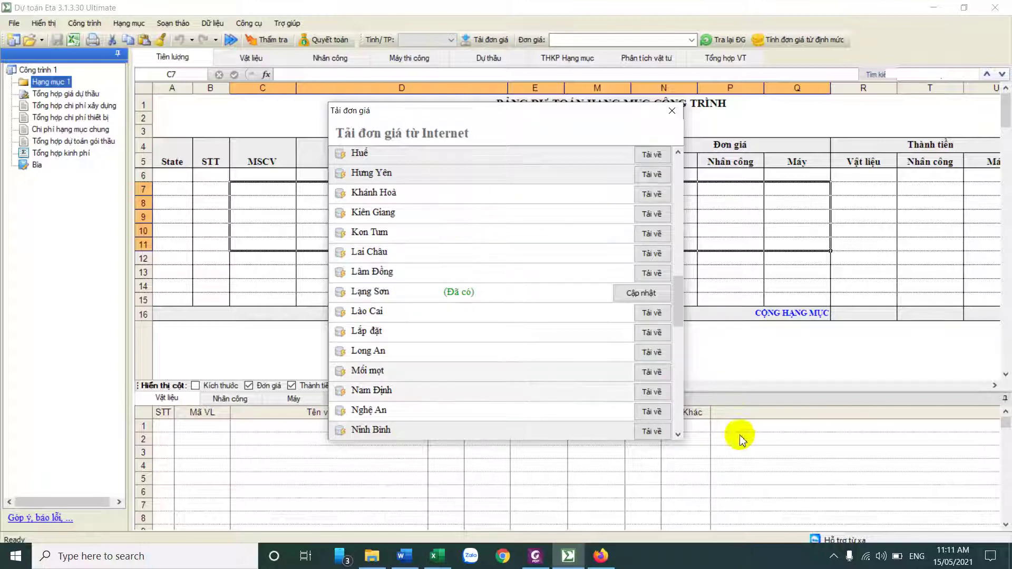
drag(675, 316, 688, 377)
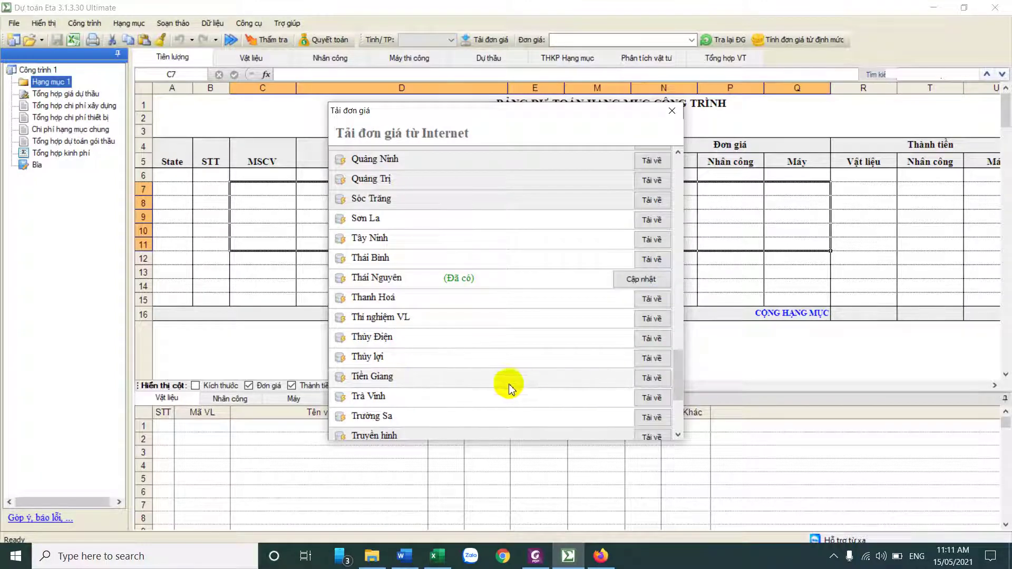
click(652, 378)
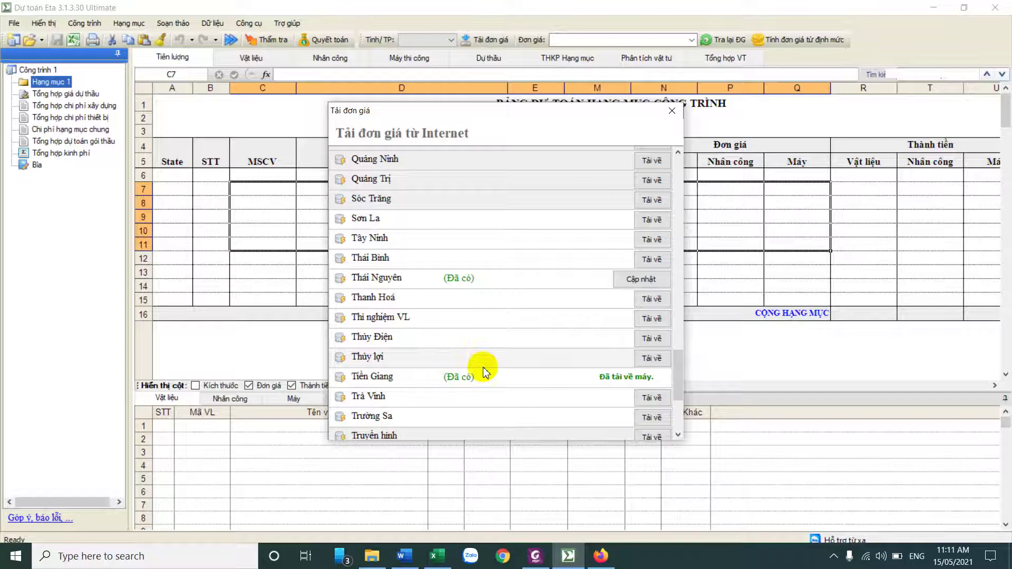
click(671, 110)
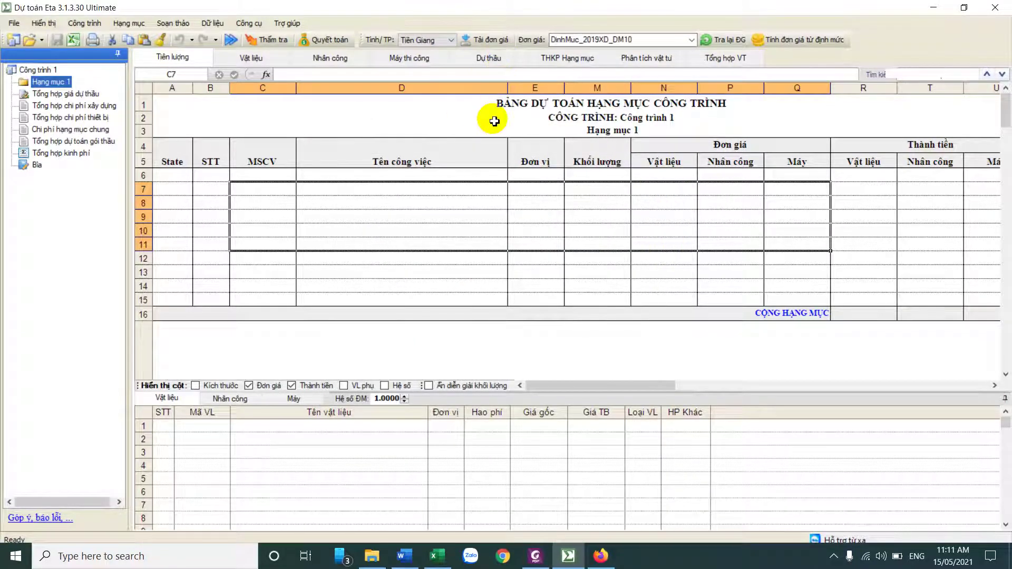
Choose Tiền Giang as the province and enable the DinhMuc 2019 KS, LD, LDM, SC and TNVL DM10 data sets alongside XD
click(449, 41)
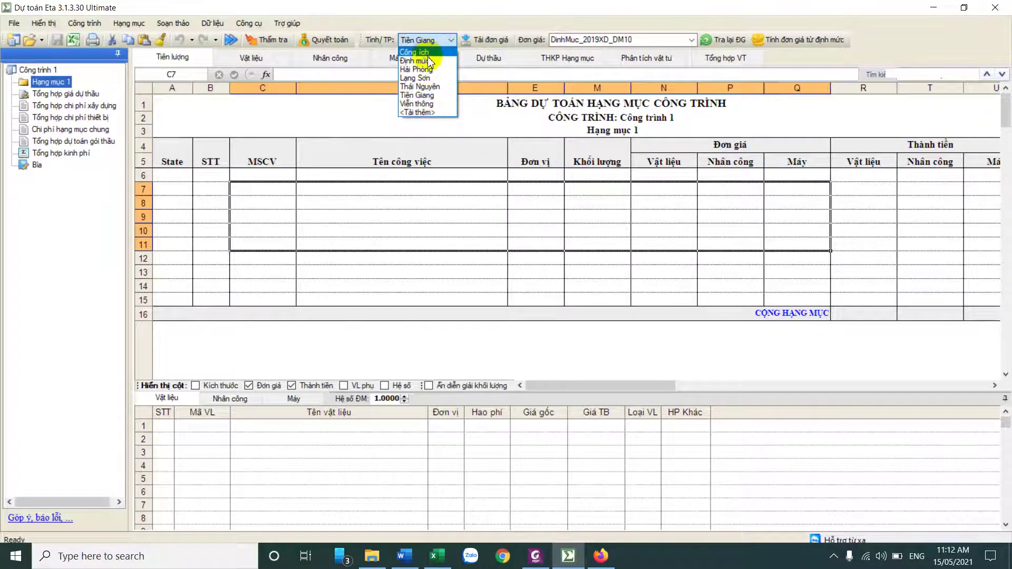
click(434, 95)
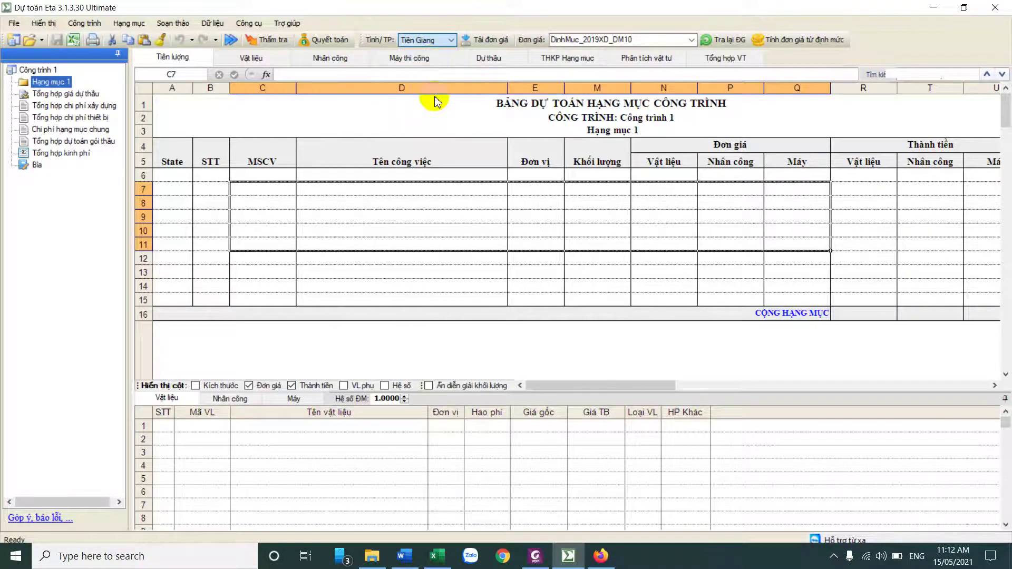
click(691, 40)
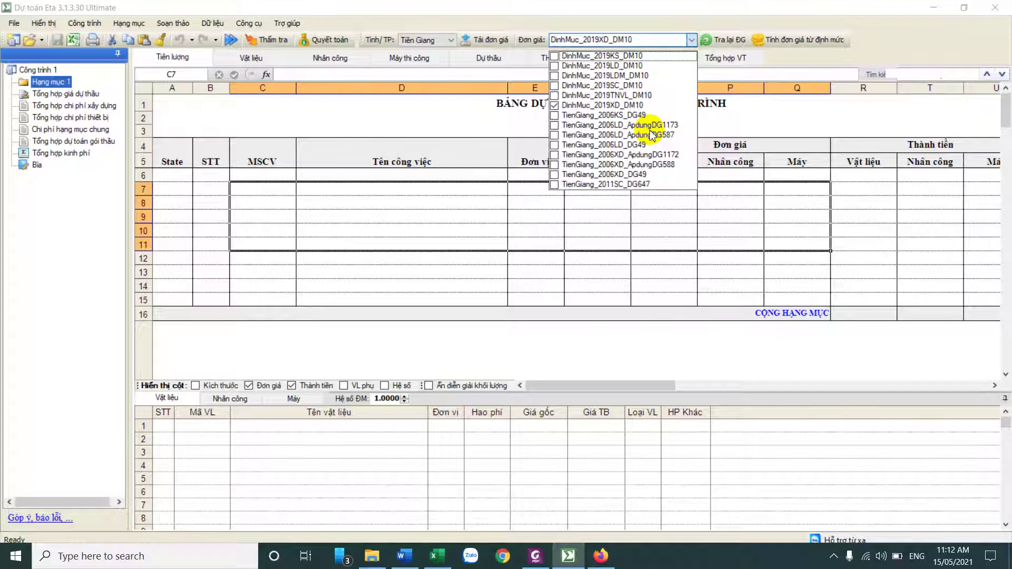
click(636, 105)
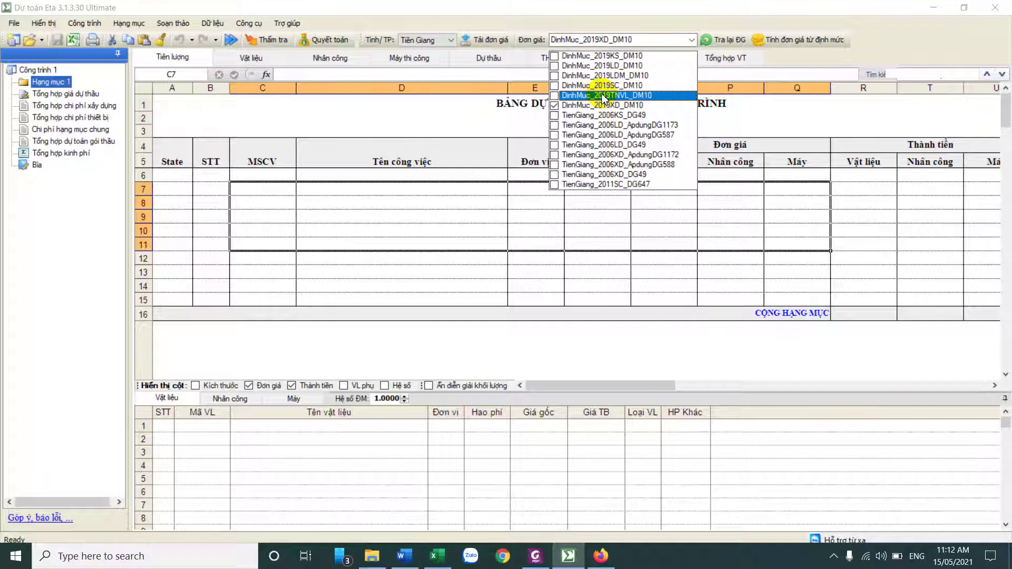
click(555, 95)
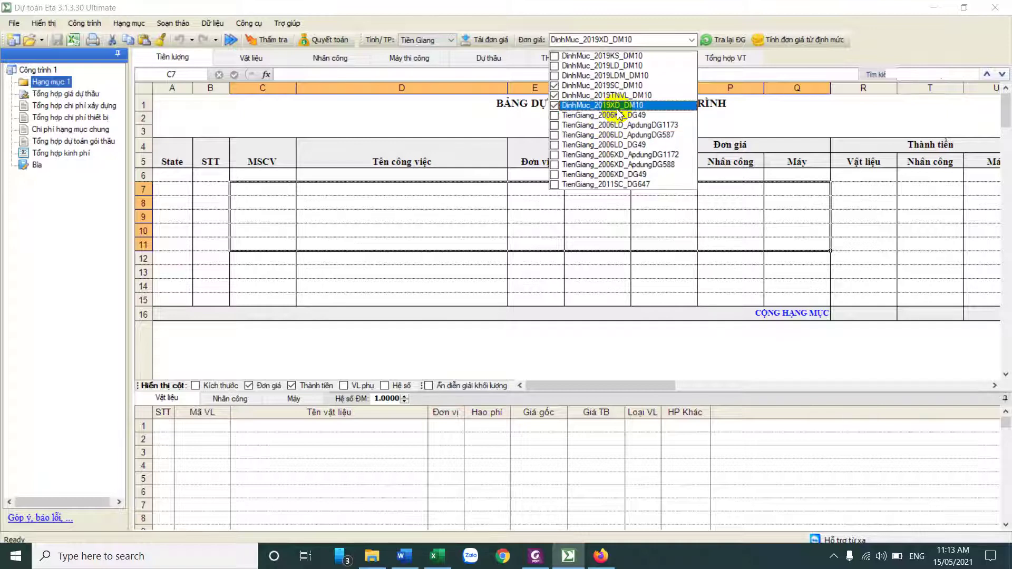
click(555, 56)
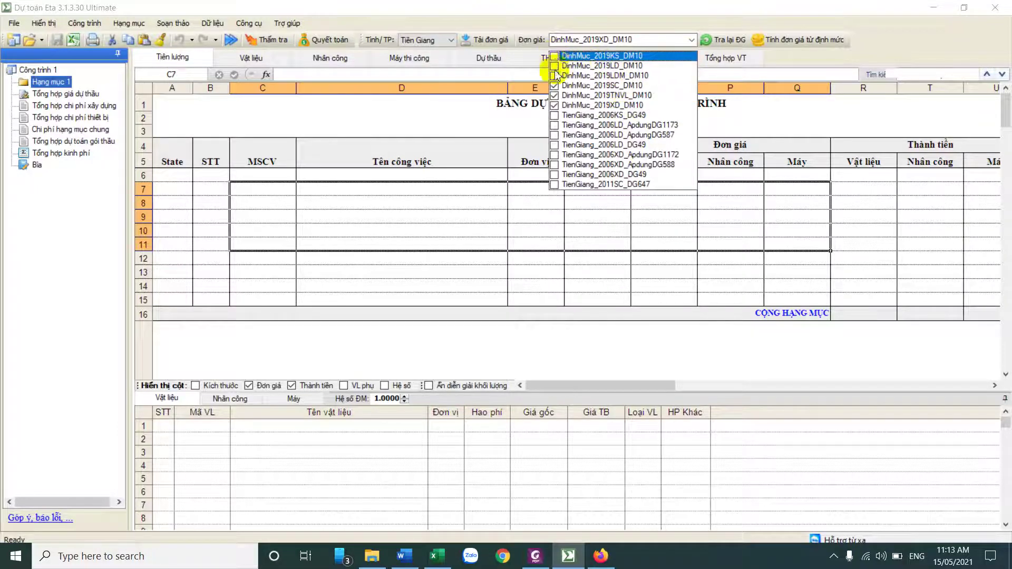
click(555, 66)
click(555, 75)
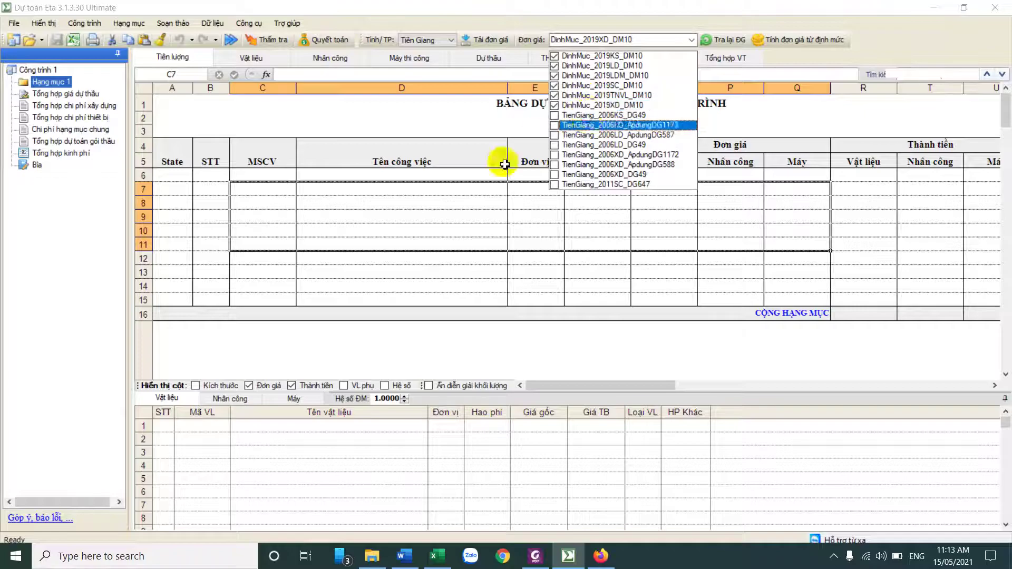
key(alt+Tab)
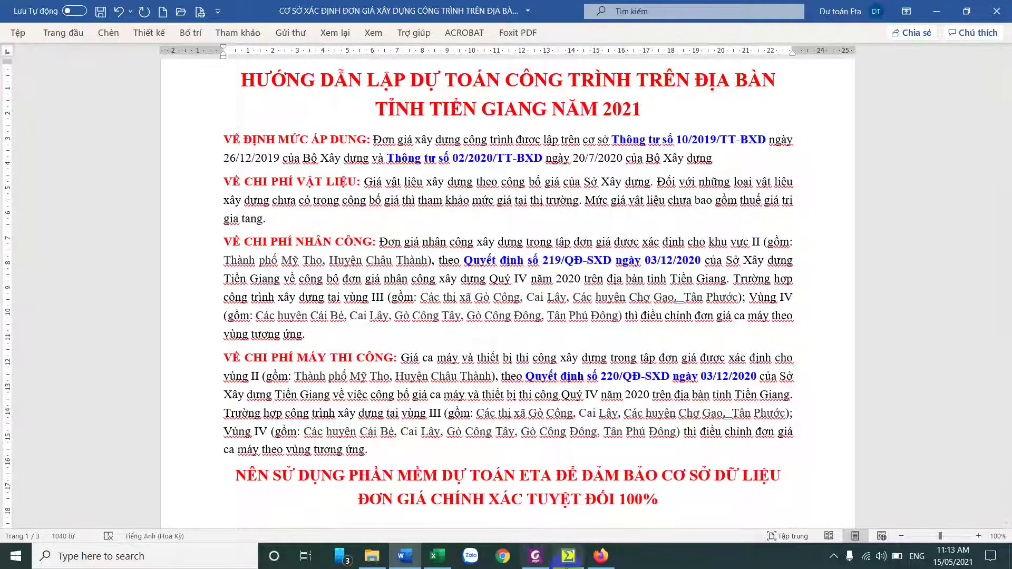
key(alt+Tab)
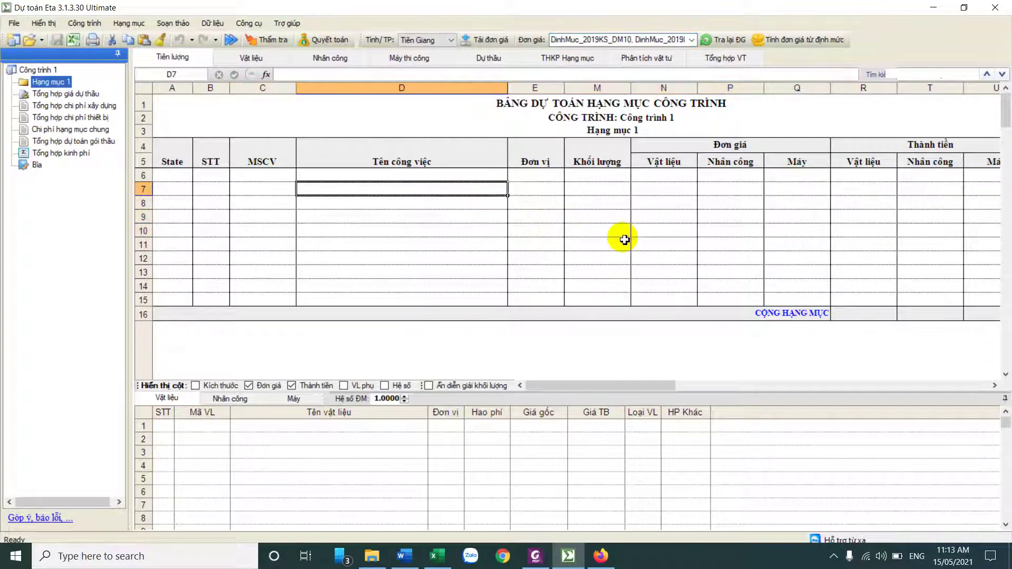
Find the work codes starting with ag11 from cell C7 and add items AG.11111 and AG.11112A to the estimate
click(273, 189)
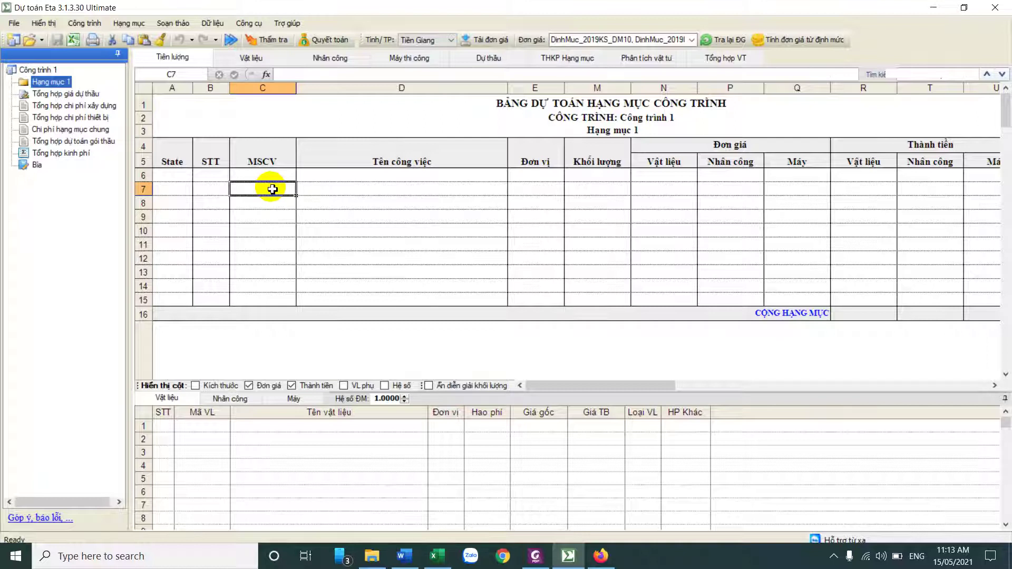
text(ag)
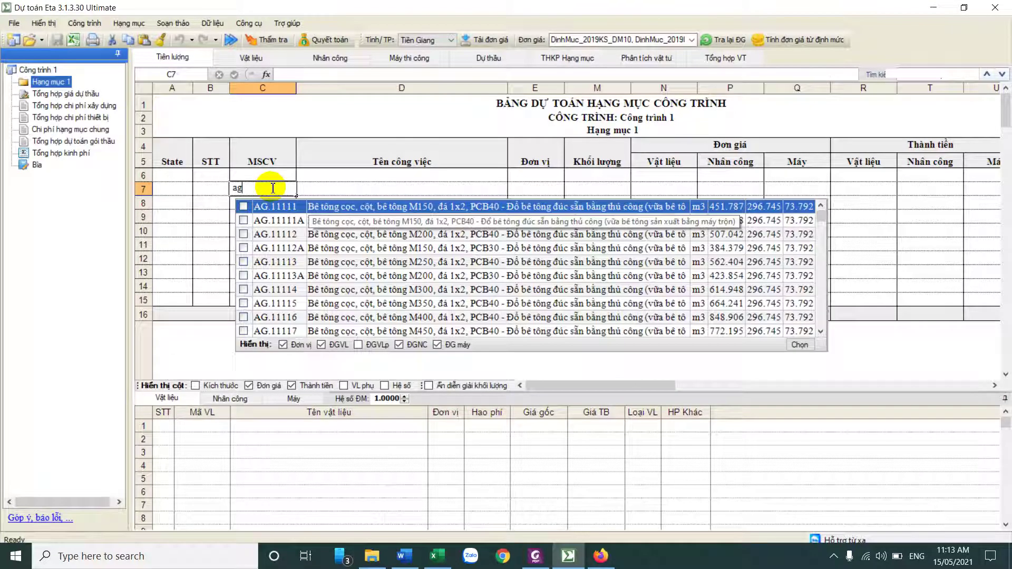
text(11)
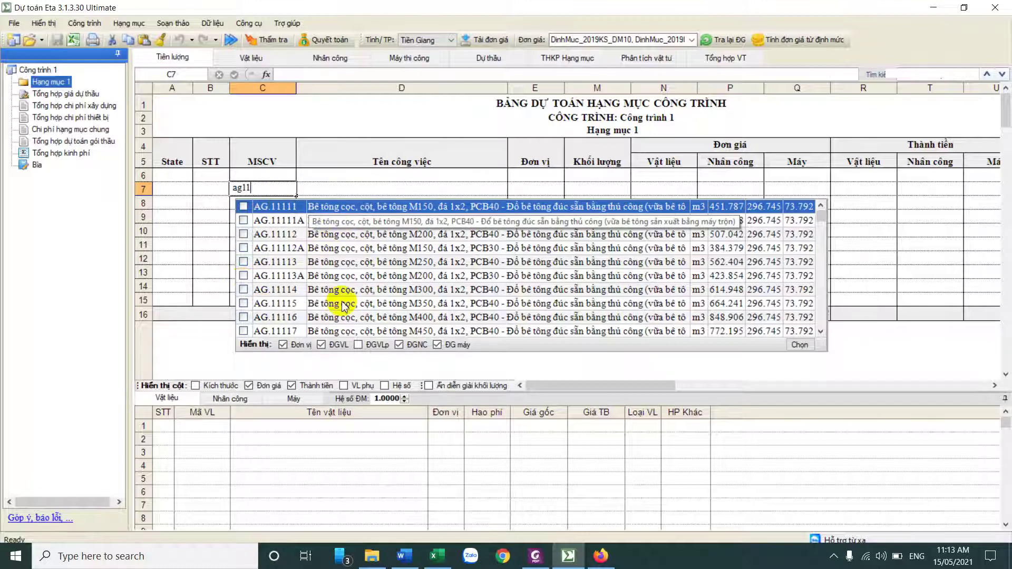
click(243, 206)
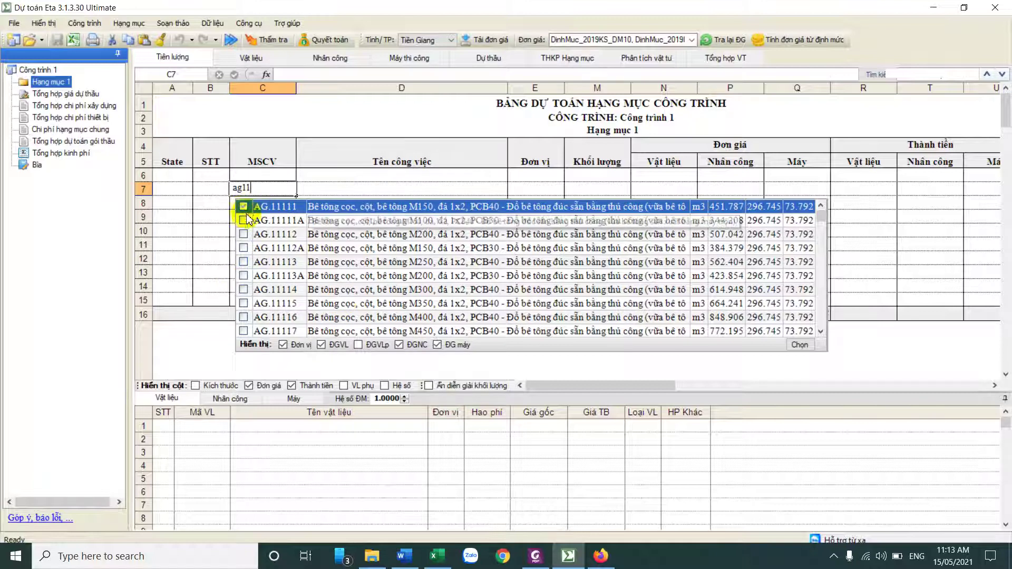
click(243, 247)
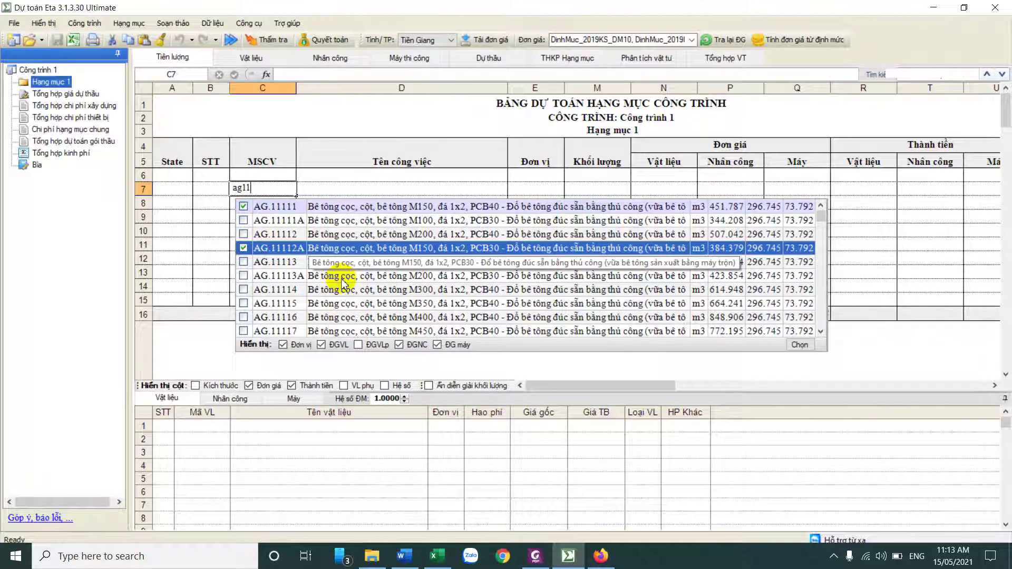
click(800, 344)
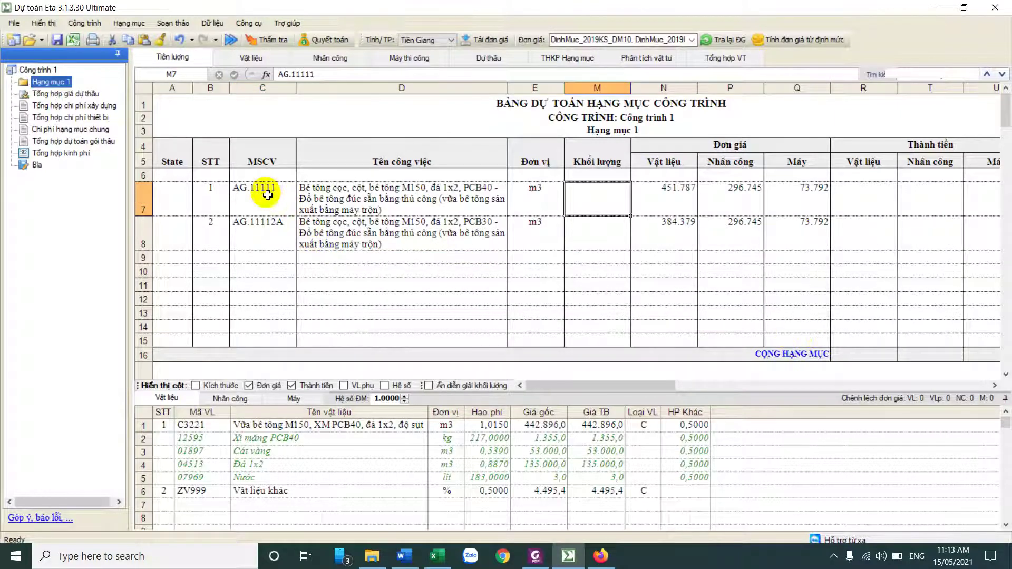
Examine the material, labour and machine unit prices of AG.11111 and AG.11112A with their cost breakdowns
drag(260, 195, 500, 232)
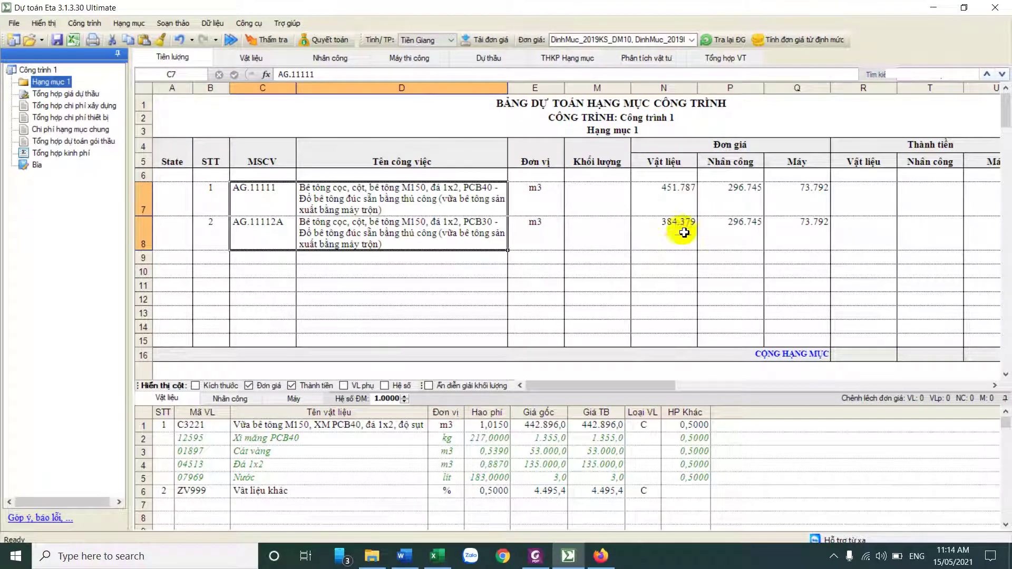
drag(657, 194, 785, 232)
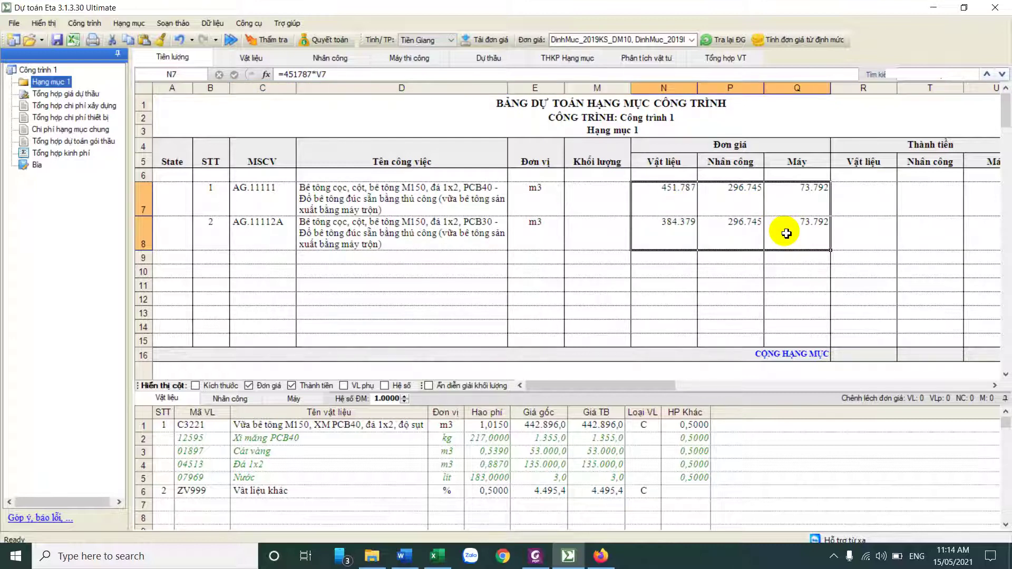
click(676, 201)
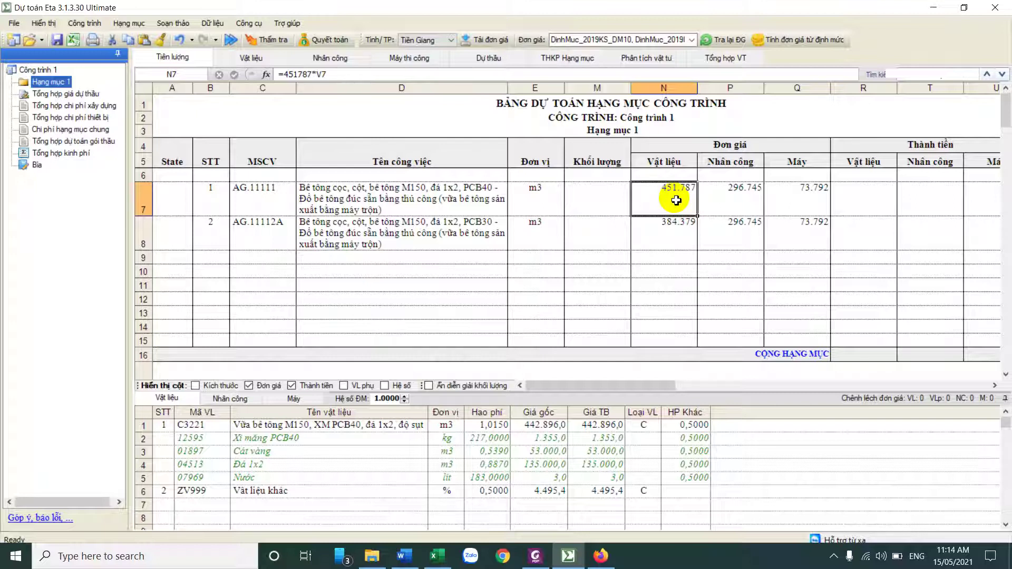
click(678, 228)
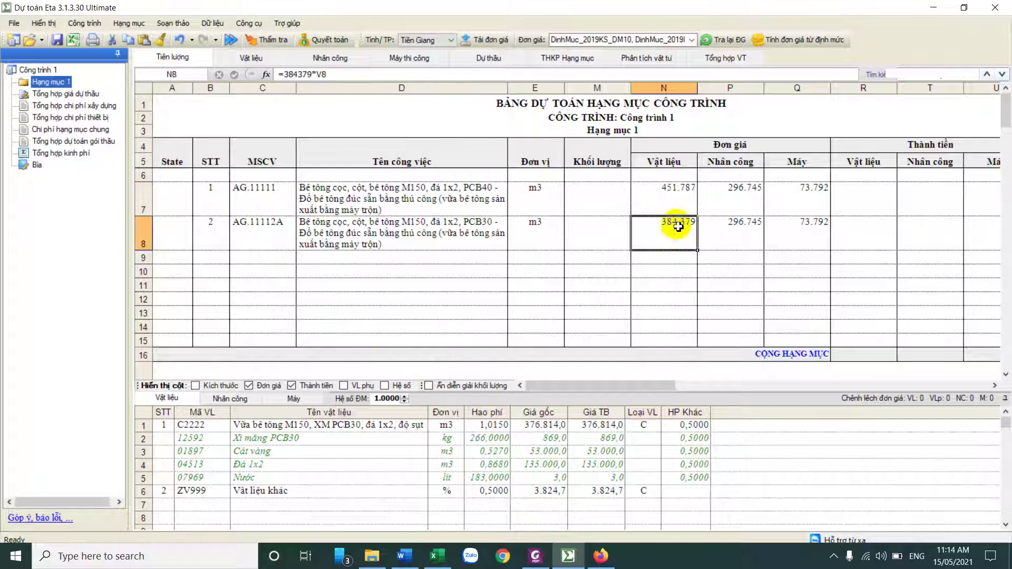
click(677, 204)
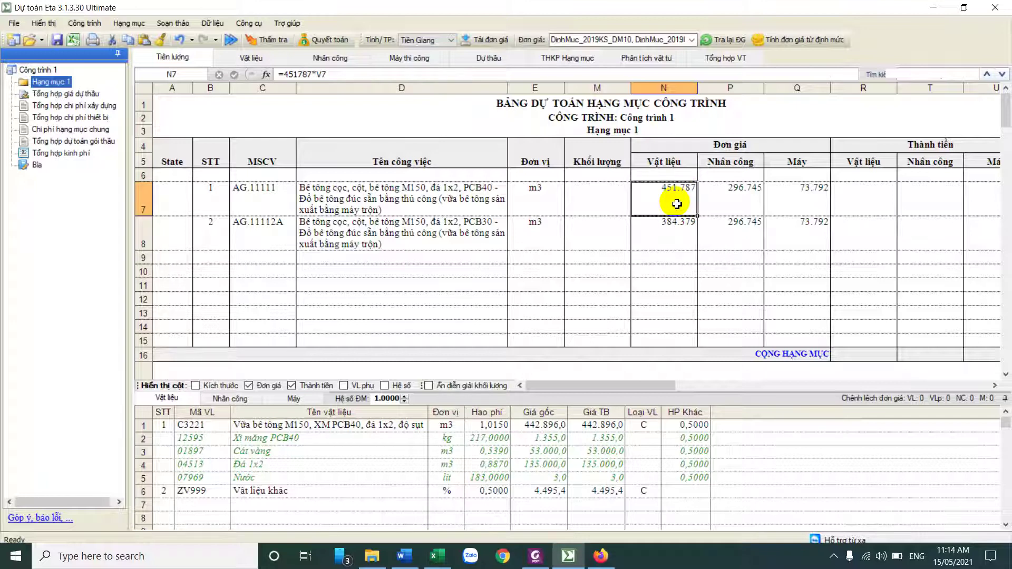
drag(663, 211, 674, 237)
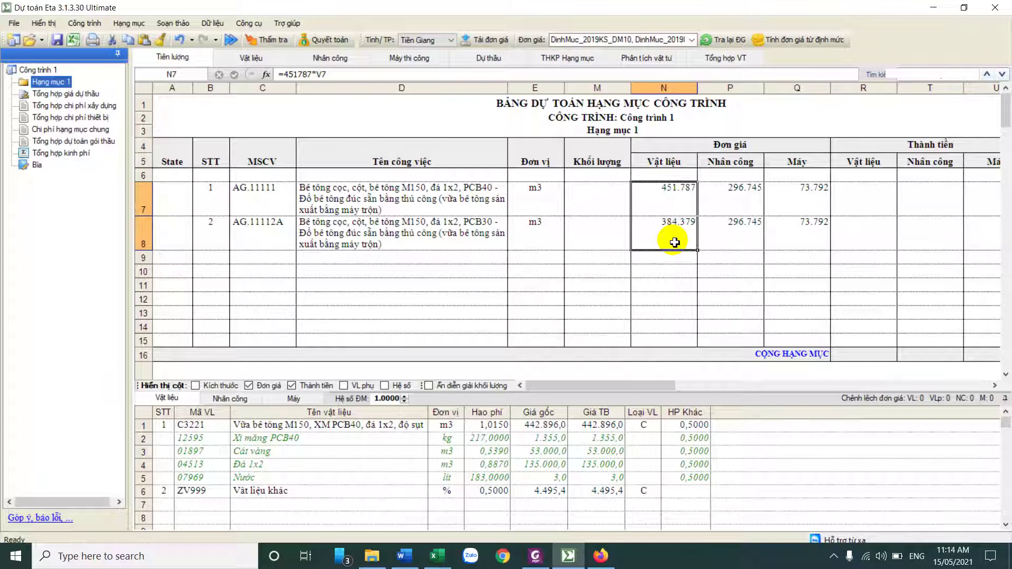
drag(727, 206, 758, 228)
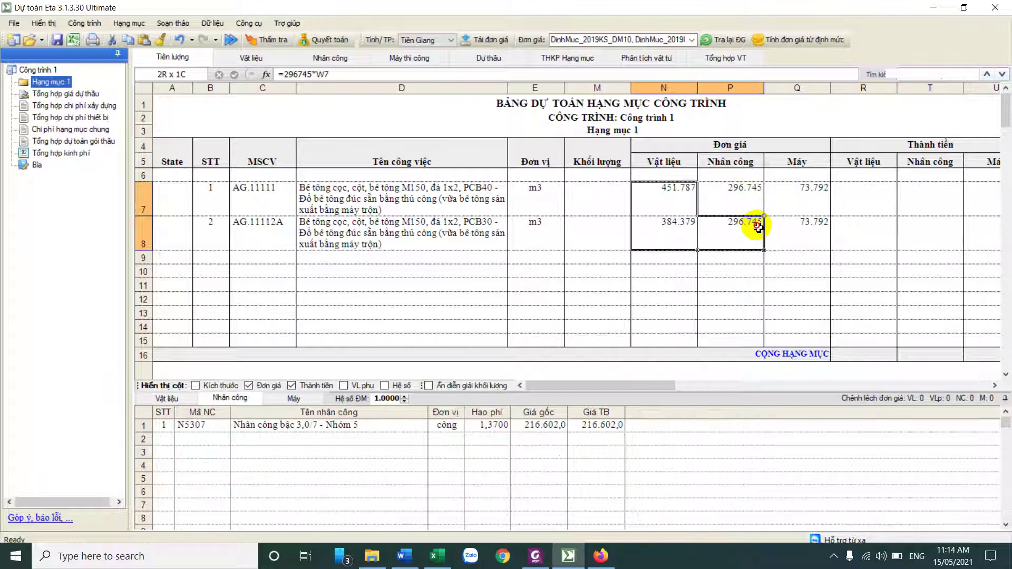
click(729, 199)
click(808, 199)
drag(809, 198, 808, 232)
click(797, 200)
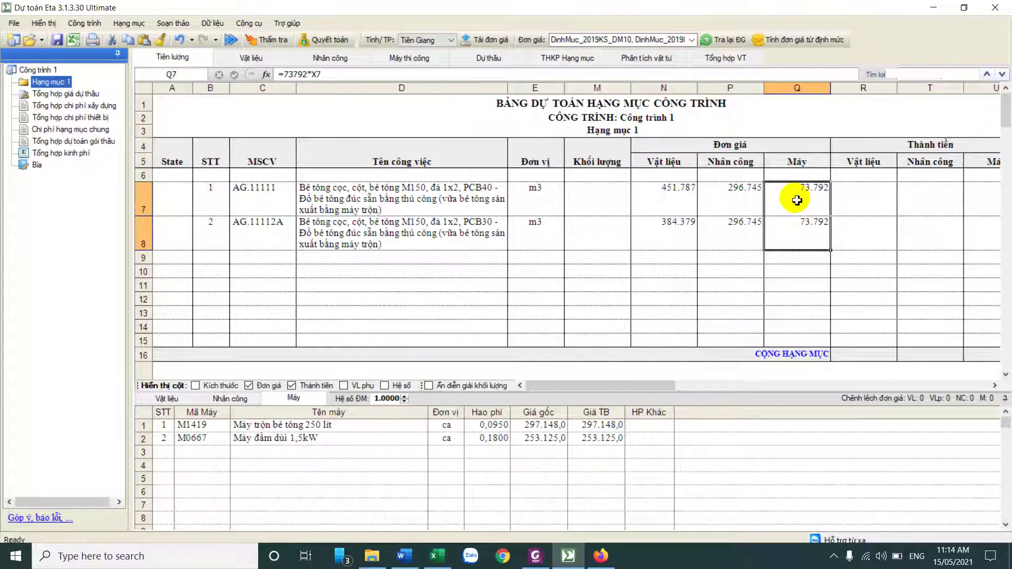
Switch to the Word guide and highlight the references to Quyết định số 219/QĐ-SXD for labour and 220/QĐ-SXD for machines
click(405, 555)
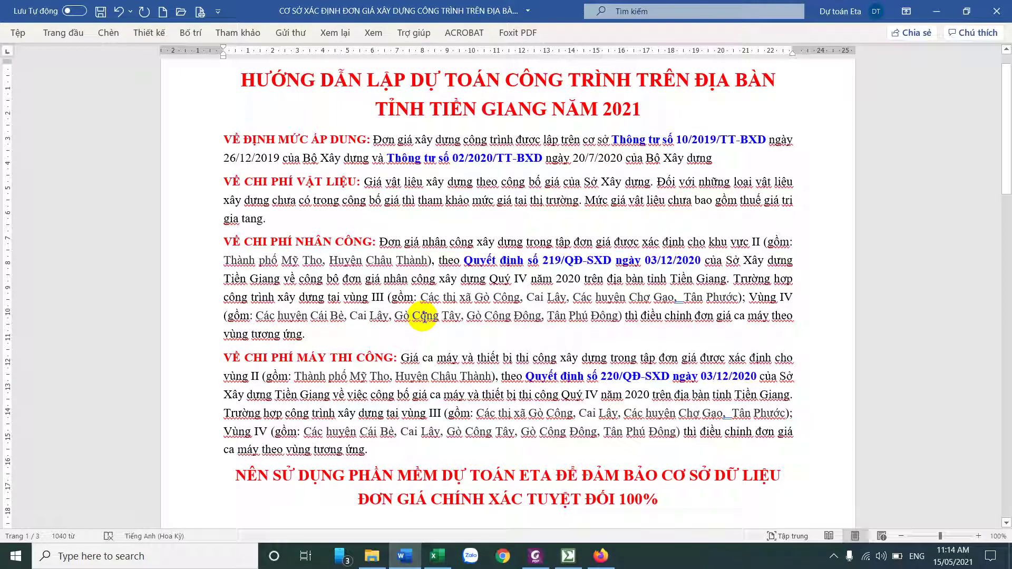
click(491, 281)
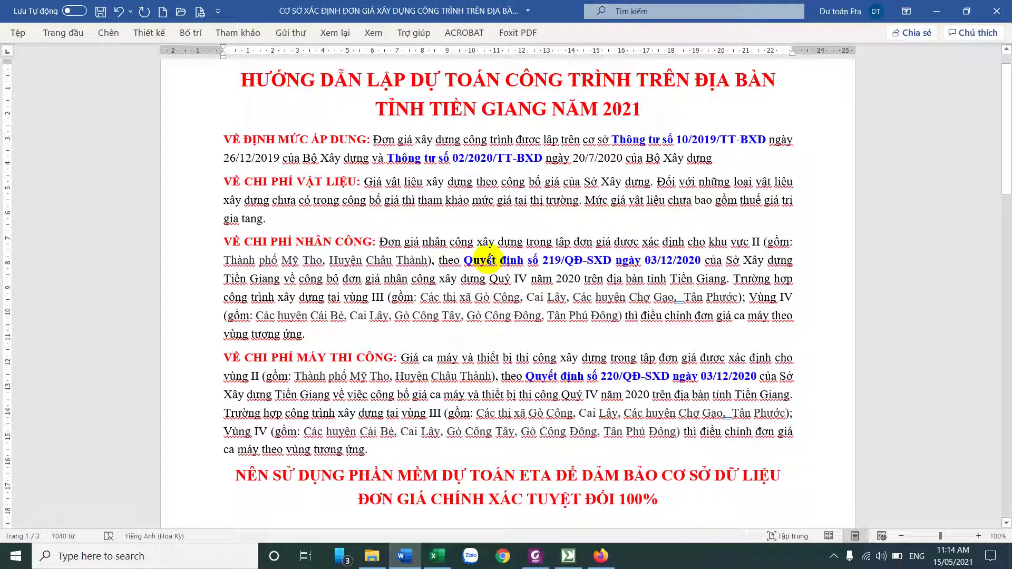
drag(465, 261, 582, 267)
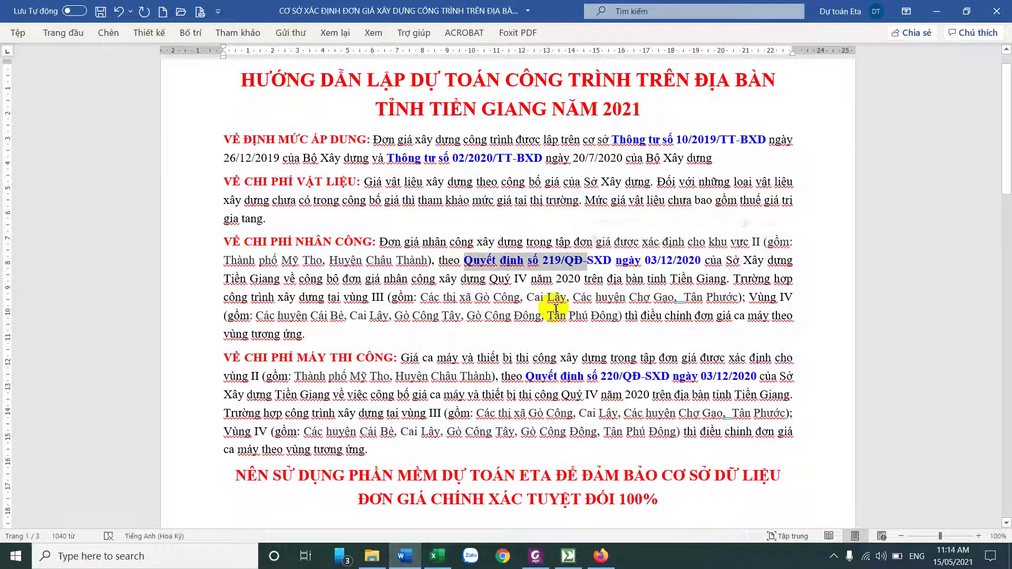
drag(502, 376, 615, 380)
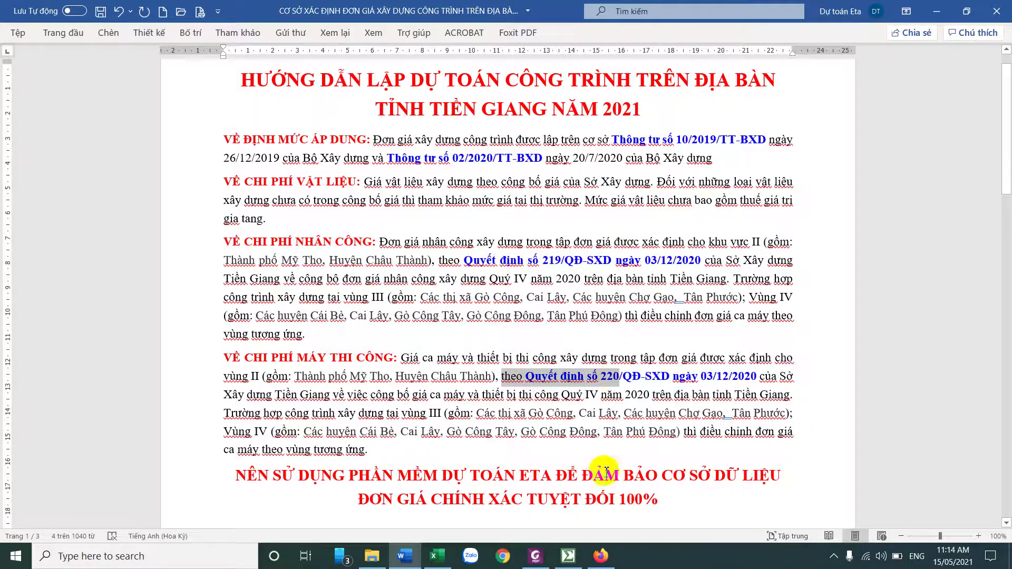
Return to Dự toán Eta and inspect the base prices (Giá gốc) behind the labour and machine unit prices of both concrete items
click(567, 555)
click(729, 199)
click(797, 202)
click(723, 244)
click(804, 197)
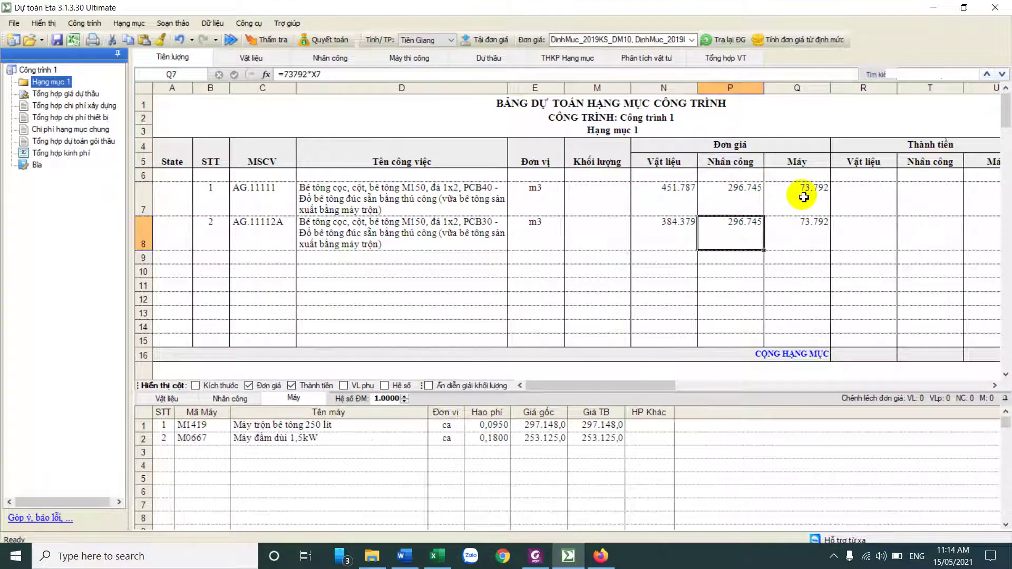
click(745, 201)
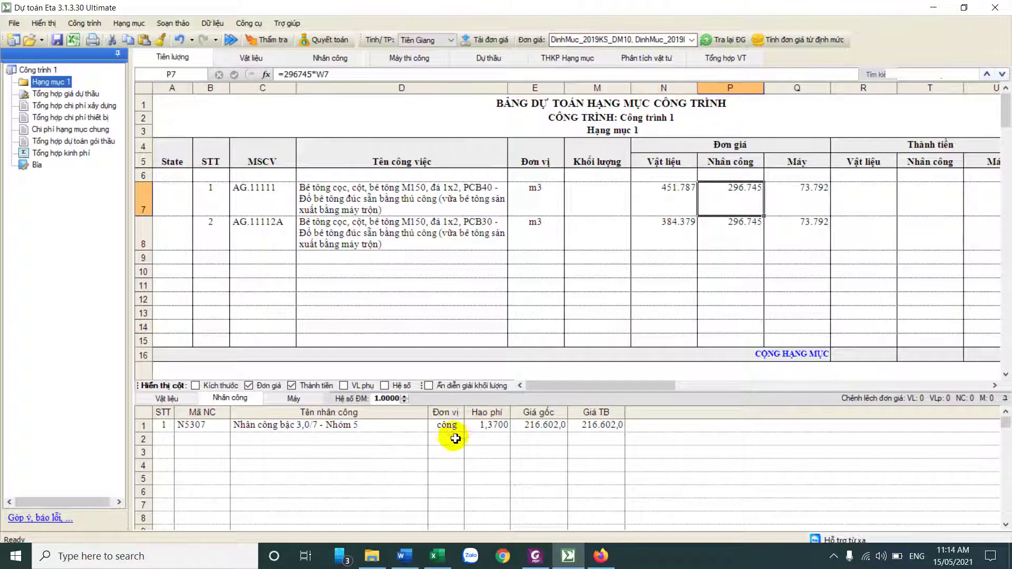
click(532, 425)
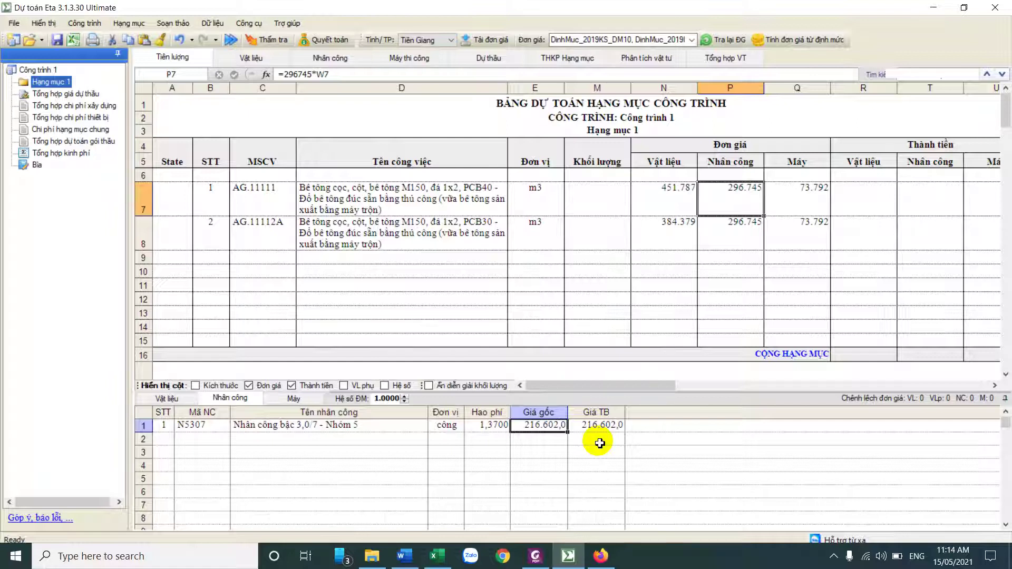
click(806, 205)
click(535, 425)
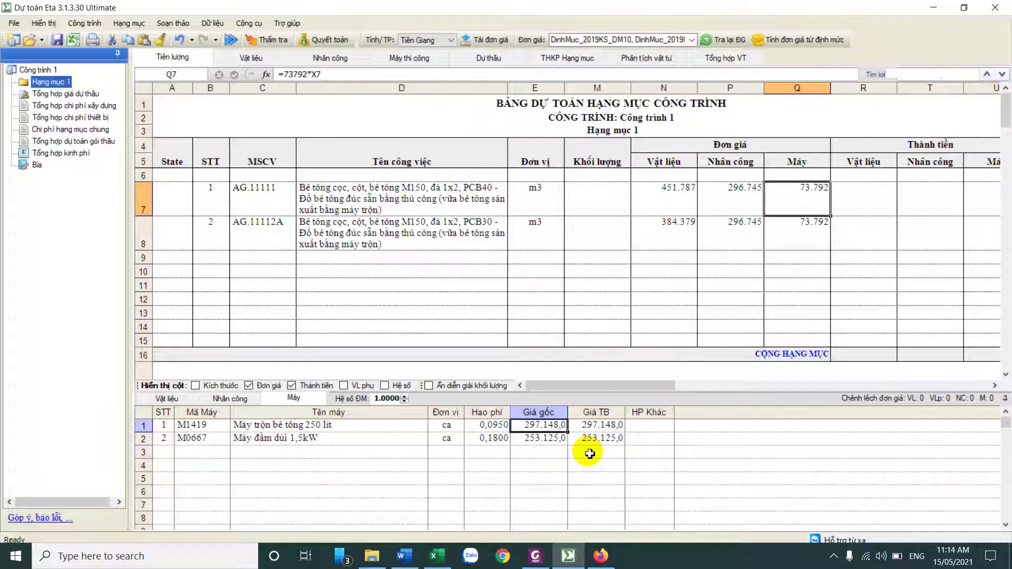
drag(728, 233, 778, 229)
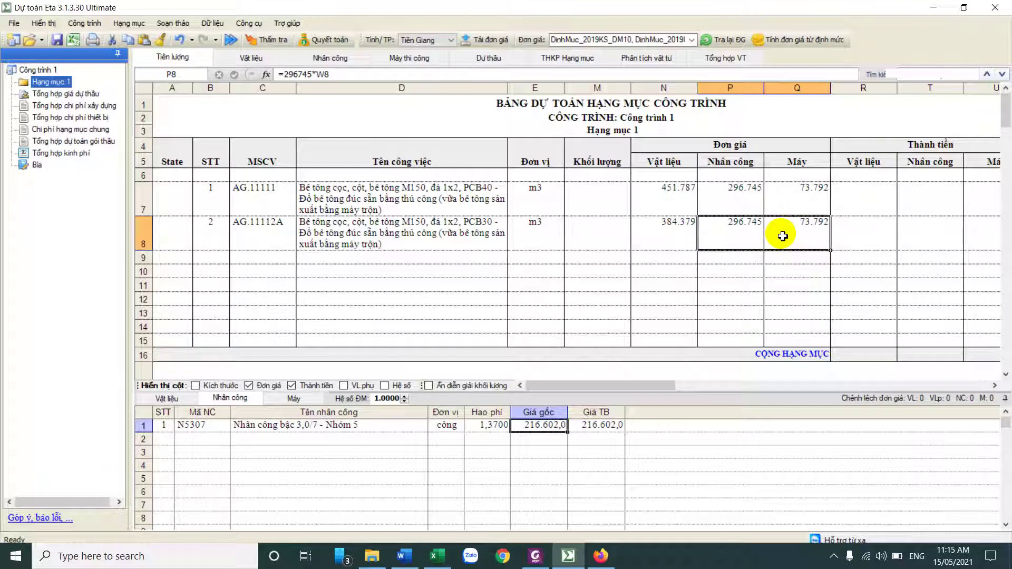
click(745, 202)
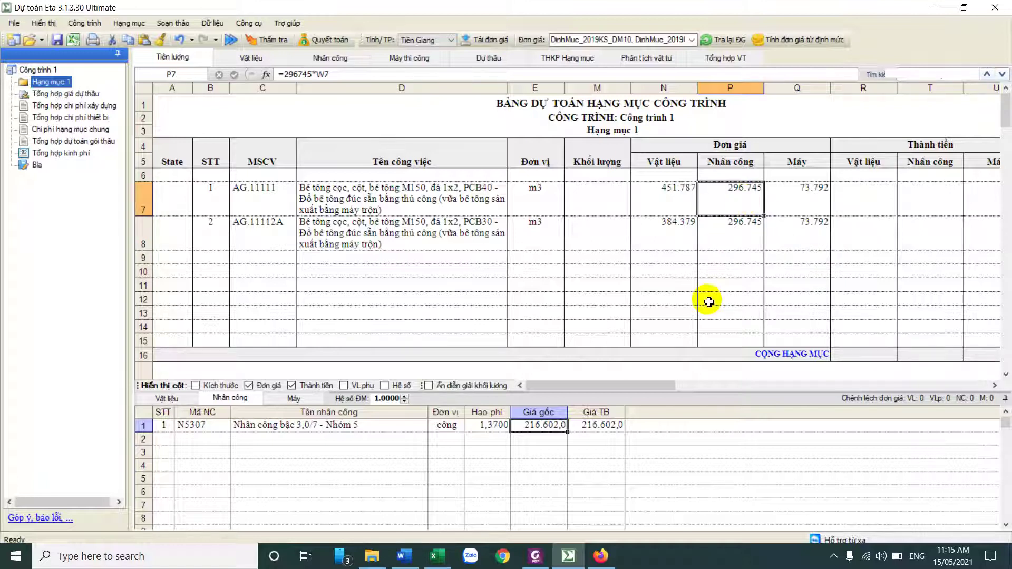
Switch to Foxit PhantomPDF, view decisions 220 and 219, and highlight the Nhóm 1 labour price rows in decision 219
click(536, 556)
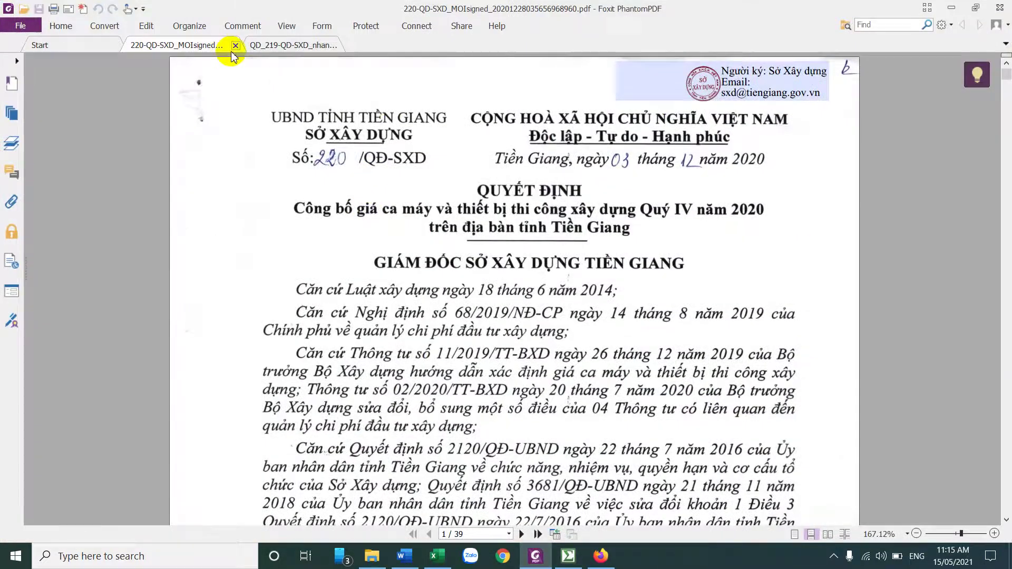
click(316, 45)
click(174, 45)
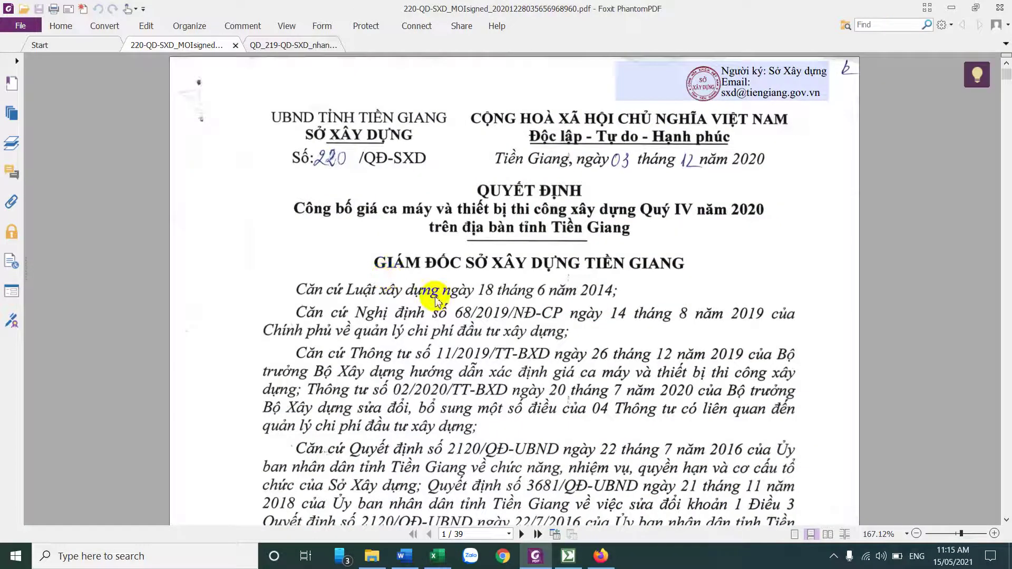
click(292, 45)
scroll(475, 358, down, 15)
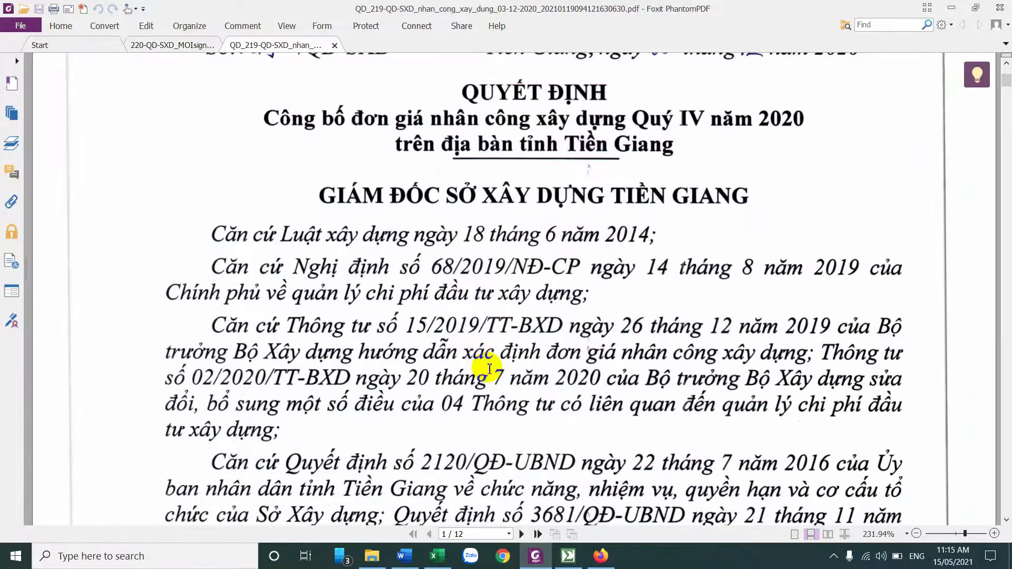
scroll(514, 399, down, 12)
scroll(513, 399, up, 3)
scroll(514, 399, up, 4)
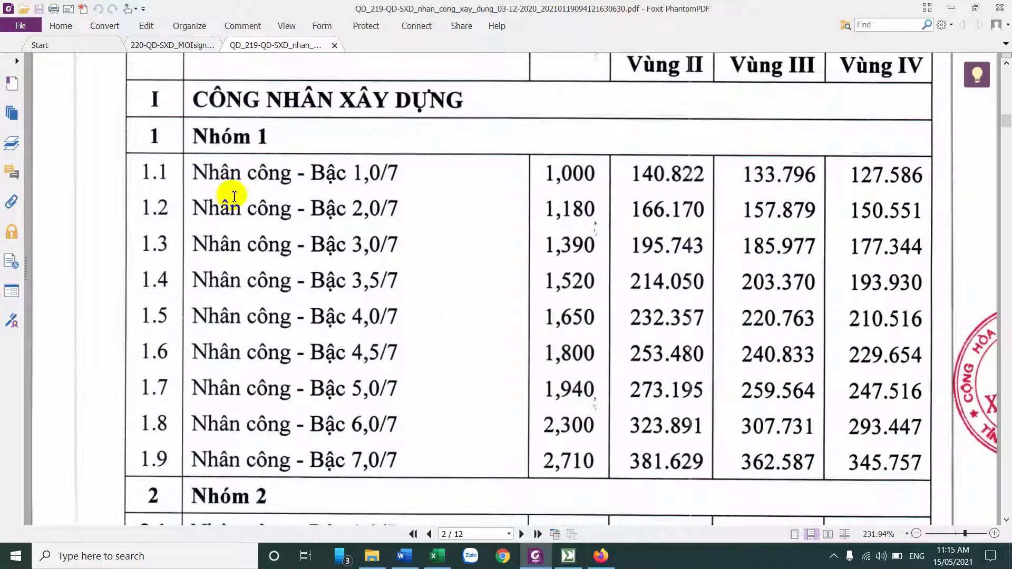
drag(192, 171, 913, 474)
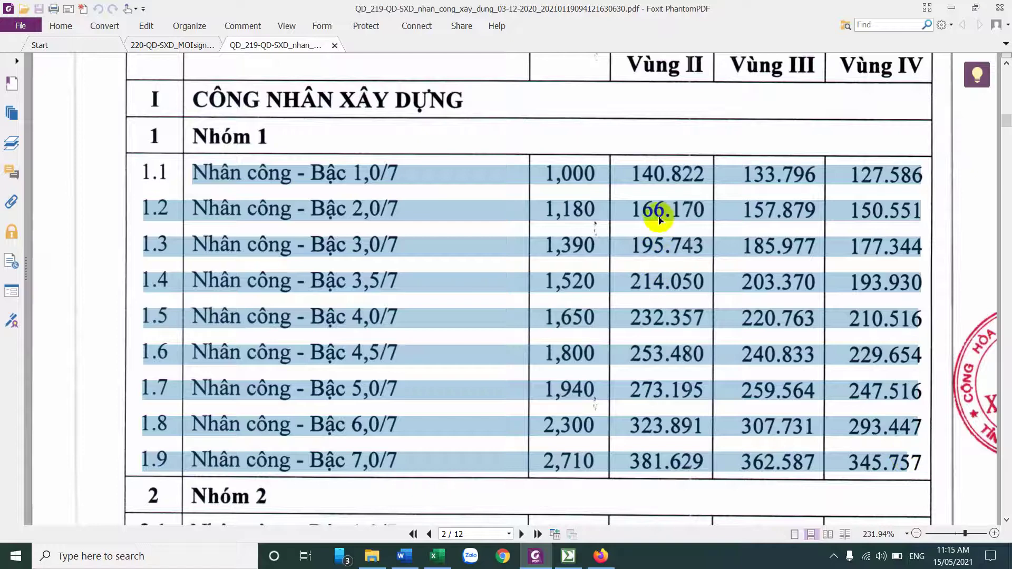
Check the labour grade of AG.11111 in Dự toán Eta and look up the Nhóm 5 labour prices in the decision 219 PDF
click(568, 556)
click(361, 200)
click(726, 203)
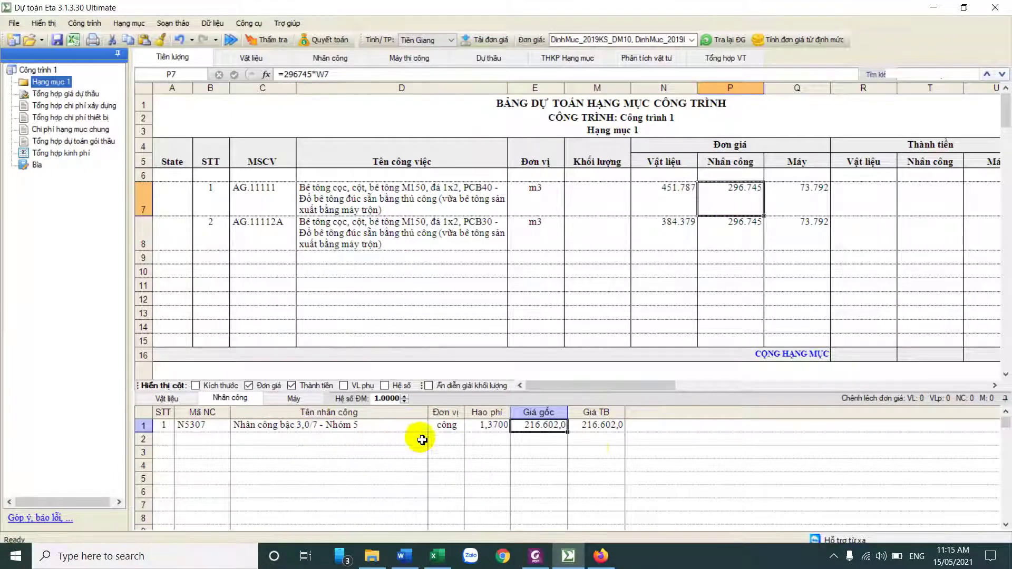
click(535, 556)
scroll(574, 401, down, 5)
scroll(580, 405, down, 10)
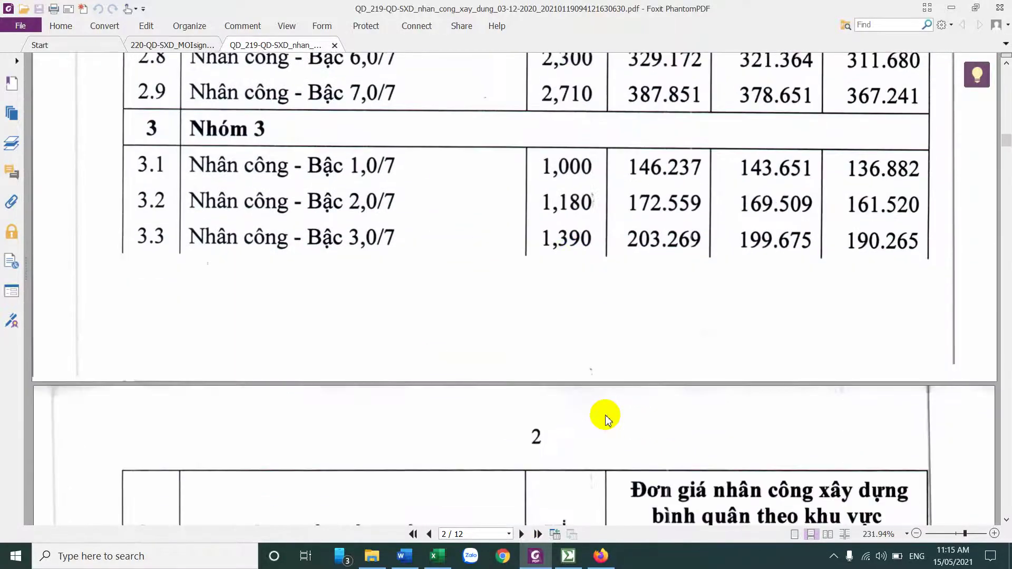
scroll(609, 419, down, 12)
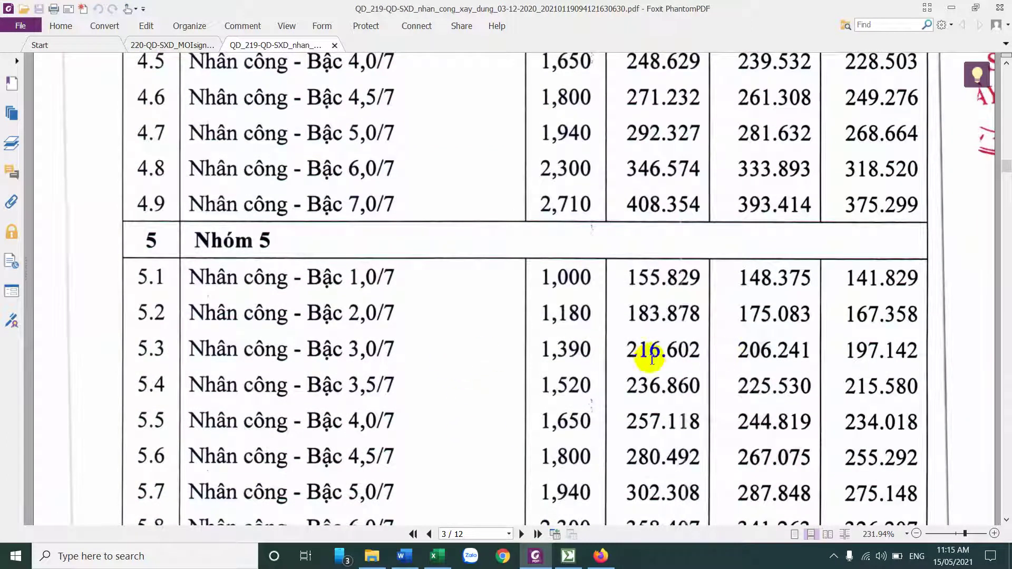
Return to Dự toán Eta and check the labour consumption (Hao phí) of AG.11111 and the labour unit price of AG.11112A
click(568, 556)
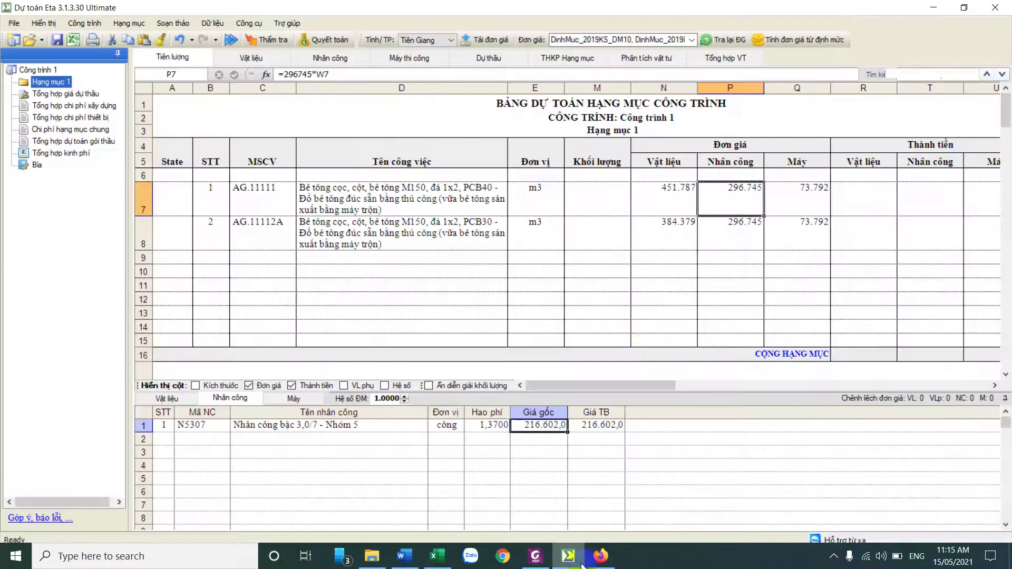
click(496, 430)
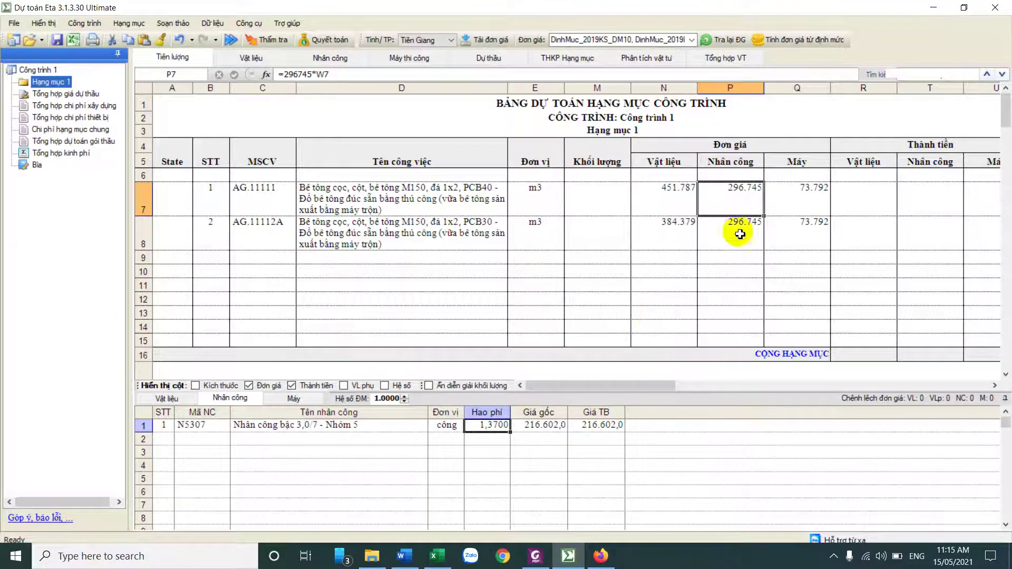
click(741, 229)
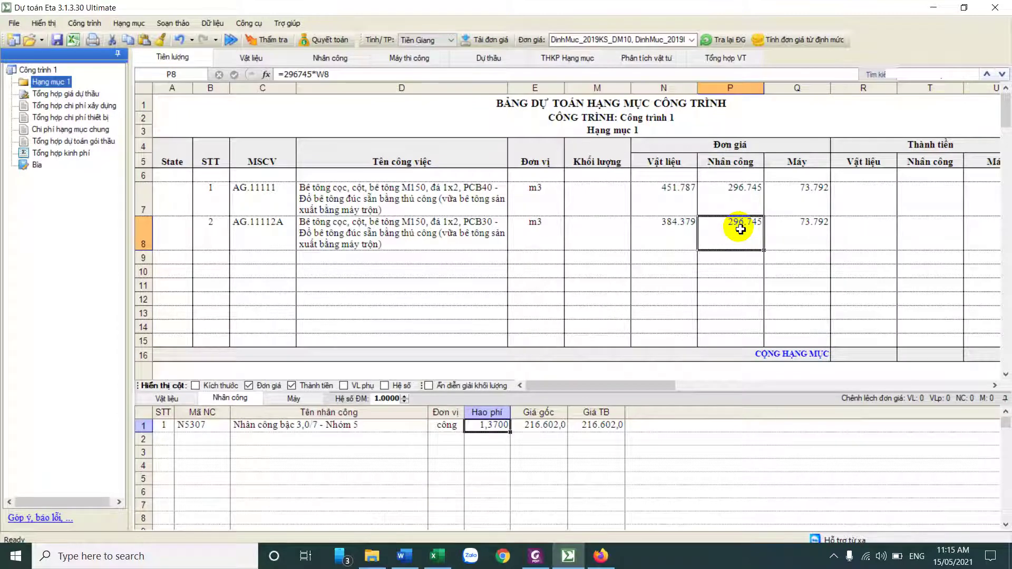
Compare the labour unit prices of both concrete items with the labour consumption (Hao phí) and base price (Giá gốc) of AG.11112A
click(748, 203)
click(744, 234)
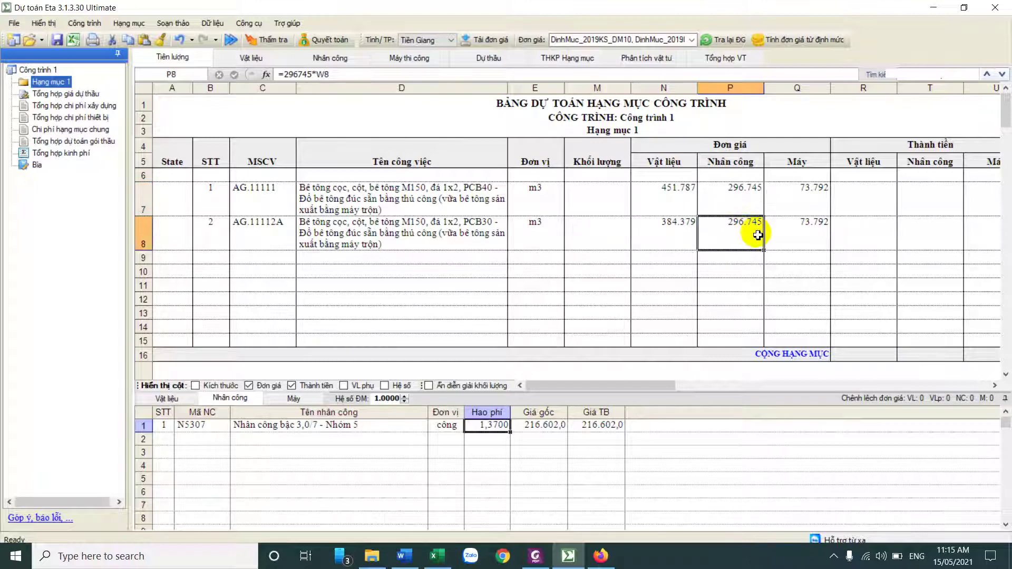
click(542, 426)
click(596, 426)
click(490, 425)
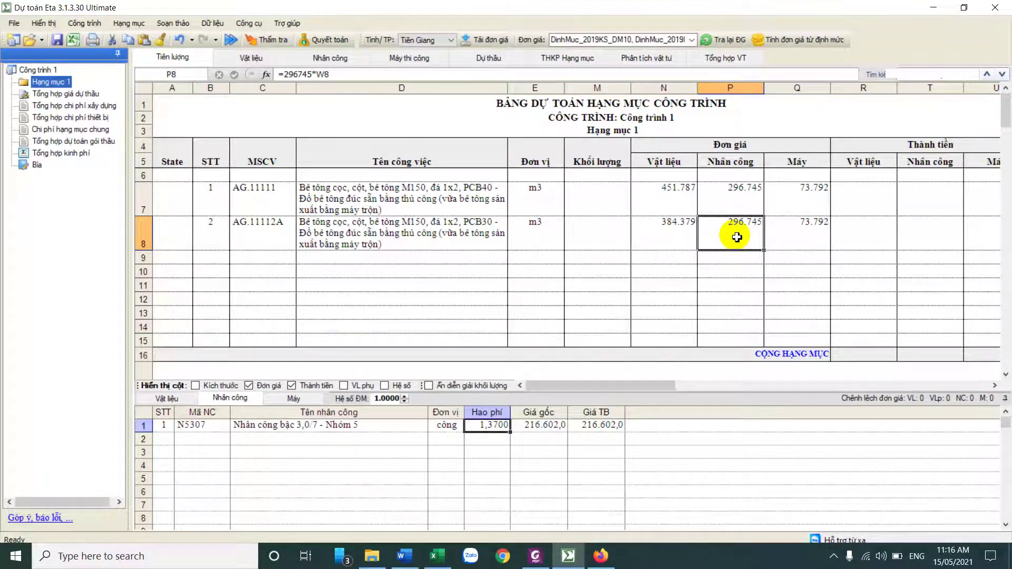
Search the work norms for "bê tông" in the empty row below AG.11112A, and dismiss the list without choosing an item
click(269, 263)
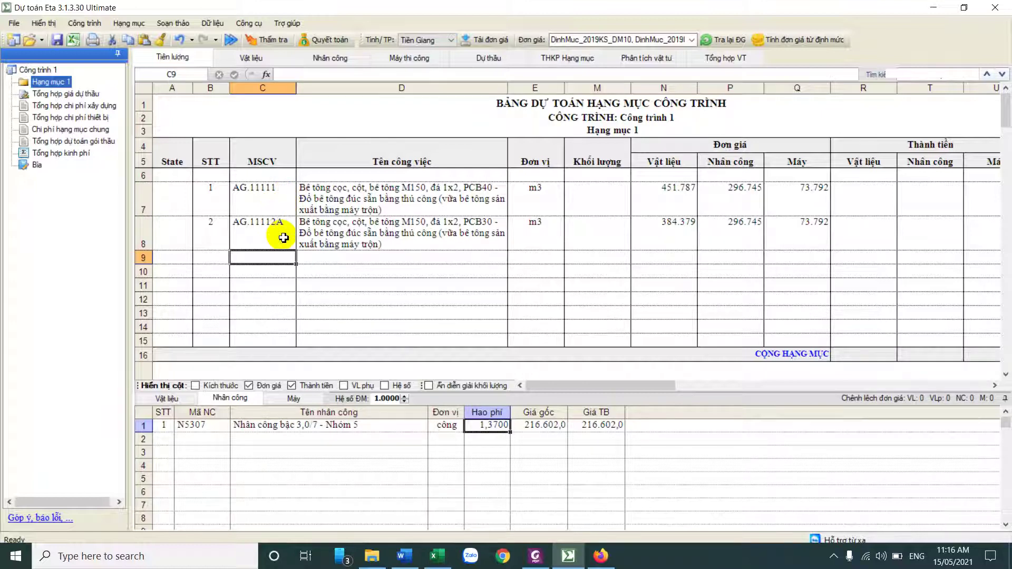
click(272, 207)
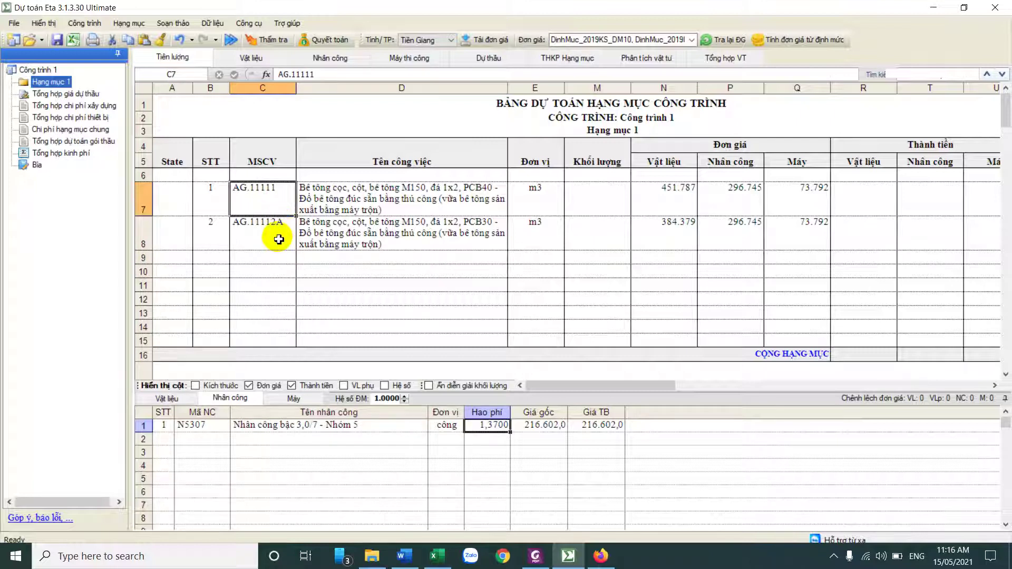
click(269, 259)
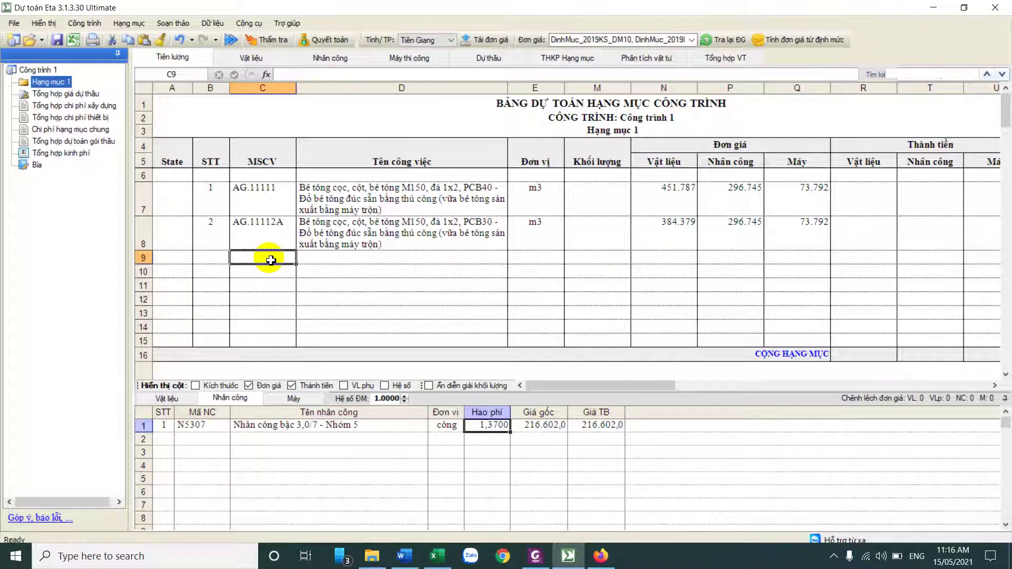
text(bê tông)
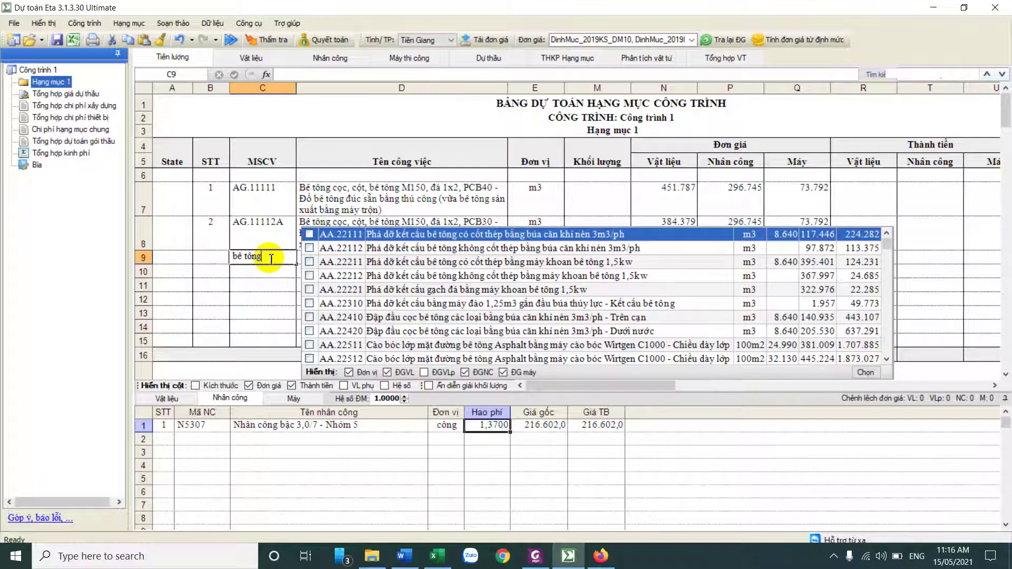
key(Escape)
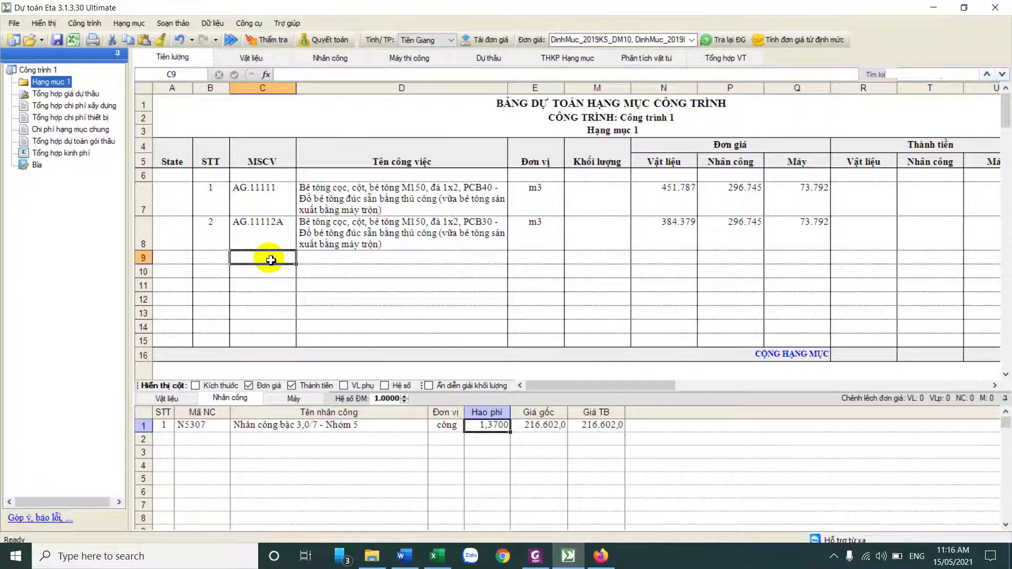
Search for "dao dat may" and add AB.21131, Đào san đất bằng máy đào 1,25m3 - Cấp đất I, below AG.11112A
text(dao da)
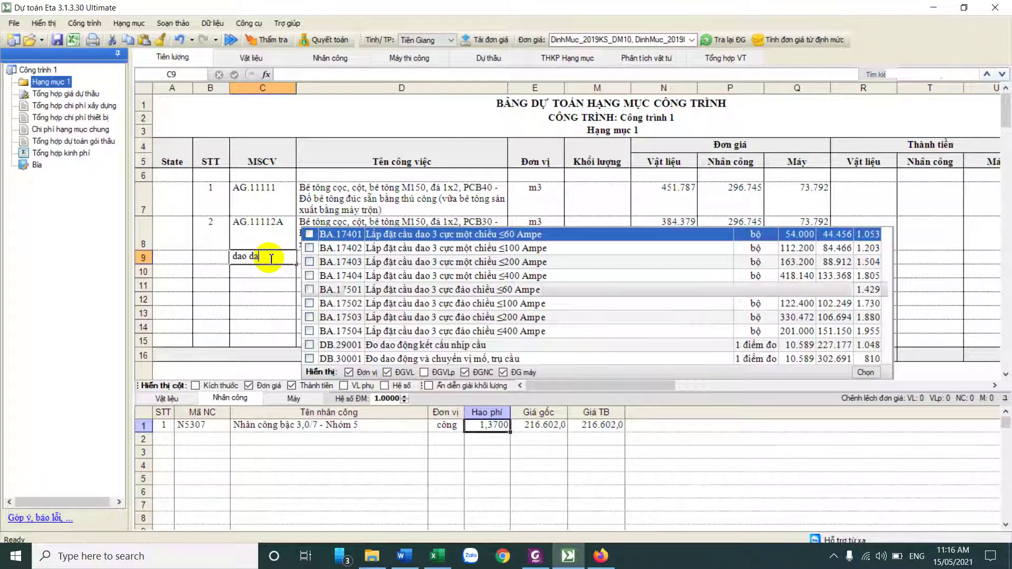
text(t may c)
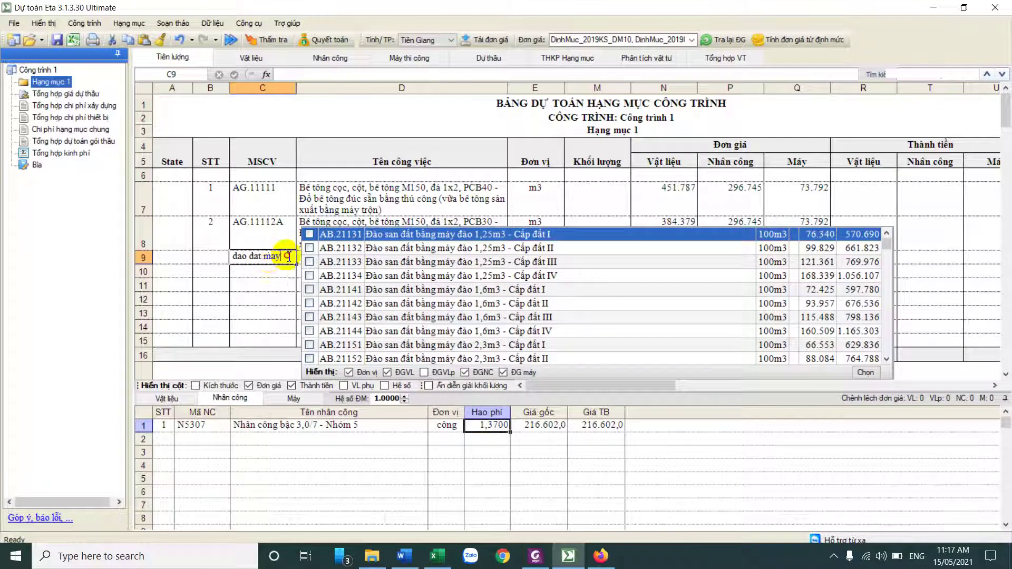
drag(280, 256, 227, 256)
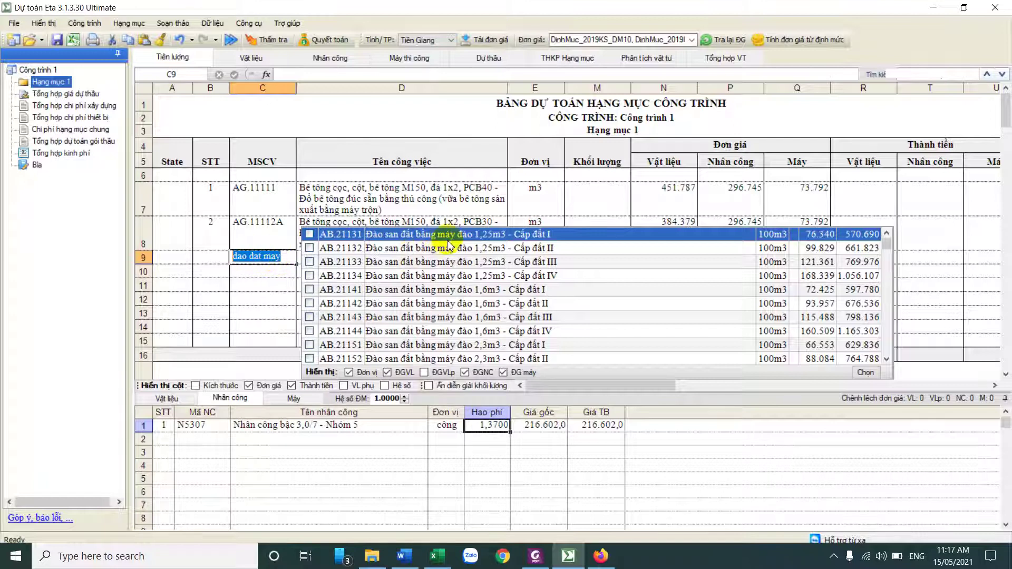
click(415, 237)
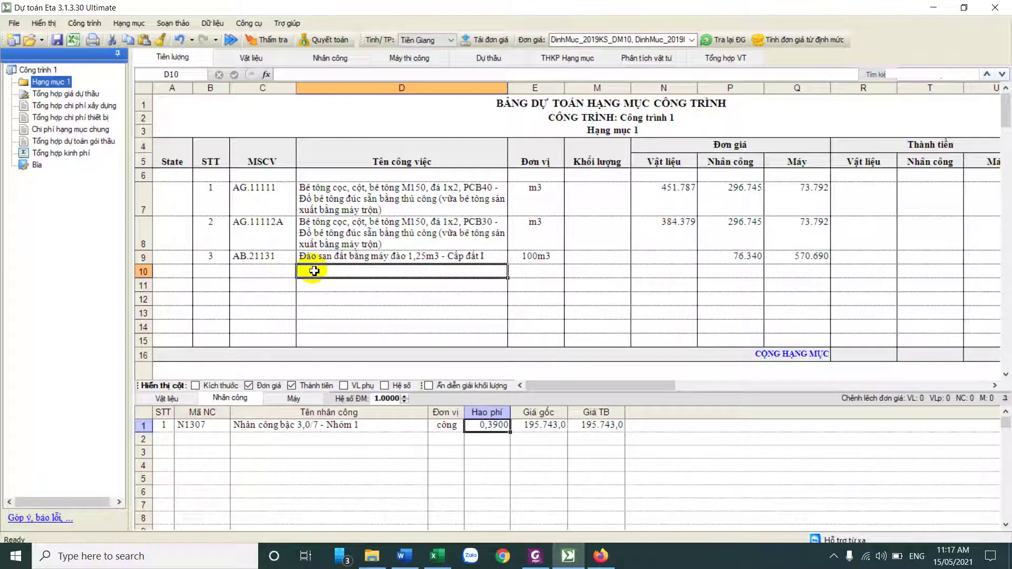
Search for "sơn tường" and add painting item AK.84111 (1 nước lót + 1 nước phủ) below AB.21131
click(285, 271)
text(son)
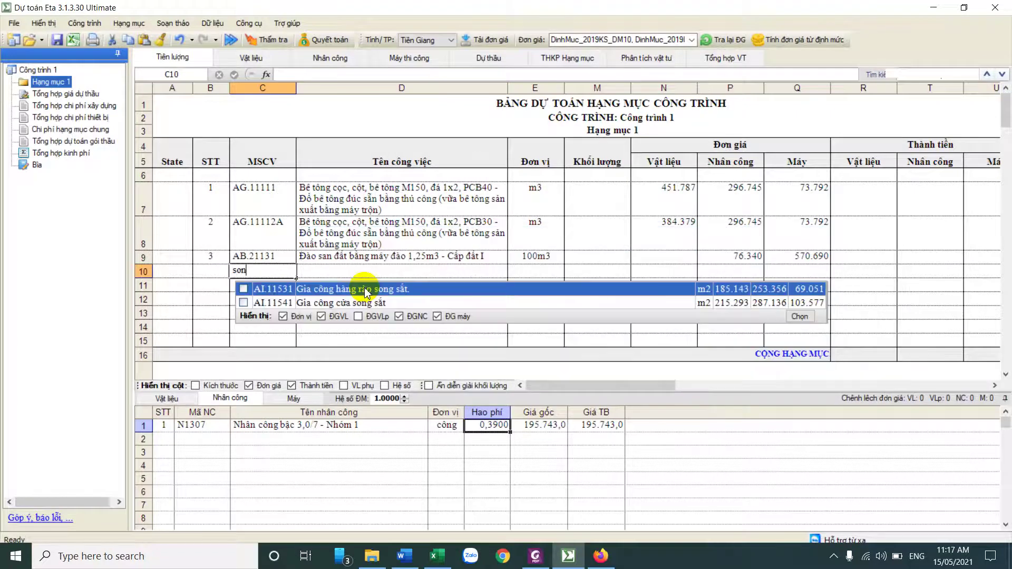
text(w tuow)
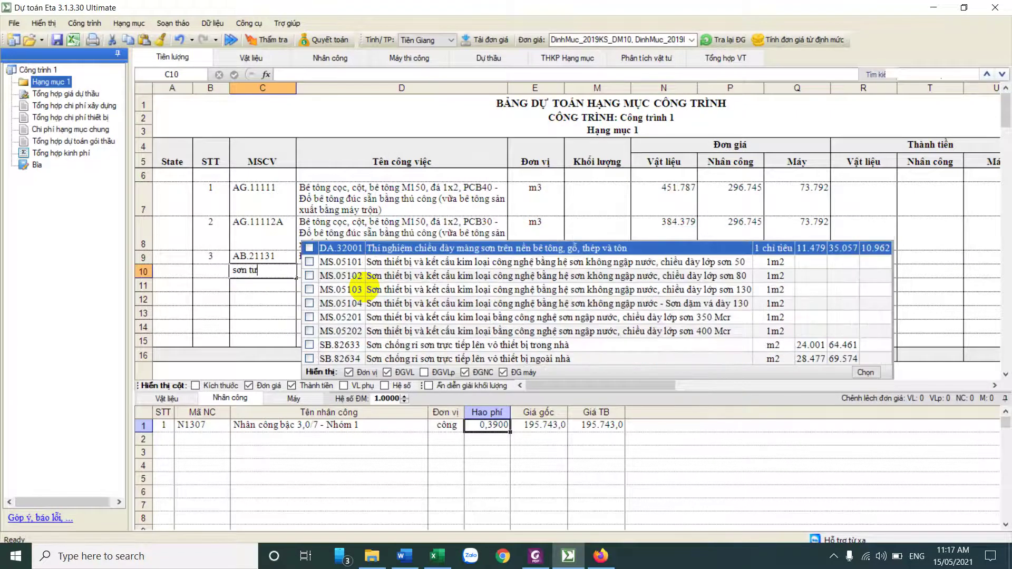
text(ngf)
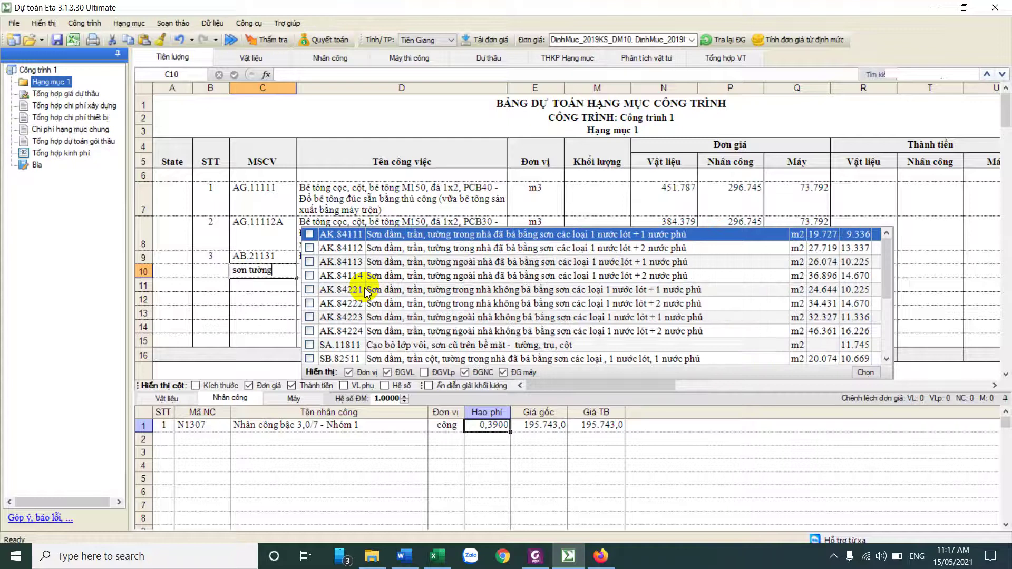
key(Return)
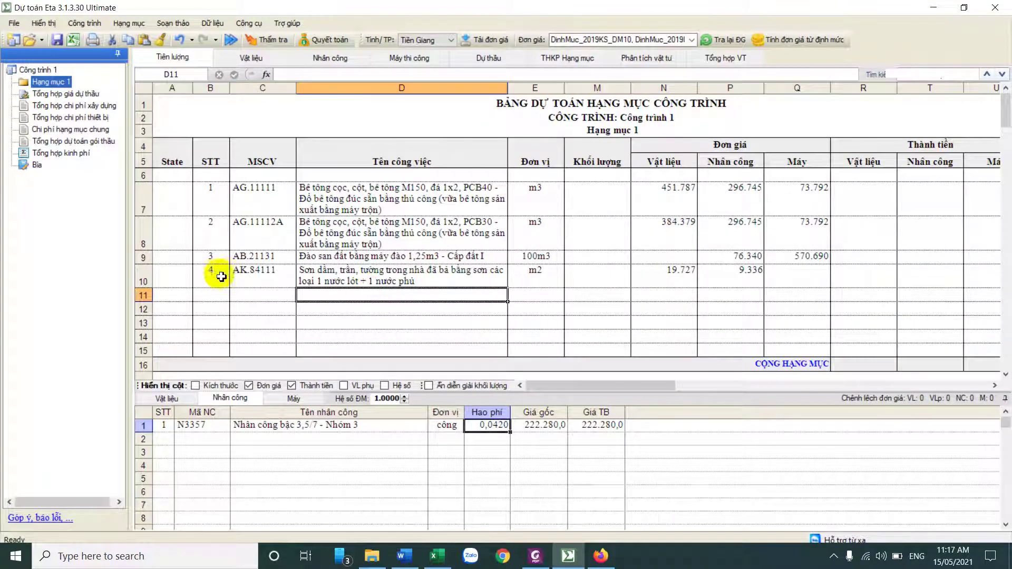
Insert a row above AK.84111 and, searching for "trát tường", add AK.21111, Trát tường ngoài dày 1cm, vữa XM M25, PCB40, in it
right_click(237, 273)
click(290, 191)
click(269, 270)
text(trat t)
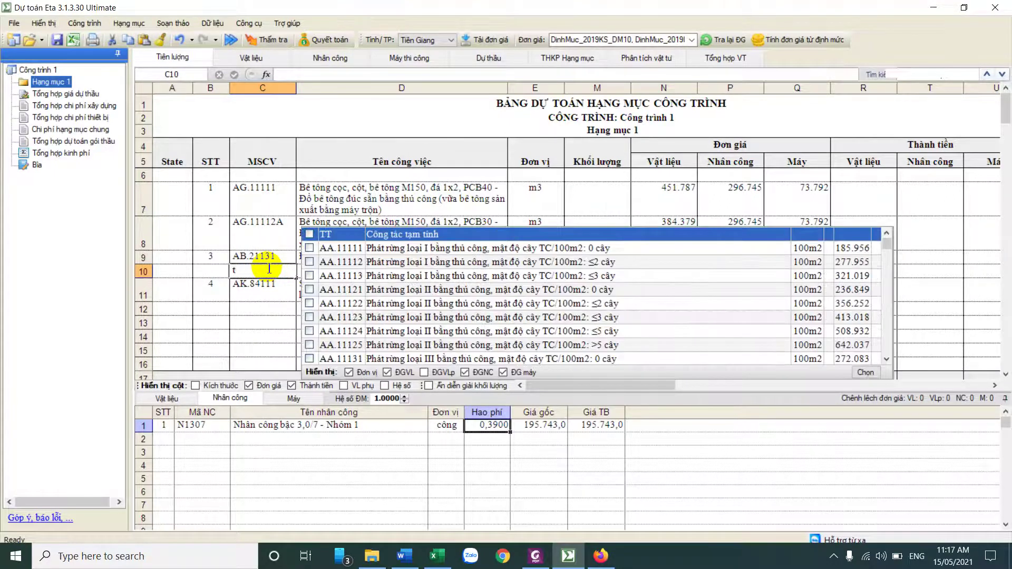
text(ươ)
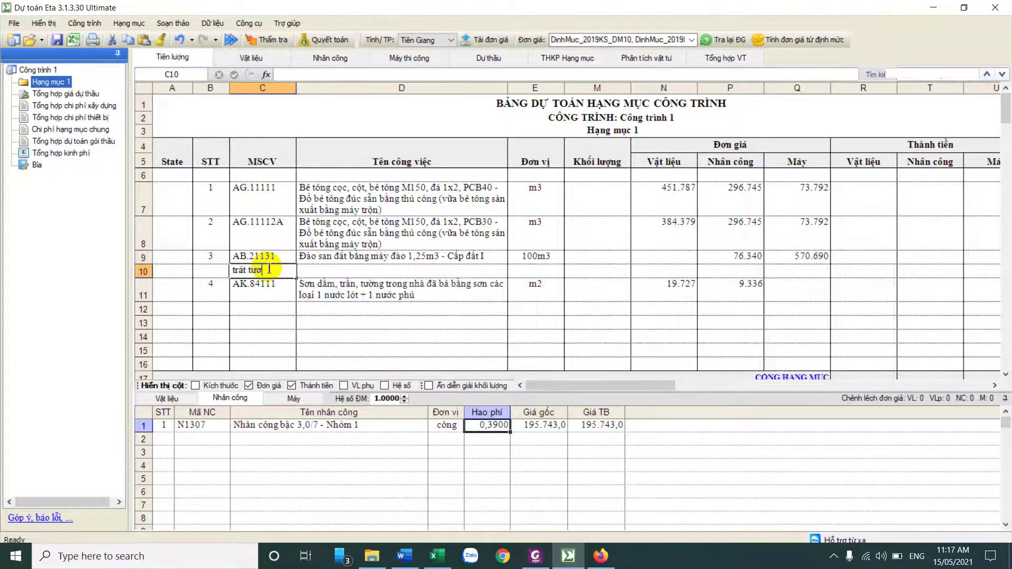
text(ngf)
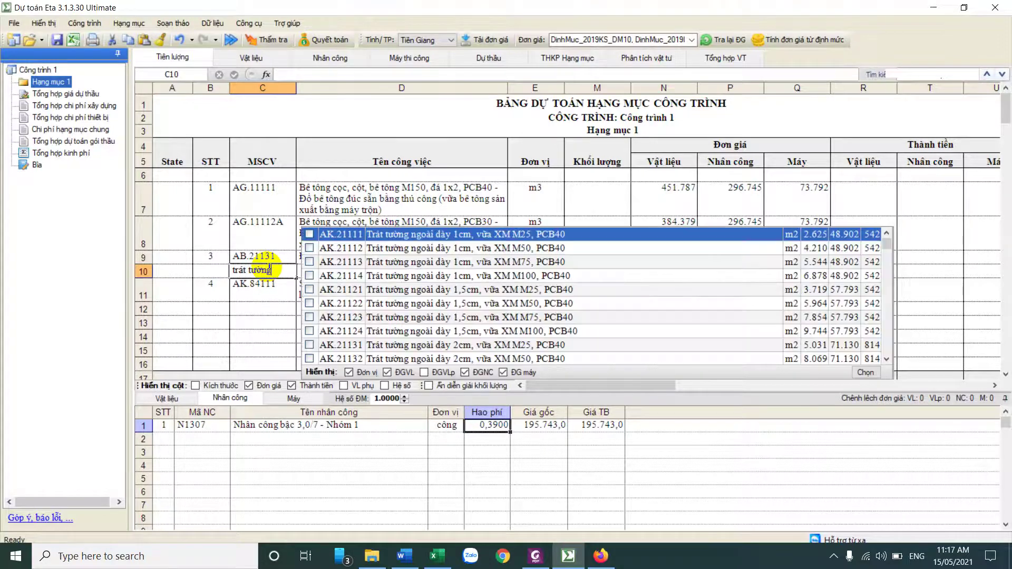
double_click(352, 241)
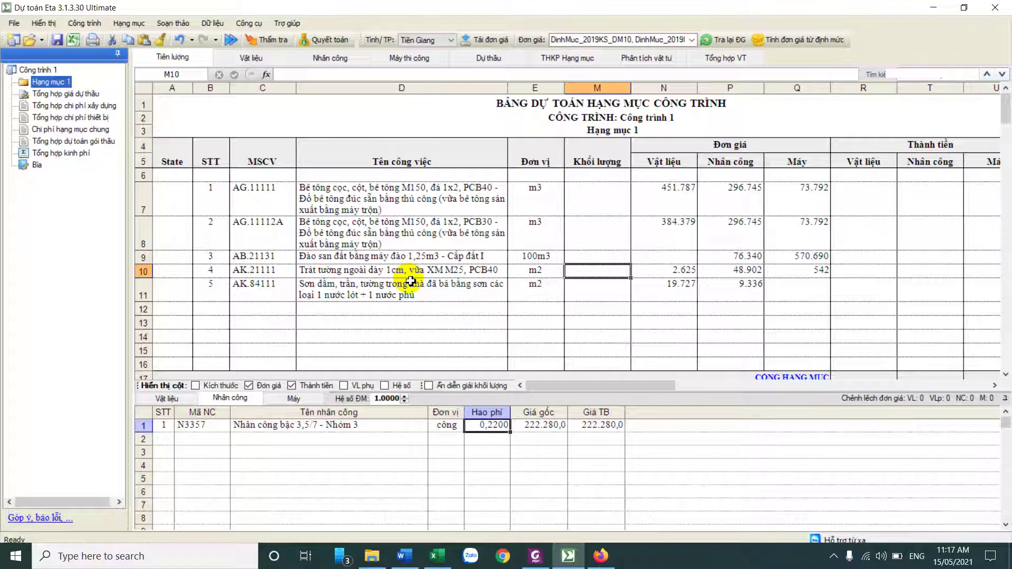
Look up code "ab56" and add AB.56111, Vận chuyển đá hỗn hợp, ô tô tự đổ 12T, below the painting item
click(263, 310)
text(b)
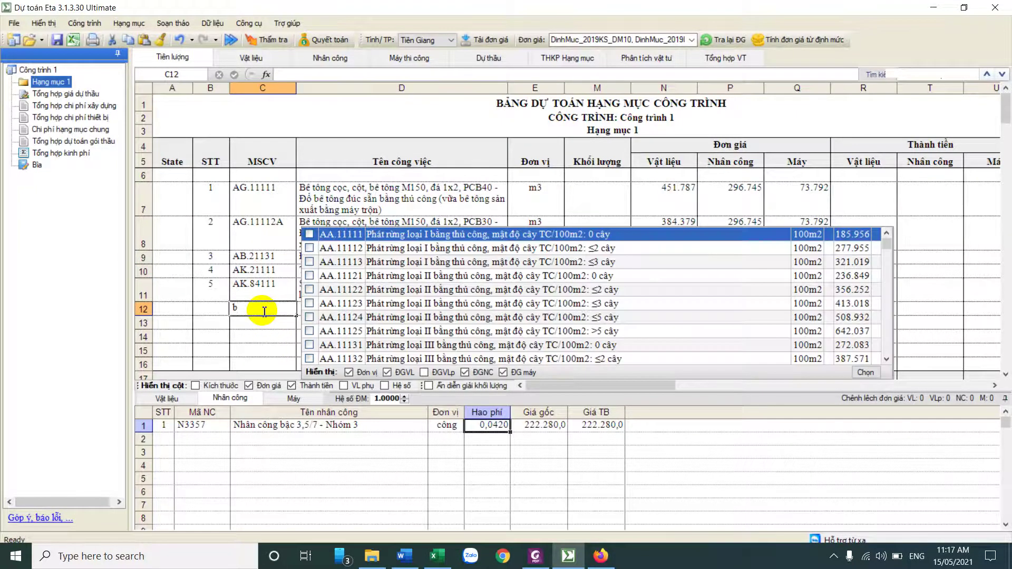
key(BackSpace)
text(ab56)
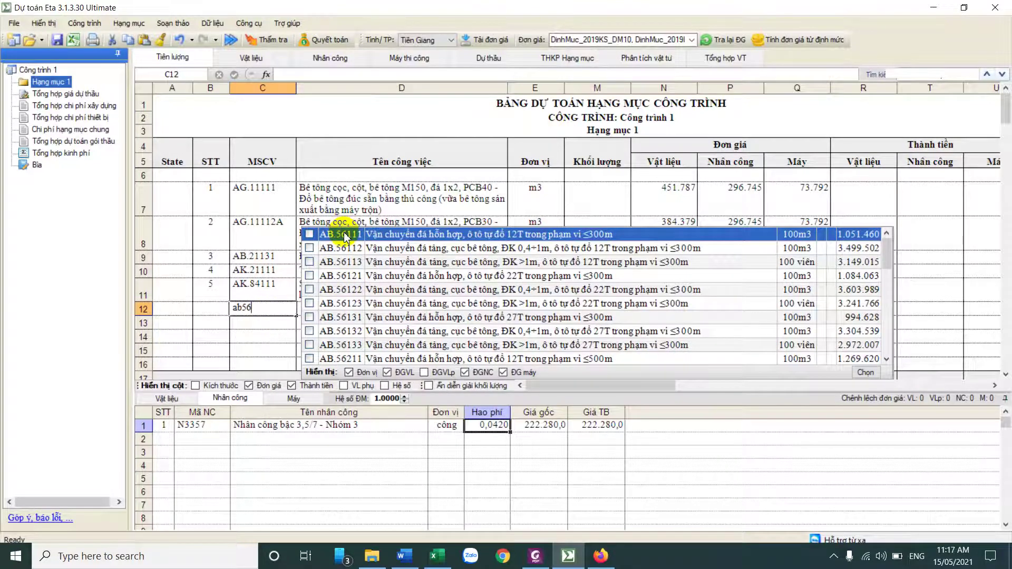
click(337, 234)
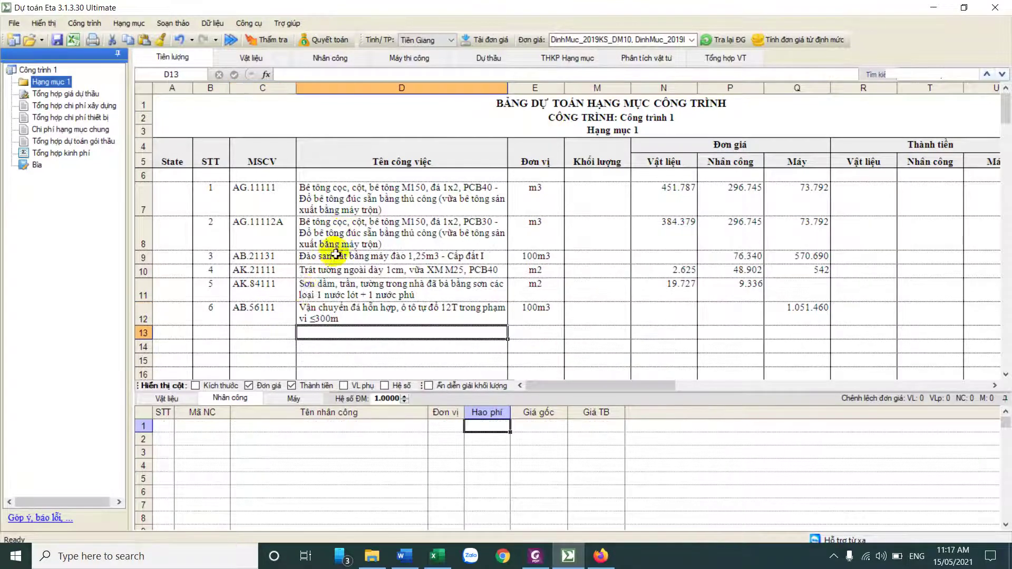
click(271, 284)
click(283, 272)
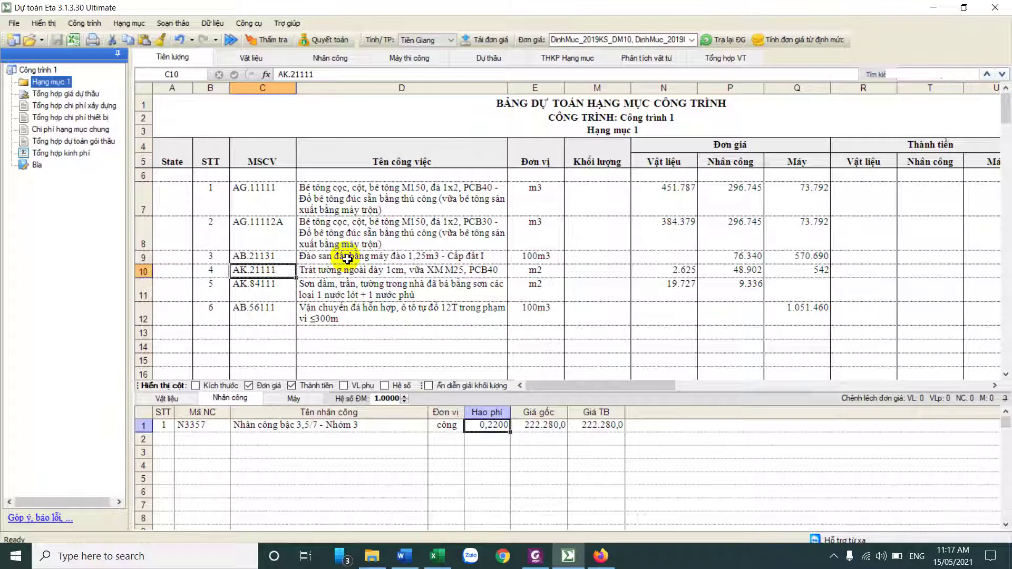
Enter a quantity (Khối lượng) of 3 for each of the first four work items, AG.11111 through AK.21111
click(608, 208)
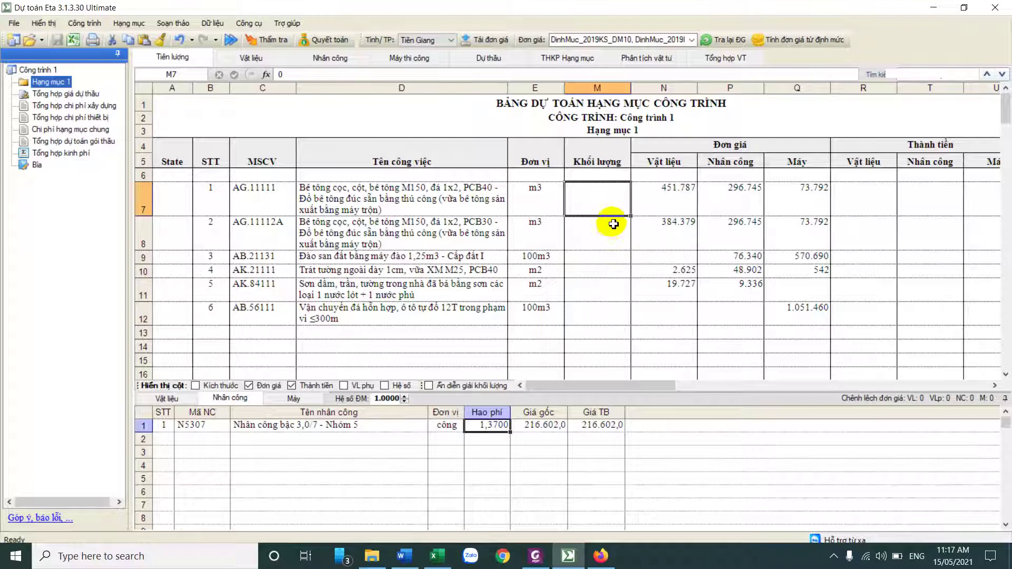
text(3)
key(Return)
text(3)
key(Return)
text(3)
key(Return)
text(3)
key(Return)
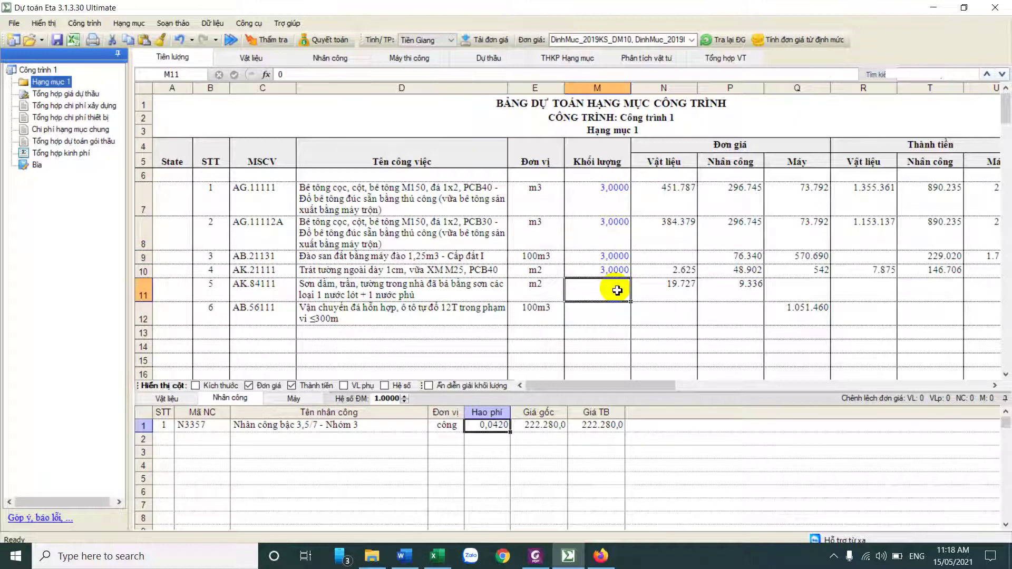
Insert two blank rows between the plastering item AK.21111 and the painting item AK.84111
click(464, 313)
click(457, 297)
right_click(456, 297)
click(531, 193)
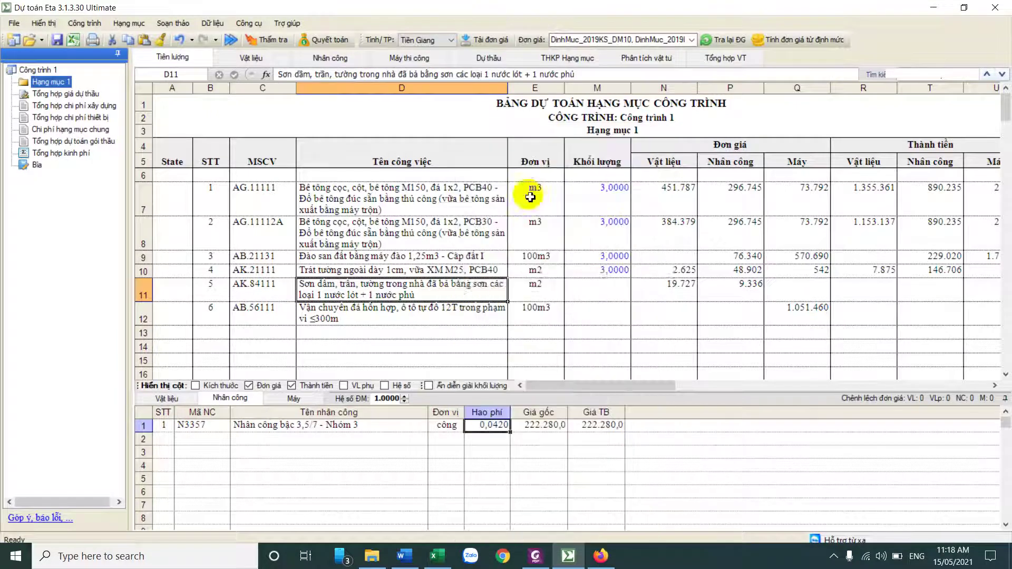
right_click(412, 291)
click(427, 189)
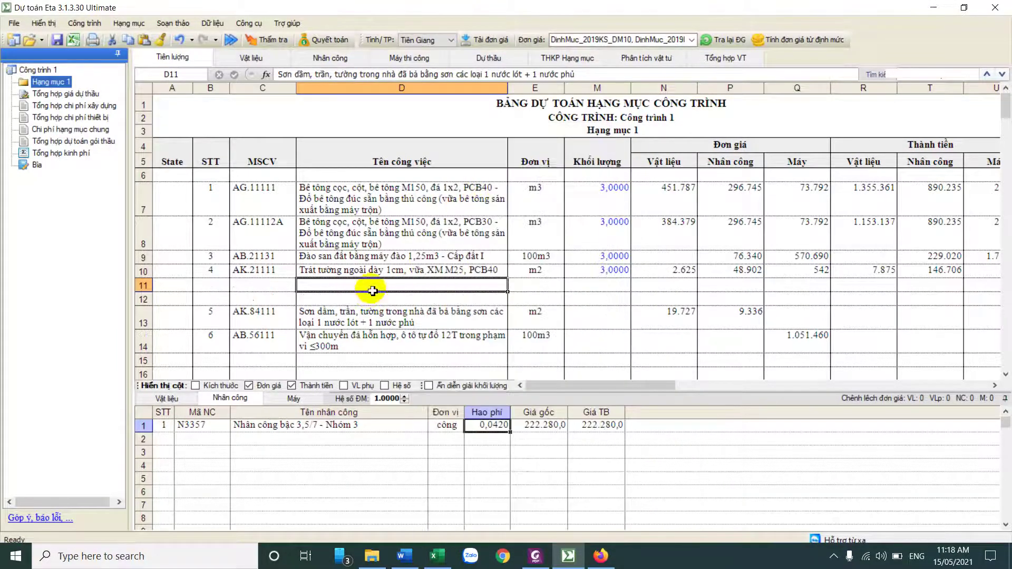
Enter the quantity breakdown lines "A: 2*2+2" and "B: 2+3/100" in the two blank rows under AK.21111
text(A:)
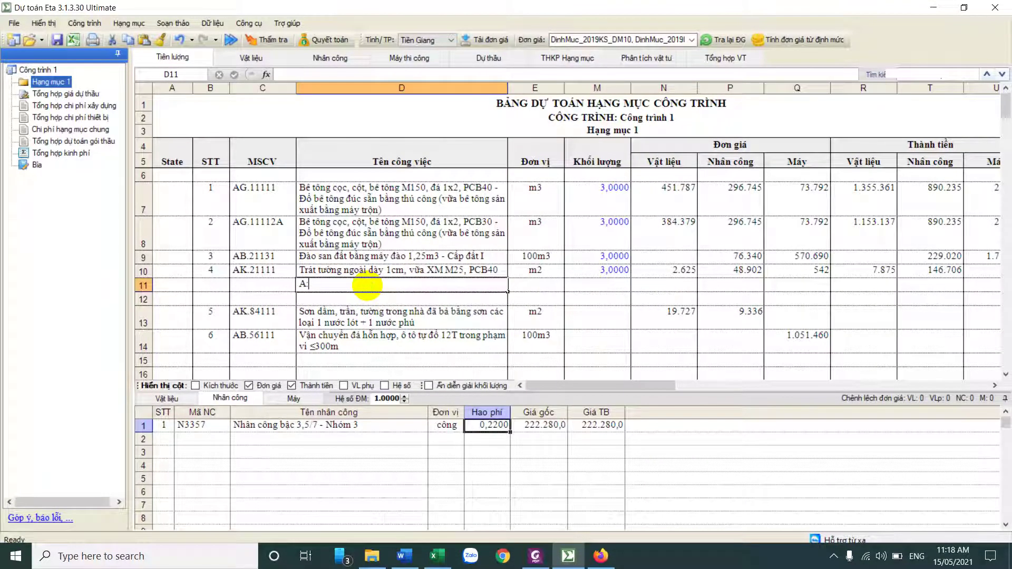
text( 2*2-2)
key(Return)
text(B: )
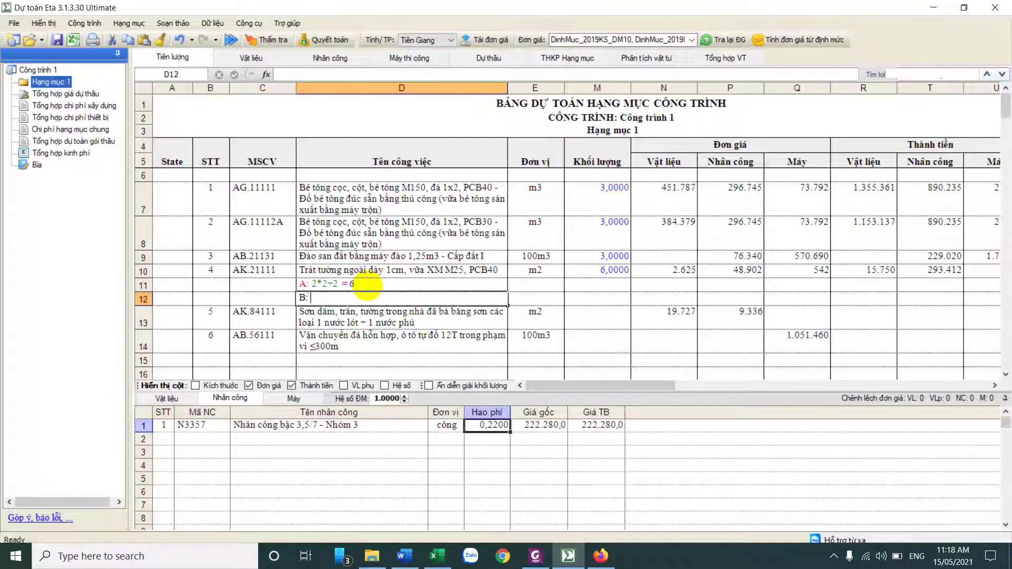
text(2+3/100)
key(Return)
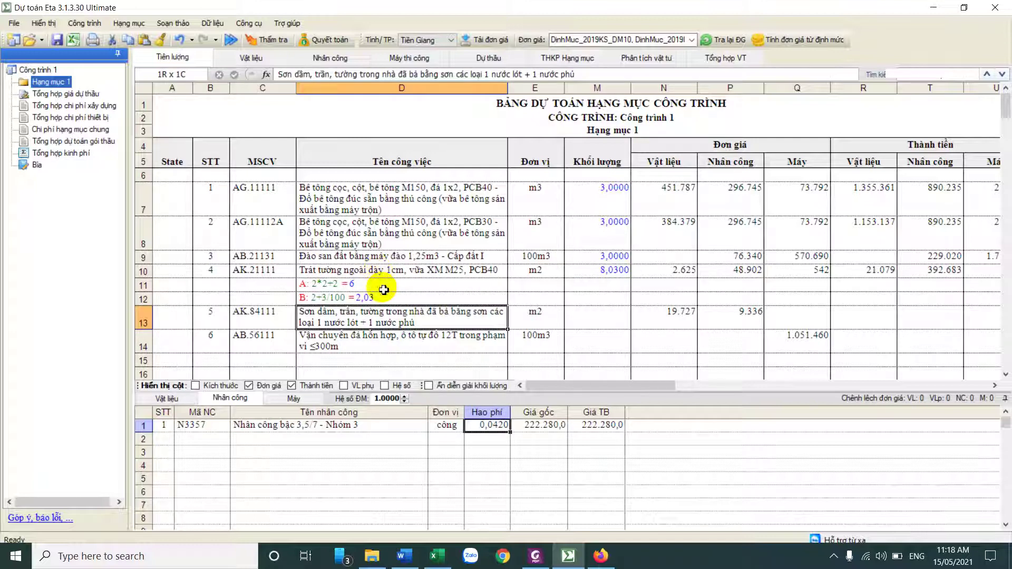
Review the quantity breakdown under AK.21111 against the directly entered quantity of AG.11111, and inspect the AK.21111 and AK.84111 items
click(384, 290)
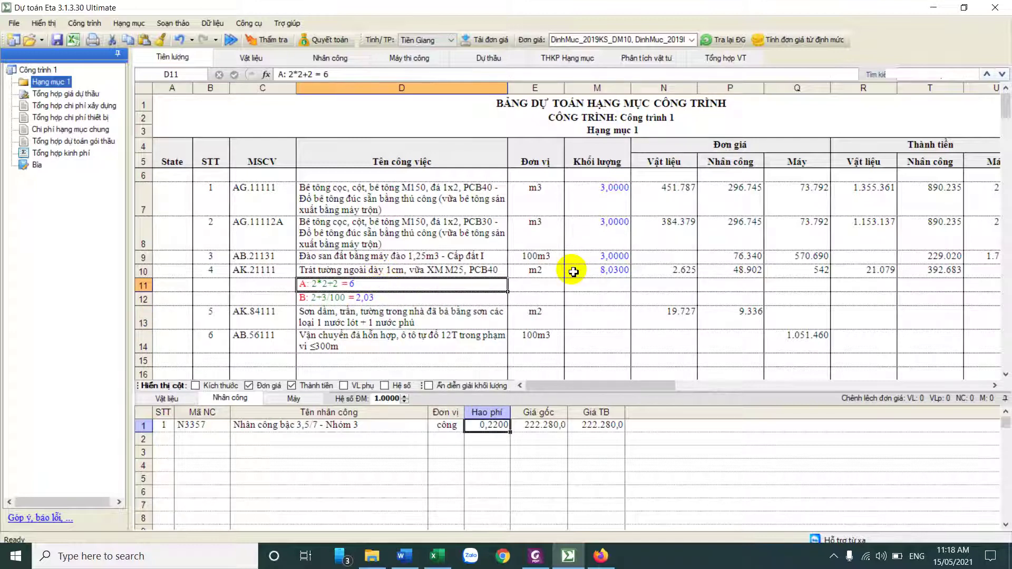
click(605, 206)
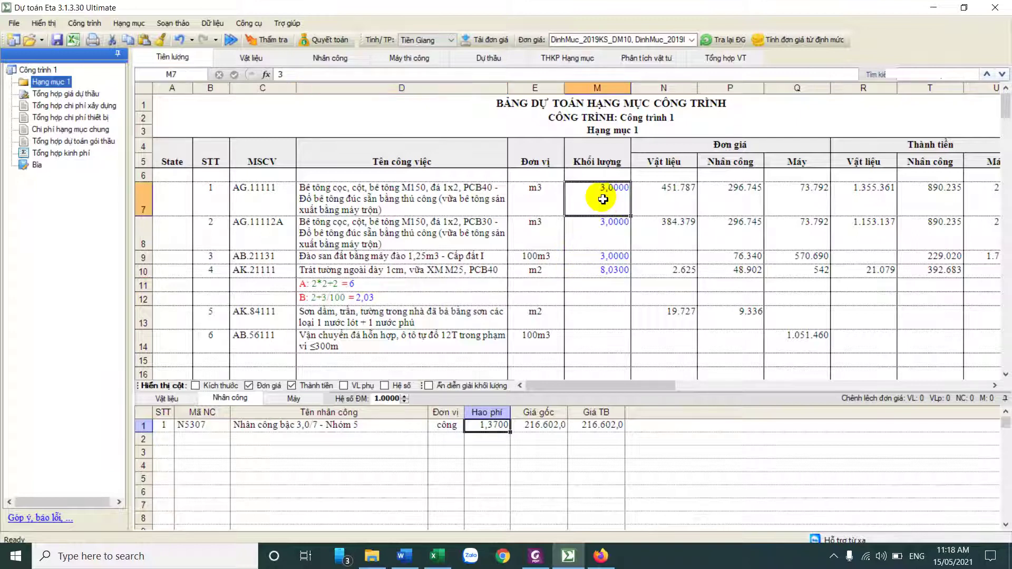
click(403, 287)
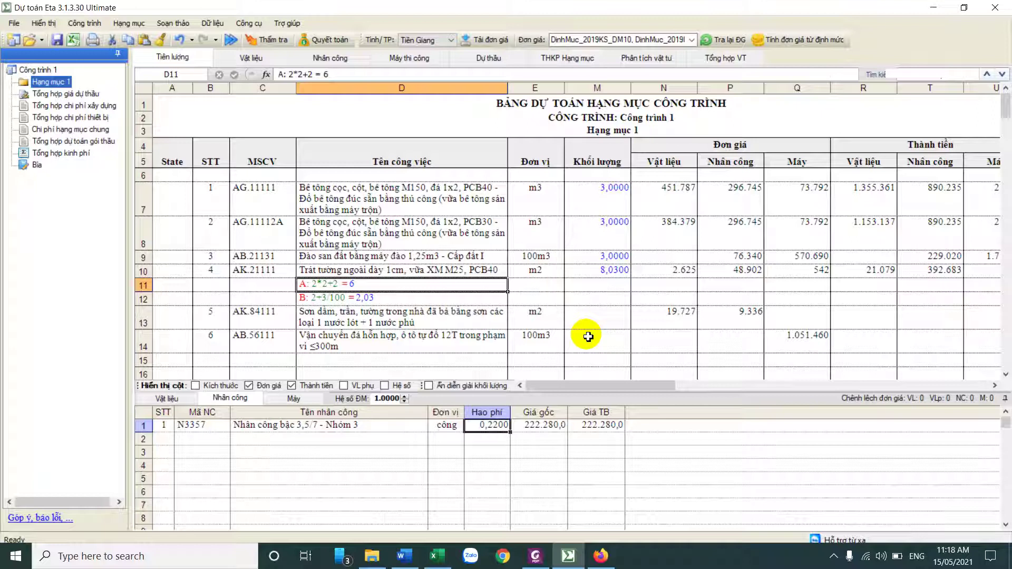
drag(260, 266, 340, 272)
drag(264, 317, 407, 319)
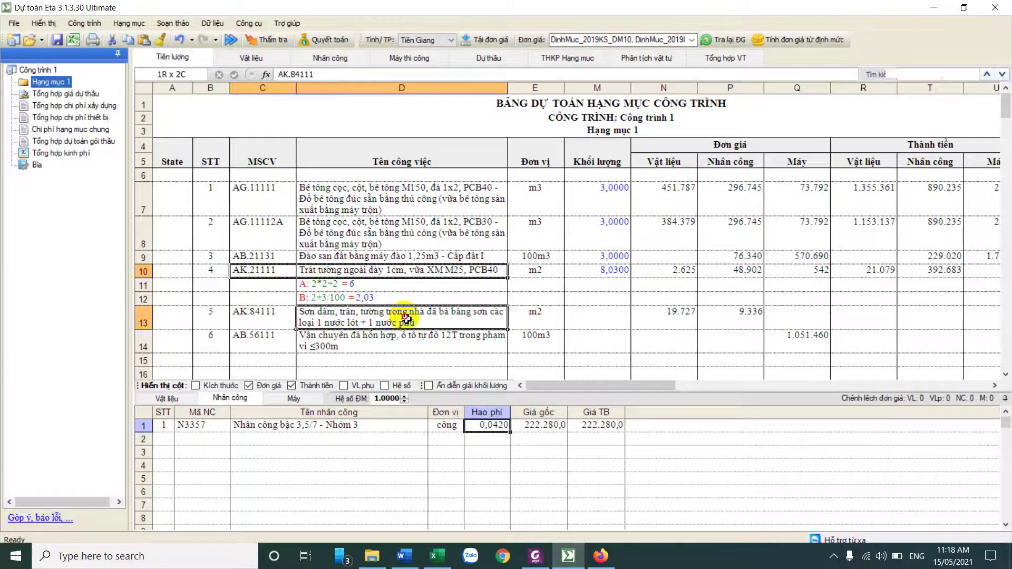
click(396, 273)
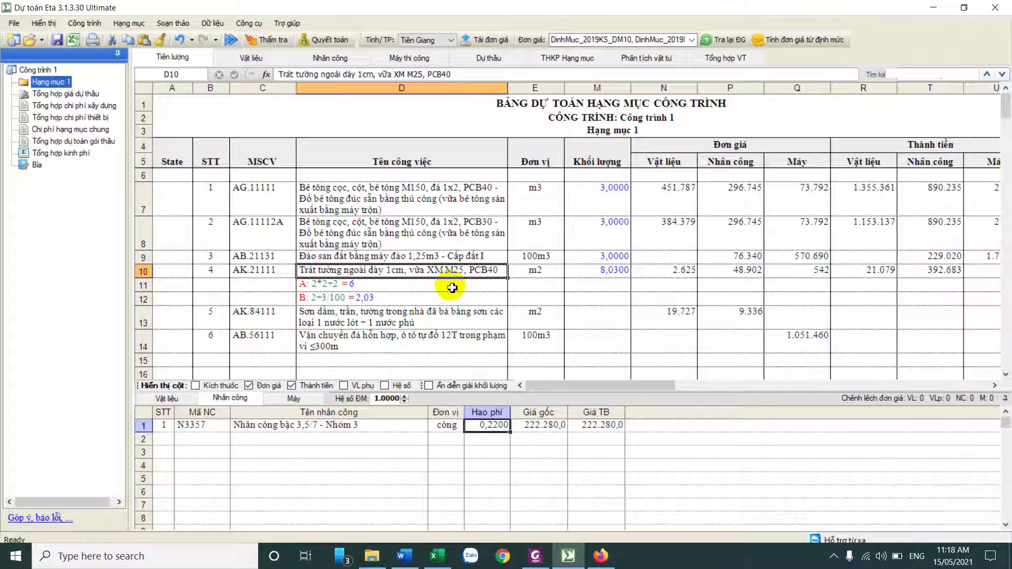
Link the quantity of painting item AK.84111 to the plastering item AK.21111 with the formula =M10
click(595, 318)
click(343, 287)
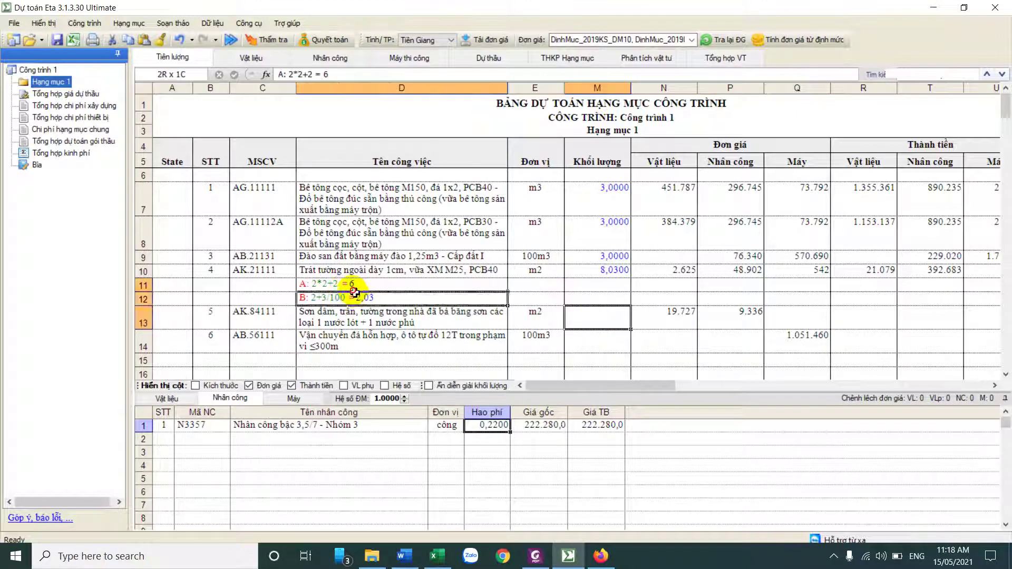
click(329, 274)
click(336, 284)
click(369, 299)
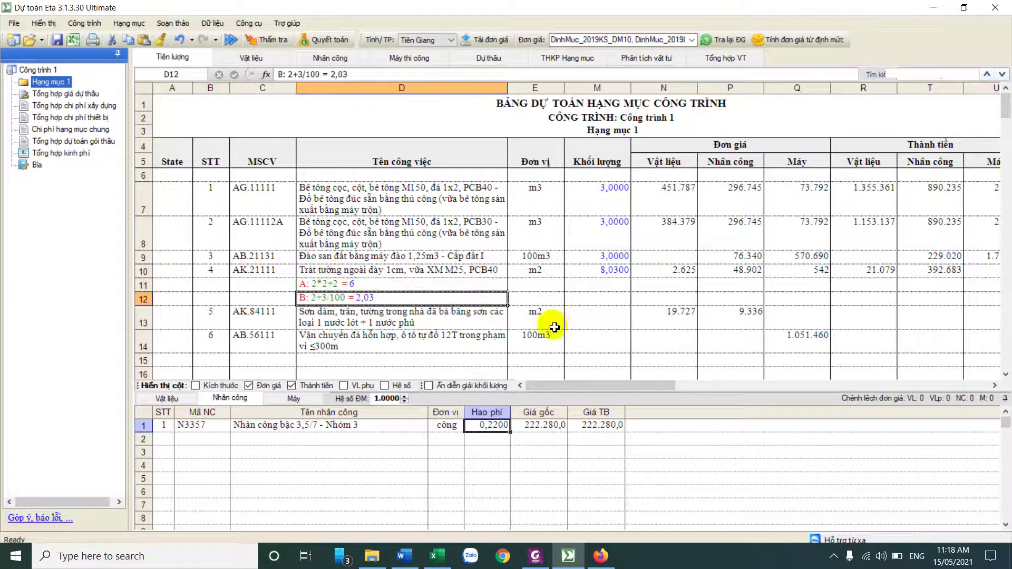
click(592, 321)
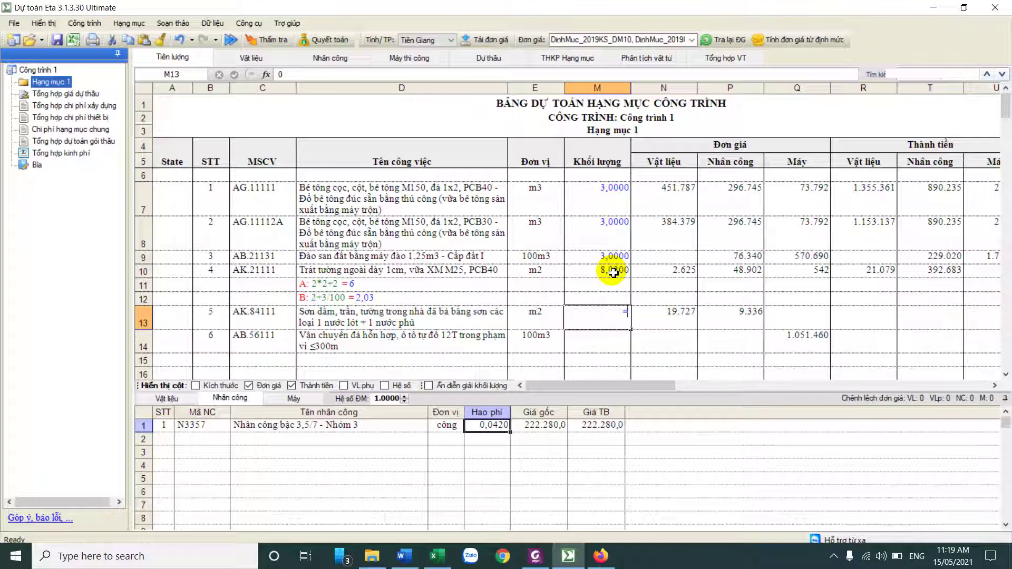
click(613, 270)
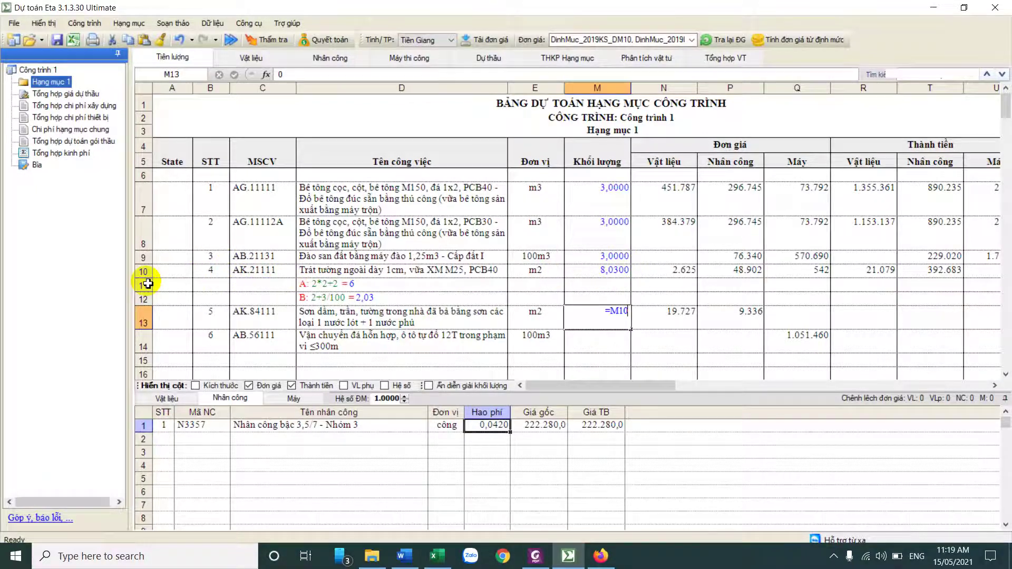
click(702, 312)
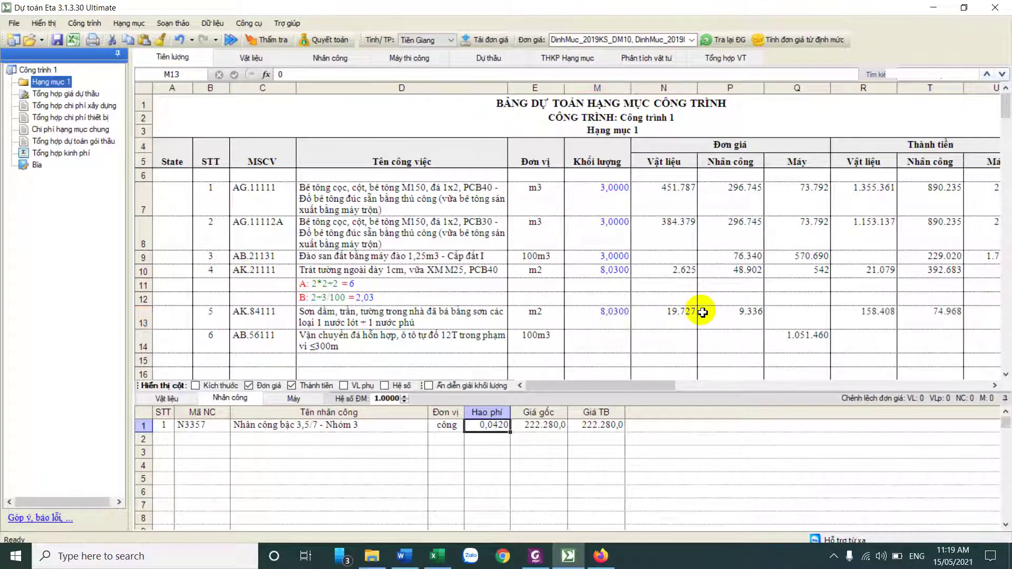
click(615, 327)
click(411, 295)
click(601, 321)
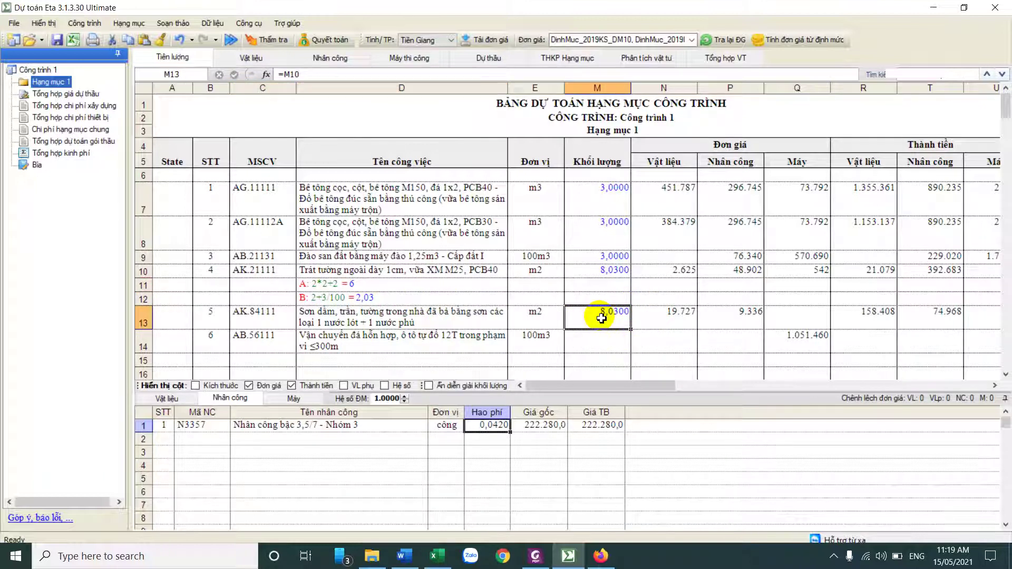
Insert a row above painting item AK.84111 and enter the breakdown line "C: 3+3/1000" for AK.21111
right_click(420, 324)
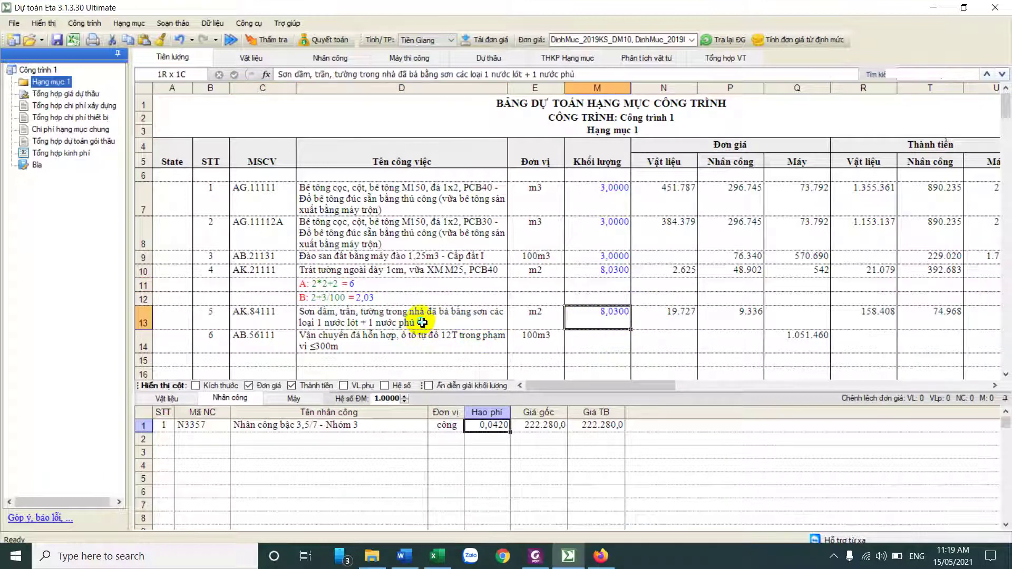
click(474, 187)
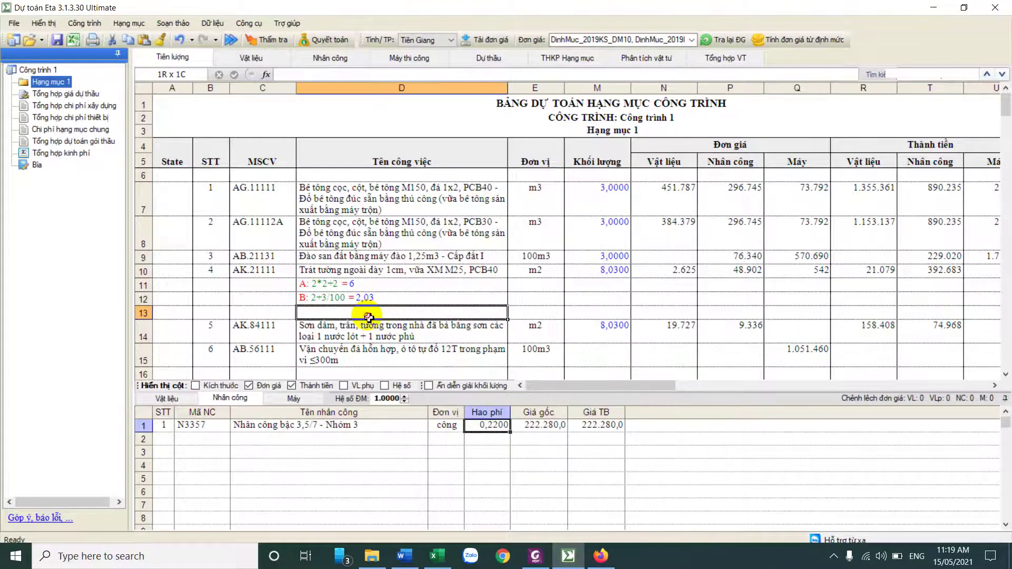
text(C: 3)
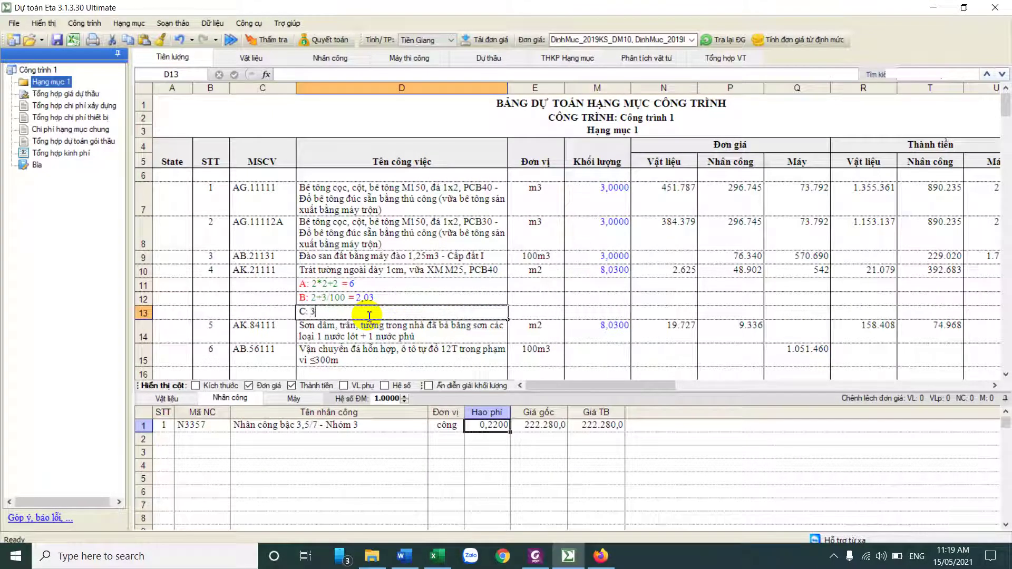
text(+3/1000)
key(Return)
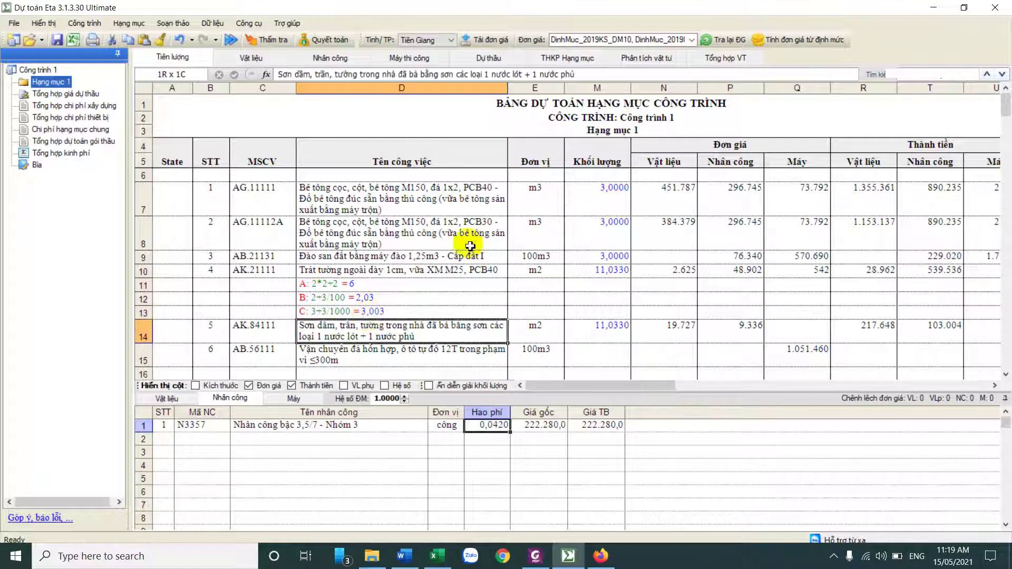
Set the quantity (Khối lượng) of the transport item AB.56111 to 23
click(615, 331)
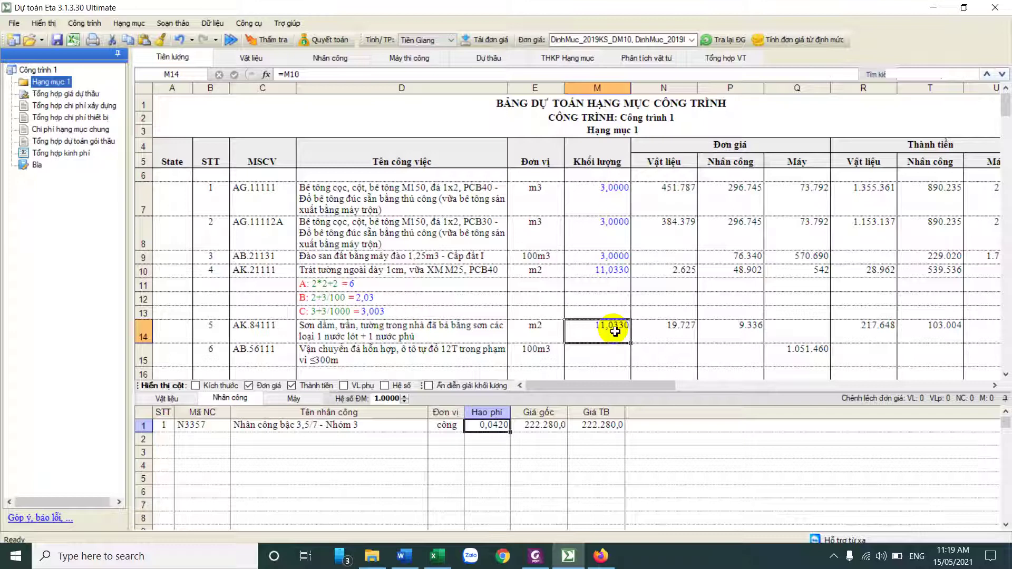
text(23)
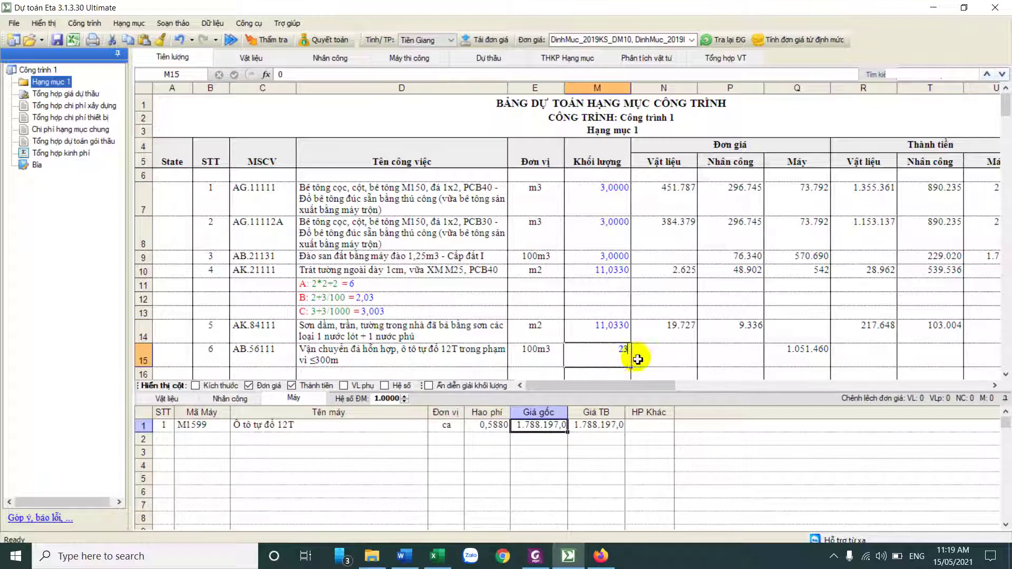
click(663, 353)
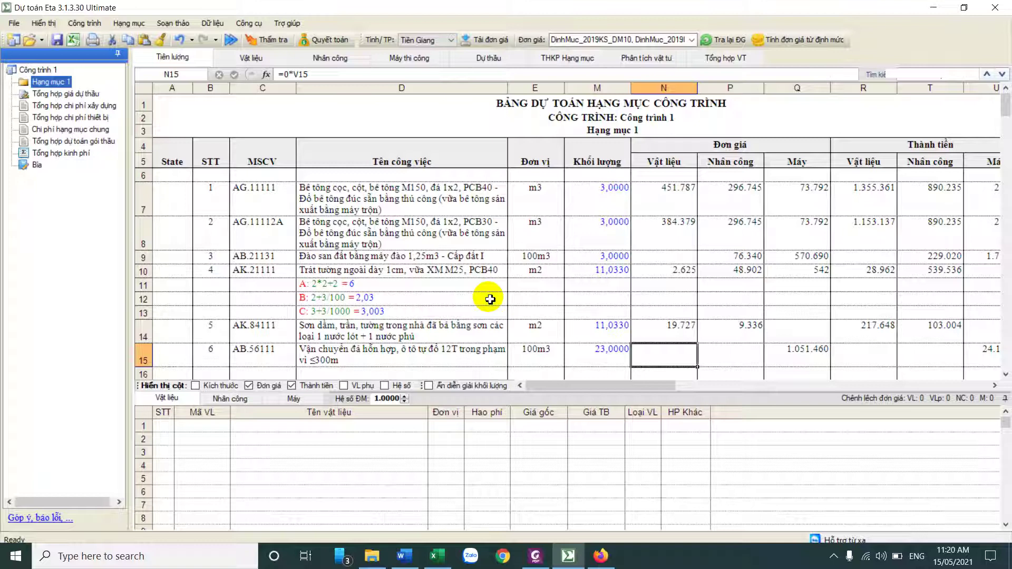
Add a provisional work item TT (Công tác tạm tính) in the blank row above AG.11111, with unit m
click(291, 177)
text(TT)
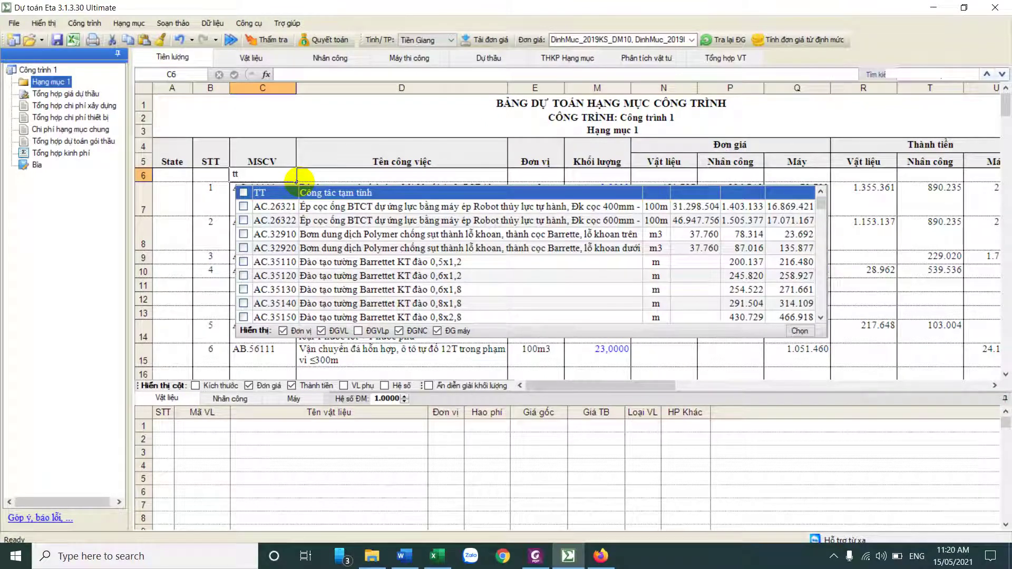
key(Return)
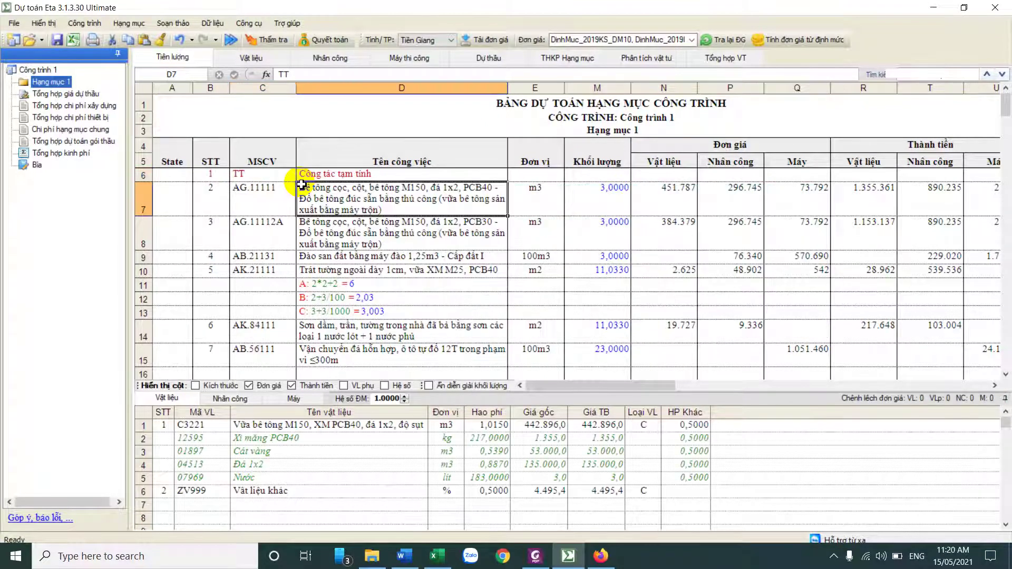
click(533, 175)
text(m)
click(597, 175)
Enter direct unit prices for item TT: material (Vật liệu) 222, labour (Nhân công) 222 and machine (Máy) 2222
click(691, 178)
text(222)
click(762, 181)
text(222)
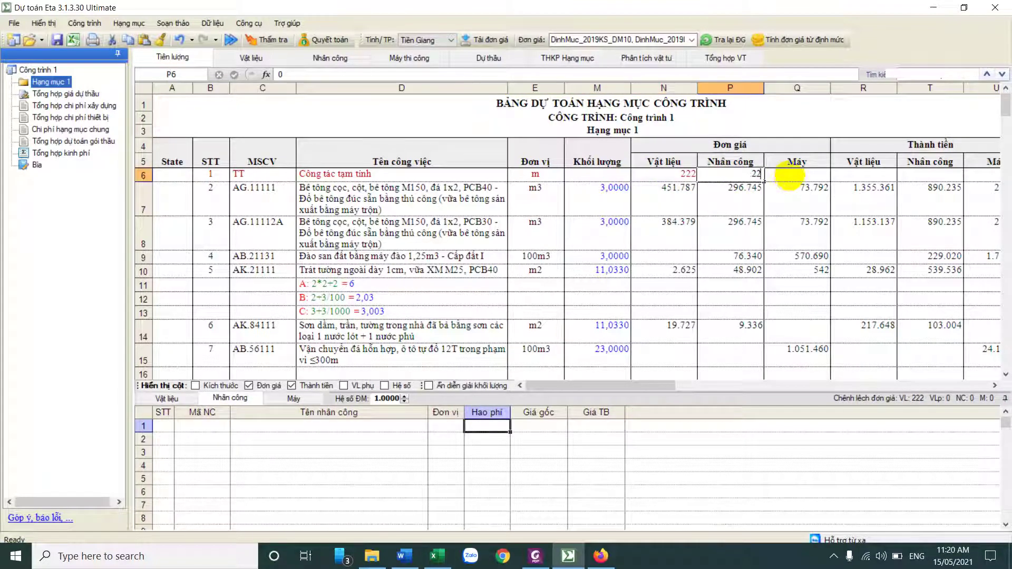
click(795, 174)
text(2222)
click(800, 191)
Check the directly entered material, labour and machine unit prices of item TT and delete all three
click(711, 178)
click(797, 172)
click(677, 175)
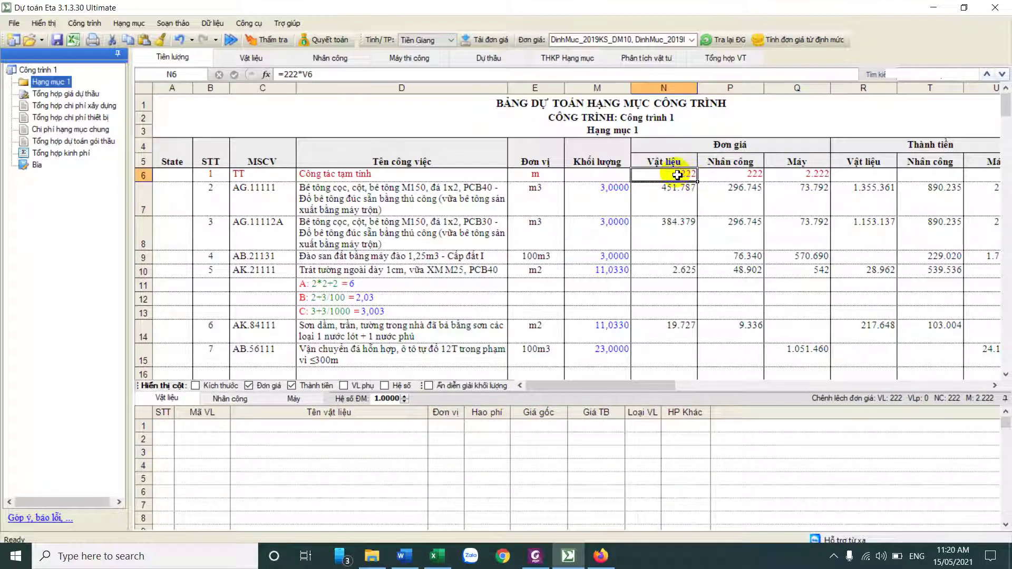
click(757, 179)
click(809, 178)
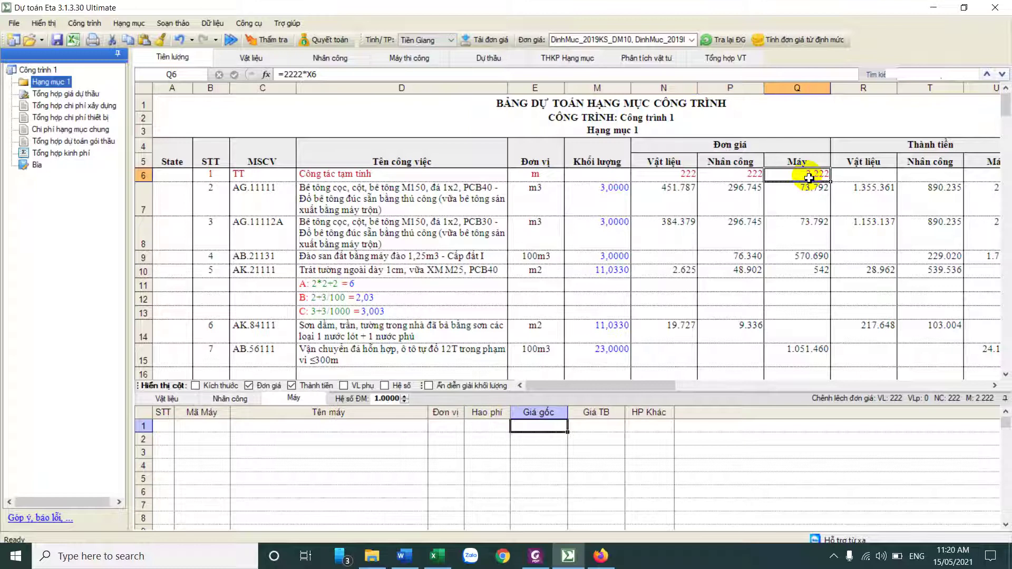
shift+click(672, 174)
drag(722, 176, 797, 178)
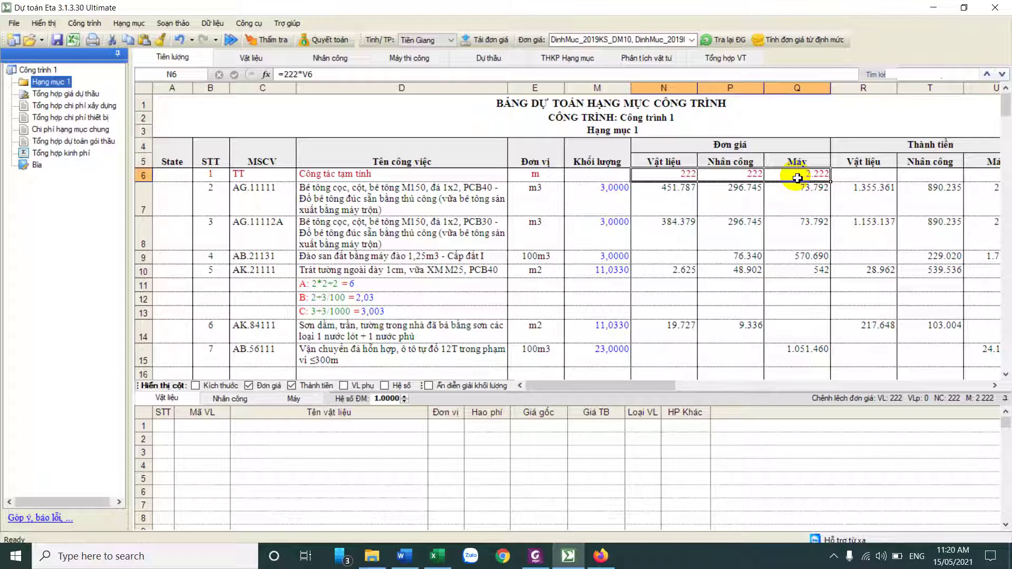
key(Delete)
click(252, 176)
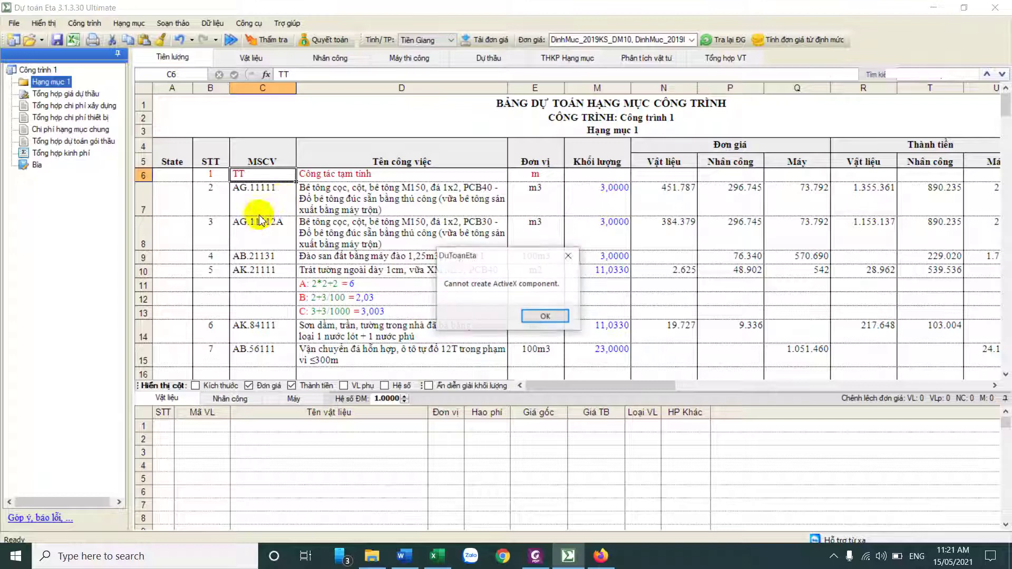
click(538, 314)
Copy the materials Xi măng PCB40 and Cát vàng from item AG.11111 into item TT's material list
click(283, 201)
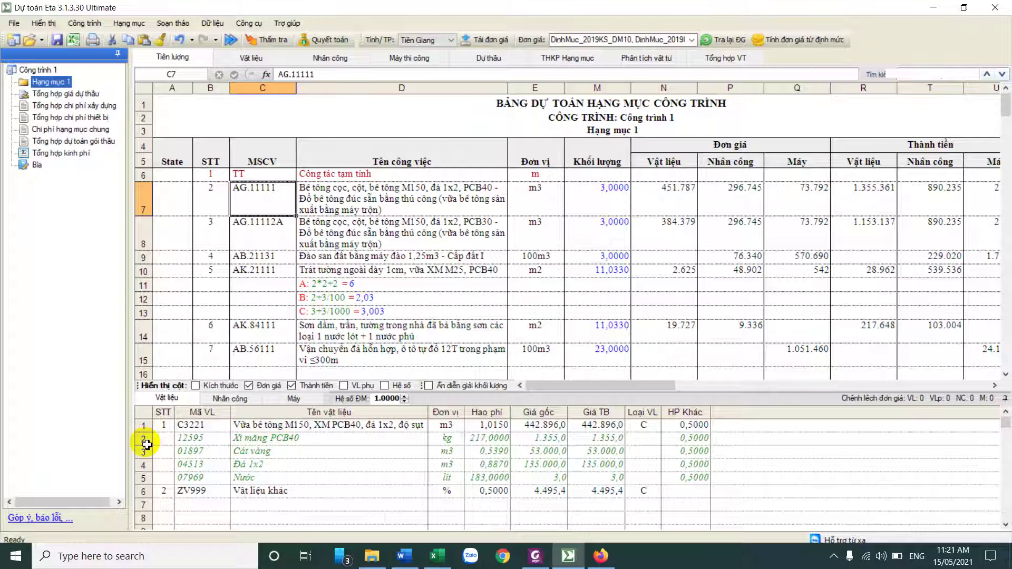
drag(142, 439, 143, 452)
right_click(206, 450)
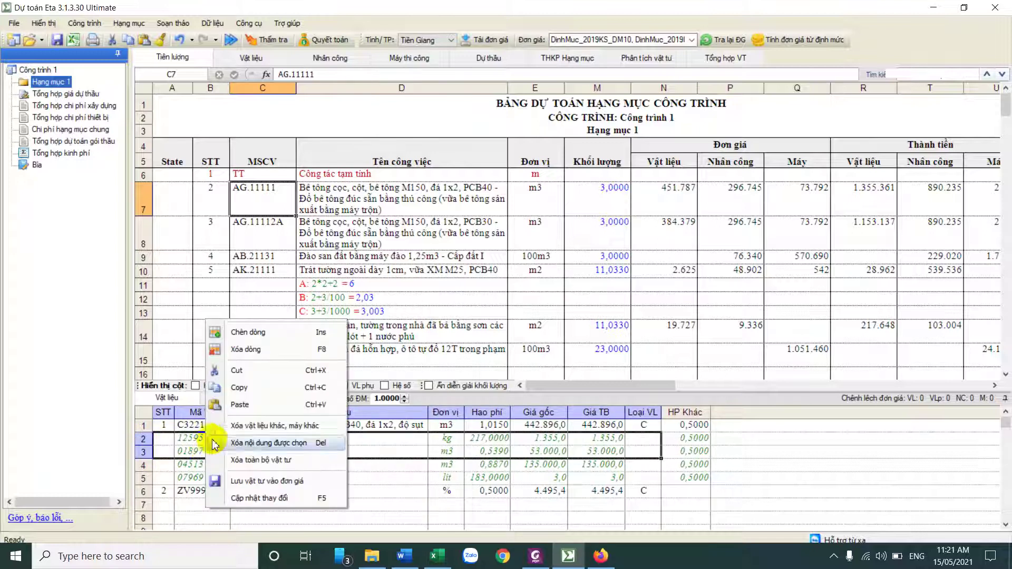
click(243, 389)
click(274, 175)
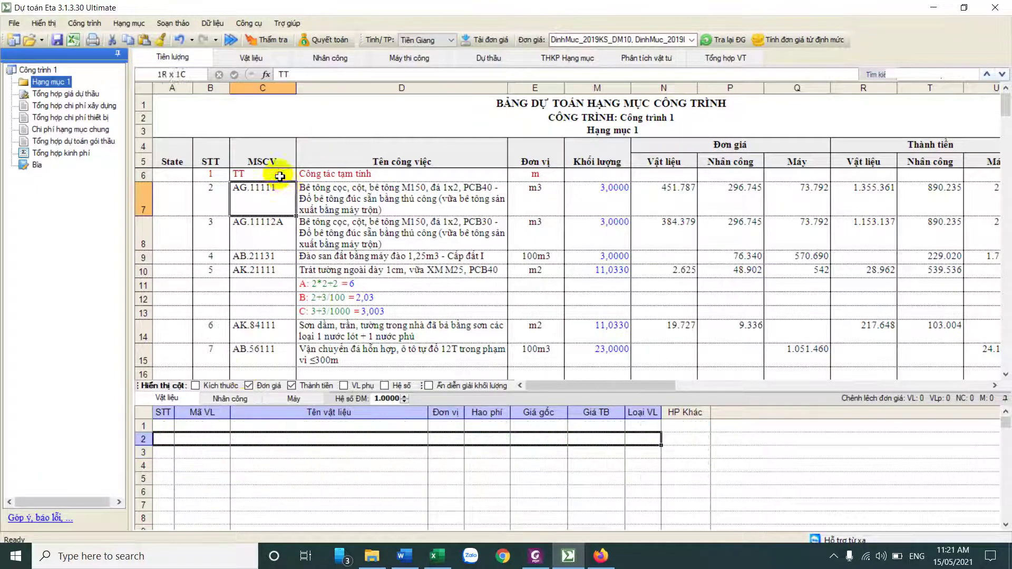
right_click(147, 430)
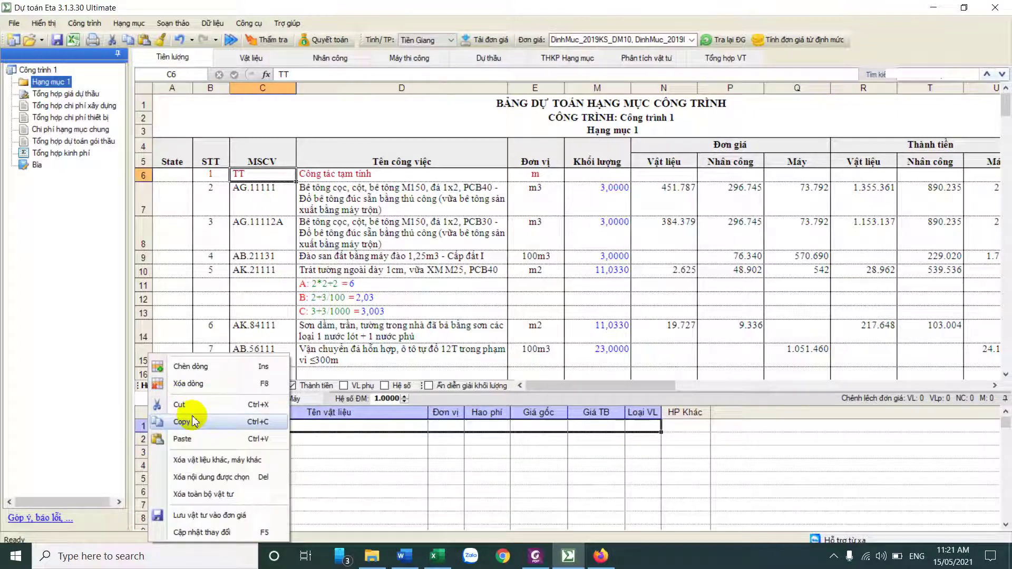
click(190, 439)
Set the consumption (Hao phí) in item TT to 1 for Xi măng PCB40 and 2 for Cát vàng, and check the resulting material price
click(498, 430)
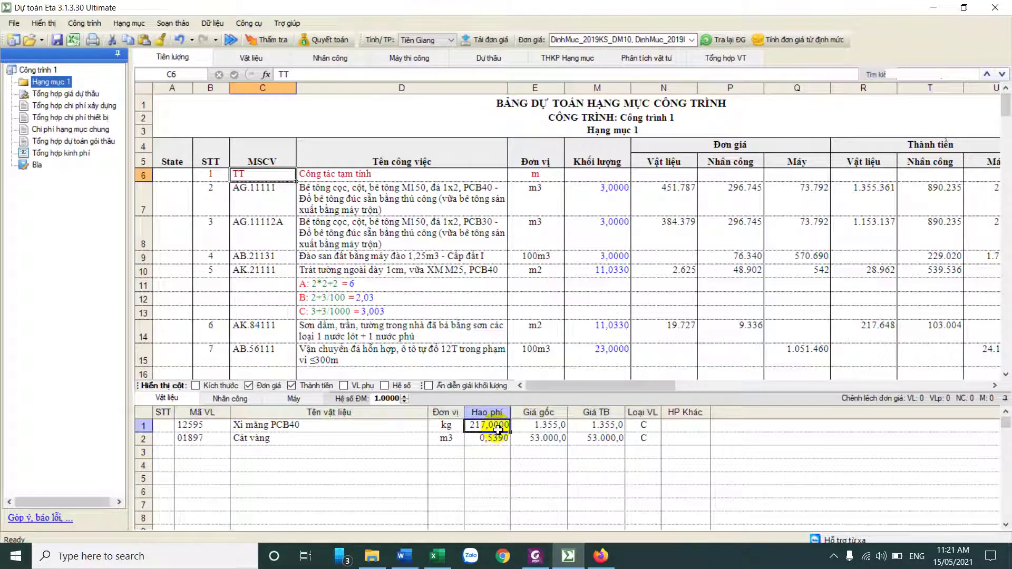
text(1)
click(497, 439)
text(2)
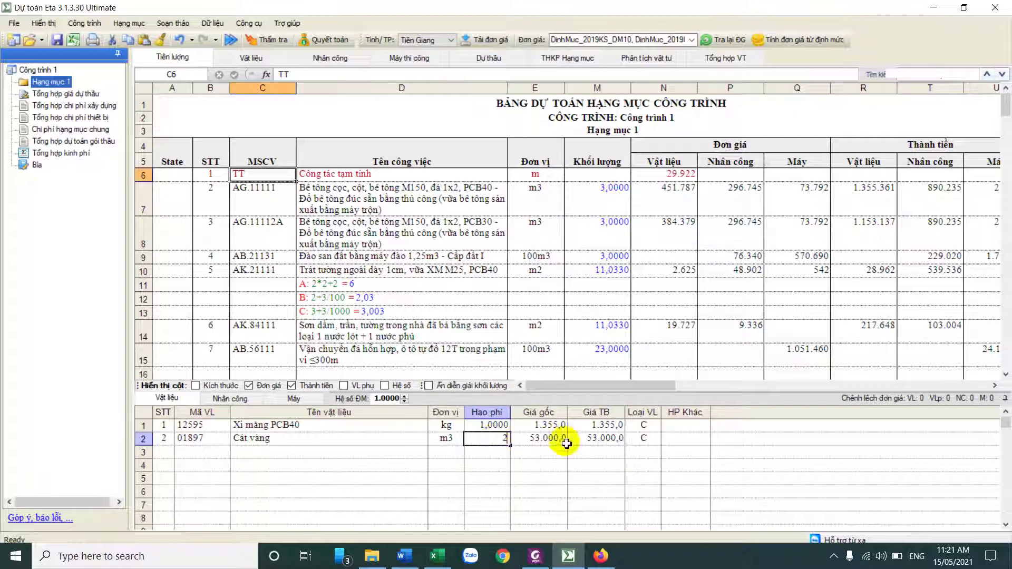
click(535, 441)
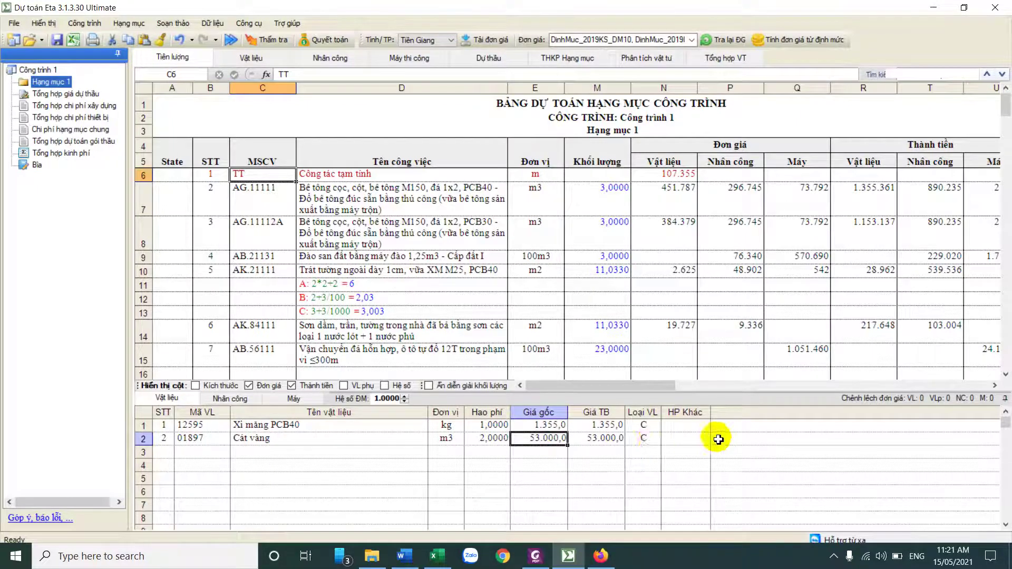
click(665, 175)
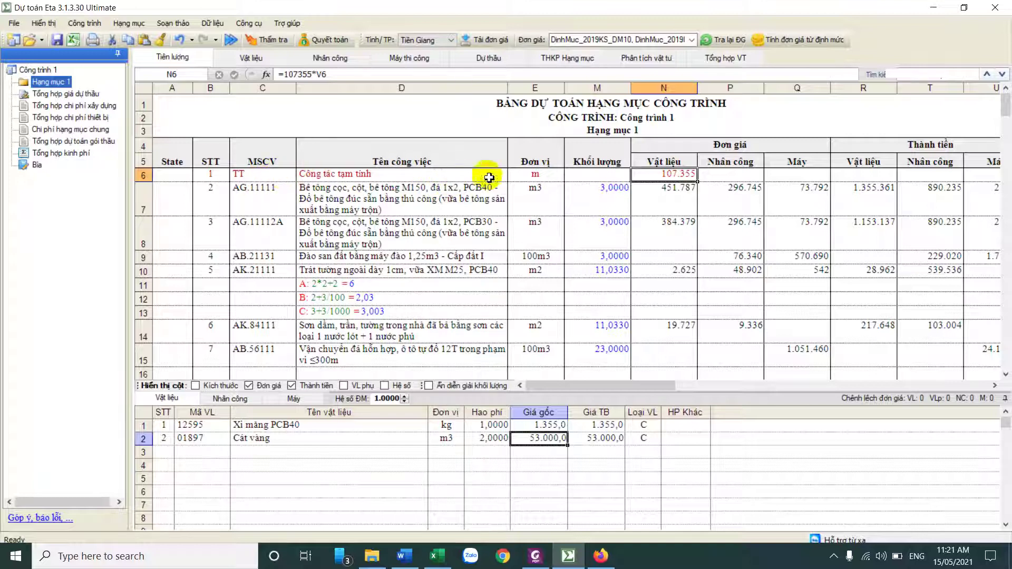
drag(195, 423, 611, 460)
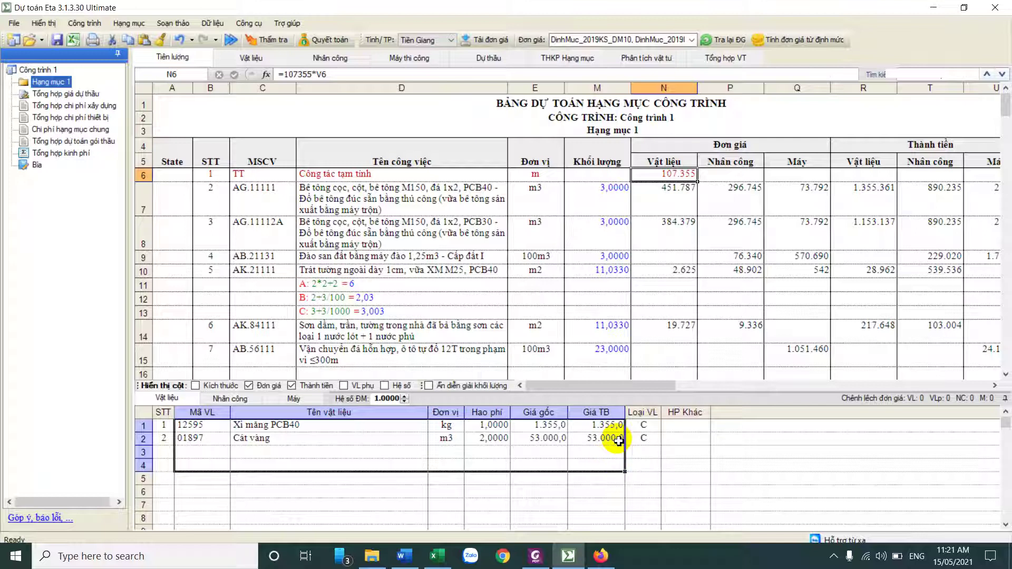
click(369, 202)
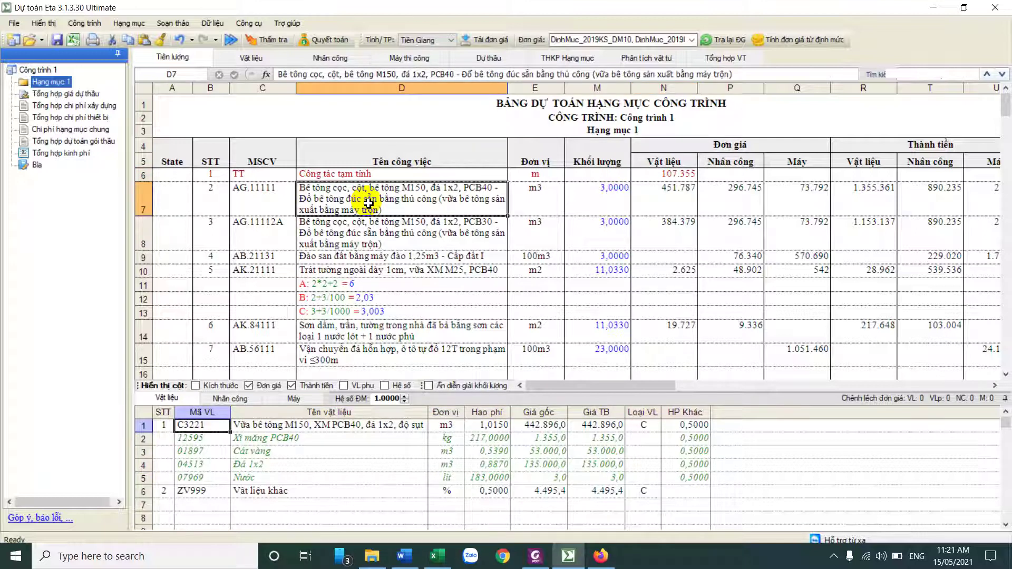
Add a new material to item TT with code 12345, name iphone and unit cái
click(363, 173)
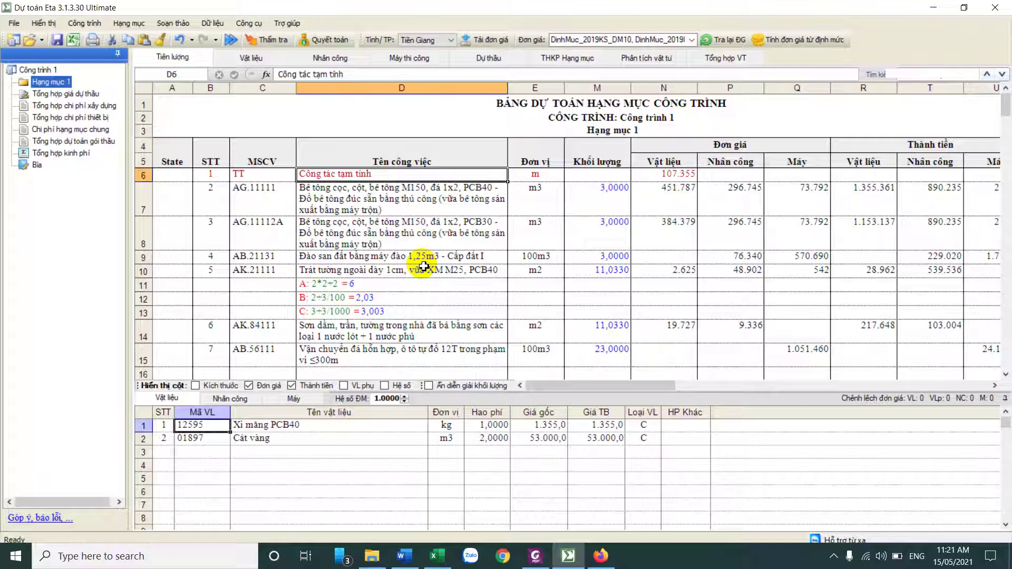
click(207, 451)
text(12345)
key(Return)
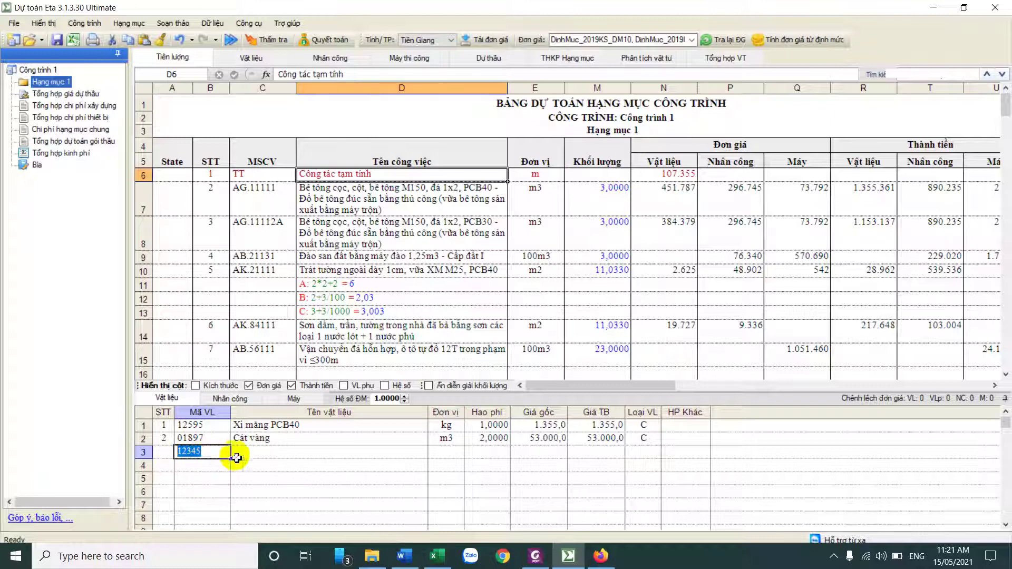
click(293, 458)
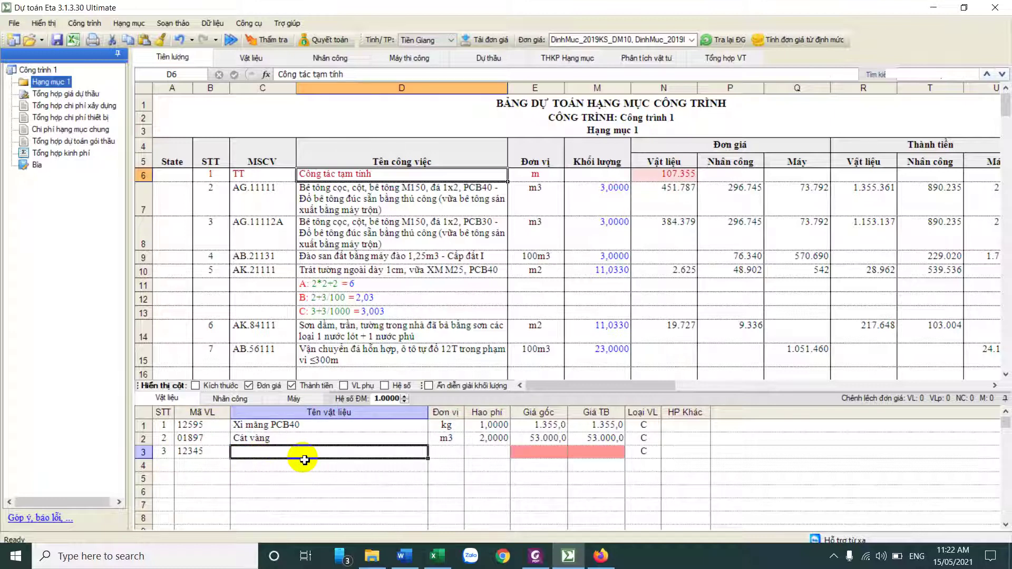
text(iphone)
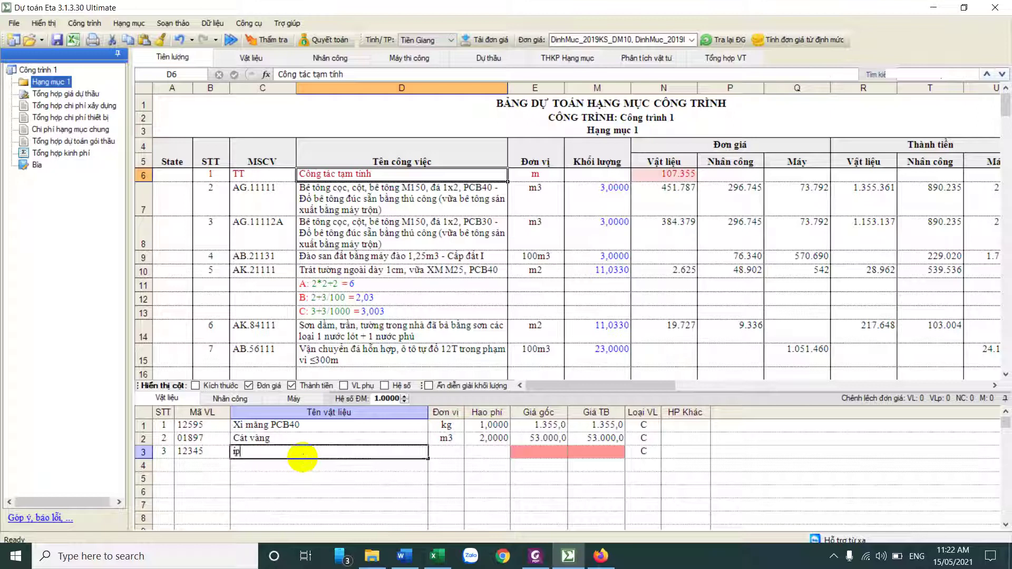
click(448, 452)
text(cái)
Set the iphone material's consumption (Hao phí) to 3 and its base price (Giá gốc) to 123456
click(485, 454)
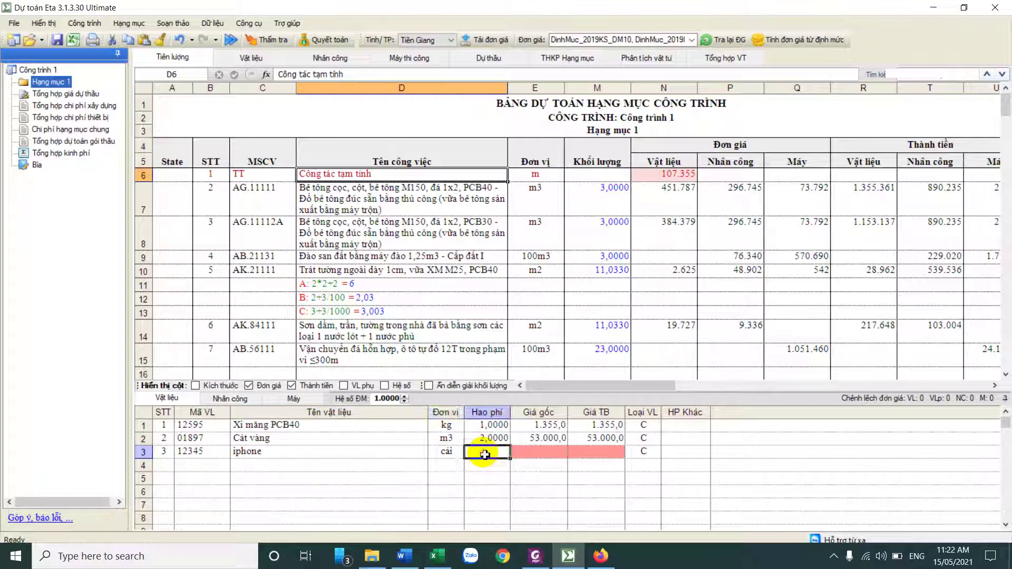
text(3)
click(550, 454)
text(123)
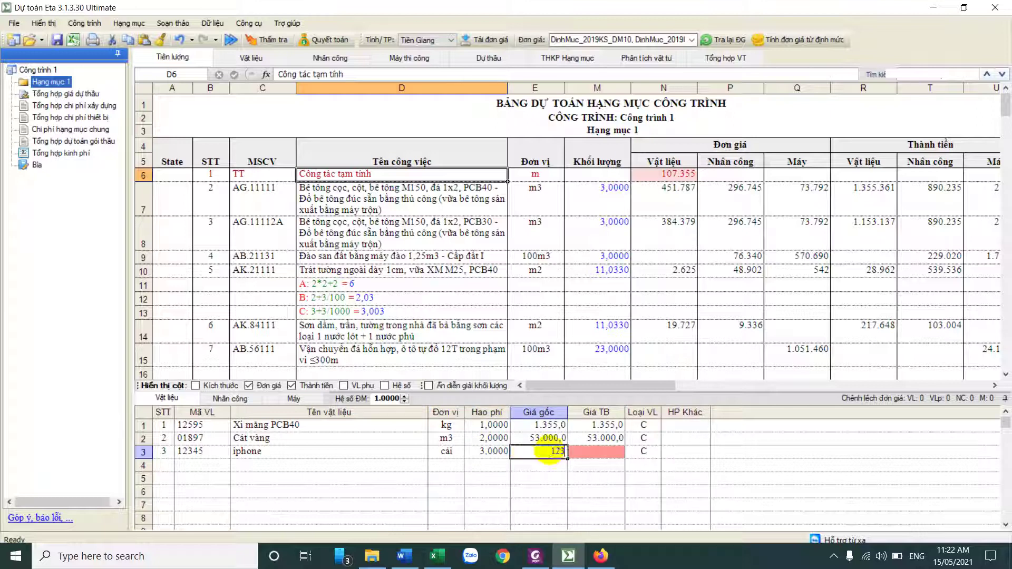
text(.456)
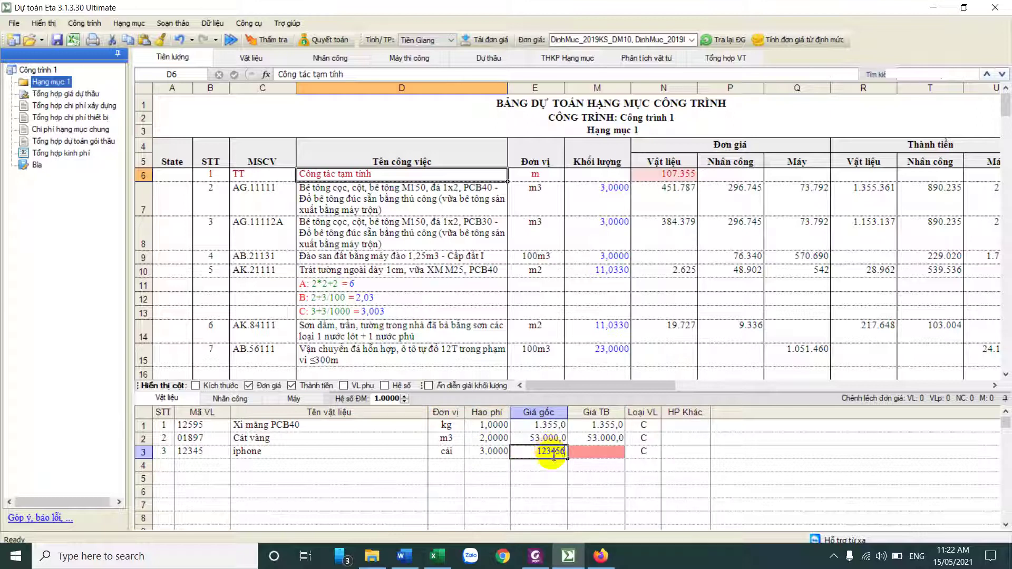
click(593, 454)
Check item TT's material unit price and the note on it against the listed materials
click(665, 174)
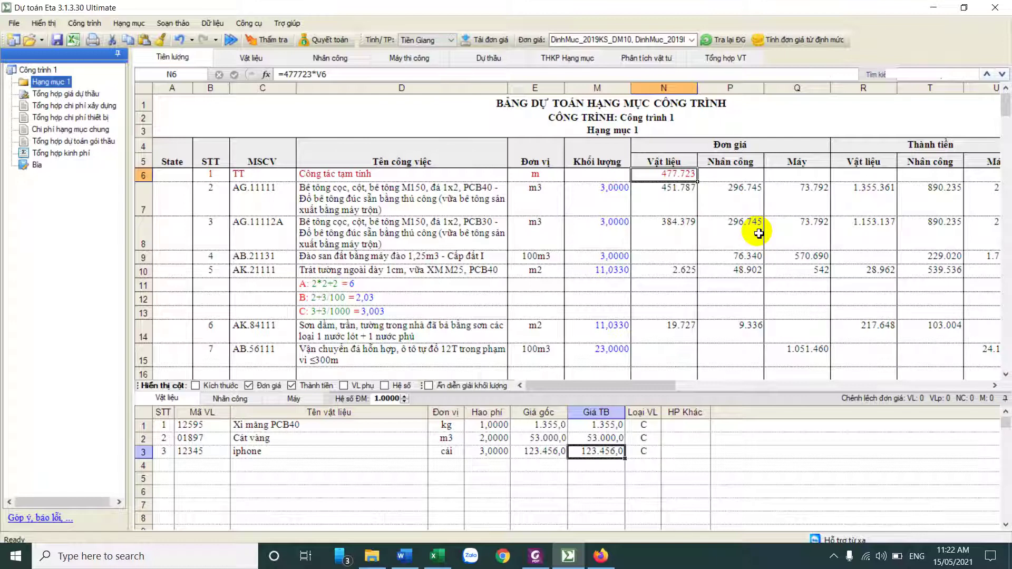
drag(188, 428, 343, 431)
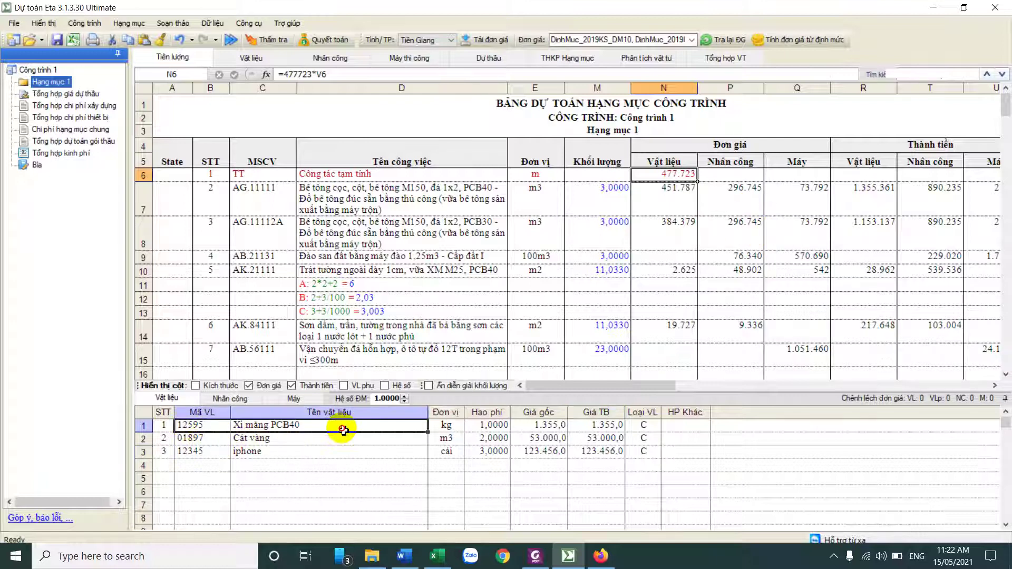
drag(203, 451, 501, 452)
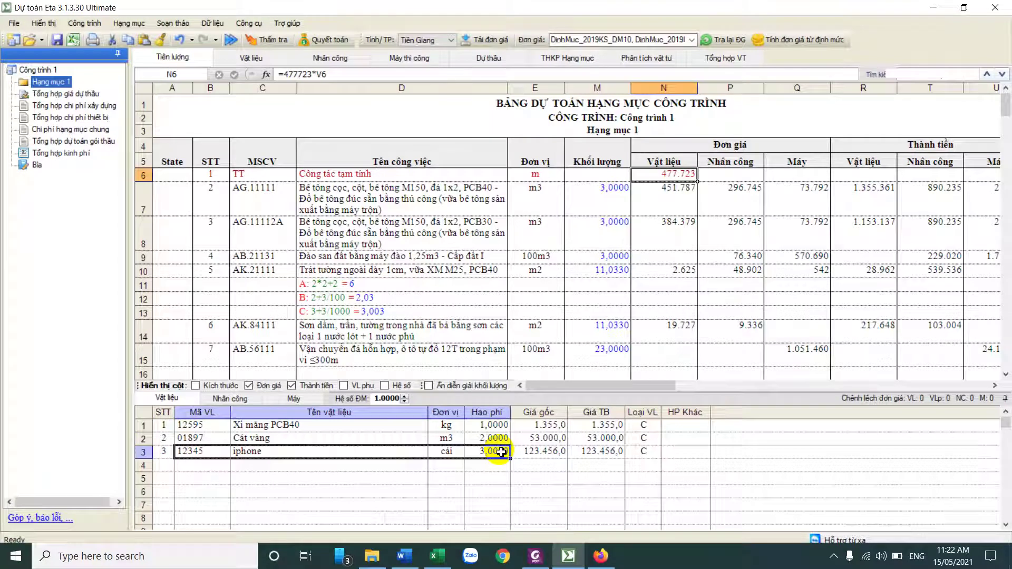
mouse_move(663, 186)
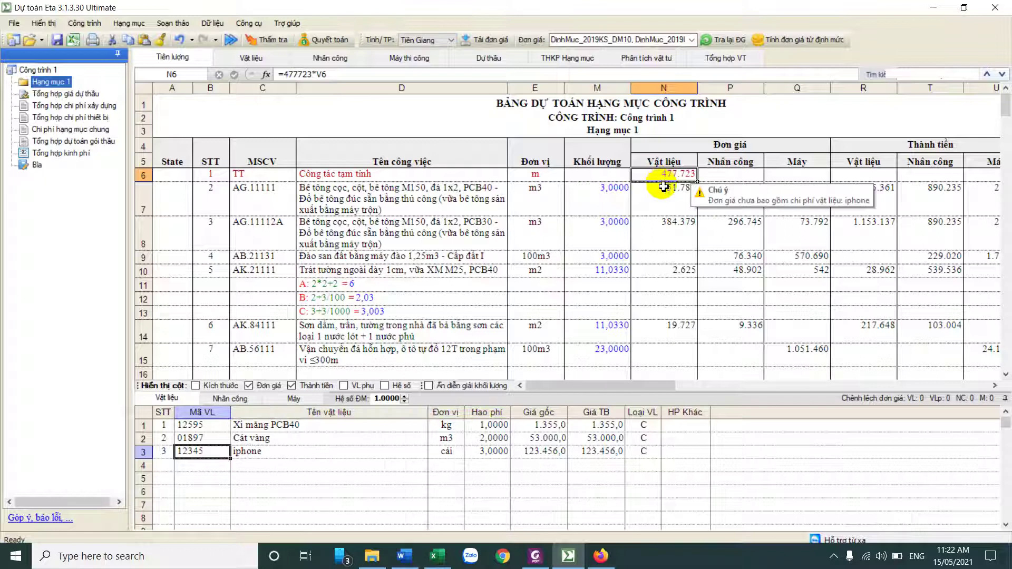
Browse the labour lookup list (Tra cứu nhân công) for item TT and close it without choosing an entry
click(732, 176)
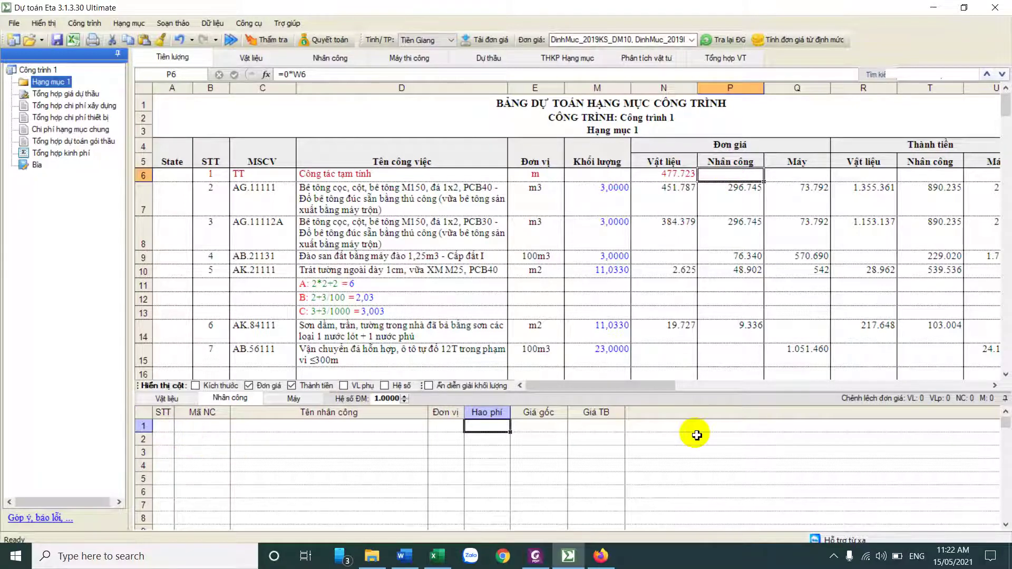
click(211, 437)
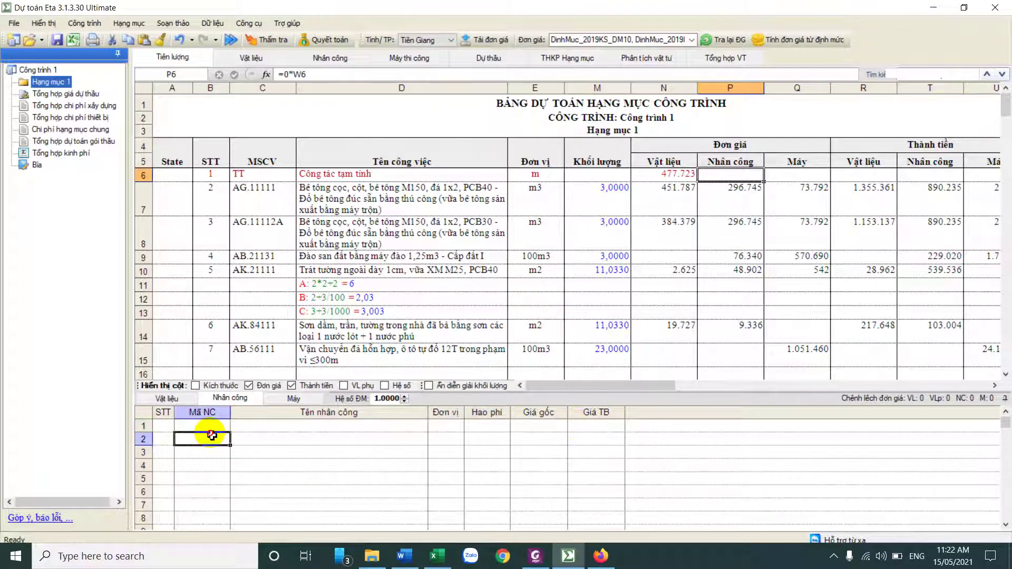
double_click(437, 445)
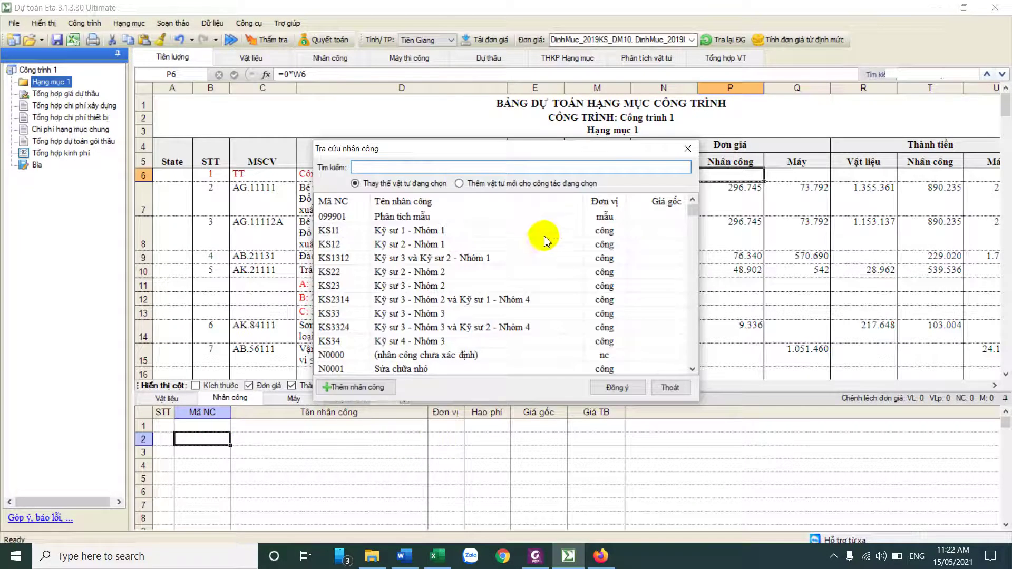
scroll(521, 277, down, 3)
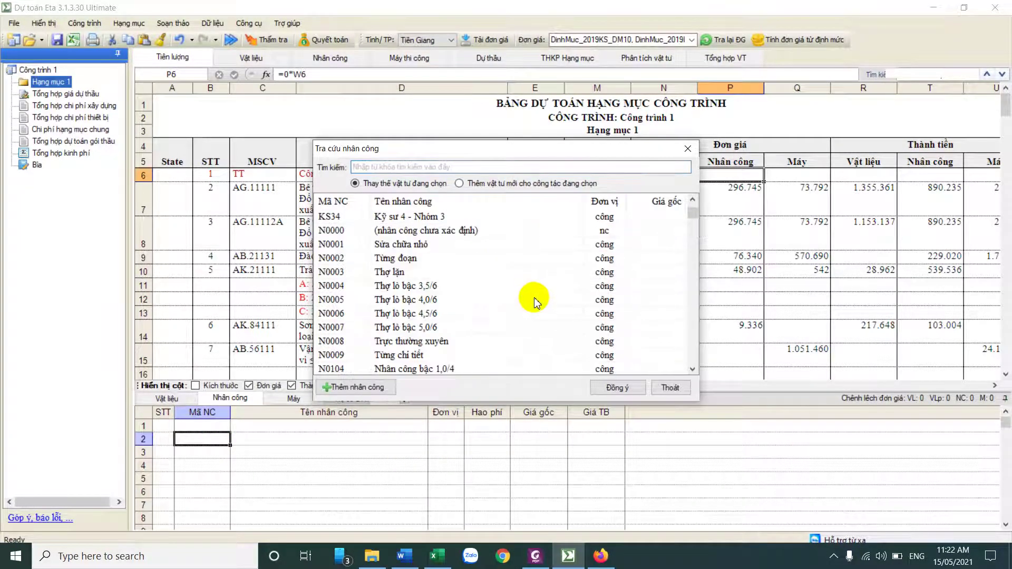
scroll(527, 295, down, 10)
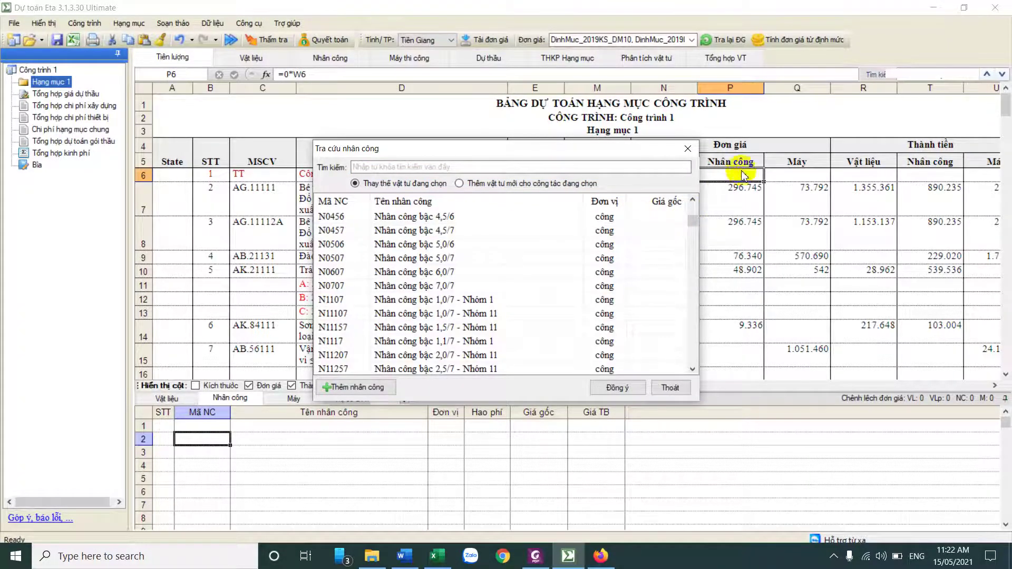
click(687, 149)
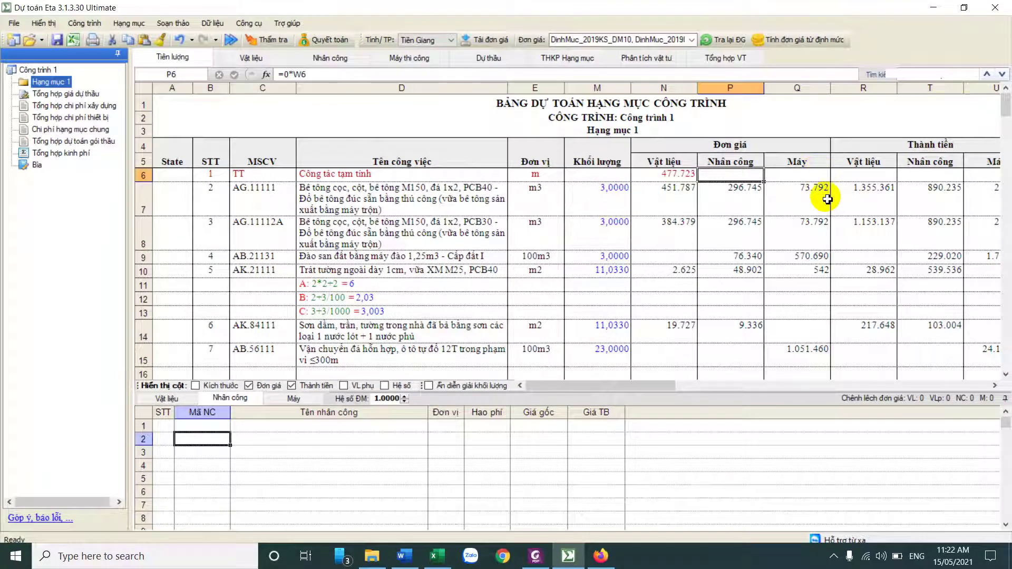
Copy the labour entry Nhân công bậc 3,0/7 - Nhóm 5 from item AG.11111 into item TT's labour list
click(269, 201)
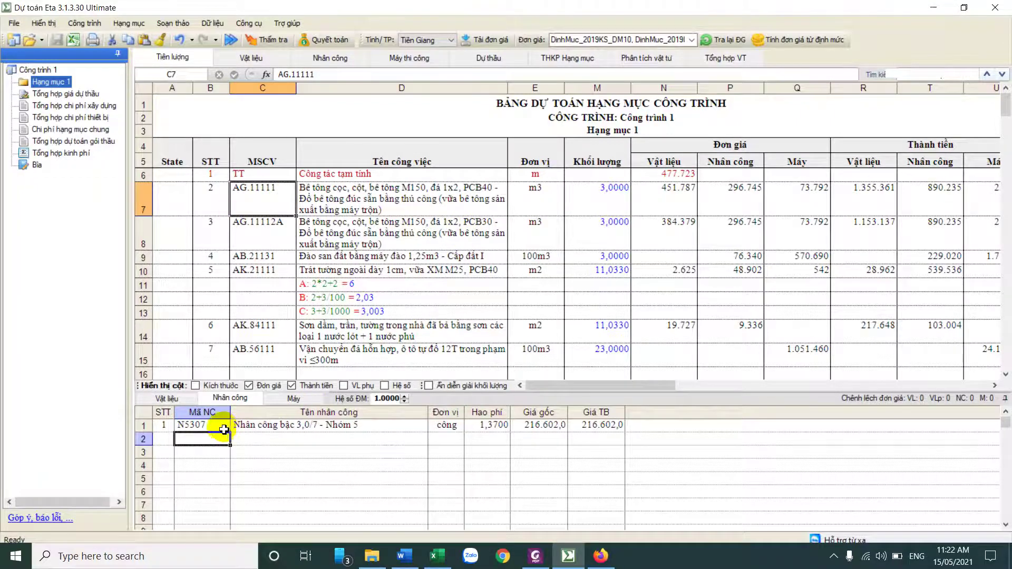
click(143, 425)
right_click(143, 425)
click(178, 424)
click(730, 175)
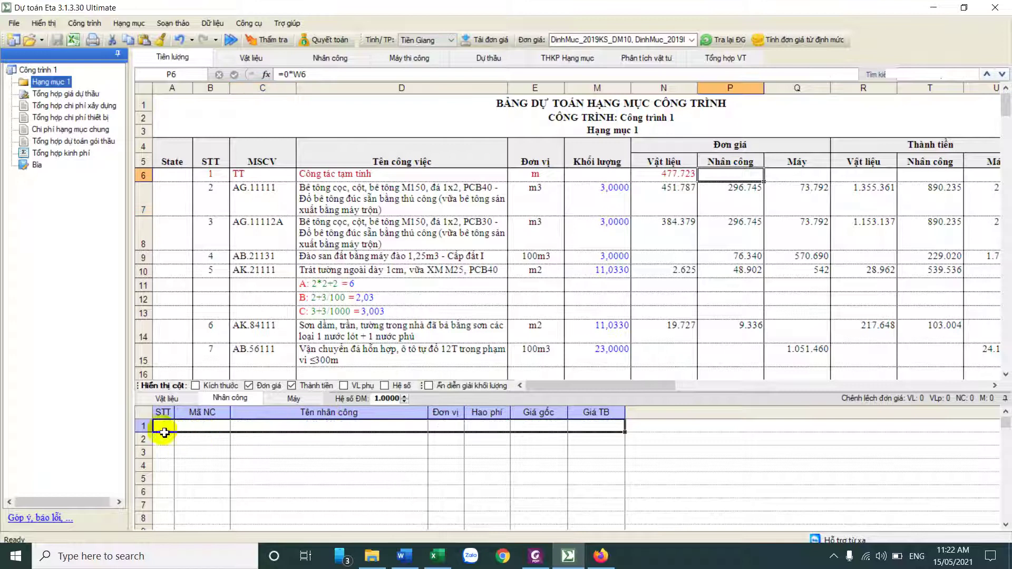
right_click(146, 426)
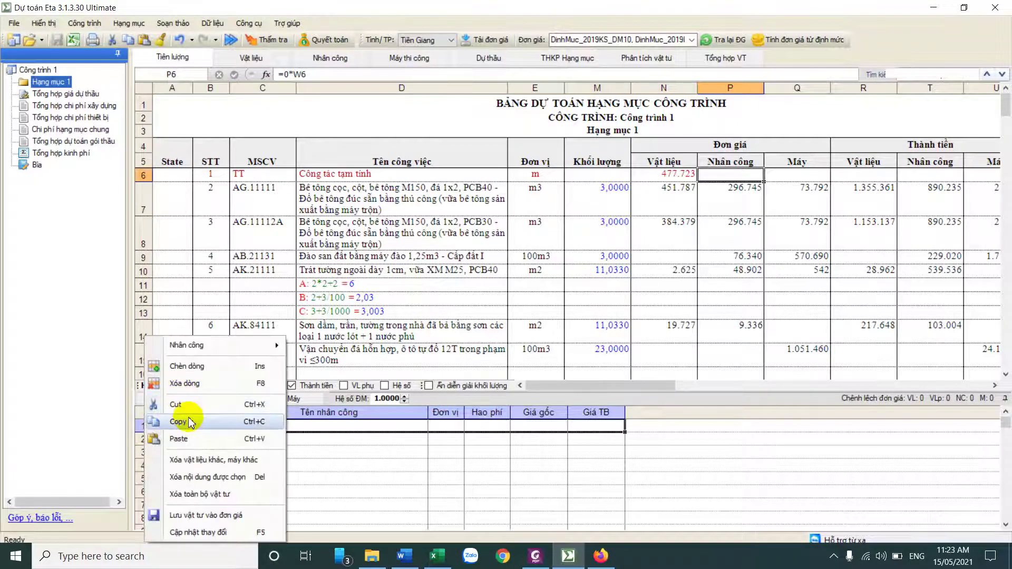
click(195, 439)
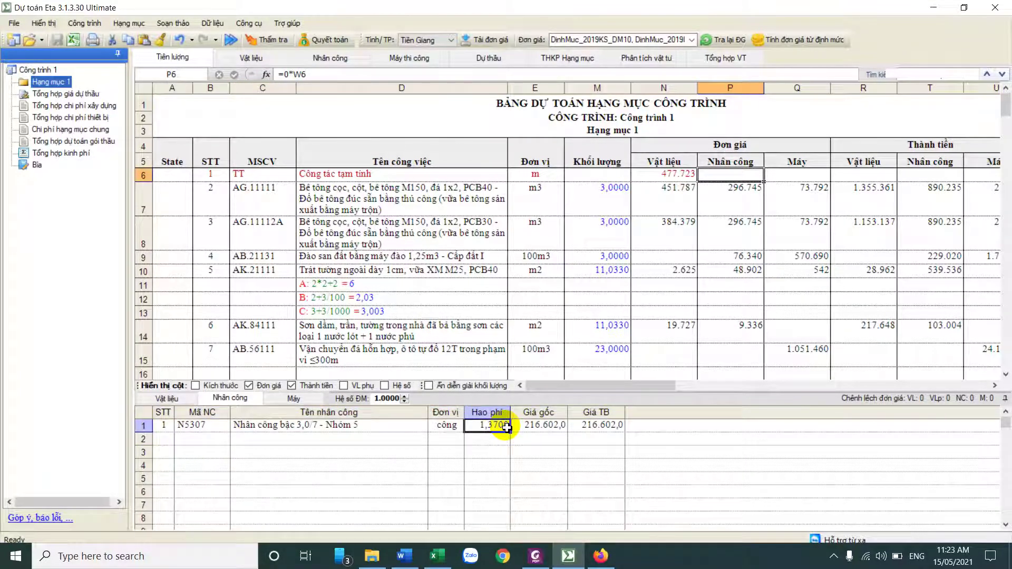
Set the labour consumption (Hao phí) in item TT to 1,02 and check the resulting labour unit price
key(BackSpace)
text(1,02)
key(Return)
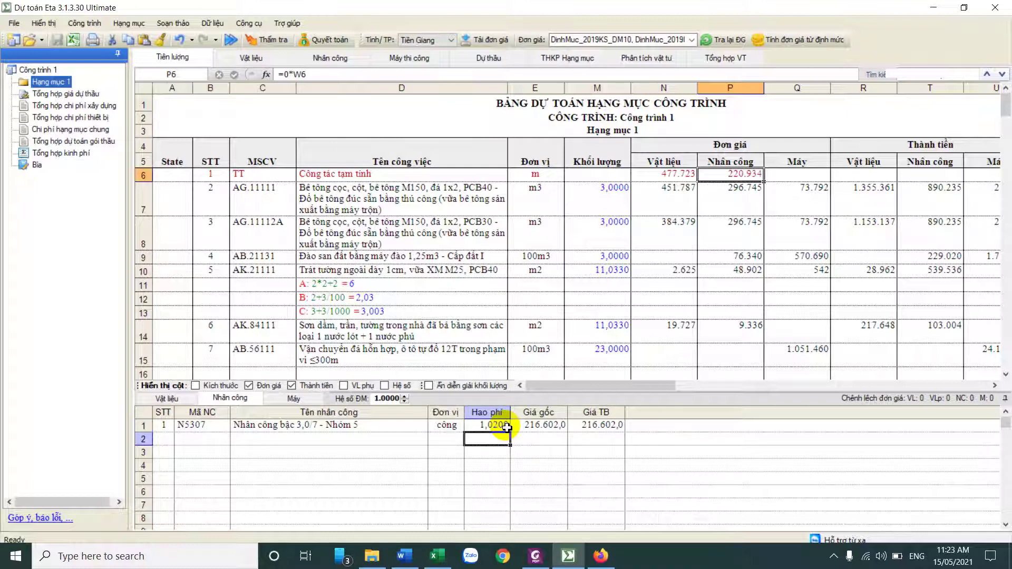
click(730, 181)
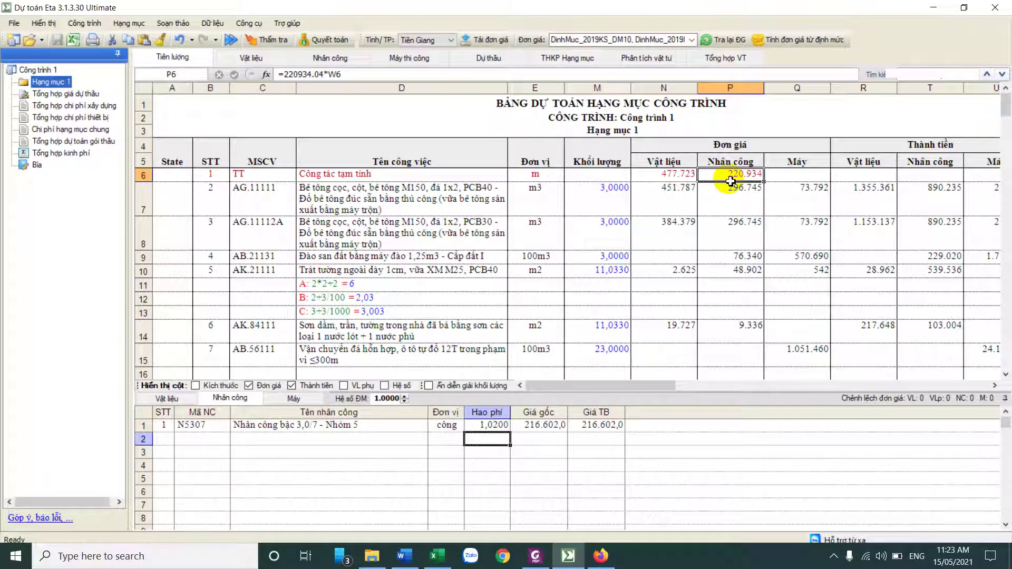
Copy the machine Máy trộn bê tông 250 lít from item AG.11111 into item TT's machine list
click(800, 195)
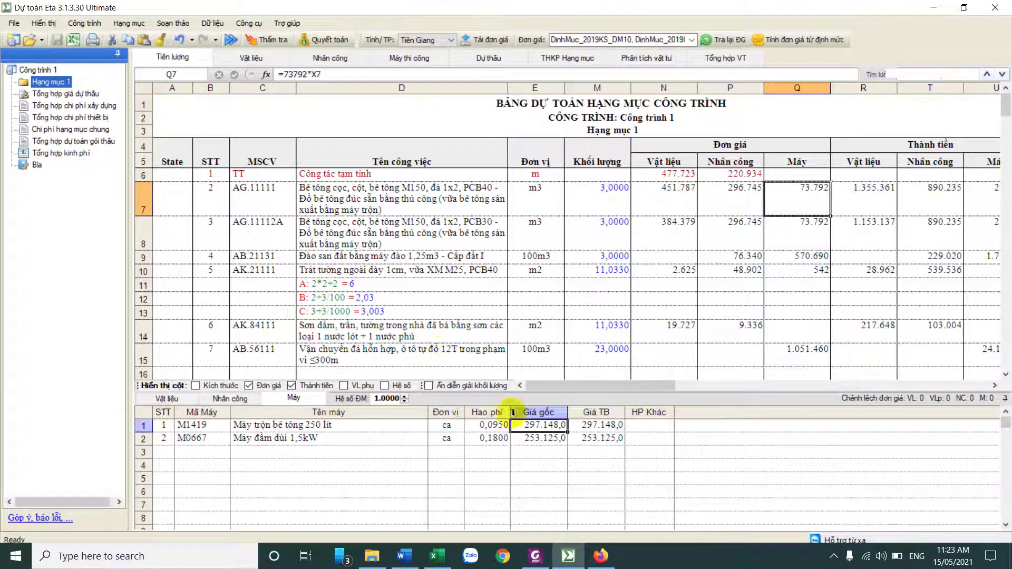
right_click(143, 424)
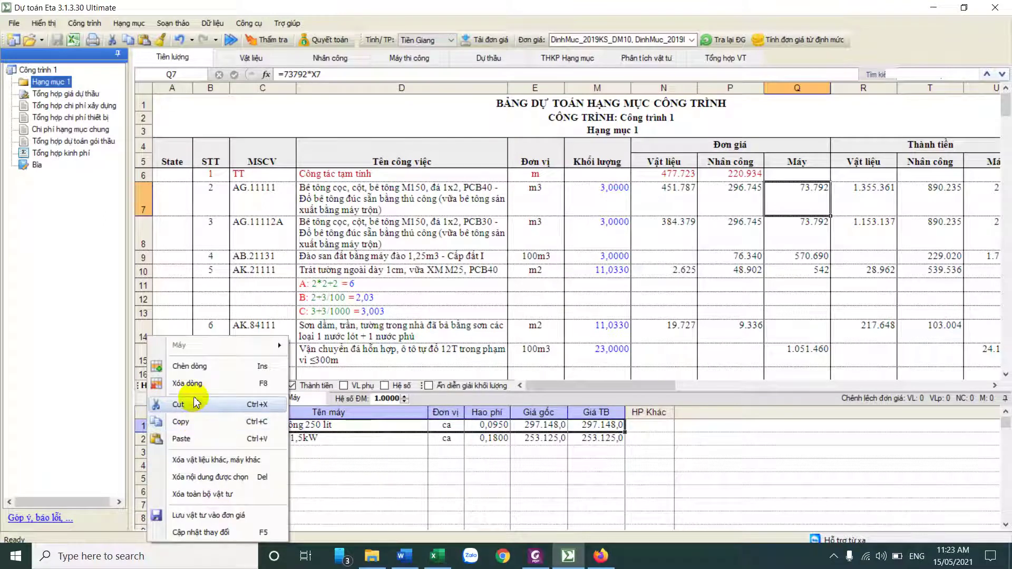
click(191, 421)
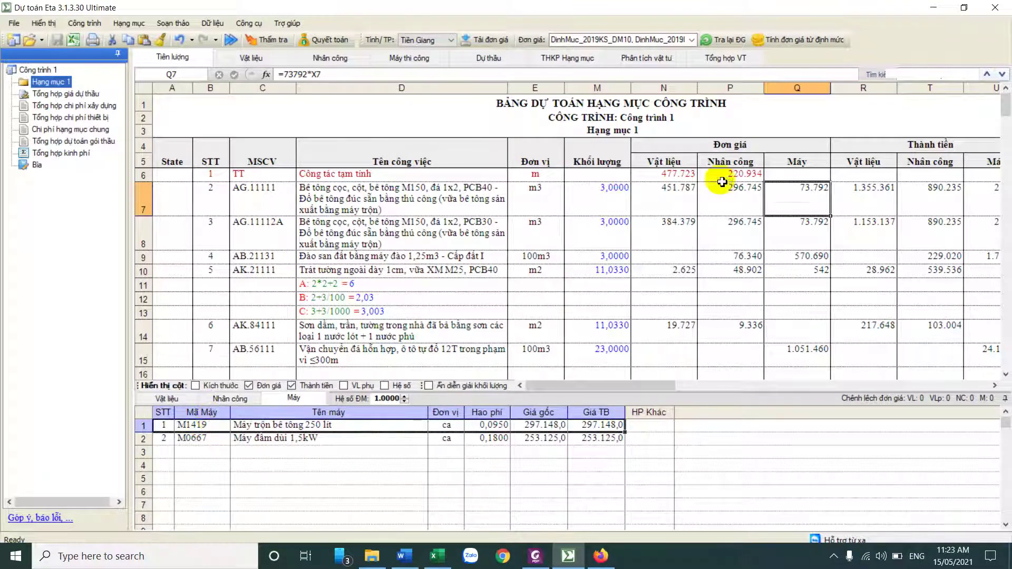
click(794, 175)
right_click(142, 425)
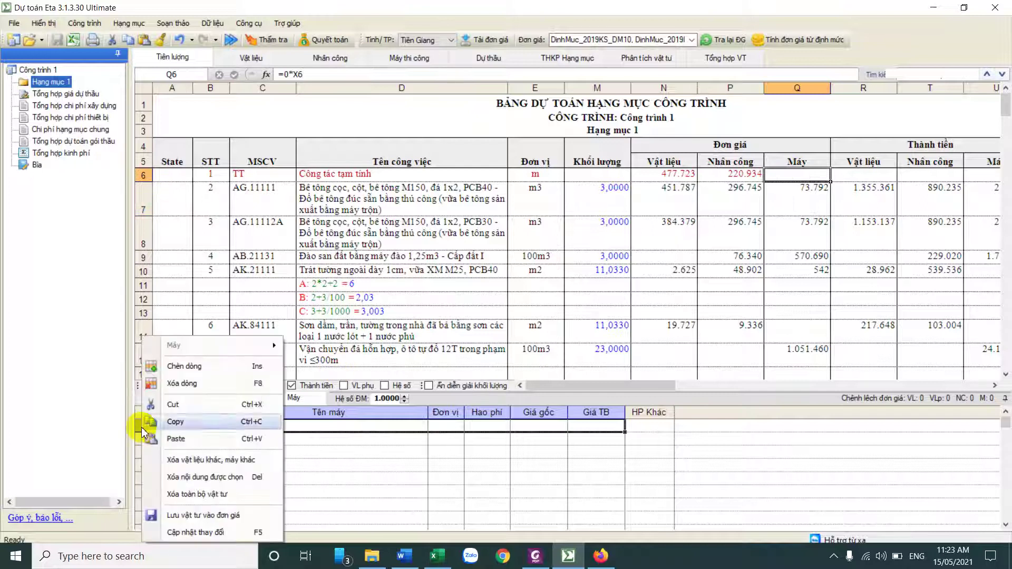
click(191, 438)
Set the consumption (Hao phí) of Máy trộn bê tông 250 lít in item TT to 1,2
click(489, 428)
text(1,02)
key(Return)
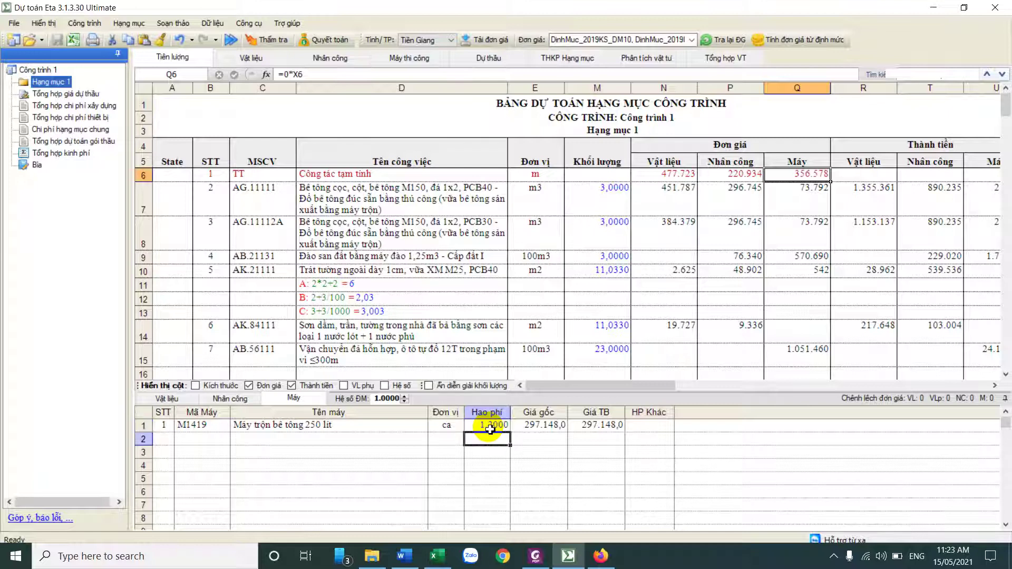
Review item TT's material, labour and machine unit prices together with the components behind each one
click(737, 176)
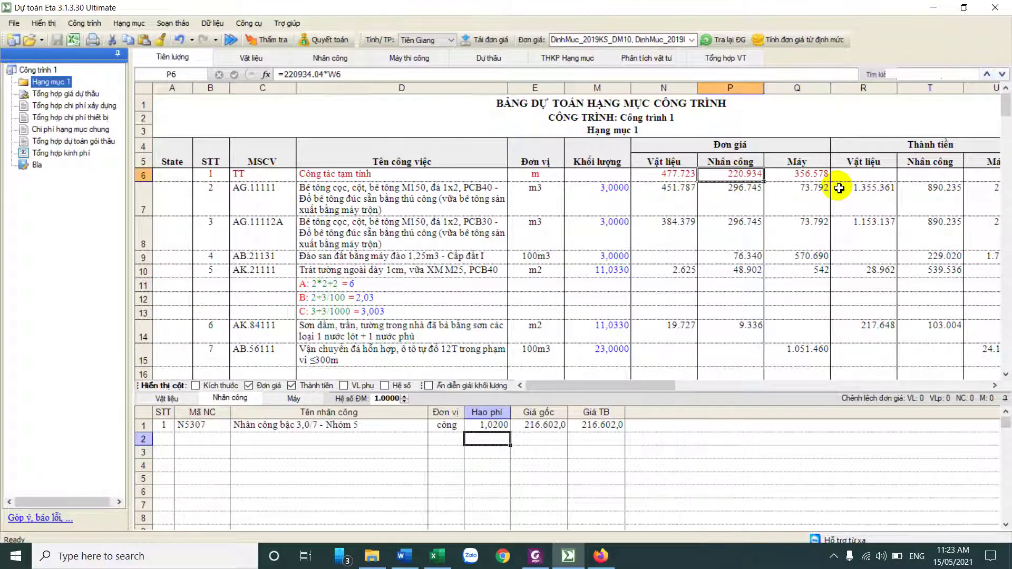
click(250, 178)
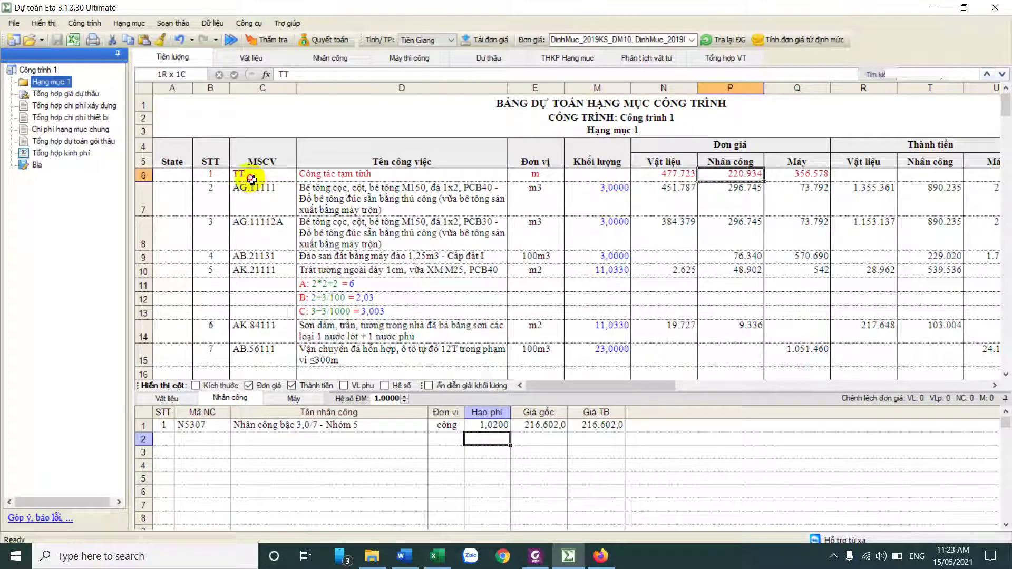
click(664, 176)
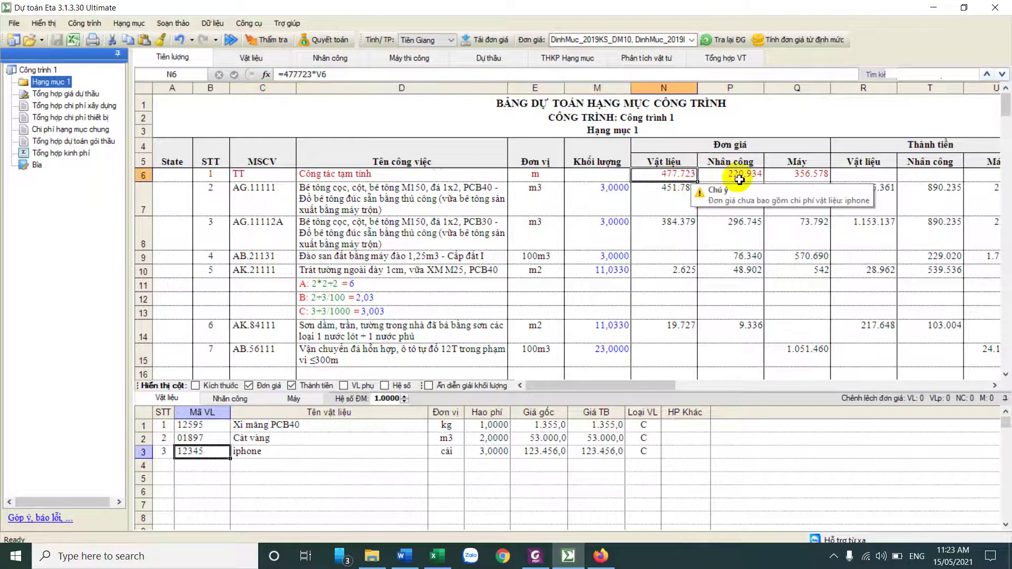
click(739, 179)
click(795, 176)
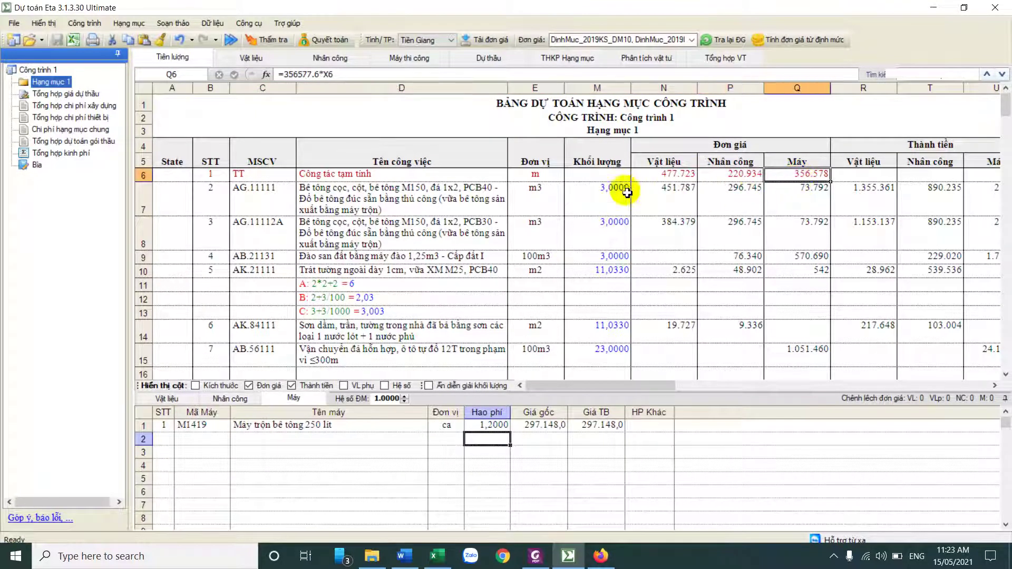
Set the quantity (Khối lượng) of item TT to 1
double_click(614, 177)
text(1)
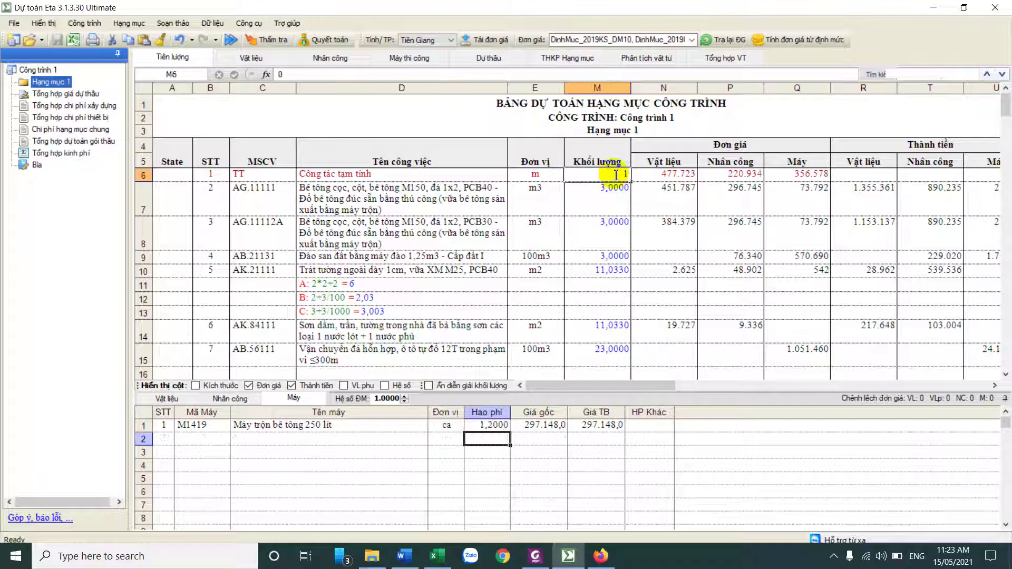
click(681, 176)
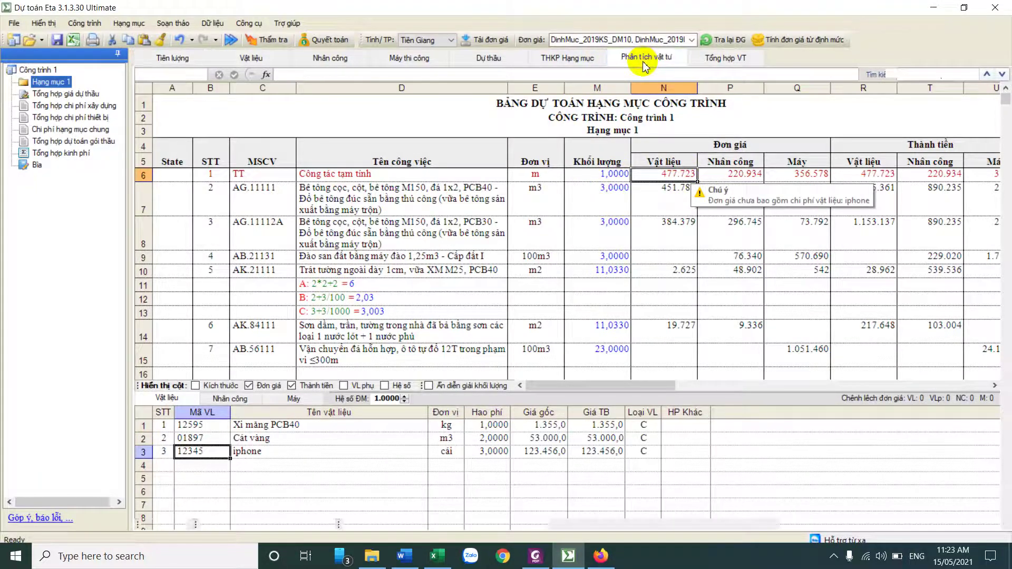
Examine item TT's materials, labour and machine in the material analysis sheet (Phân tích vật tư)
click(644, 59)
click(316, 210)
drag(219, 169, 739, 273)
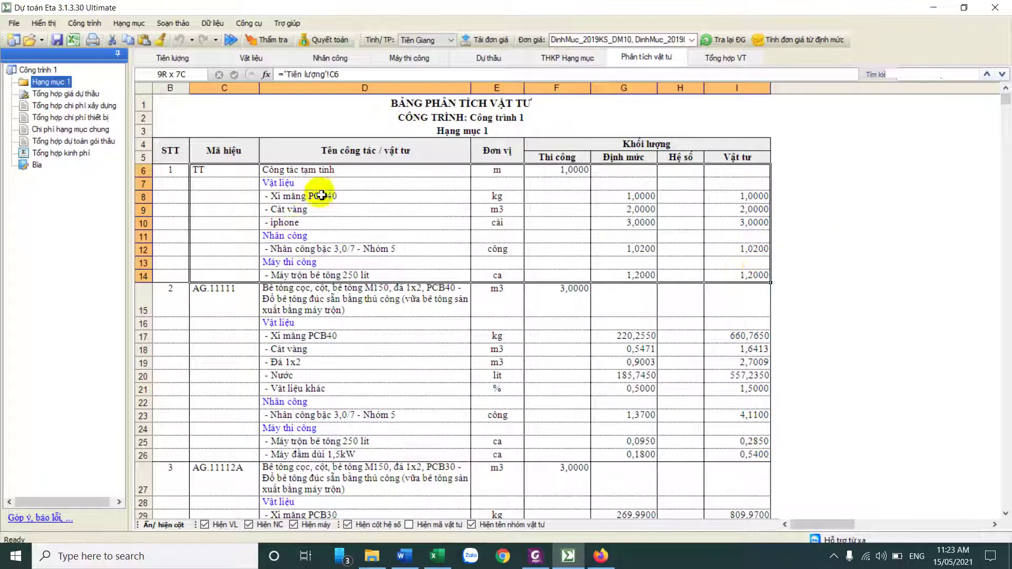
Check the quantities of item TT's three materials, its labour and its concrete mixer line by line
drag(269, 196, 743, 224)
click(298, 249)
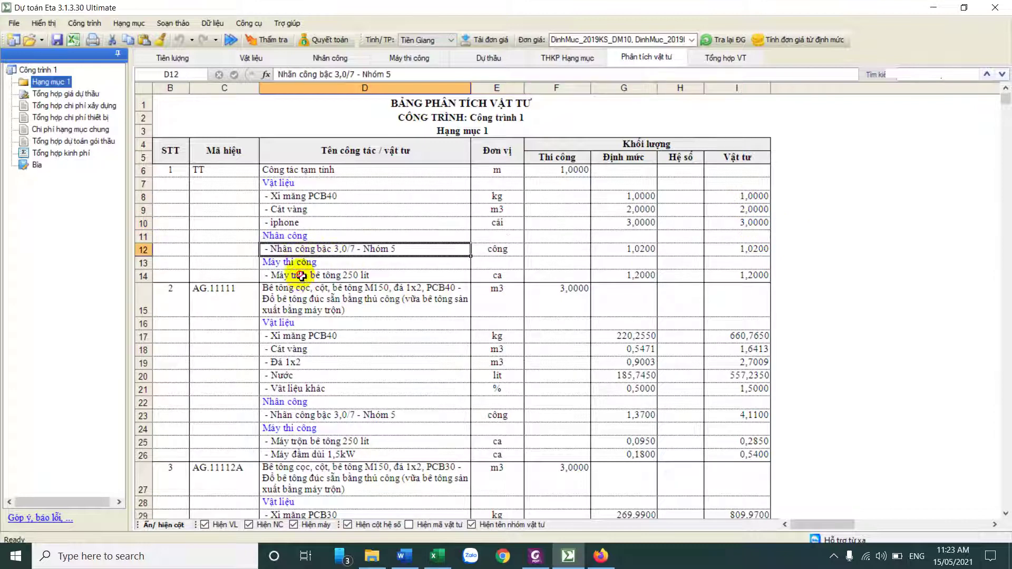
drag(303, 274, 768, 274)
Examine item TT's material, labour and machine costs and unit prices in the detailed unit price sheet (Dự thầu)
click(490, 58)
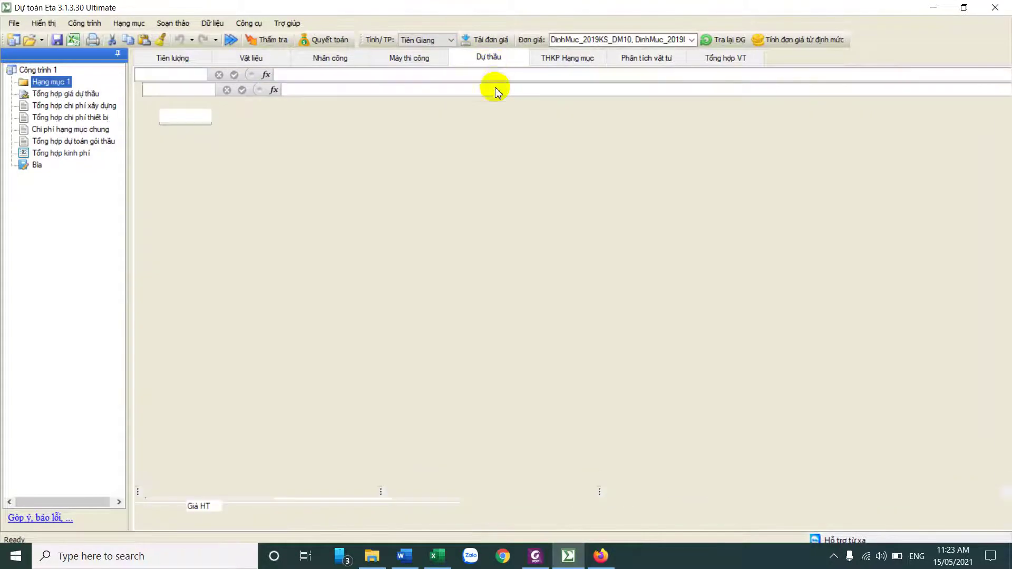
click(360, 234)
drag(266, 184, 768, 235)
drag(287, 184, 774, 189)
drag(288, 234, 769, 245)
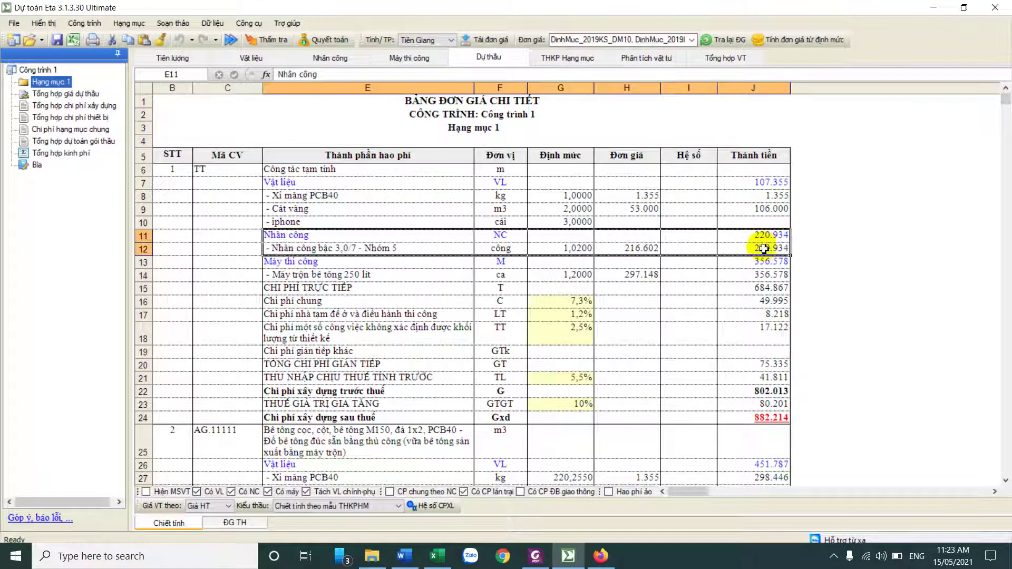
drag(328, 267, 753, 272)
click(606, 248)
click(406, 248)
click(641, 274)
drag(641, 208, 647, 223)
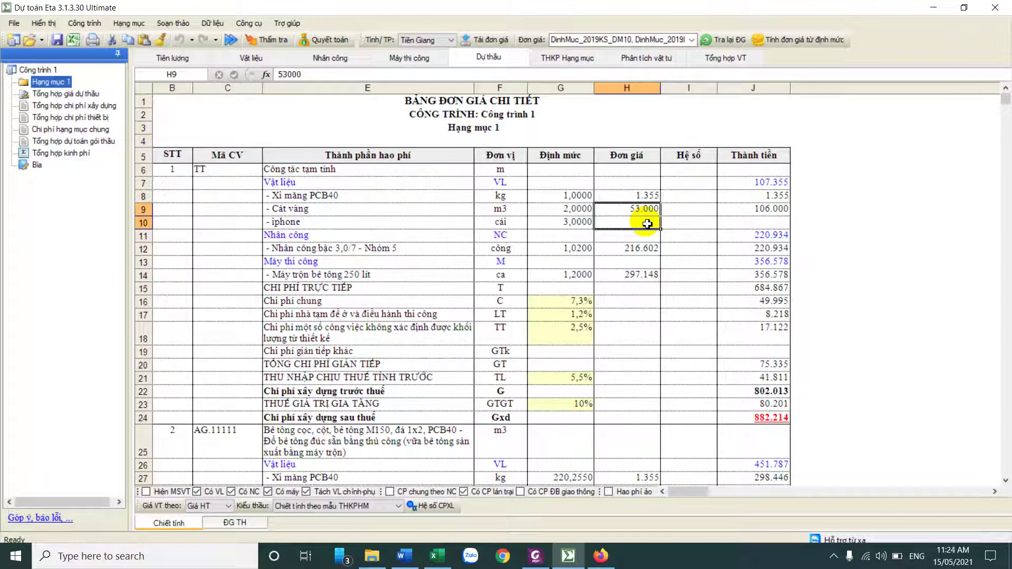
Change the work code (MSCV) of the provisional item TT to TT.11111 in the Tiên lượng sheet
click(173, 59)
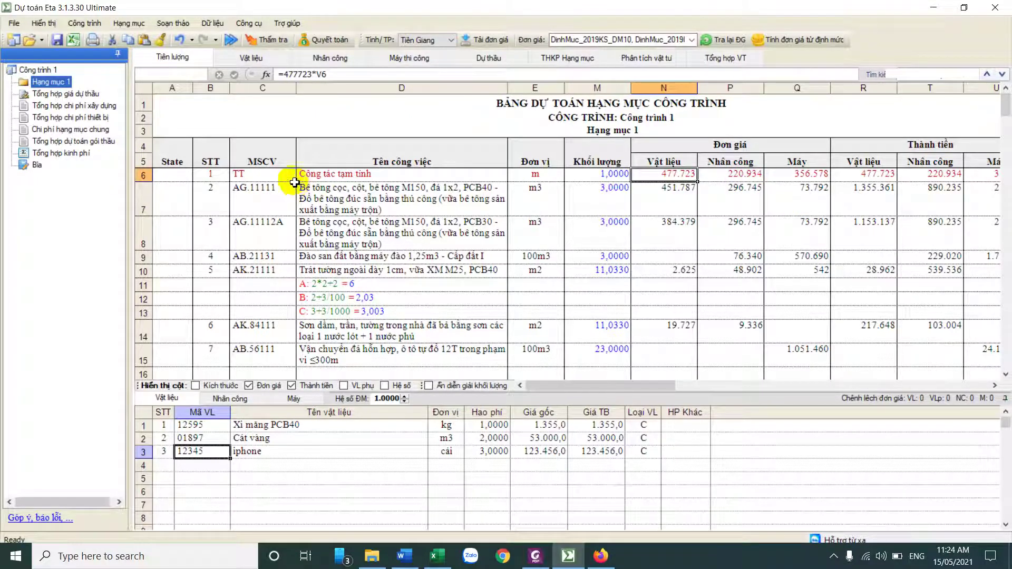
click(273, 181)
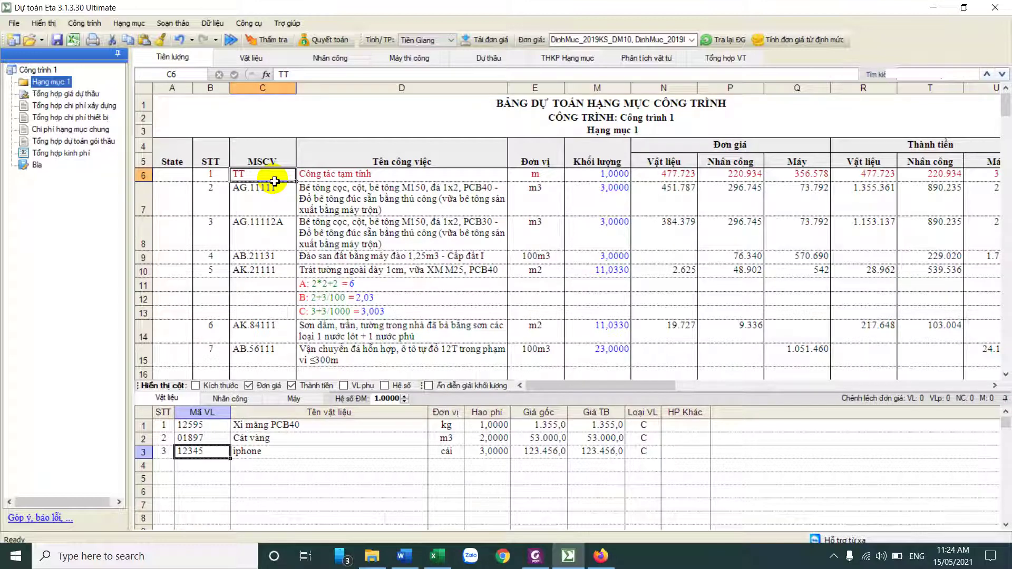
double_click(274, 178)
text(.)
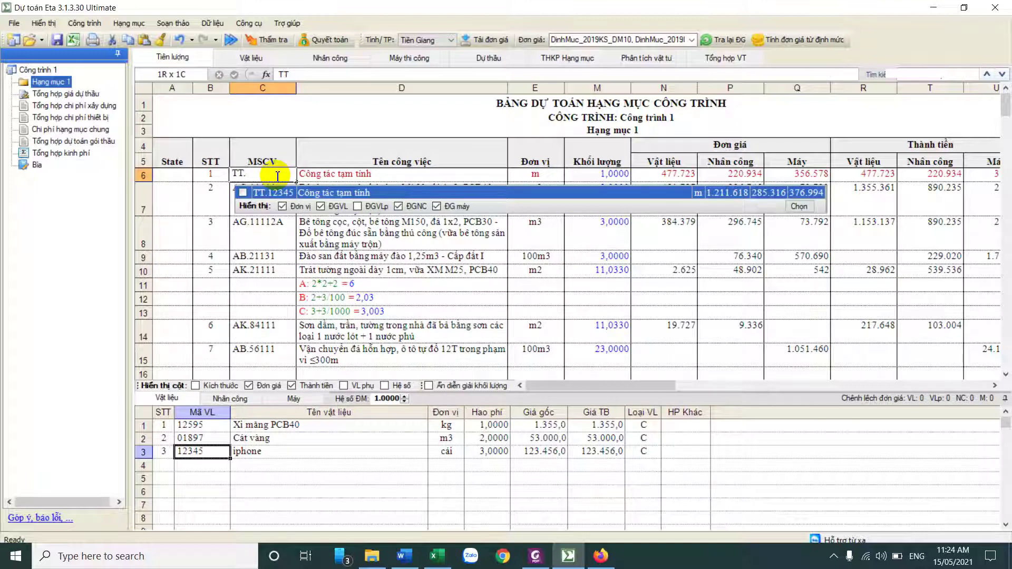
text(11111)
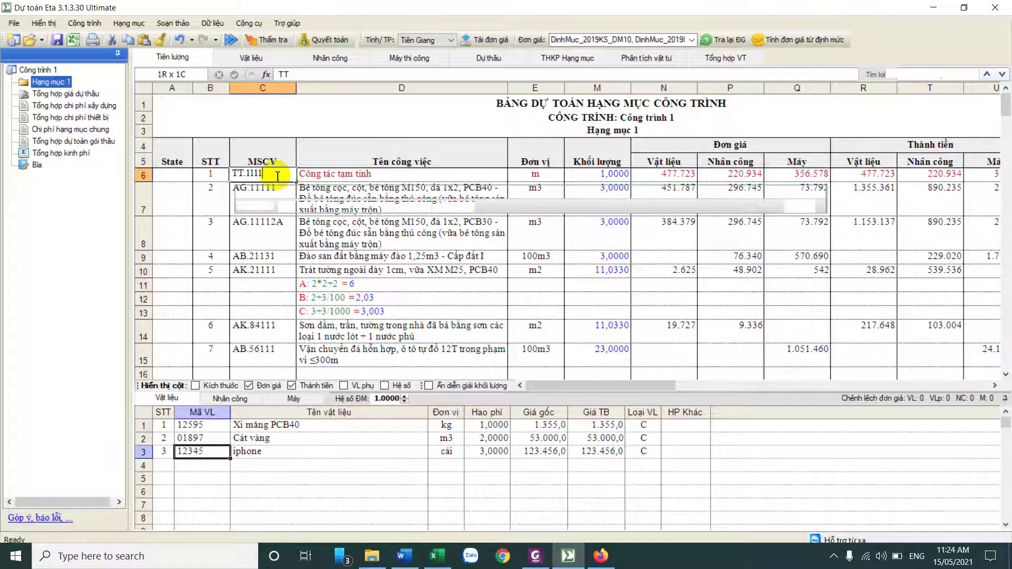
key(Return)
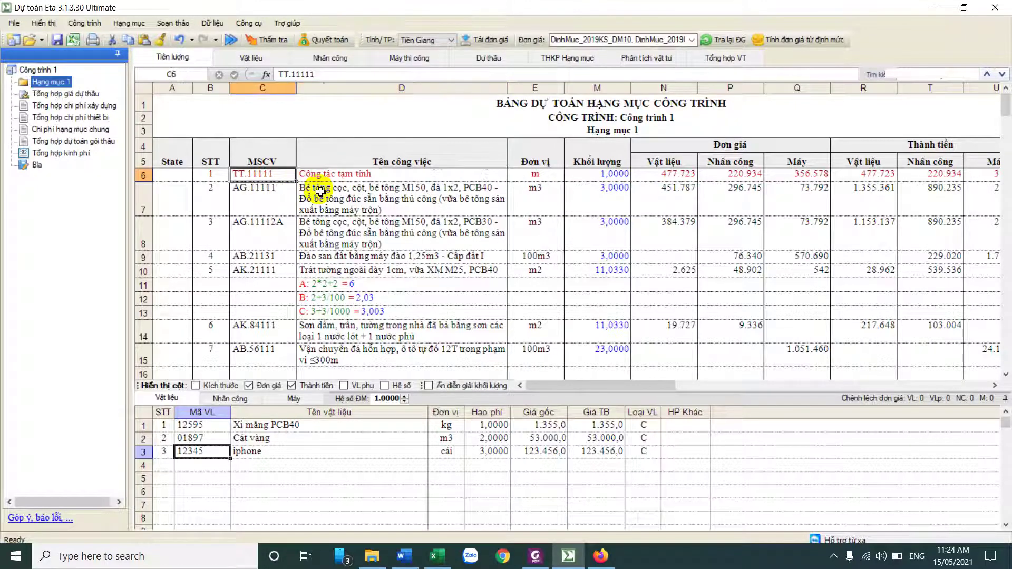
Save work item TT.11111 to the unit price database (Lưu công tác vào đơn giá)
right_click(270, 174)
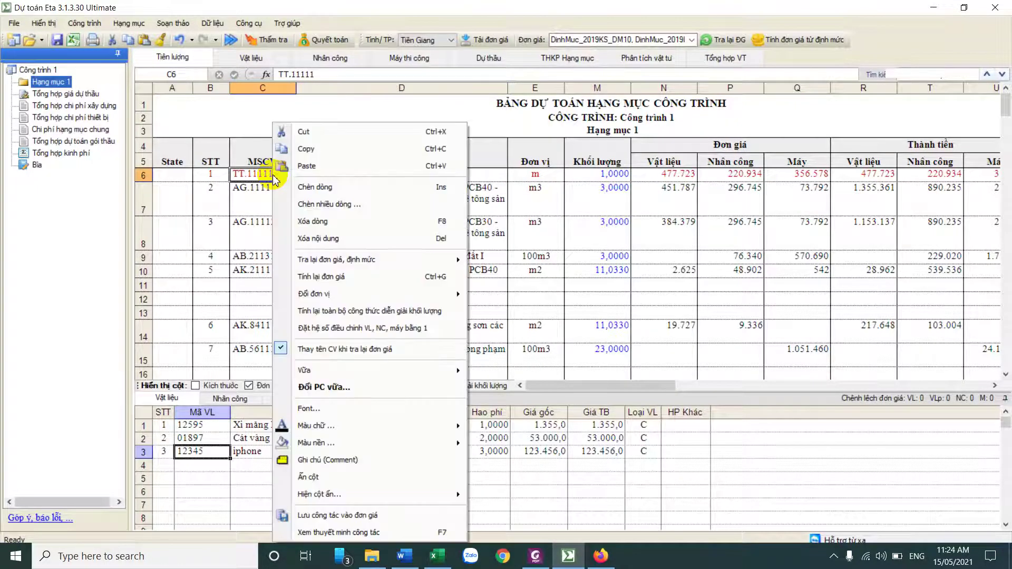
click(368, 516)
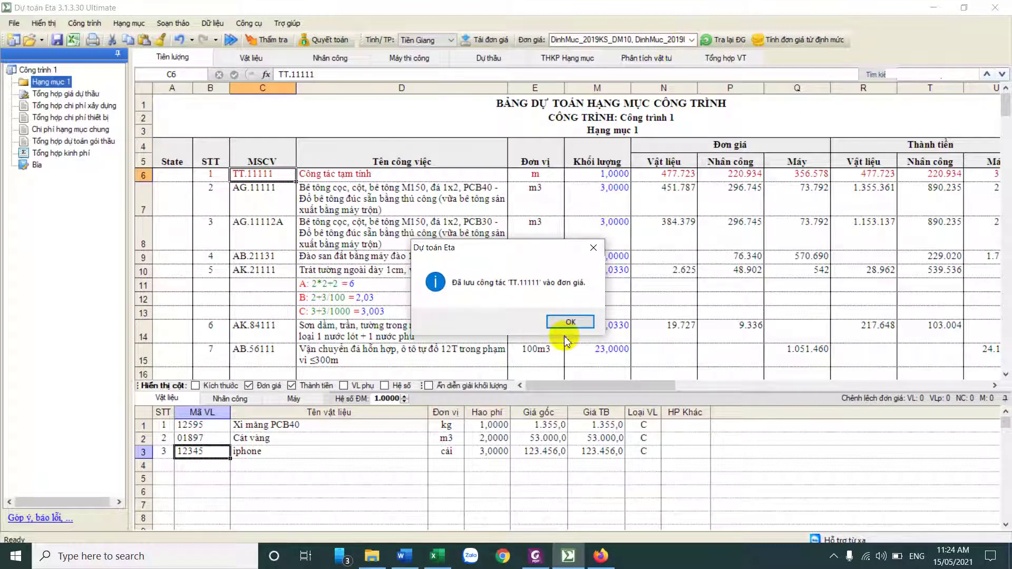
click(571, 321)
click(275, 208)
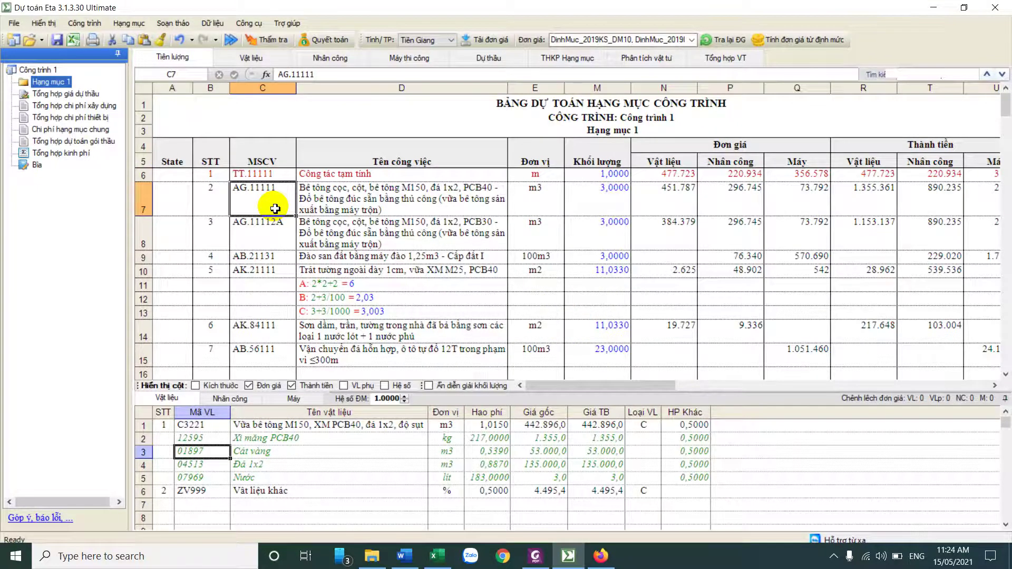
drag(287, 175, 438, 175)
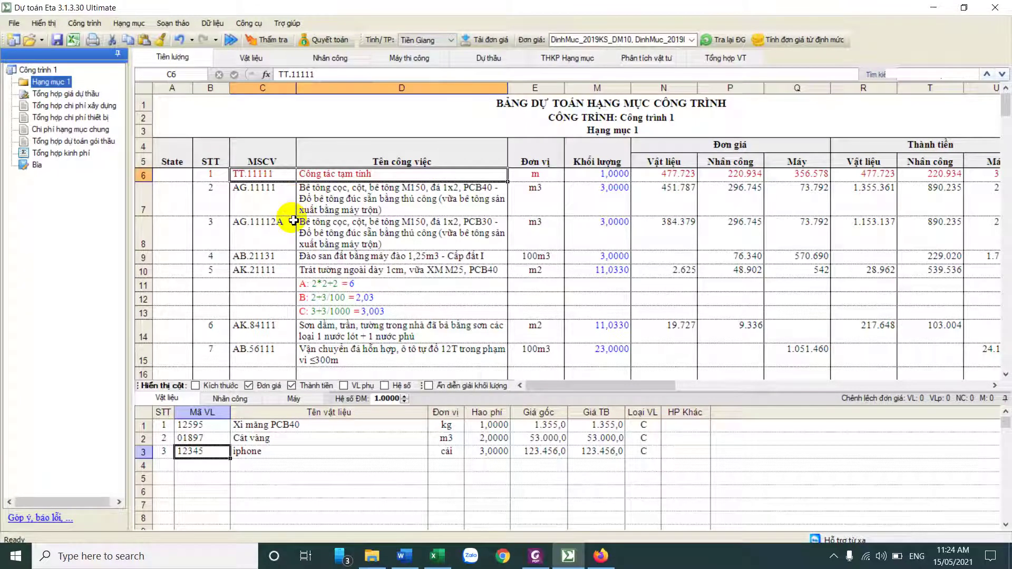
Insert two blank rows above item AG.11111
click(263, 209)
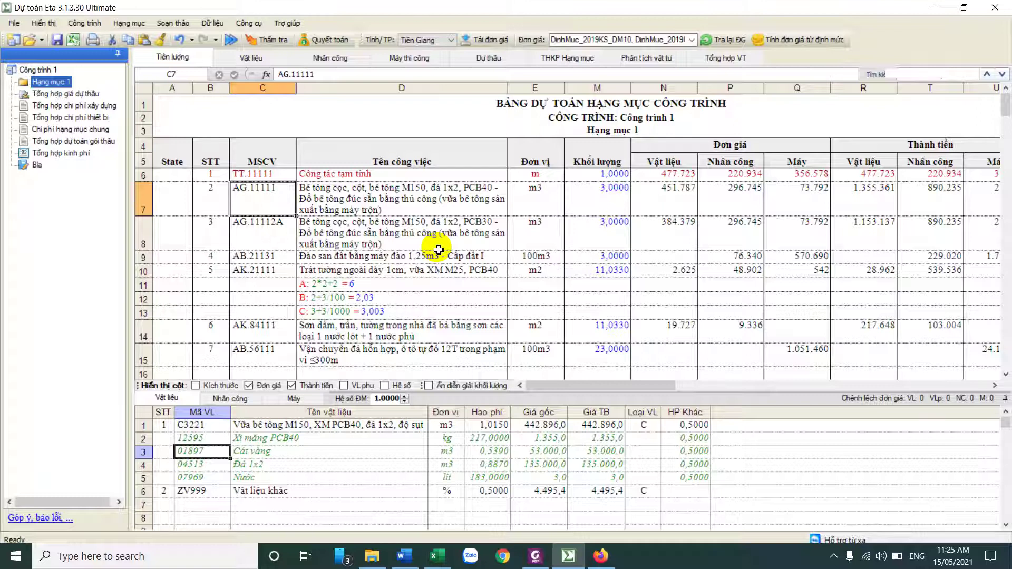
right_click(271, 200)
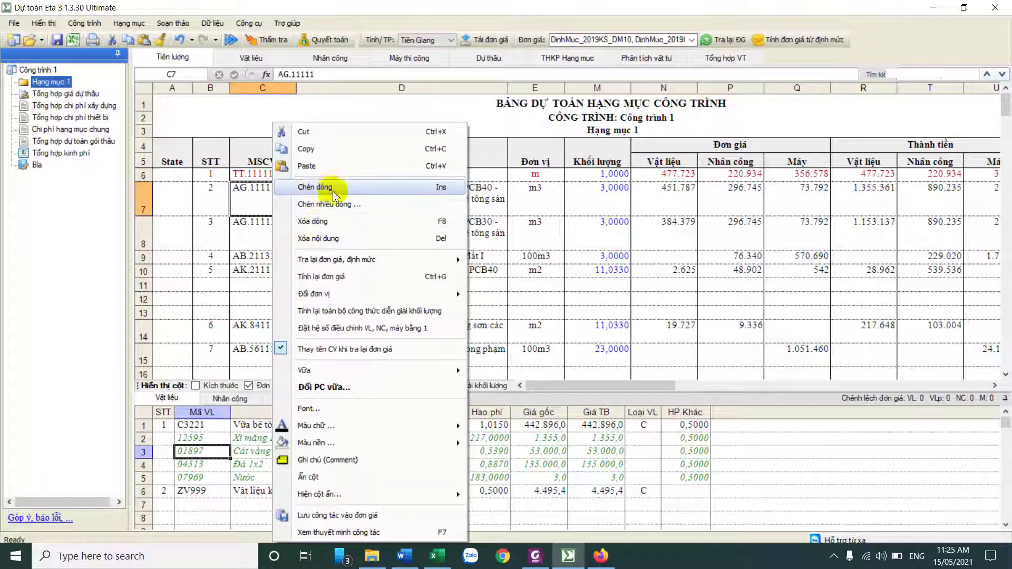
click(333, 190)
right_click(266, 197)
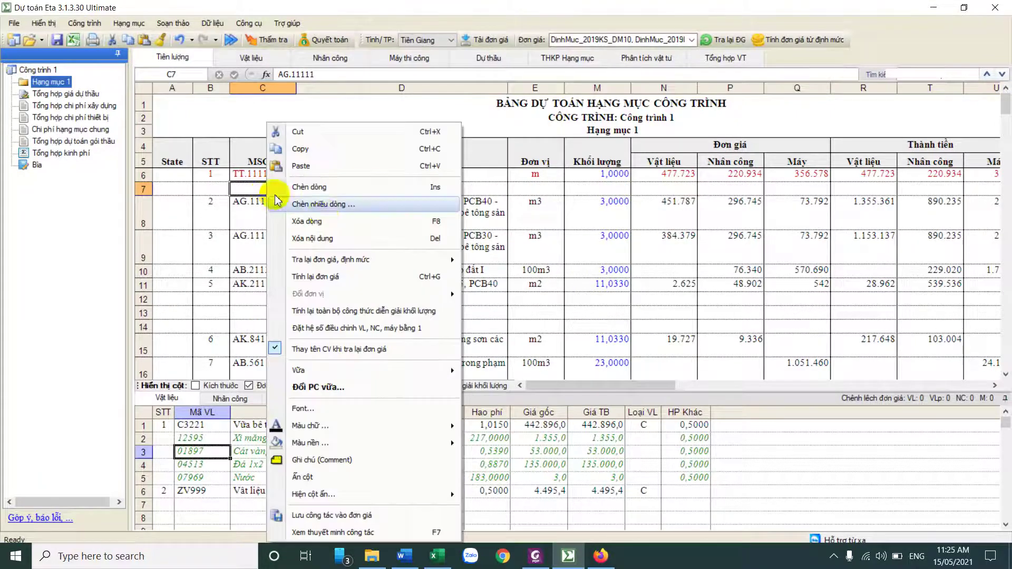
click(326, 194)
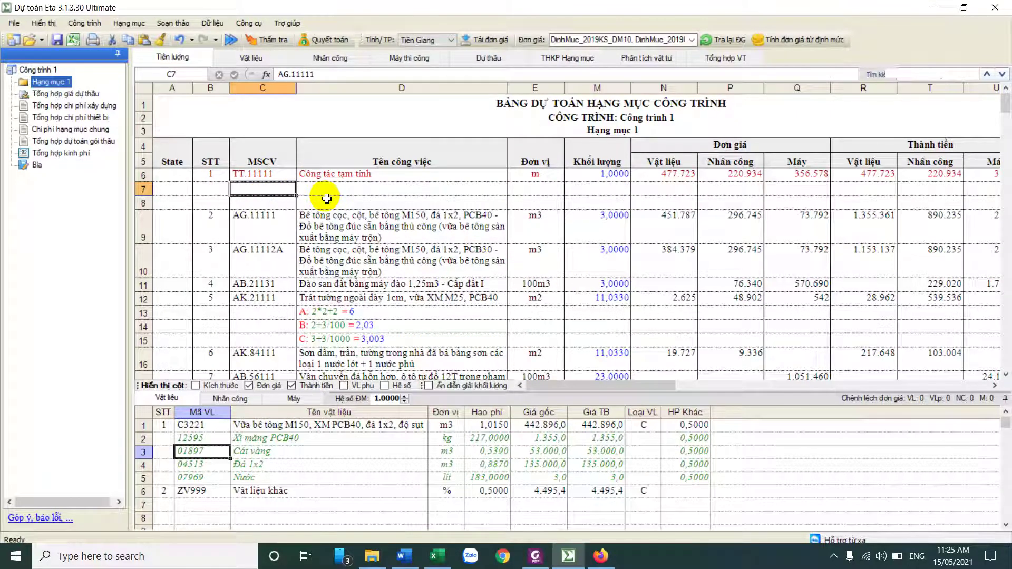
Look up "lắp đặt cút hdp" in the first blank row and add item BB.76101A, the 100mm HDPE elbow installation
click(256, 191)
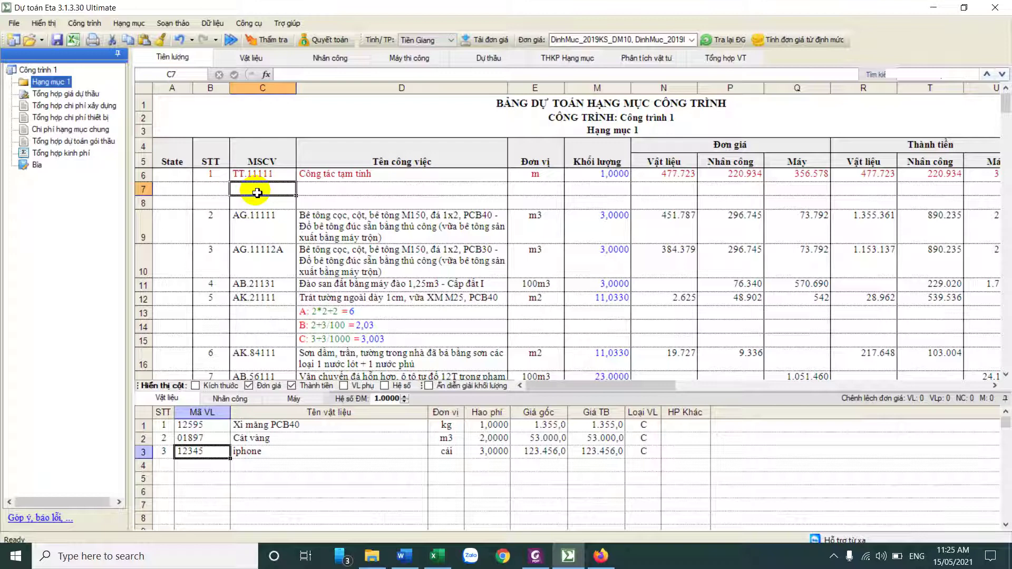
text(lắp )
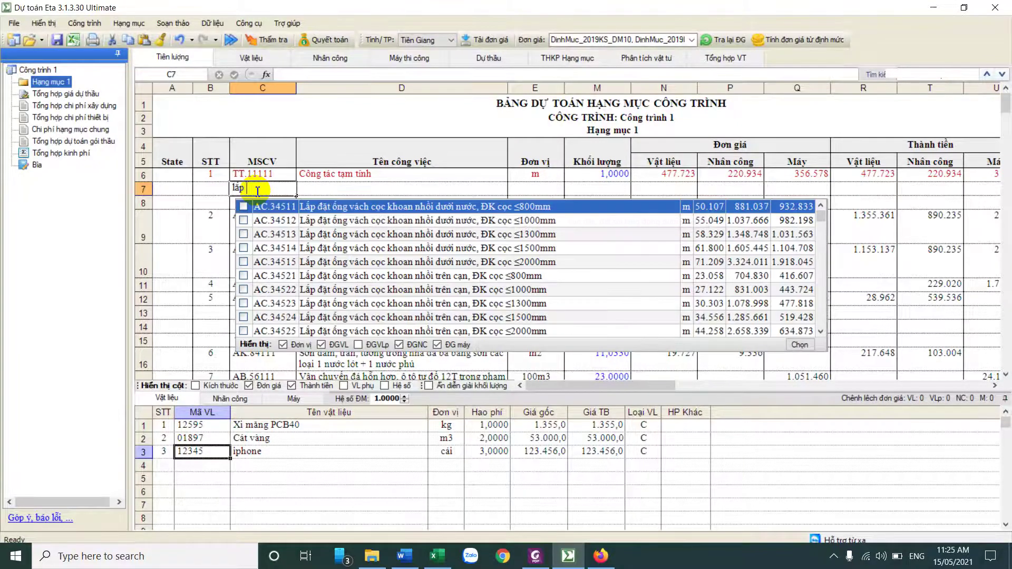
text(đặt cu)
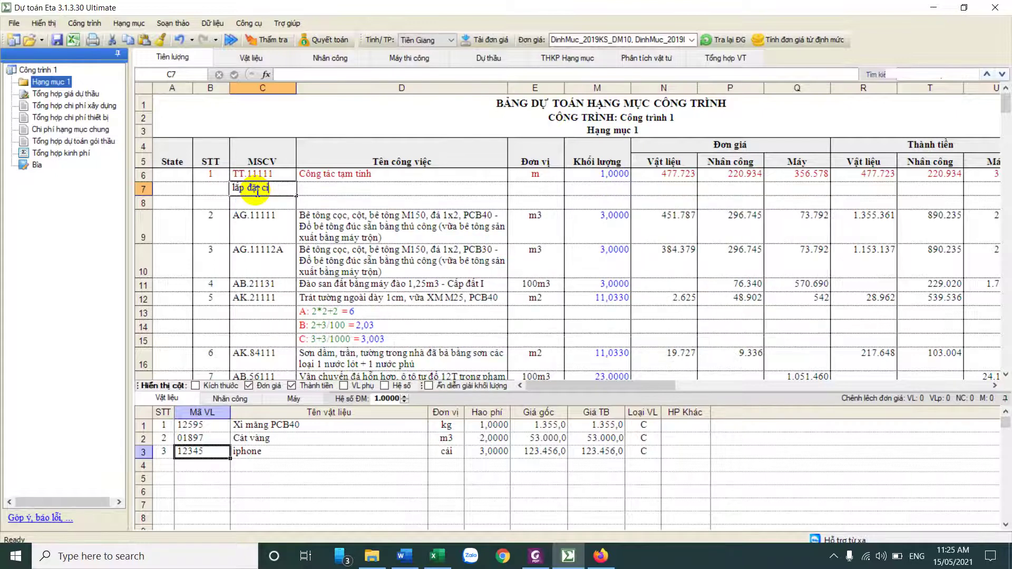
text(ts)
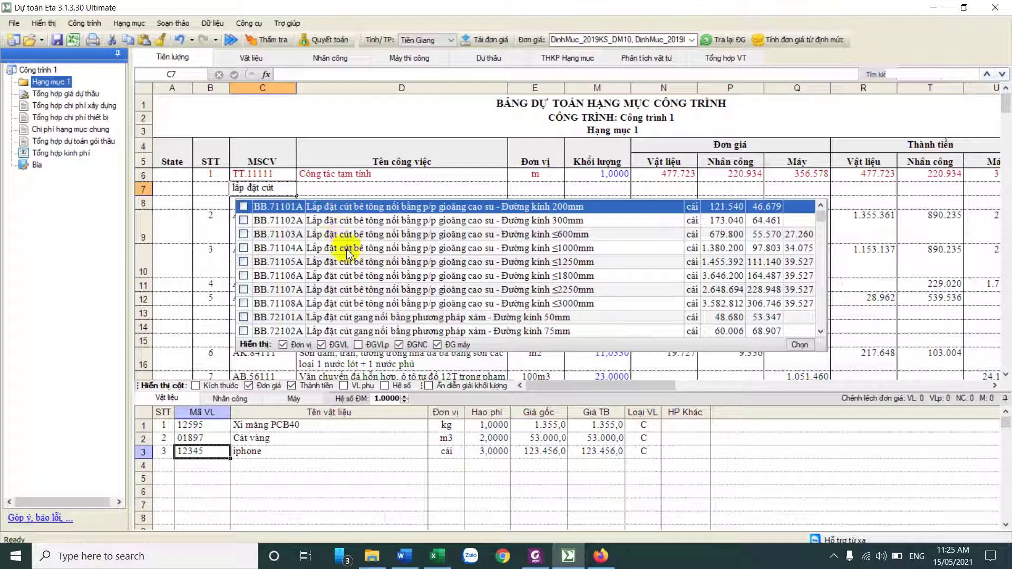
key(BackSpace)
key(BackSpace)
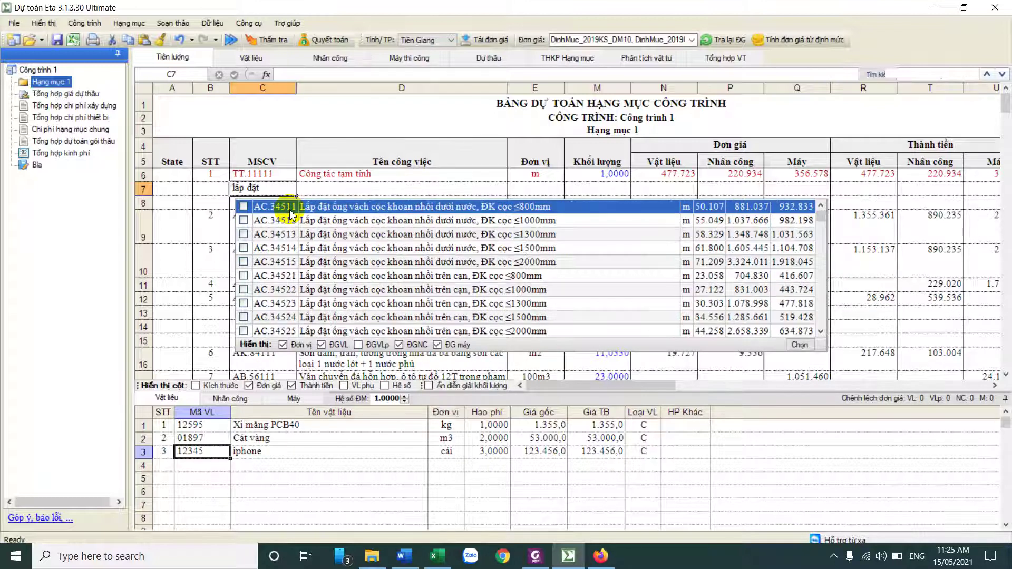
text(cút h)
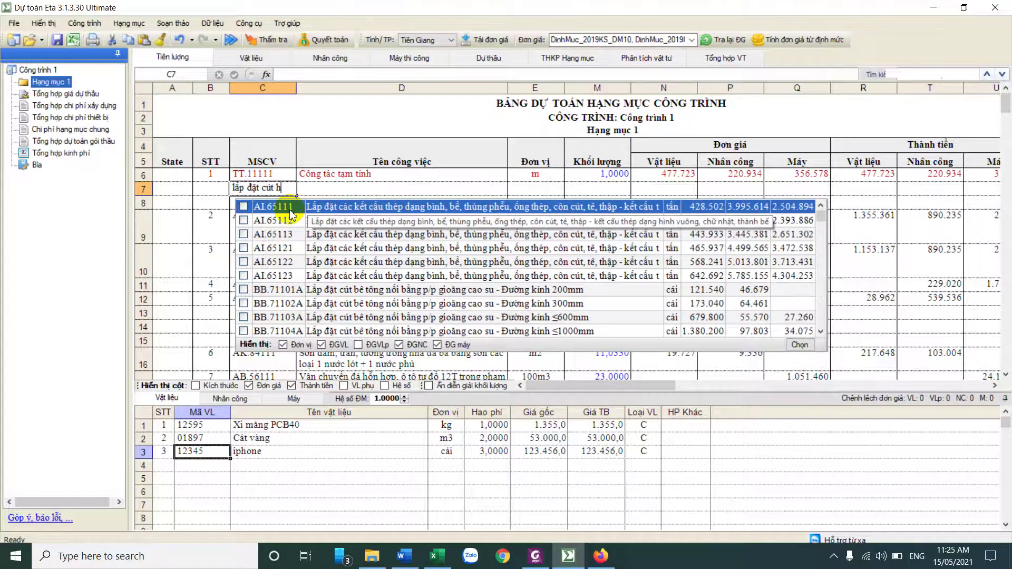
text(dp)
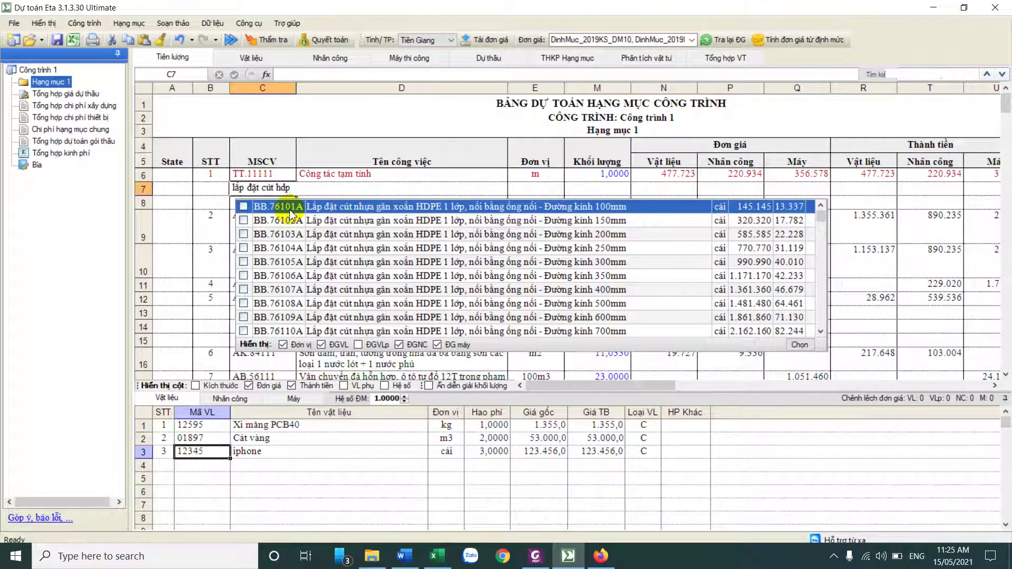
click(290, 206)
Set the work code in row 7 to BB.76101, Lắp đặt côn nhựa gân xoắn HDPE 1 lớp, Đường kính 100mm
click(284, 193)
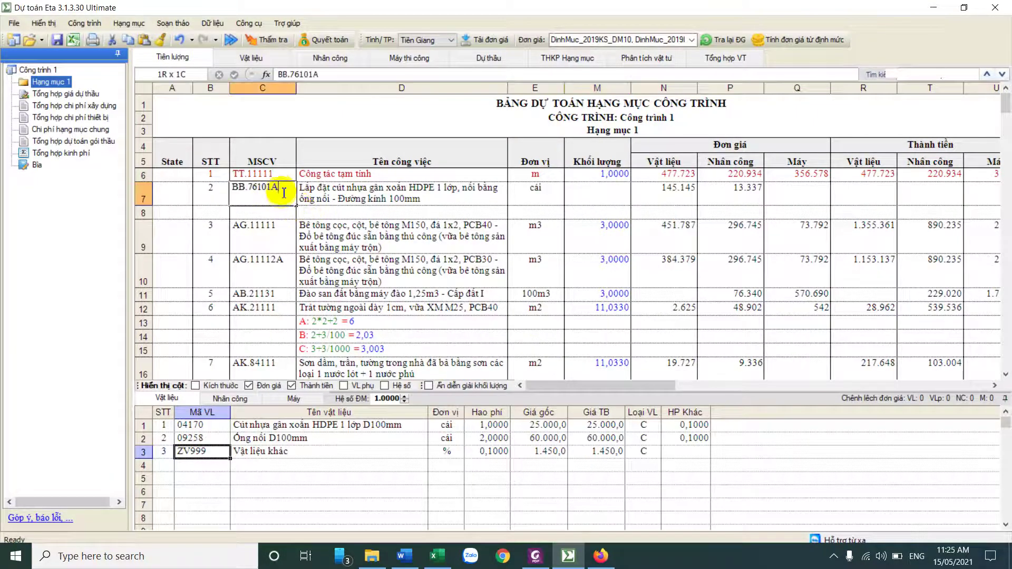
key(BackSpace)
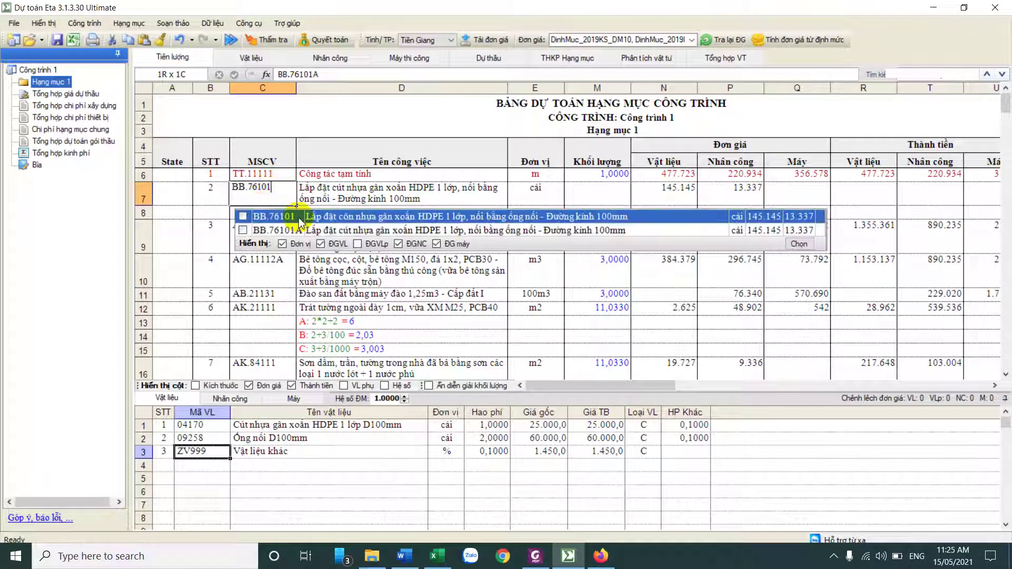
click(299, 221)
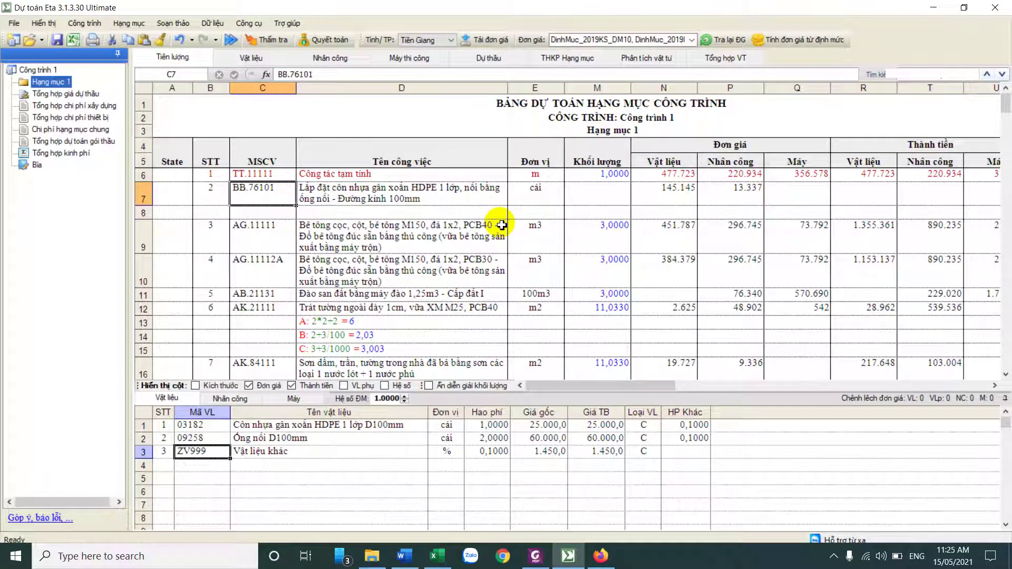
click(397, 197)
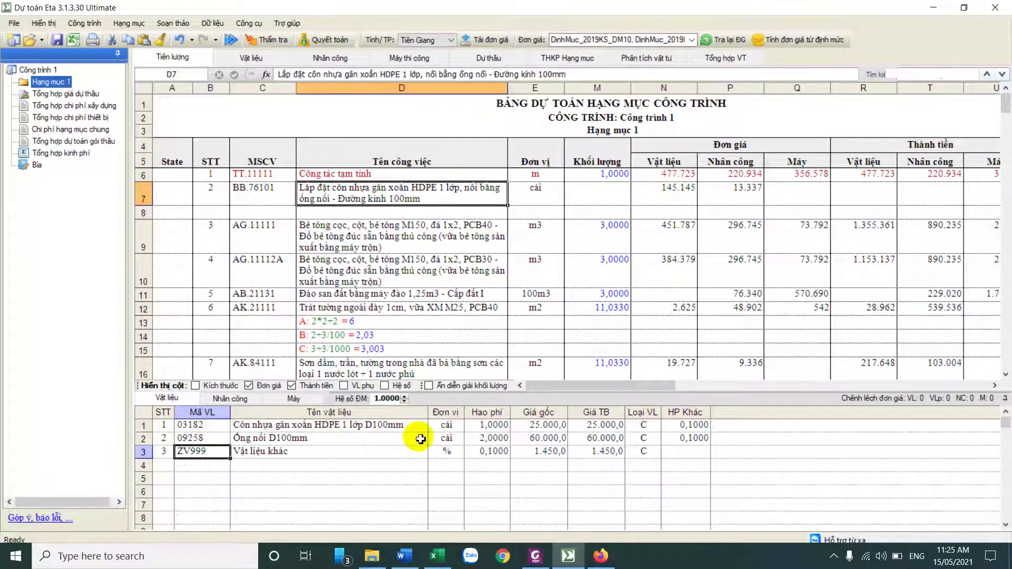
click(267, 200)
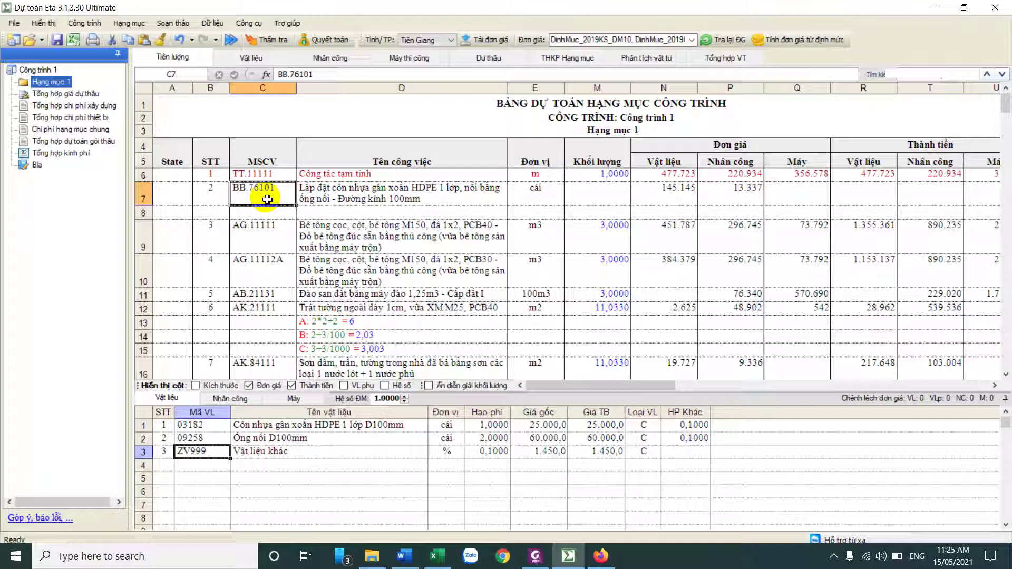
Rename the first material of item BB.76101 as Cút nhựa gân xoắn HDPE 1 lớp D100mm
click(319, 199)
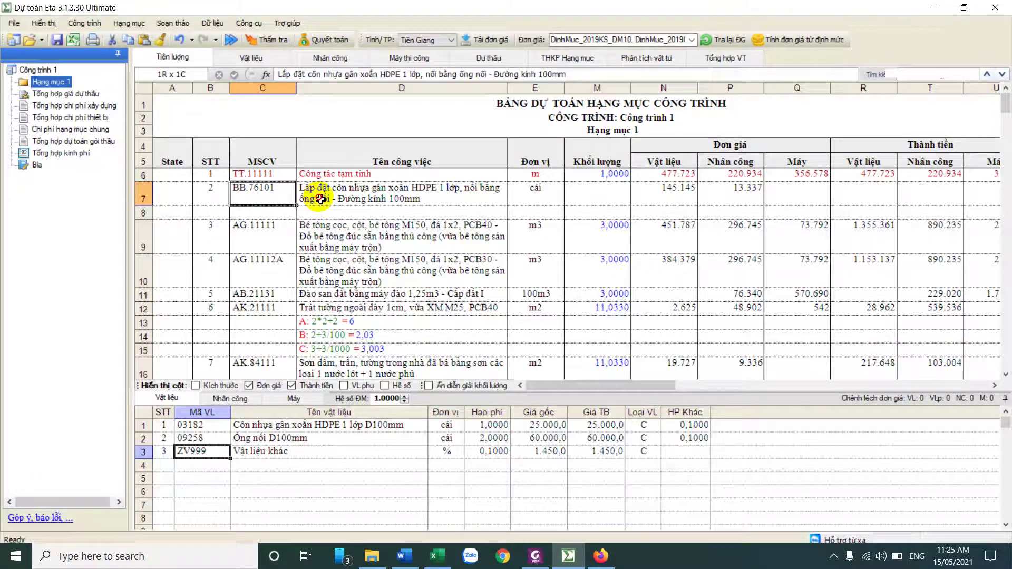
click(249, 426)
double_click(244, 425)
text(Cút)
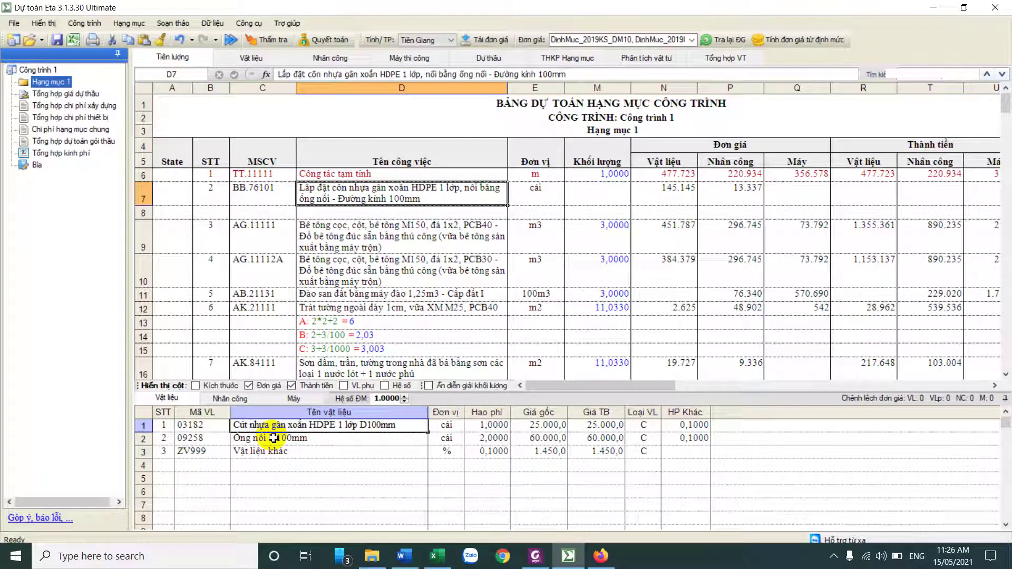
click(341, 438)
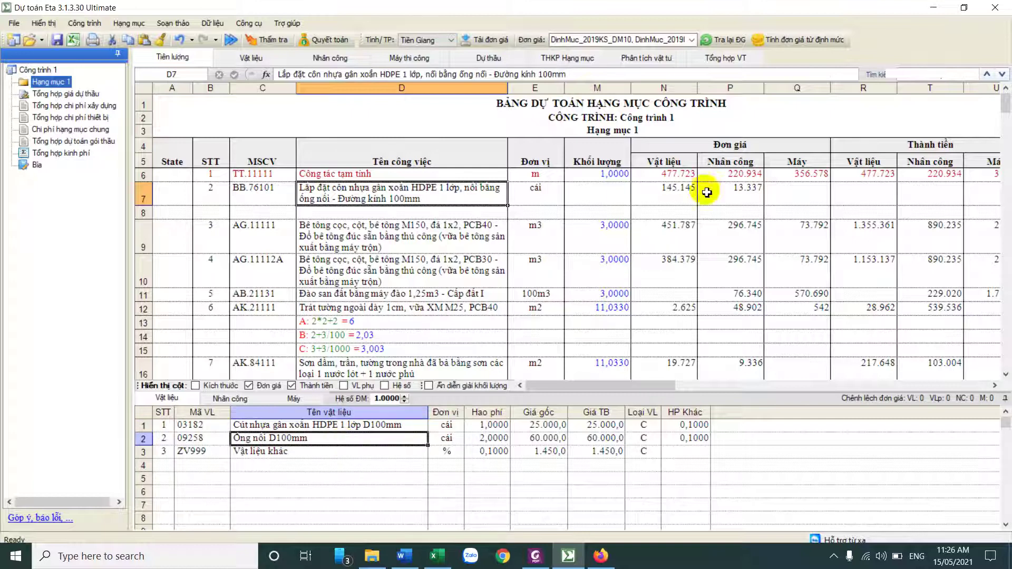
Check item BB.76101's renamed material in the material analysis (Phân tích vật tư) and detailed unit price (Dự thầu) sheets
click(646, 58)
click(283, 239)
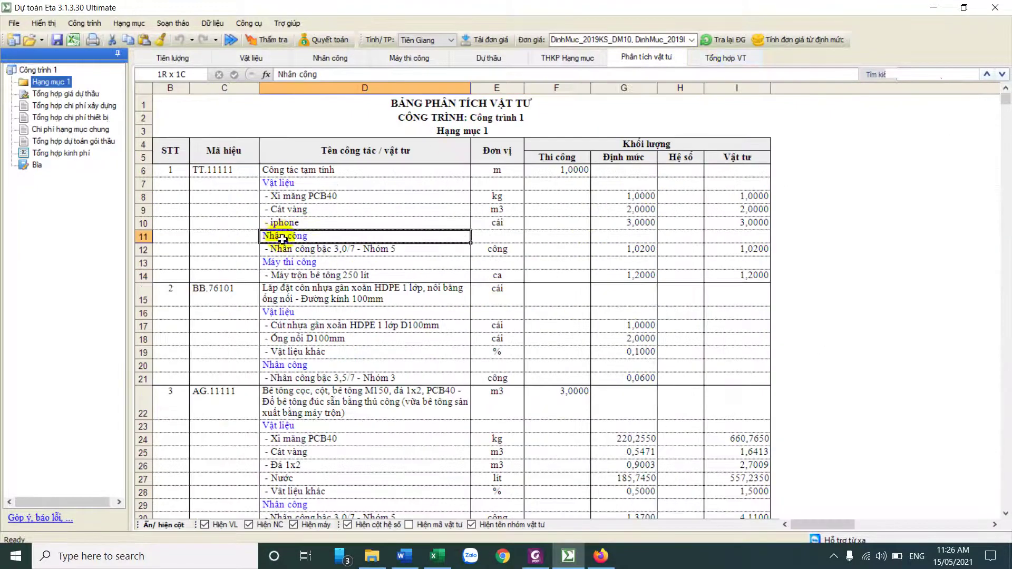
drag(225, 325, 741, 325)
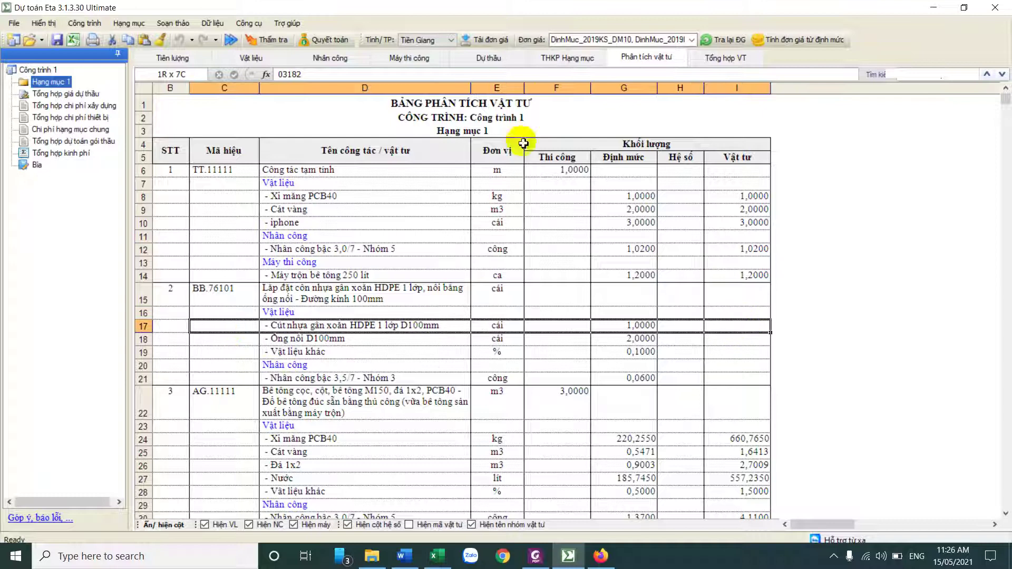
click(493, 58)
click(280, 329)
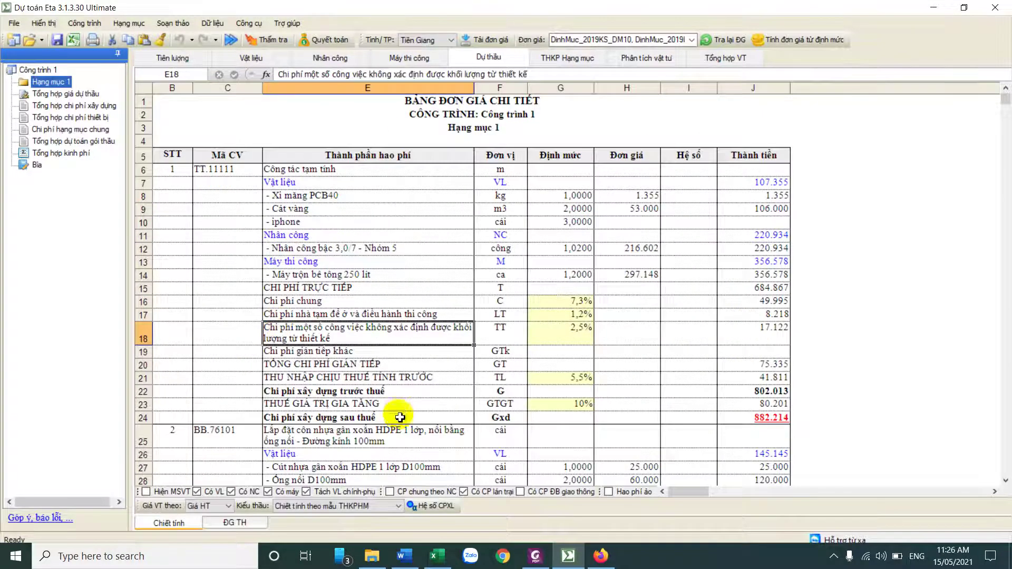
Examine the Cút nhựa gân xoắn and Ống nối D100mm material lines of item BB.76101 in the detailed unit price sheet
scroll(400, 417, down, 2)
drag(226, 388, 766, 397)
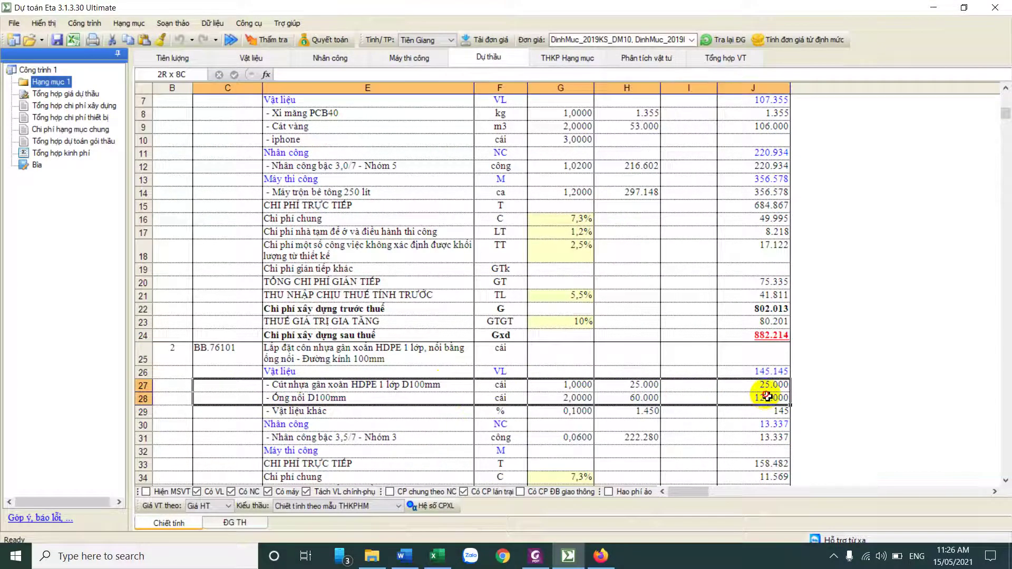
Copy work code BB.76101 from row 7 into blank row 8 of the quantity sheet (Tiên lượng)
click(171, 58)
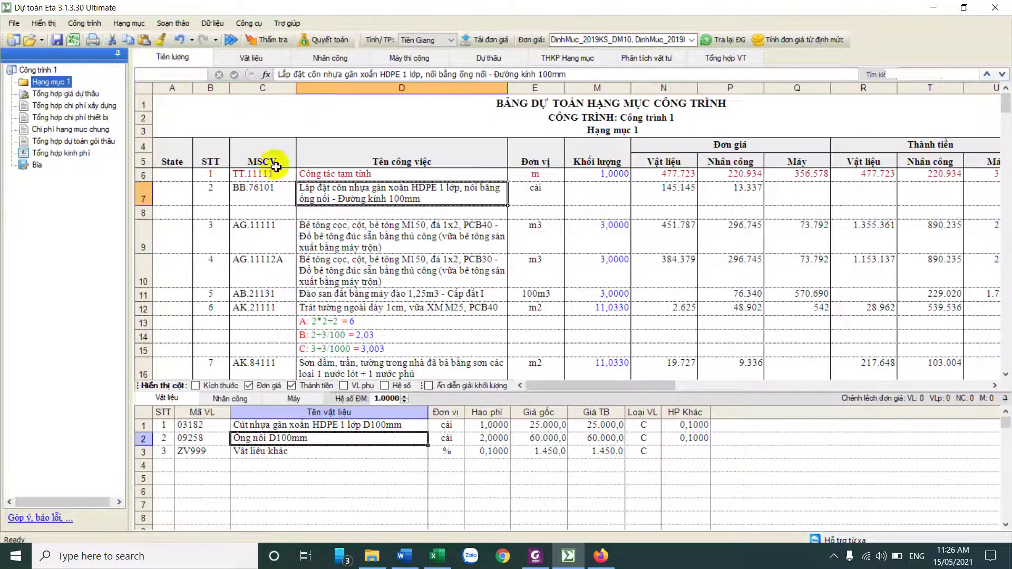
click(266, 199)
drag(293, 205, 282, 216)
click(292, 230)
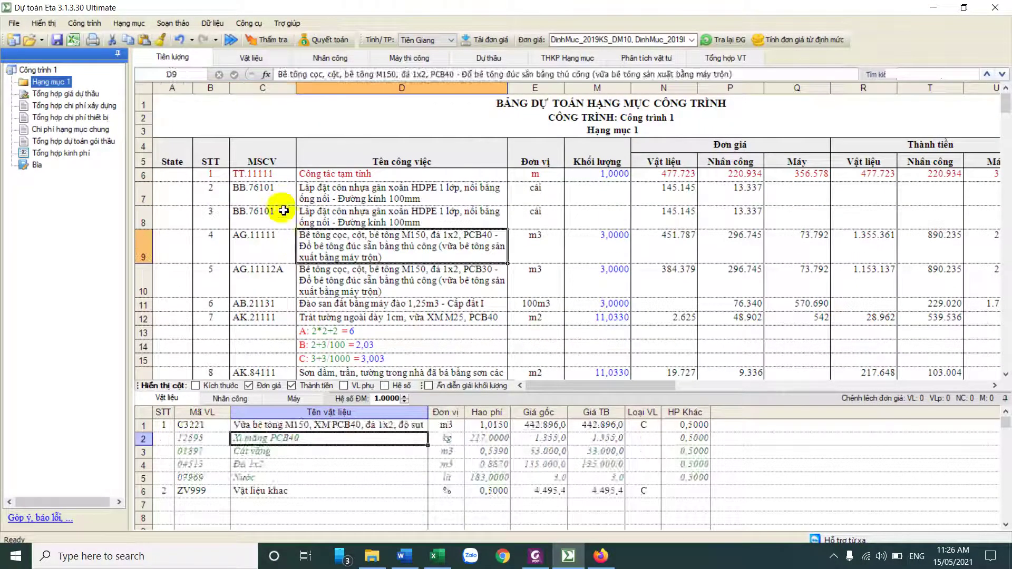
Change "côn" to "cút" in row 7's work name so it reads Lắp đặt cút nhựa gân xoắn HDPE 1 lớp
click(348, 196)
double_click(345, 195)
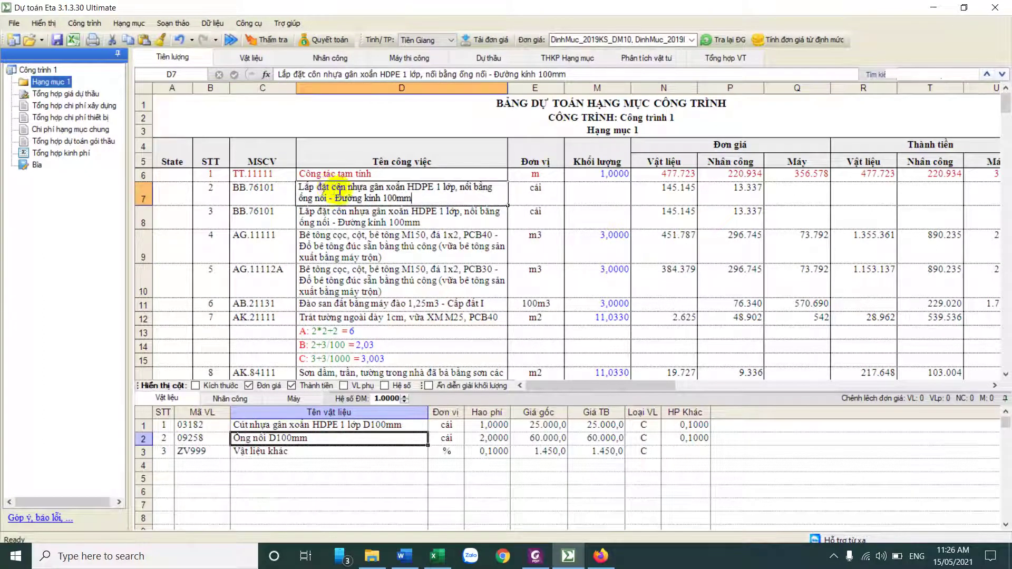
double_click(338, 187)
text(cút)
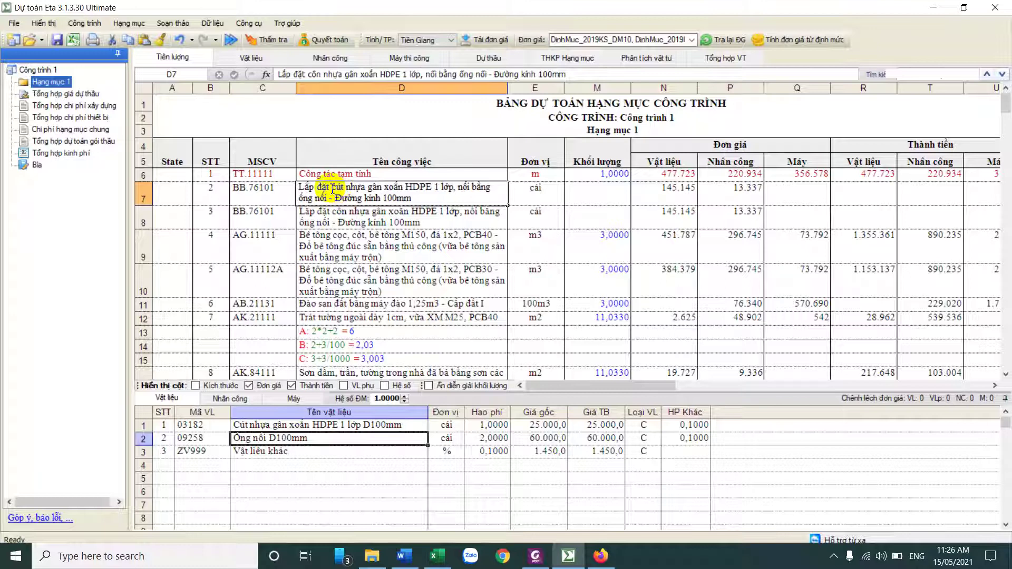
click(346, 214)
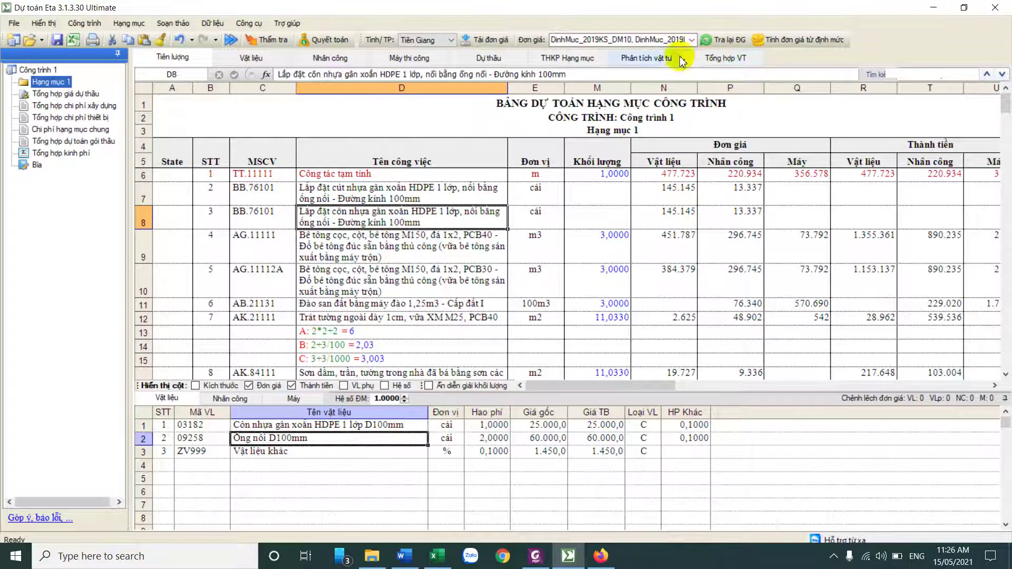
Compare the materials of the two BB.76101 items, cút and côn, in the material analysis sheet (Phân tích vật tư)
click(647, 58)
click(303, 315)
scroll(287, 342, down, 1)
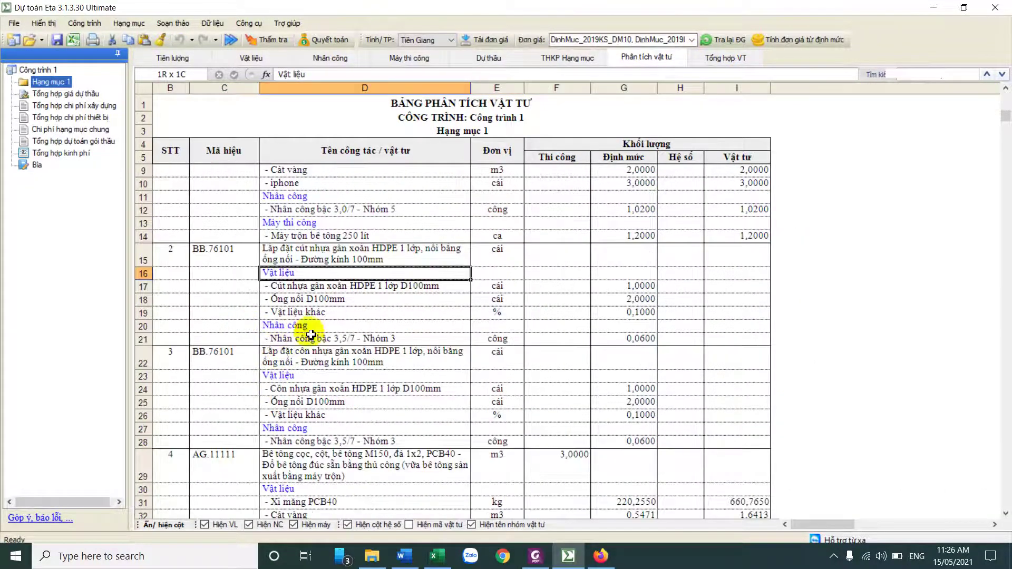
drag(228, 264, 384, 288)
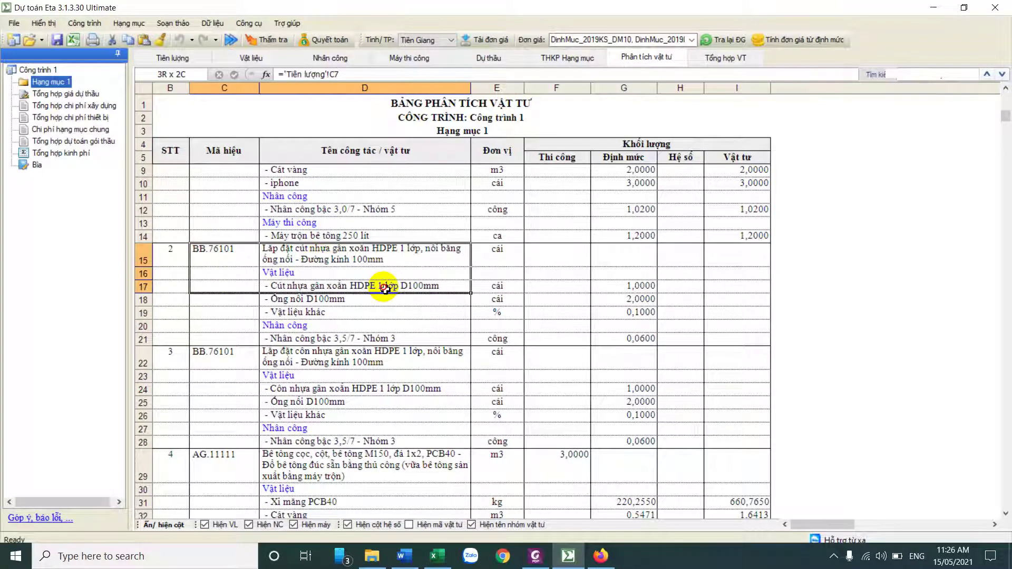
drag(221, 358, 470, 408)
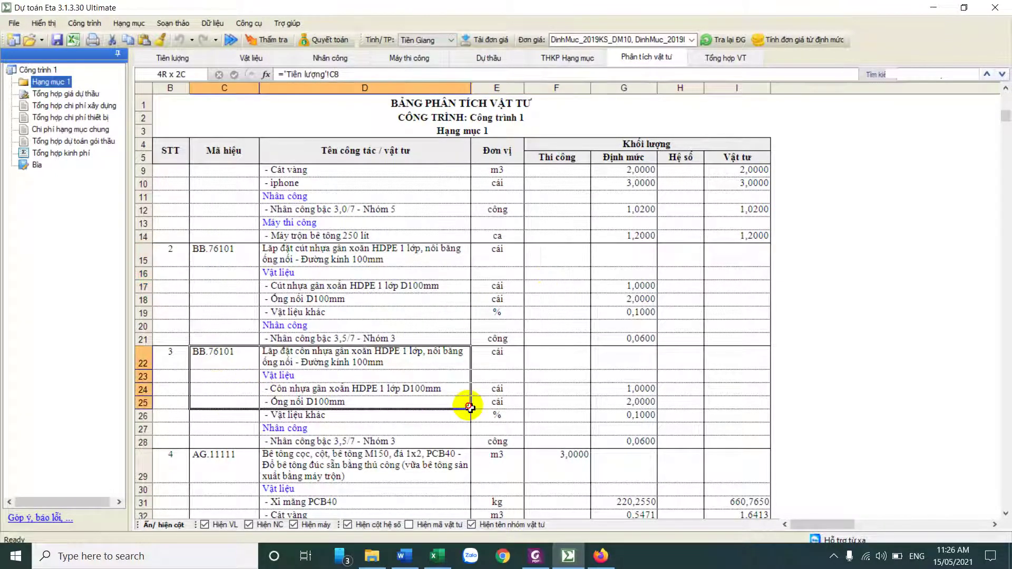
Check the prices of the Côn and Cút nhựa gân xoắn HDPE D100mm materials in the material price sheet (Vật liệu)
click(258, 60)
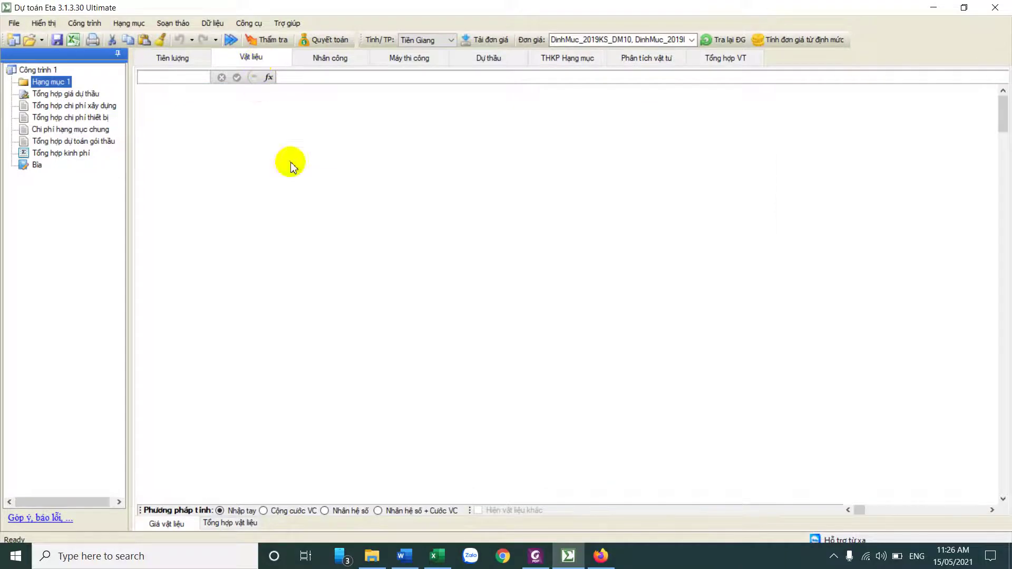
drag(294, 186, 618, 197)
drag(214, 187, 597, 203)
click(613, 199)
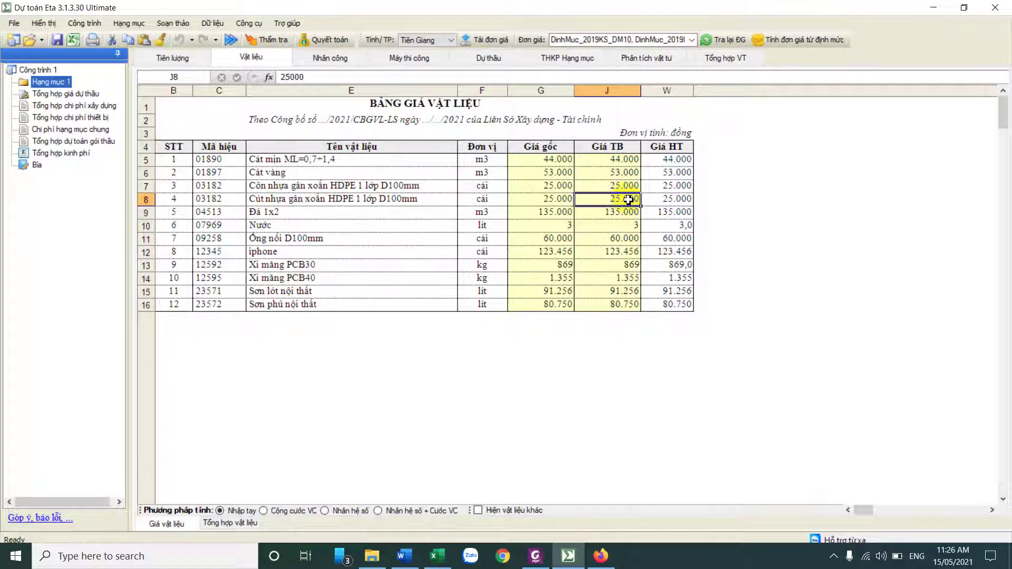
Set the quantity (Khối lượng) of both BB.76101 items in the quantity sheet to 2
click(179, 58)
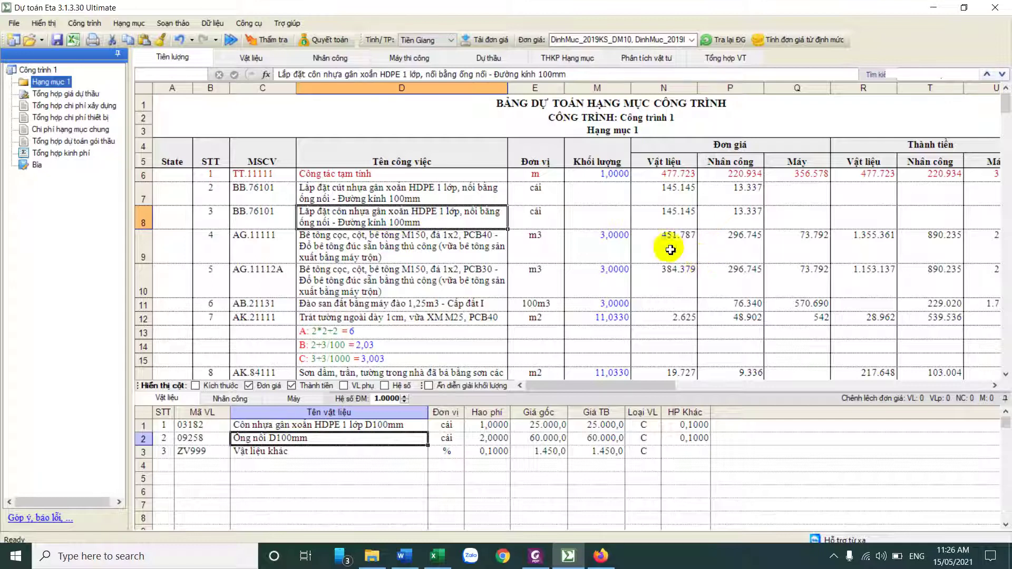
click(622, 200)
text(2)
click(610, 214)
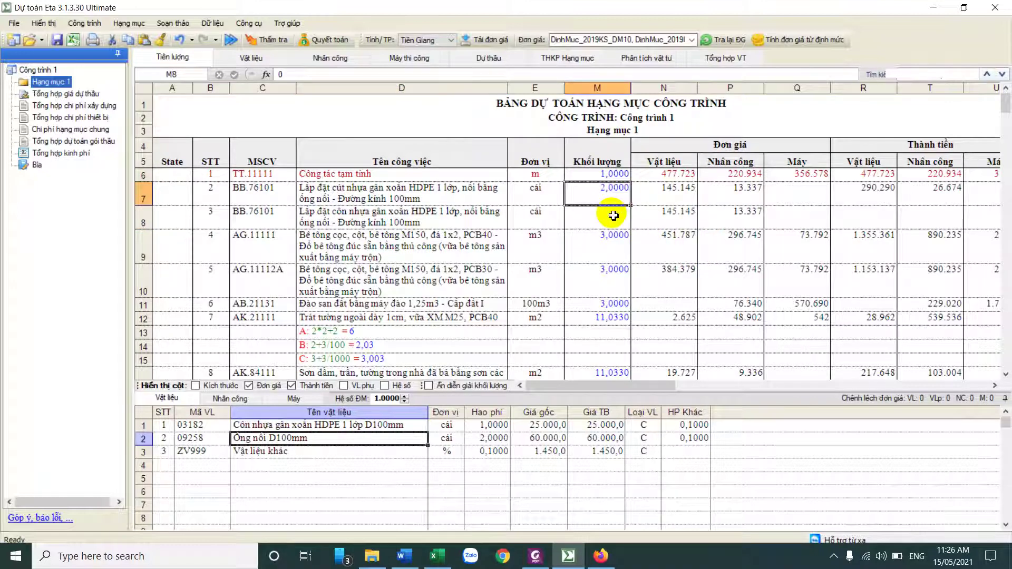
text(2)
click(673, 217)
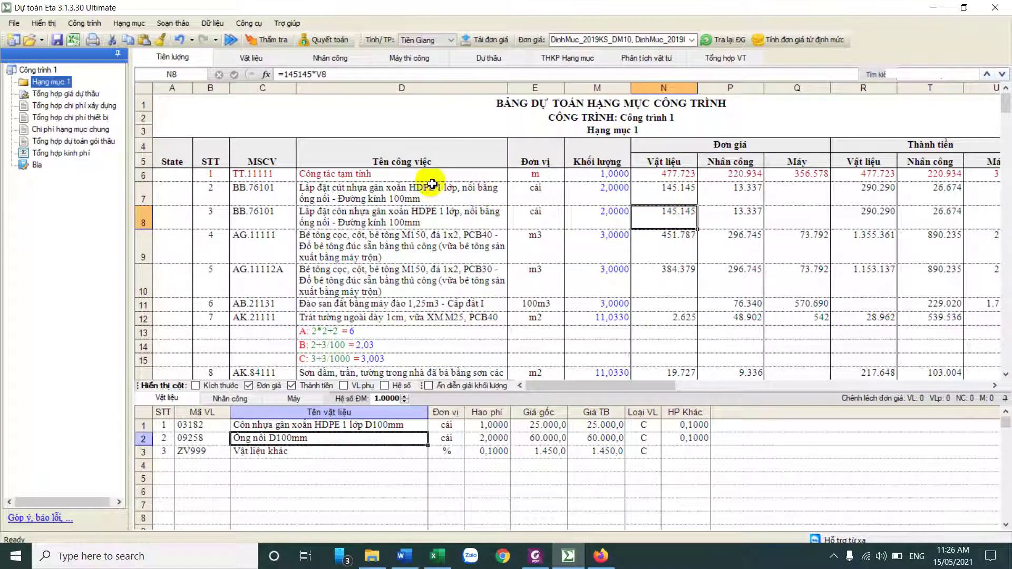
Review the material breakdowns of the provisional item, the cút installation item and the exterior plastering item AK.21111
click(410, 179)
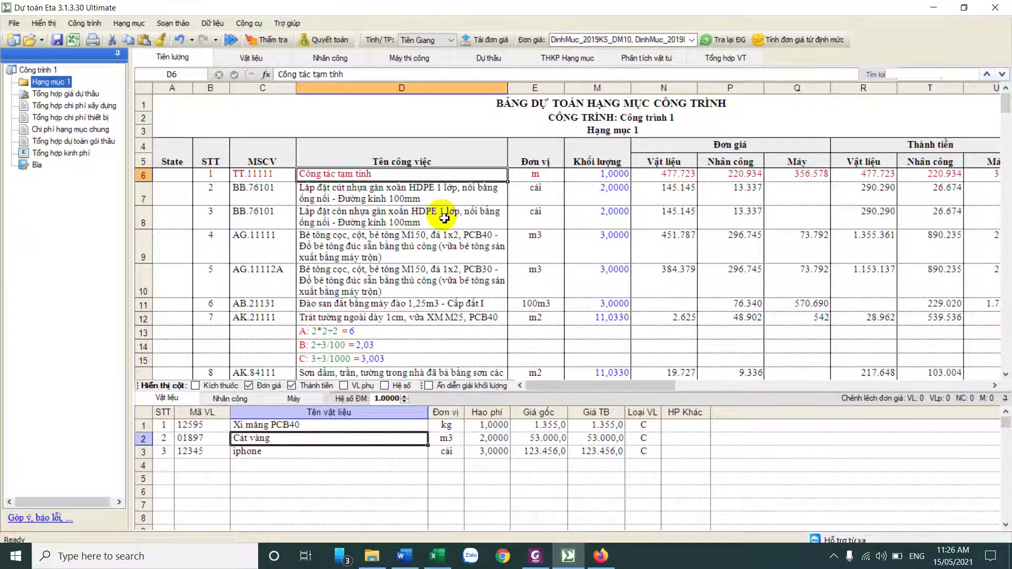
click(433, 201)
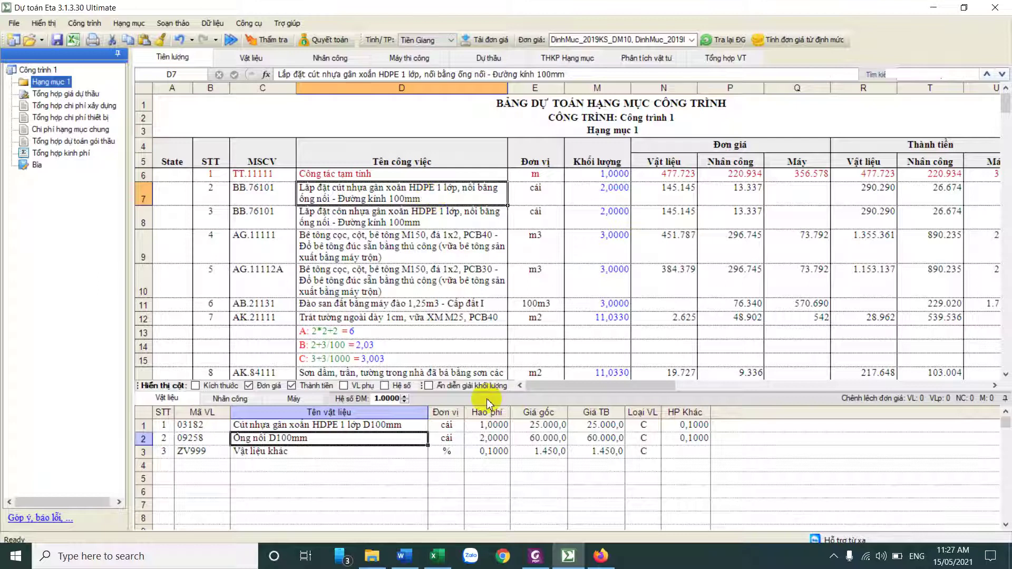
click(437, 313)
scroll(437, 309, down, 2)
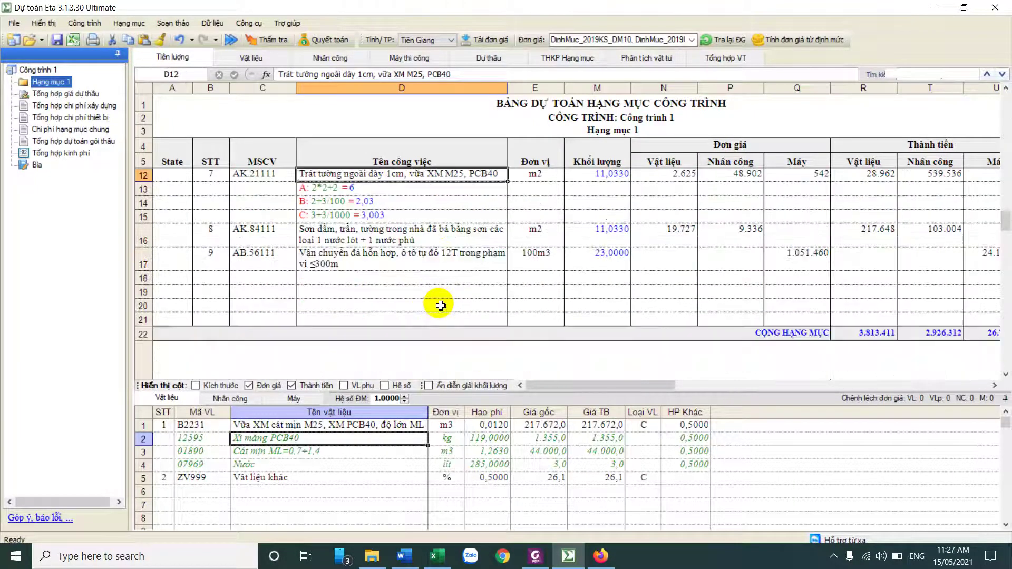
Rename the materials of painting item AK.84111 as Sơn lót nội thất Spec and Sơn phủ nội thất Spec
click(366, 240)
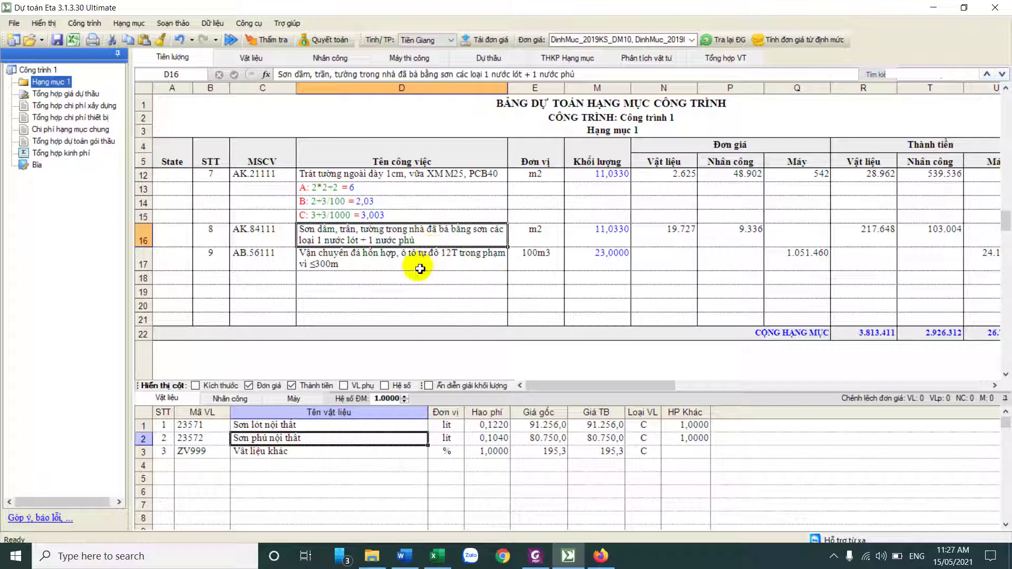
drag(250, 430, 515, 437)
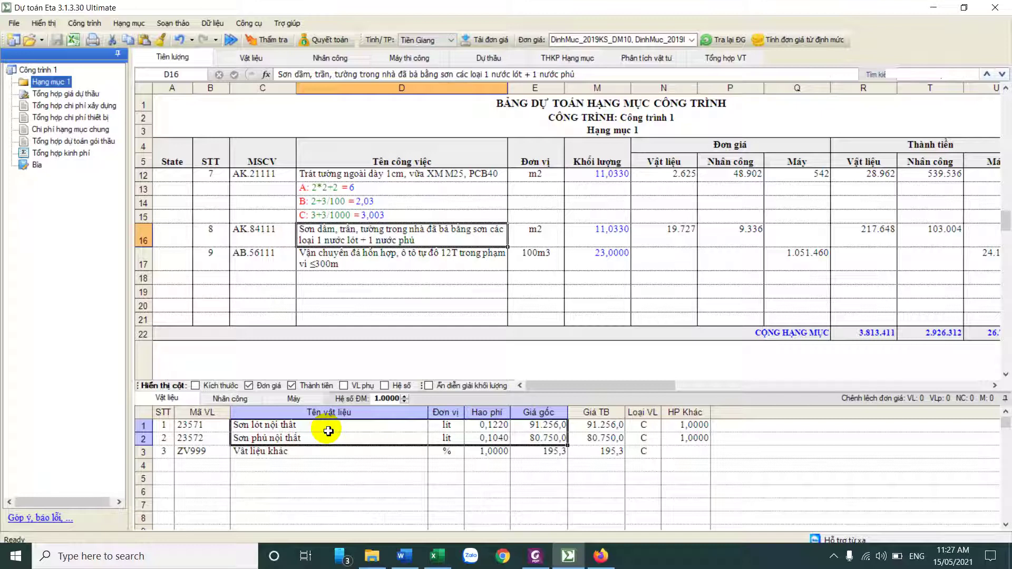
click(259, 232)
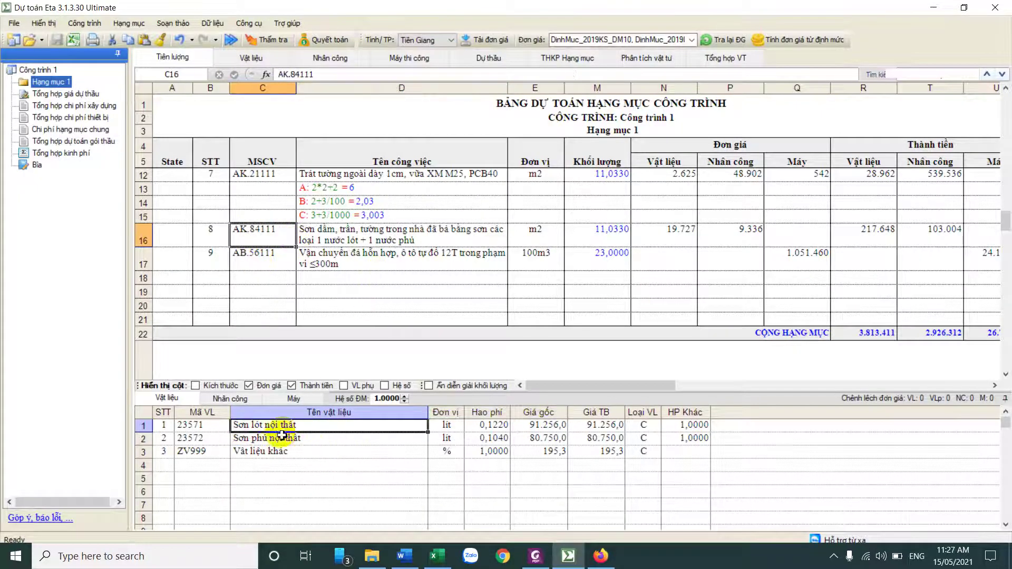
double_click(327, 430)
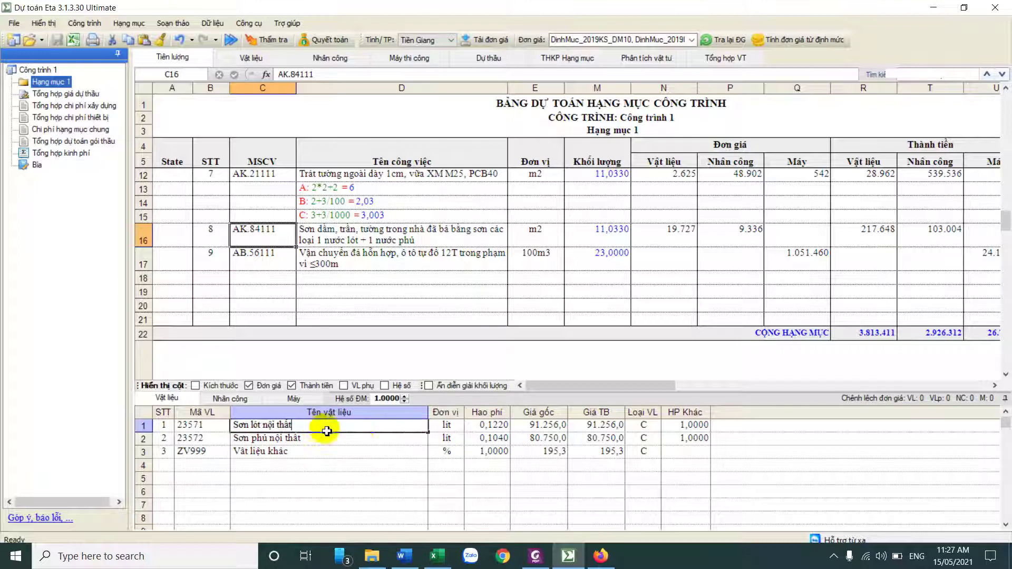
text(Spec)
double_click(326, 439)
text(Spec)
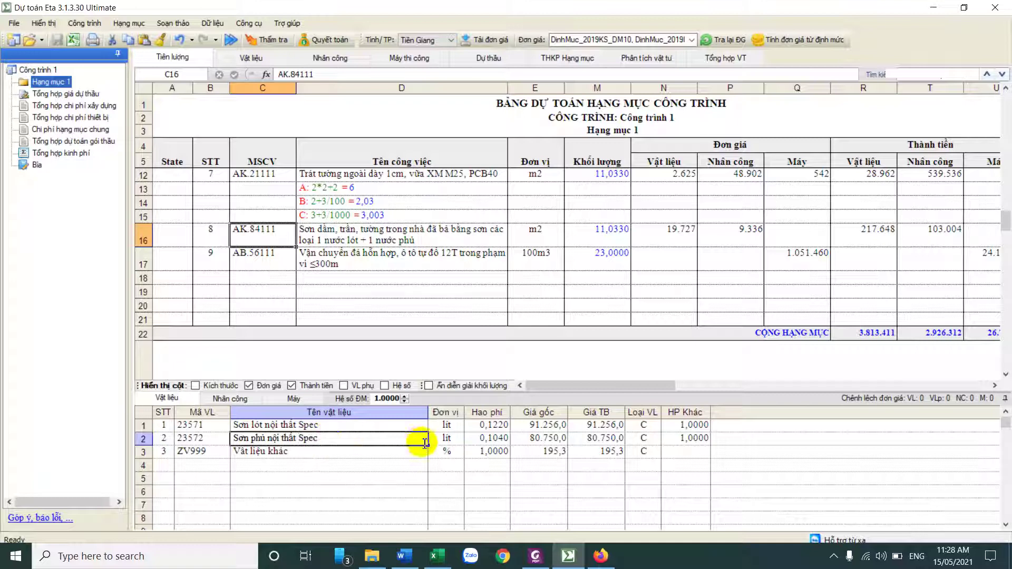
click(477, 439)
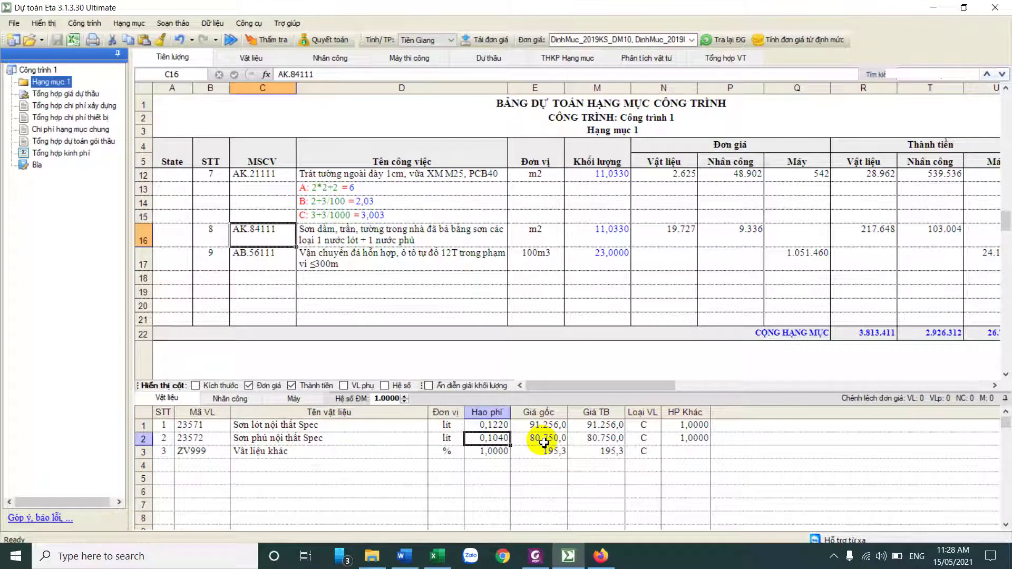
Check painting item AK.84111's renamed paint materials in the material analysis sheet (Phân tích vật tư)
click(342, 234)
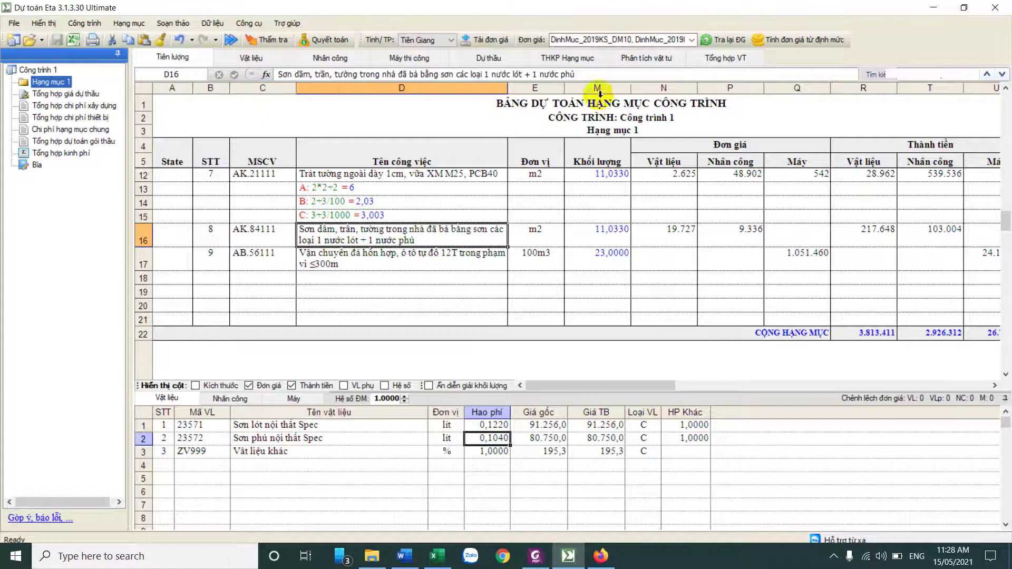
click(647, 57)
scroll(432, 337, down, 8)
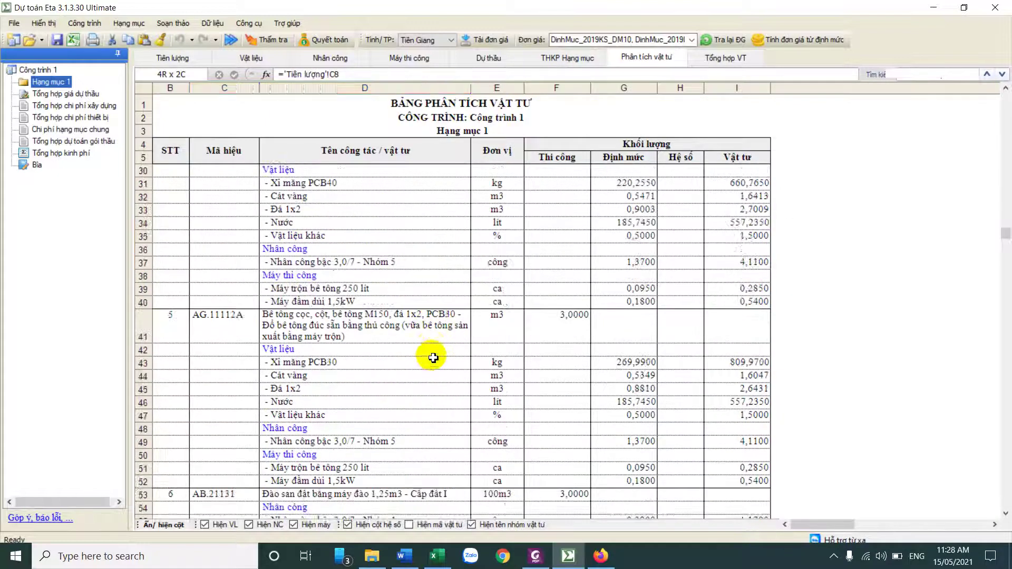
Examine the material consumption of items AK.84111 and AG.11111 in the bill of quantities, after reviewing the material analysis and price tables
scroll(434, 358, down, 10)
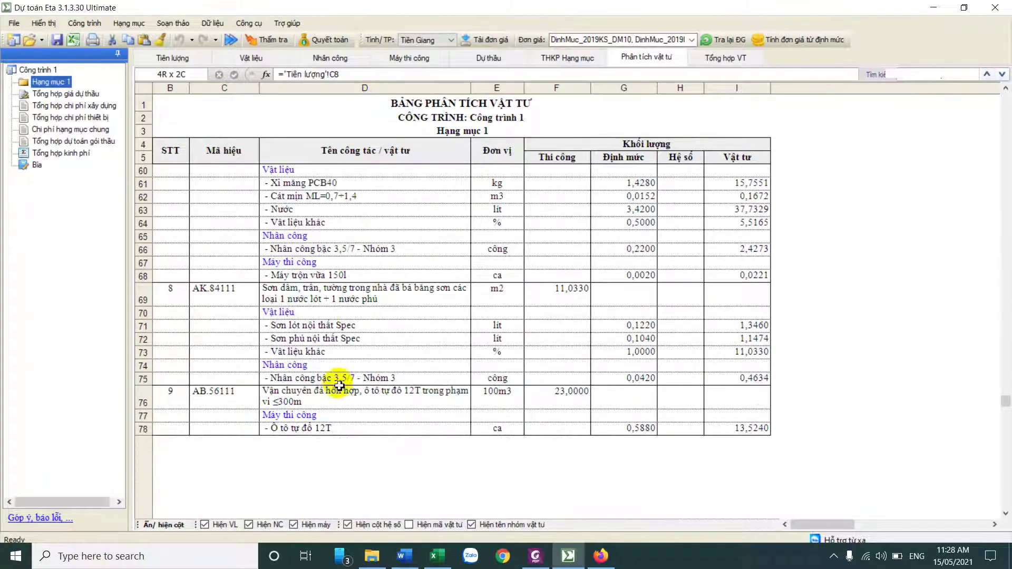
click(248, 59)
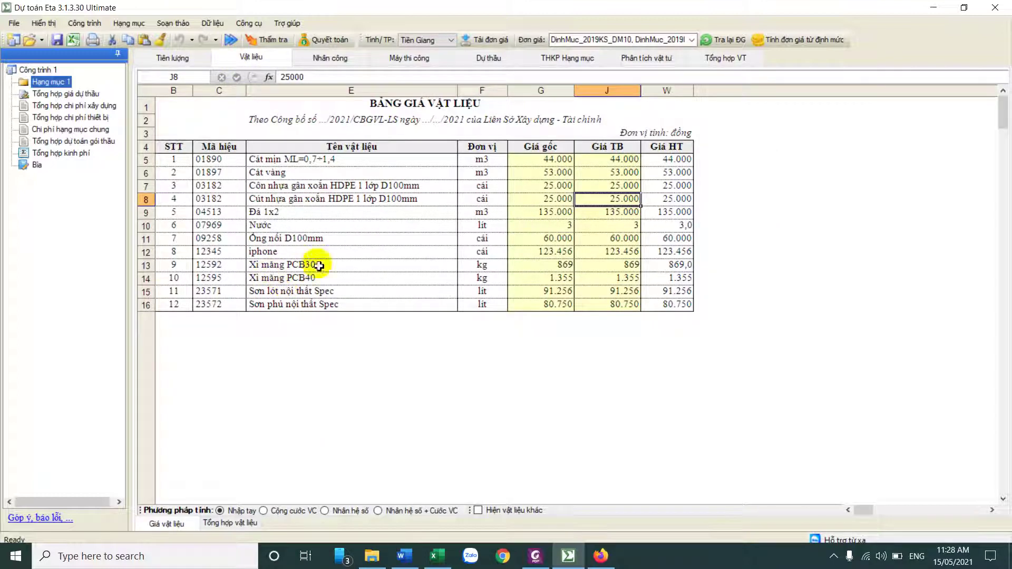
click(173, 58)
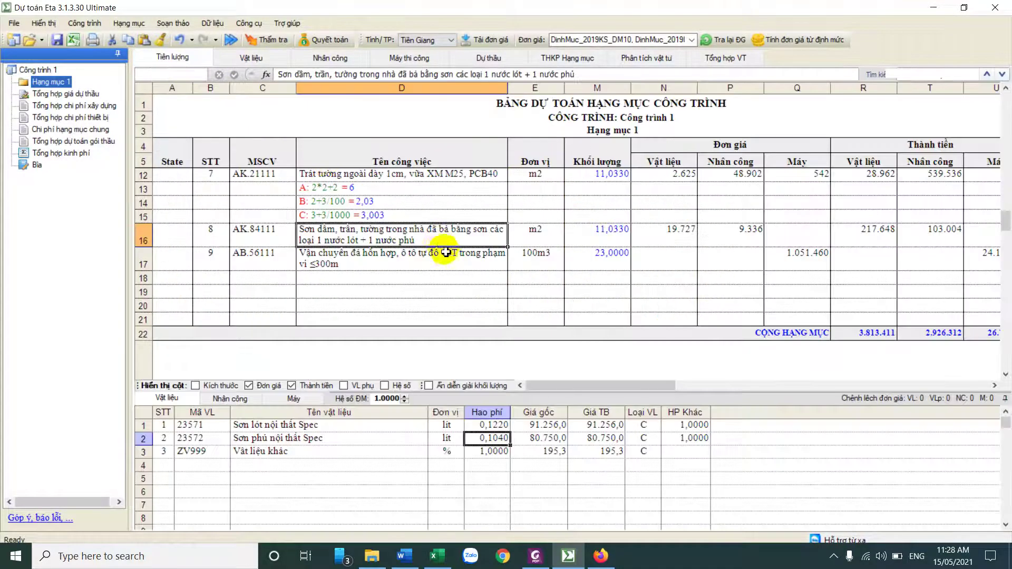
click(271, 242)
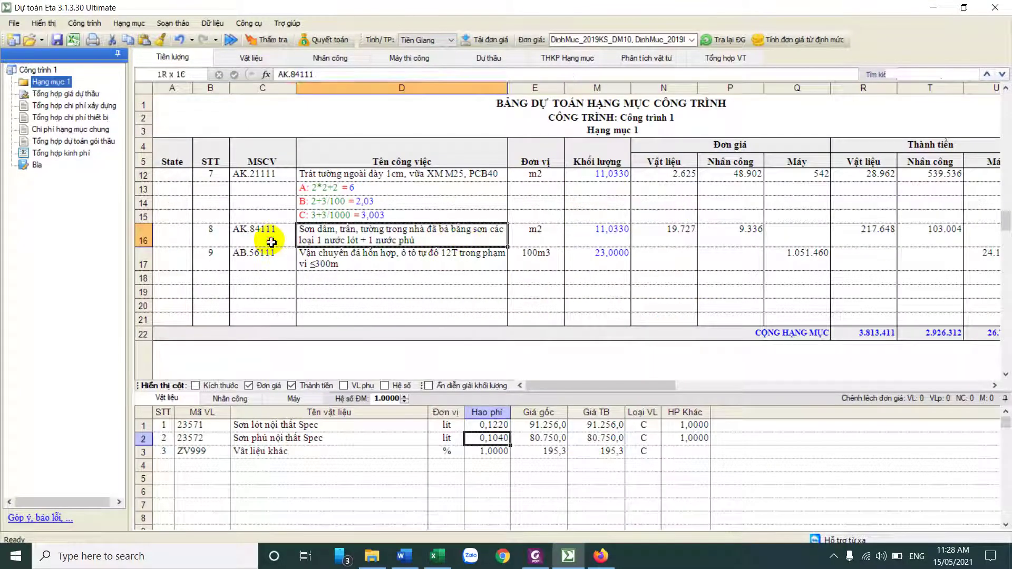
click(306, 425)
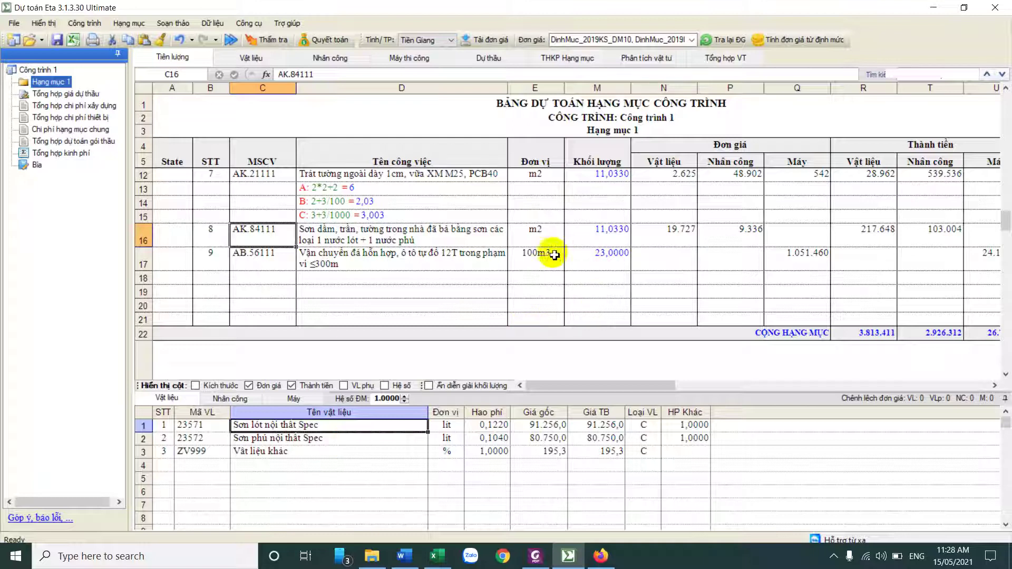
scroll(603, 340, up, 2)
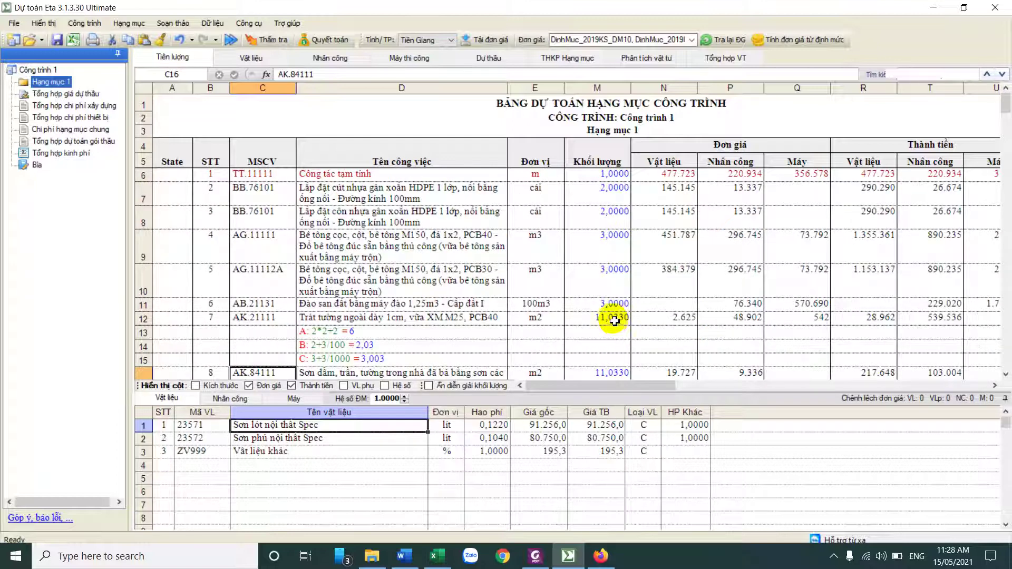
click(262, 231)
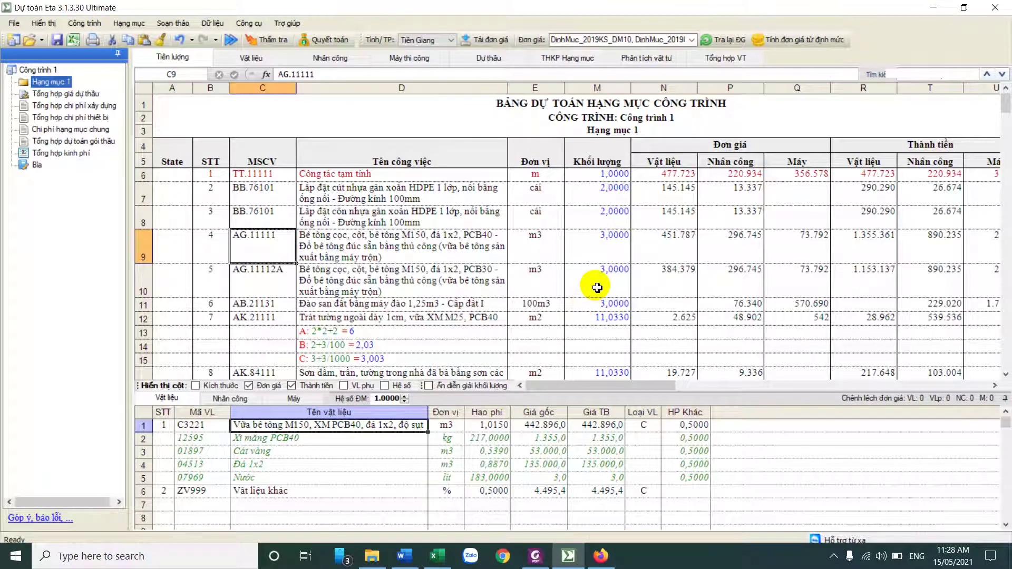
In the material price table, set the announced price (Giá TB) of Cát mịn ML=0,7÷1,4 to 55555
click(247, 58)
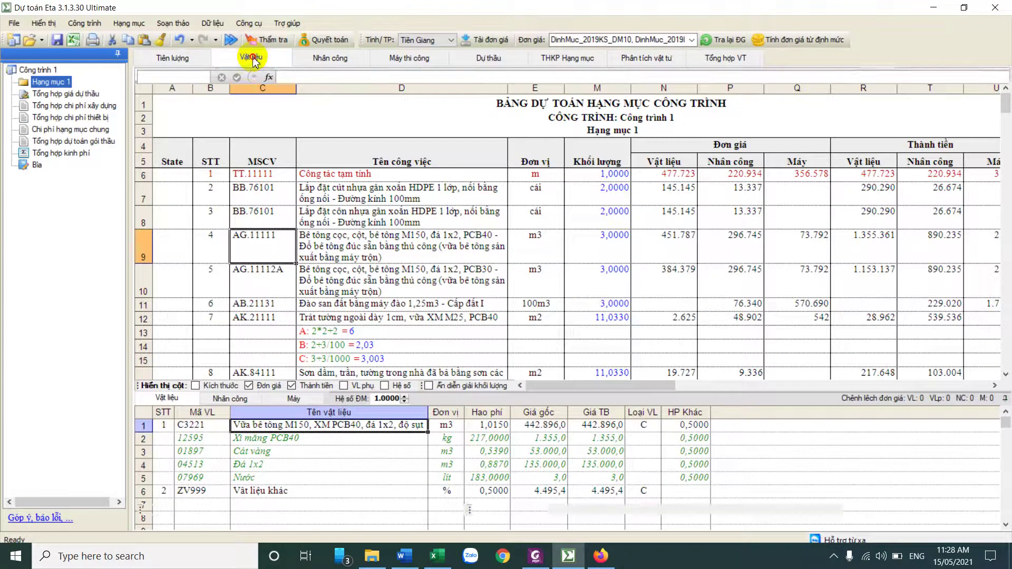
drag(623, 161, 616, 301)
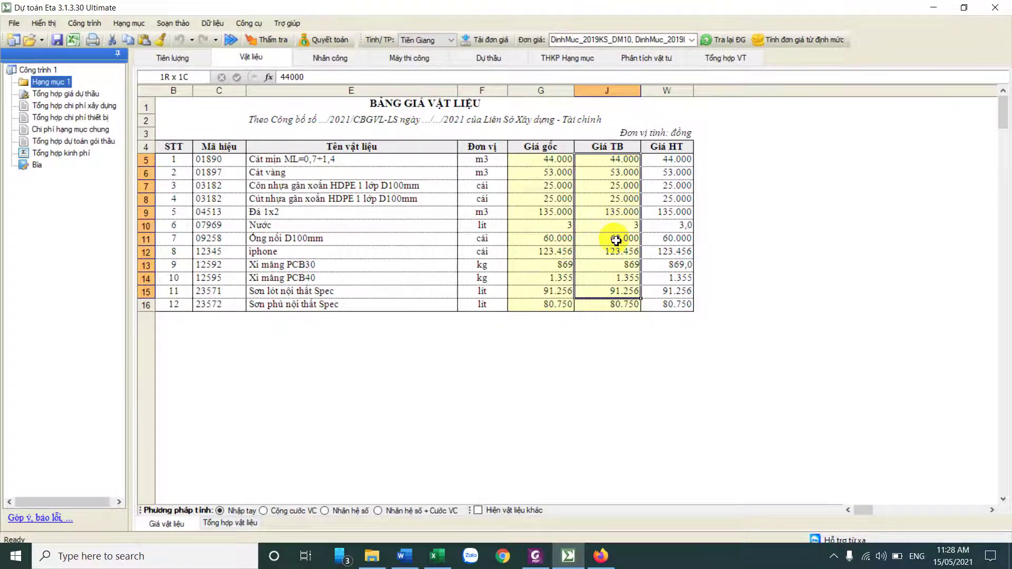
click(605, 215)
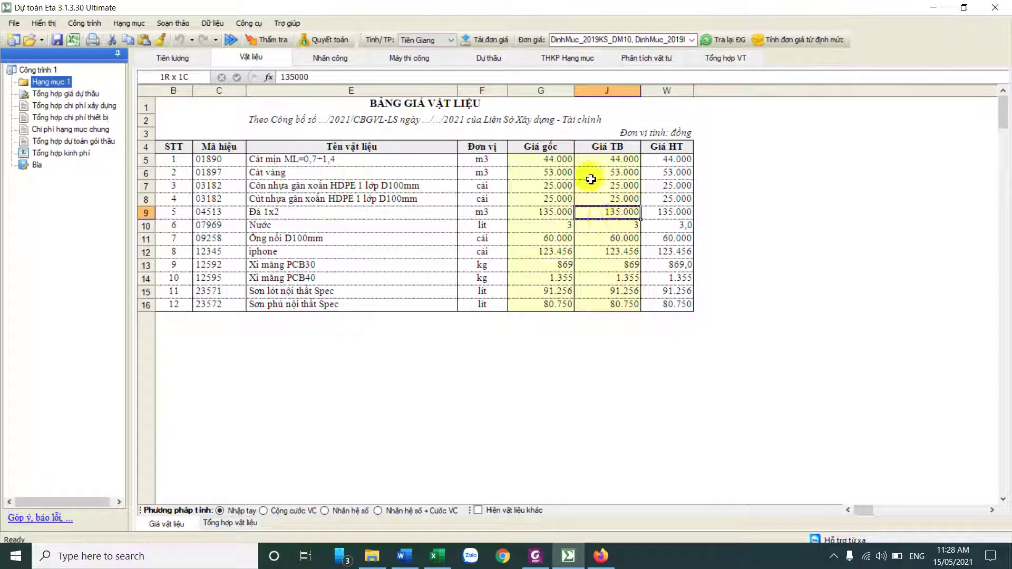
click(614, 162)
text(55555)
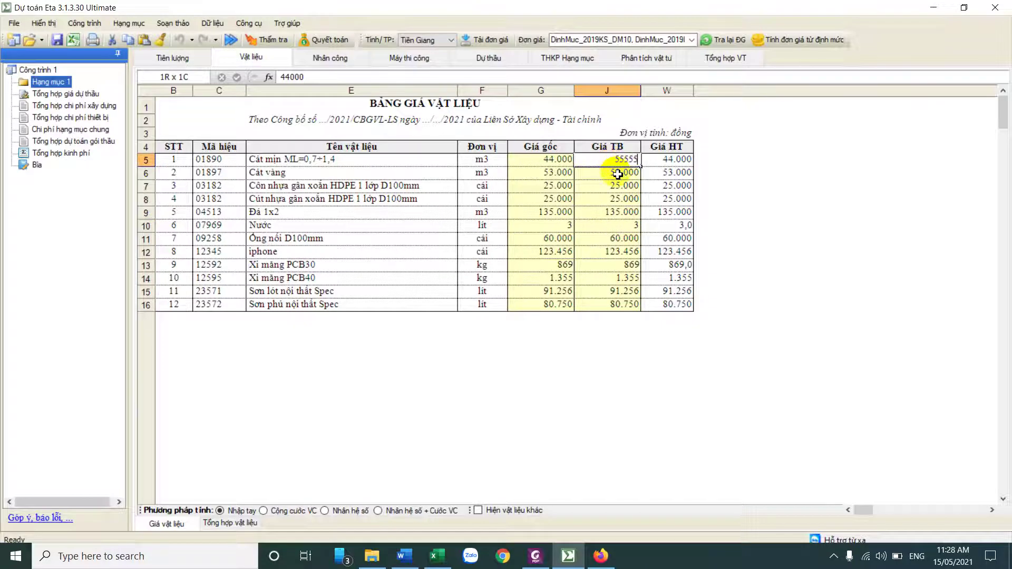
key(Return)
Review the price rows of the sand materials and the PCB30 and PCB40 cements
drag(308, 162, 632, 171)
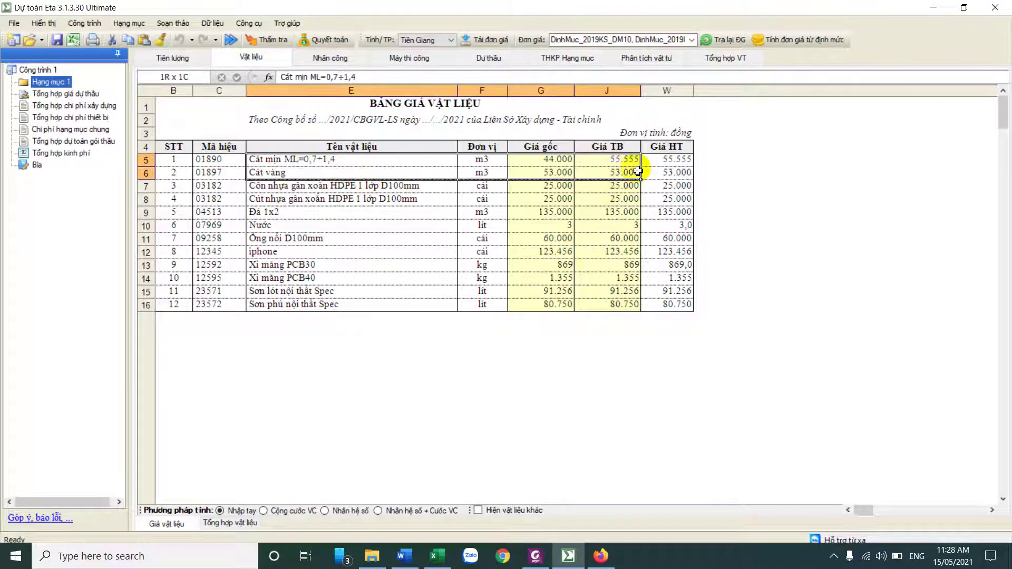
drag(284, 269, 633, 277)
click(632, 277)
click(635, 267)
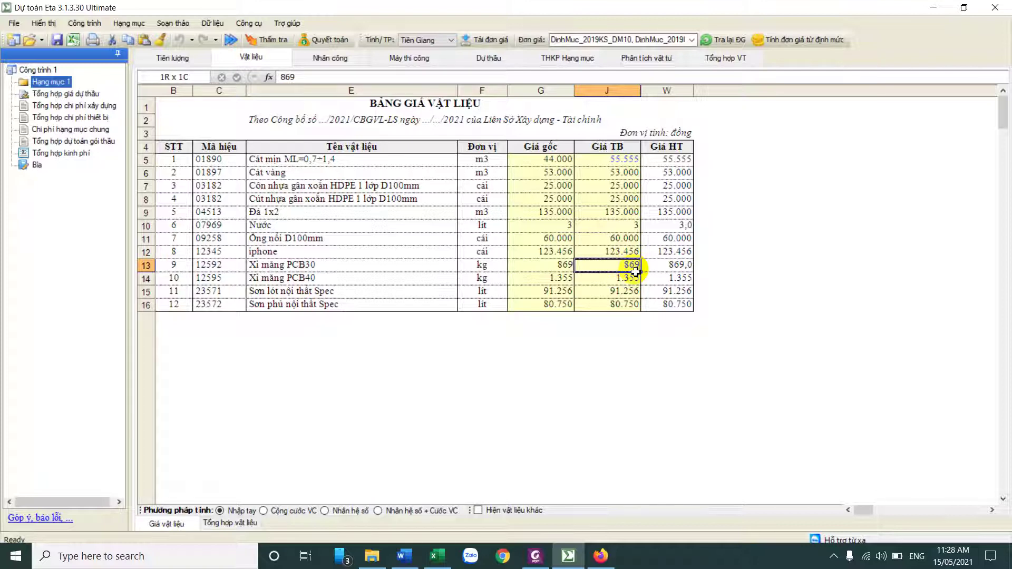
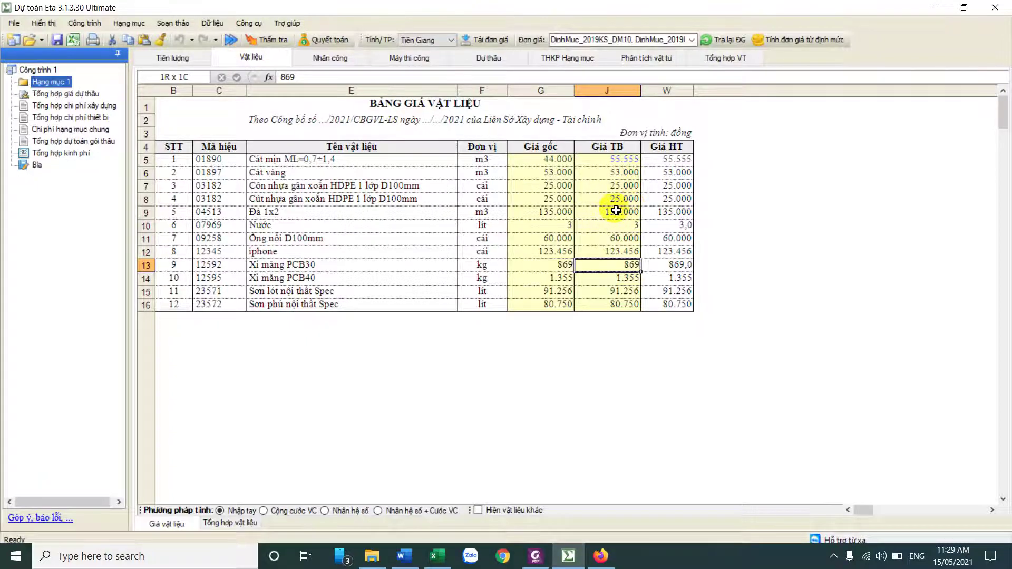
Open the announced prices from the database and download the Tháng 2/2021 price list for Huyện Cái Bè
right_click(616, 211)
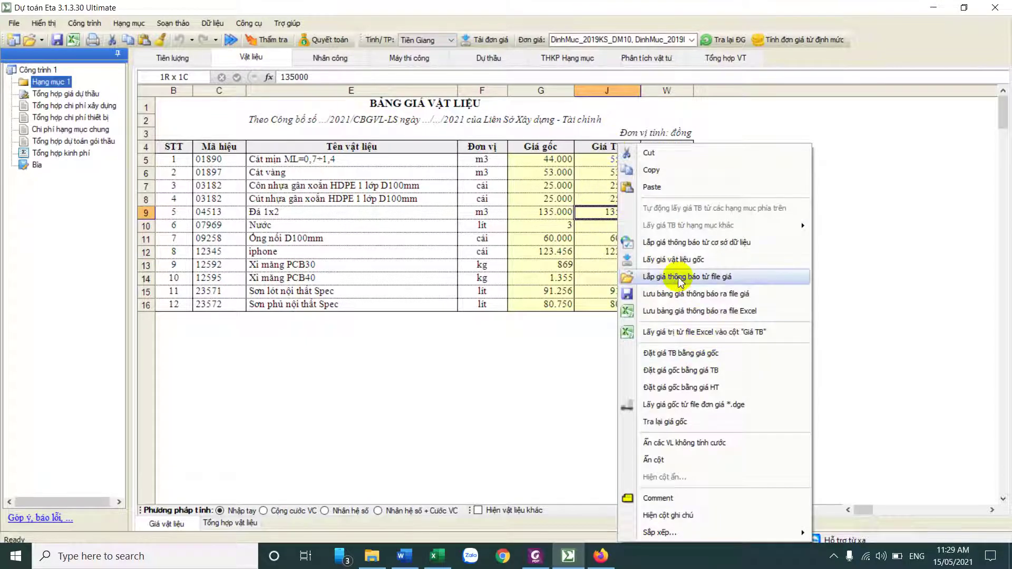
click(665, 244)
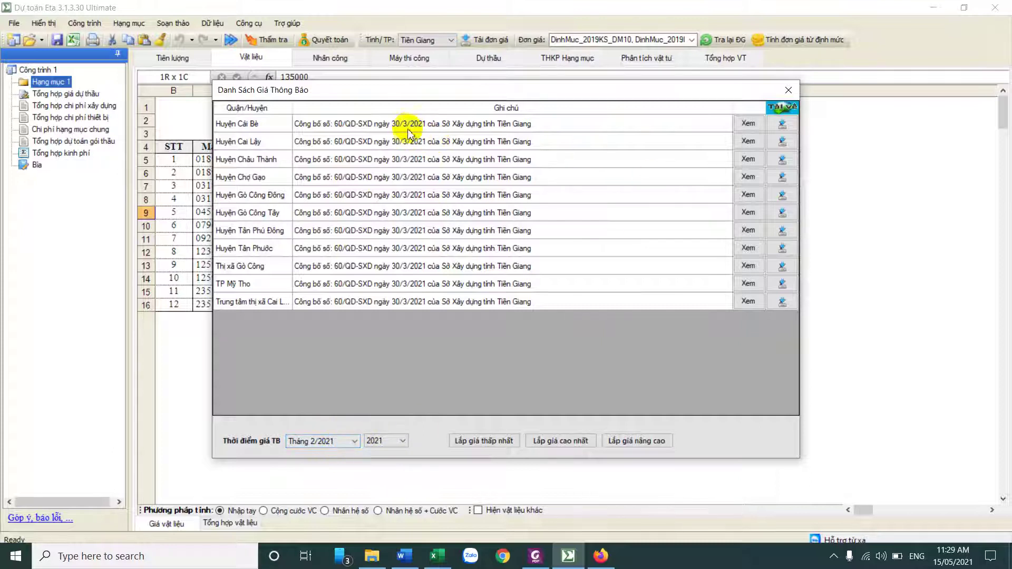
click(429, 129)
click(785, 124)
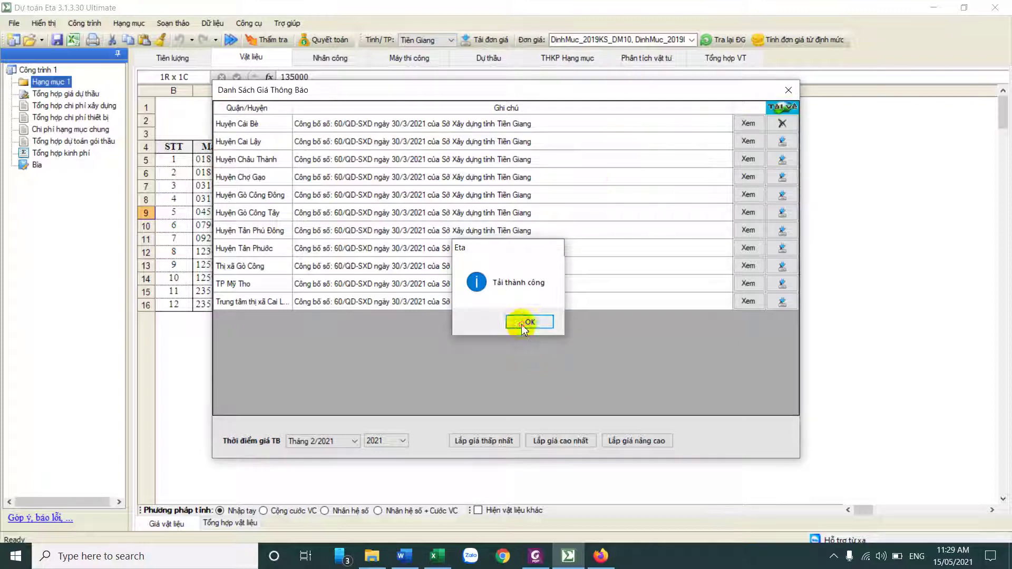
click(523, 321)
Apply the downloaded Huyện Cái Bè announced prices to the Giá TB column of the material price table
click(549, 125)
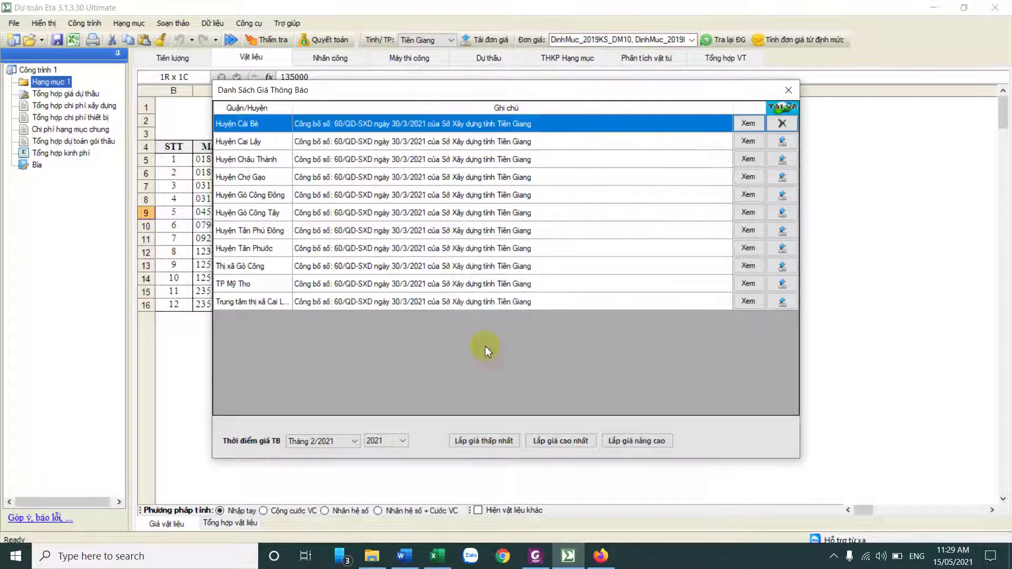
click(587, 448)
click(506, 446)
click(542, 323)
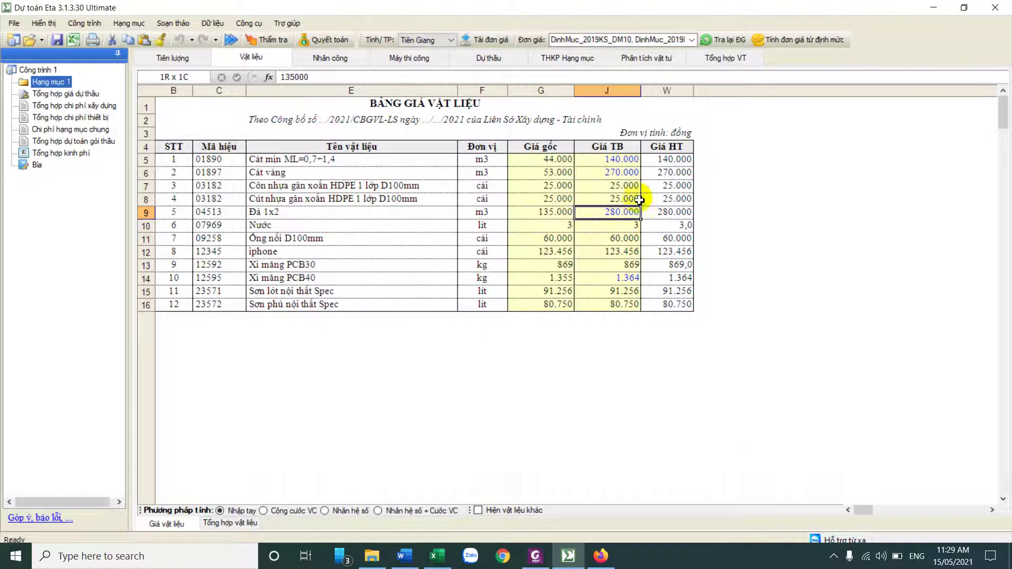
Check the Giá TB column, including the Spec paint rows and the HDPE D100mm fitting rows
drag(620, 161, 630, 306)
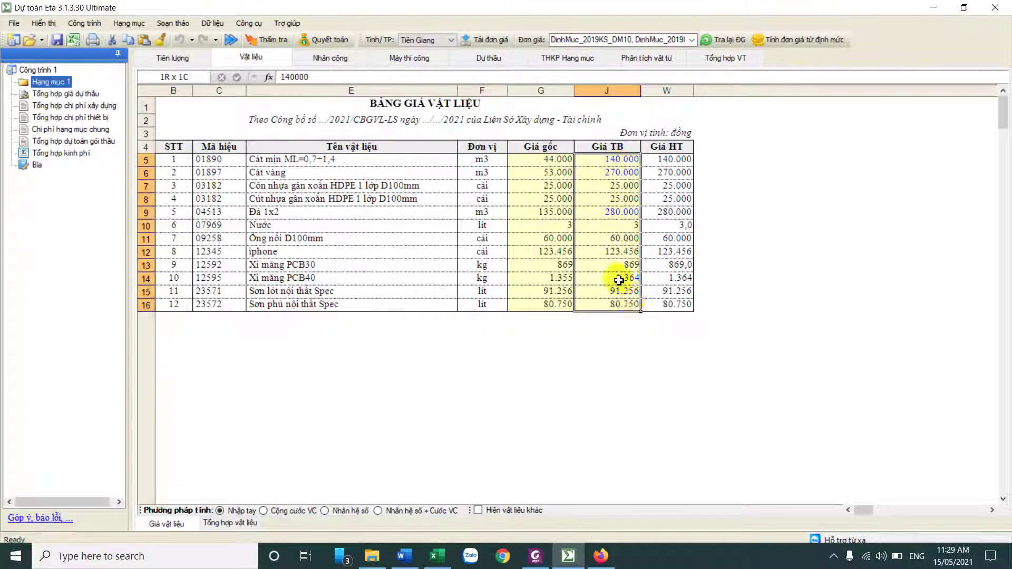
click(611, 160)
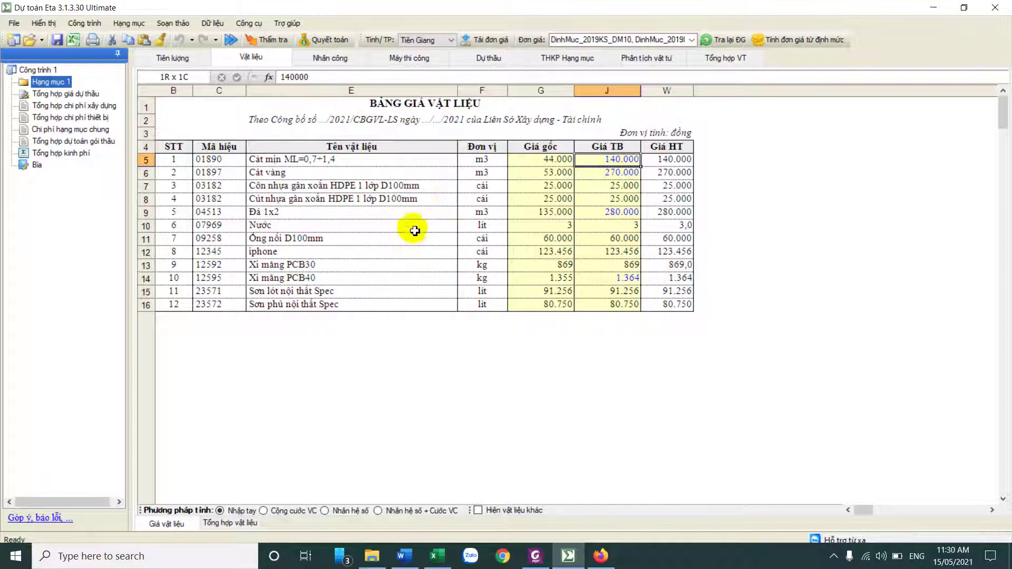
drag(338, 293, 596, 301)
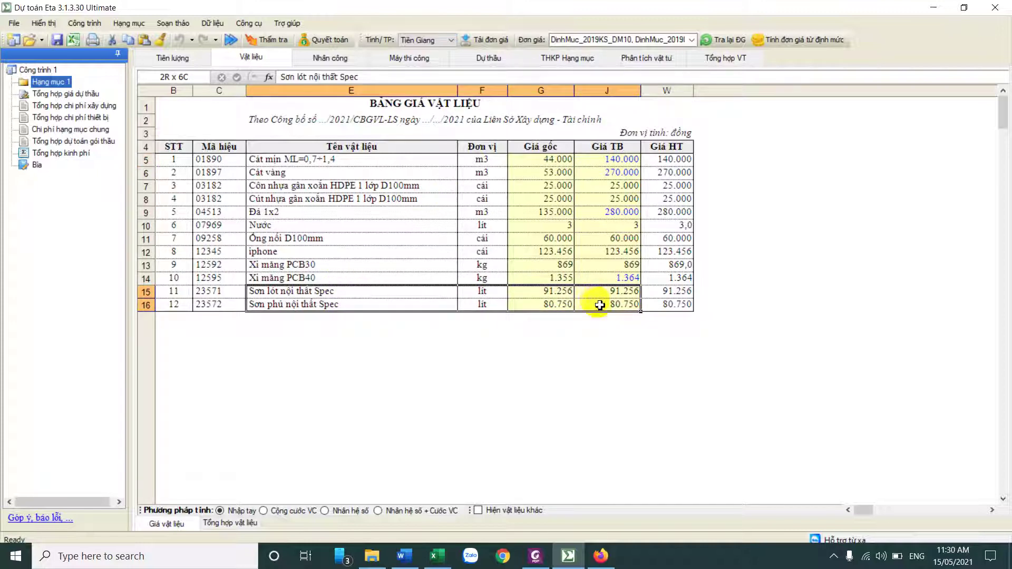
drag(316, 187, 597, 203)
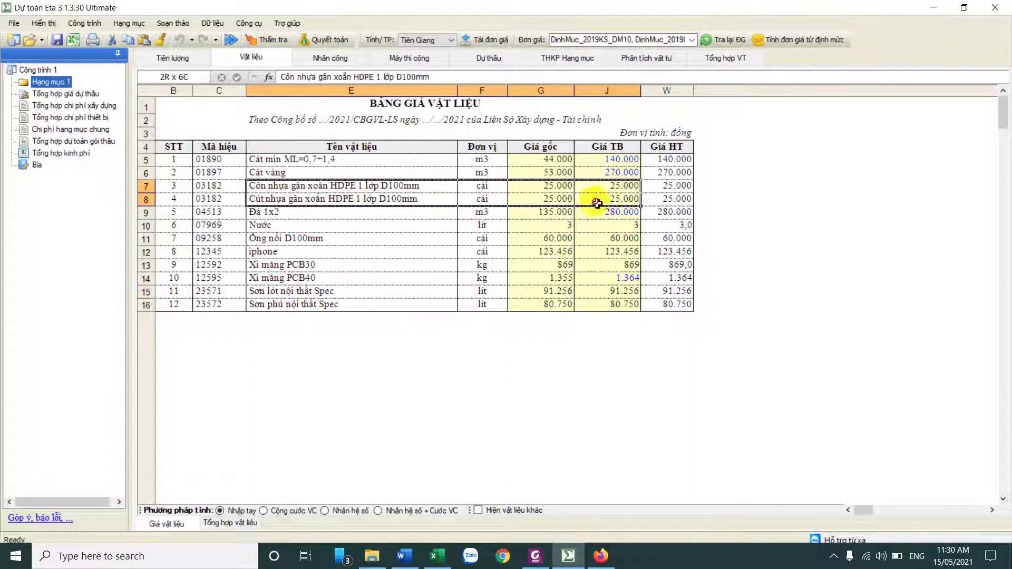
Set the Giá TB of Cút nhựa gân xoắn HDPE 1 lớp D100mm to 4444
click(605, 204)
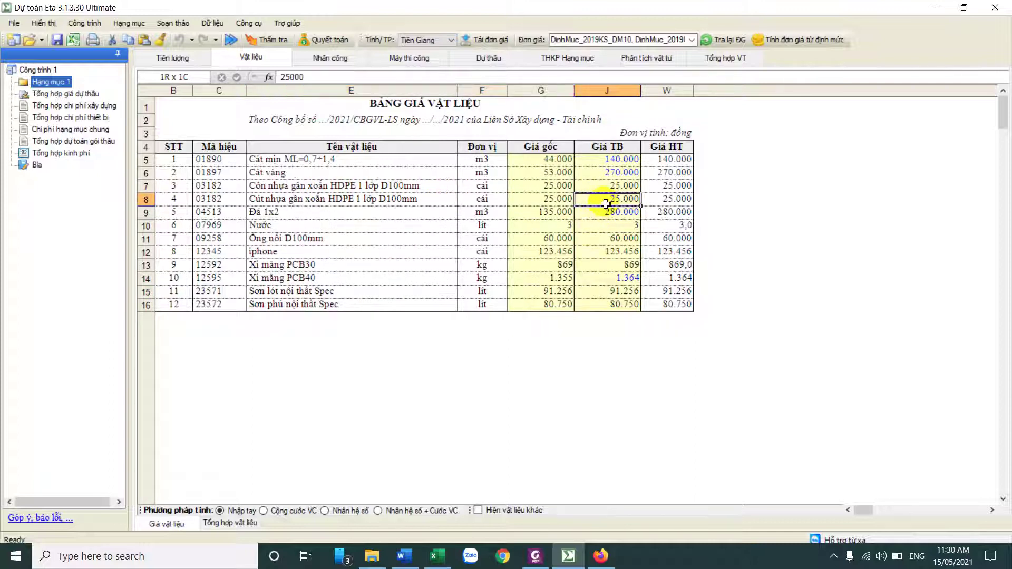
text(4444)
key(Return)
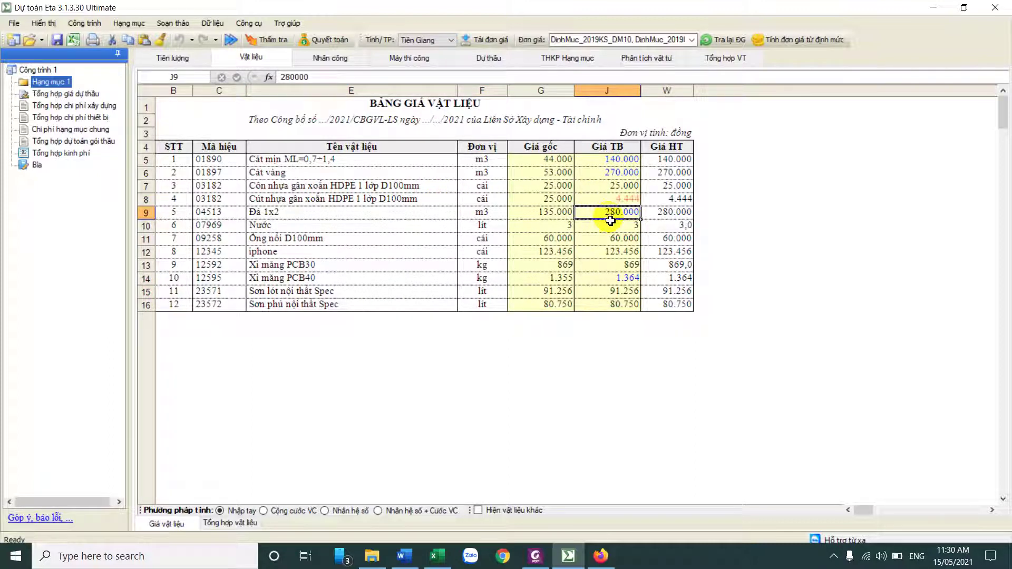
Open the material summary at site prices and examine its quantities, amounts and total material cost
drag(613, 159, 631, 310)
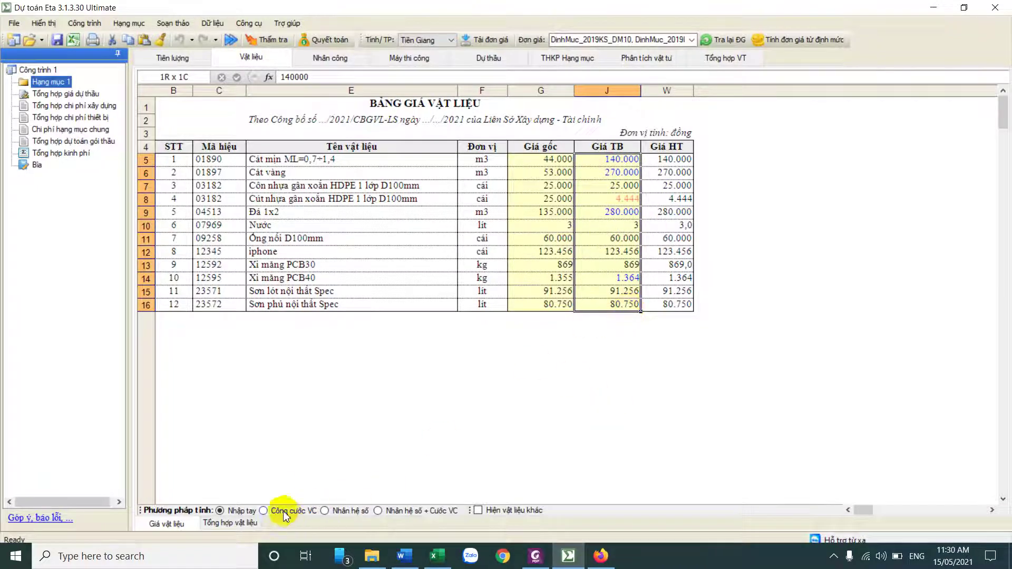
click(230, 523)
drag(232, 173, 569, 315)
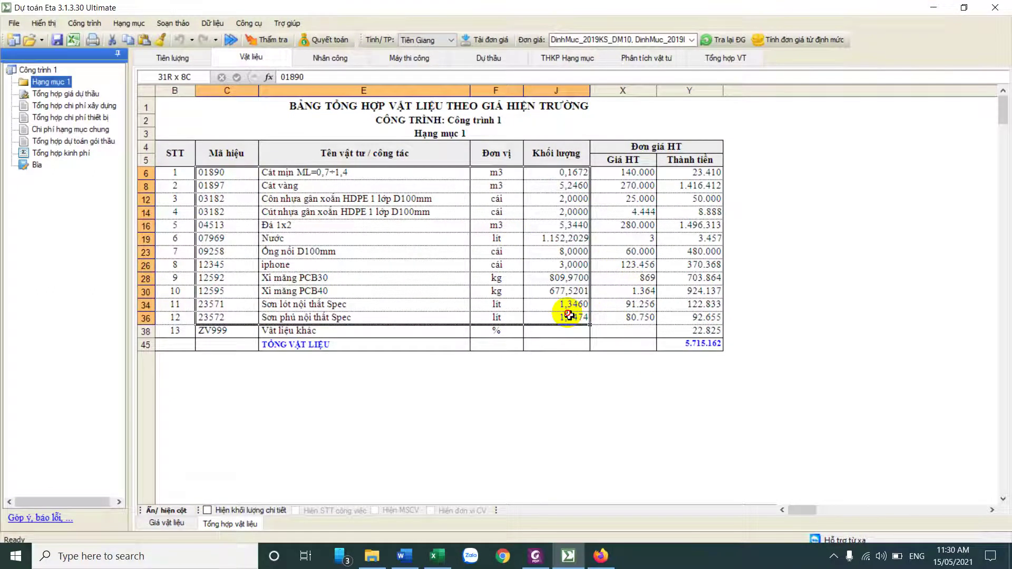
drag(543, 190, 569, 314)
click(548, 177)
drag(548, 177, 564, 305)
drag(695, 174, 701, 345)
click(701, 345)
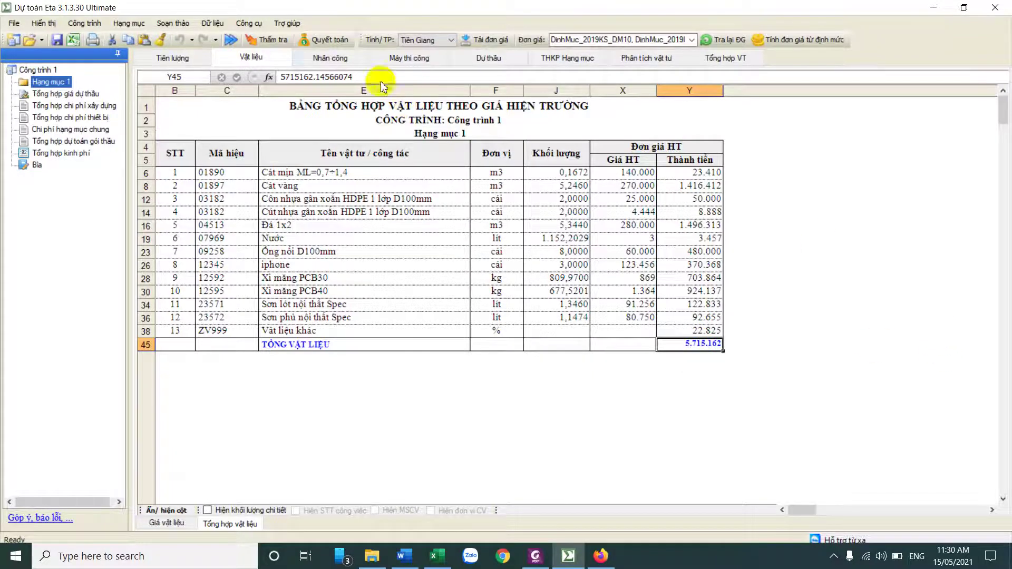
Open the labor price table, and switch to the Word guide to read the decision and area behind the labor unit prices
click(334, 58)
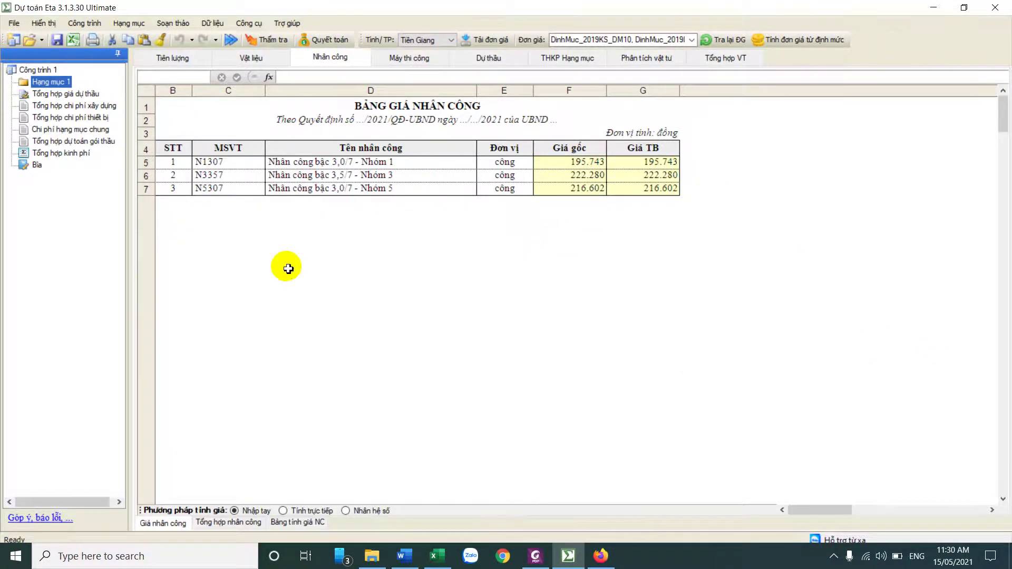
click(404, 556)
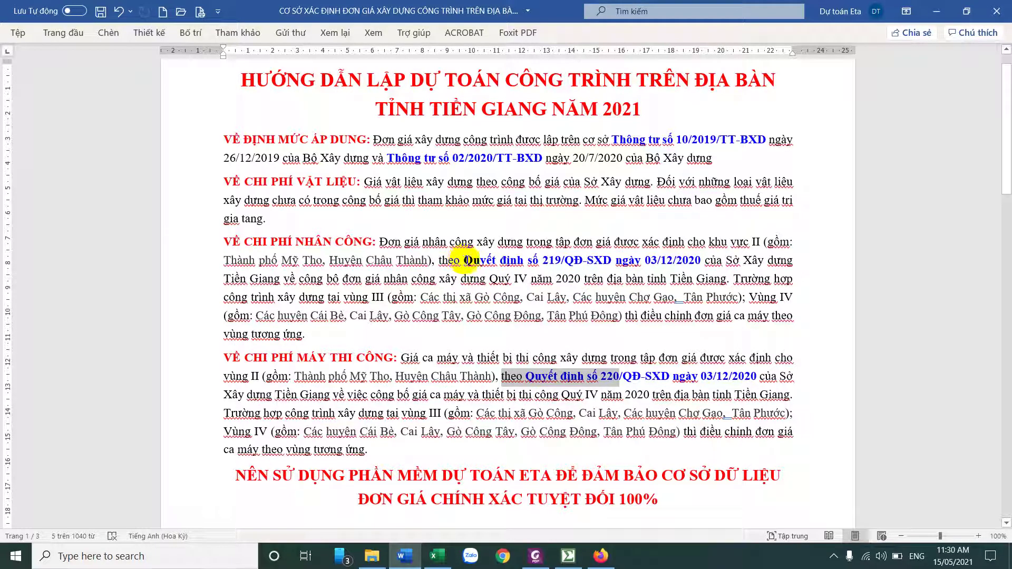
drag(466, 260, 691, 266)
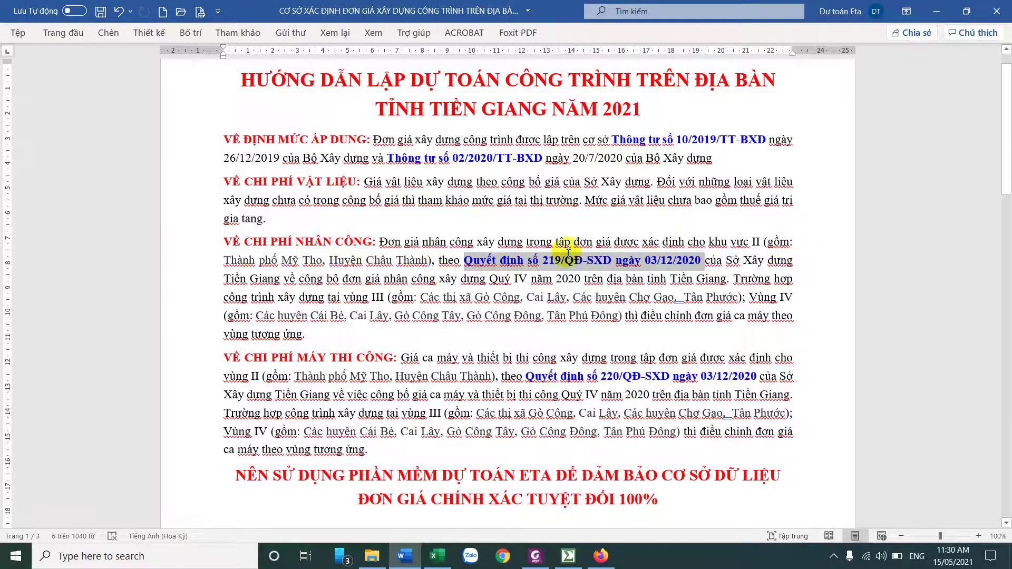
drag(230, 267, 431, 264)
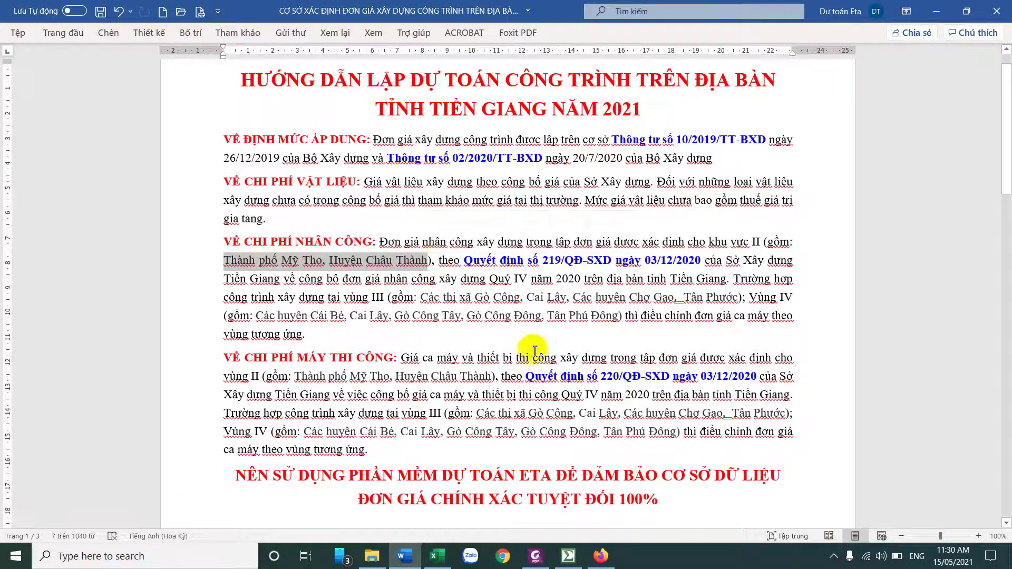
Switch back to Dự toán Eta and open the labor summary at site prices to view the labor quantities and amounts
click(568, 556)
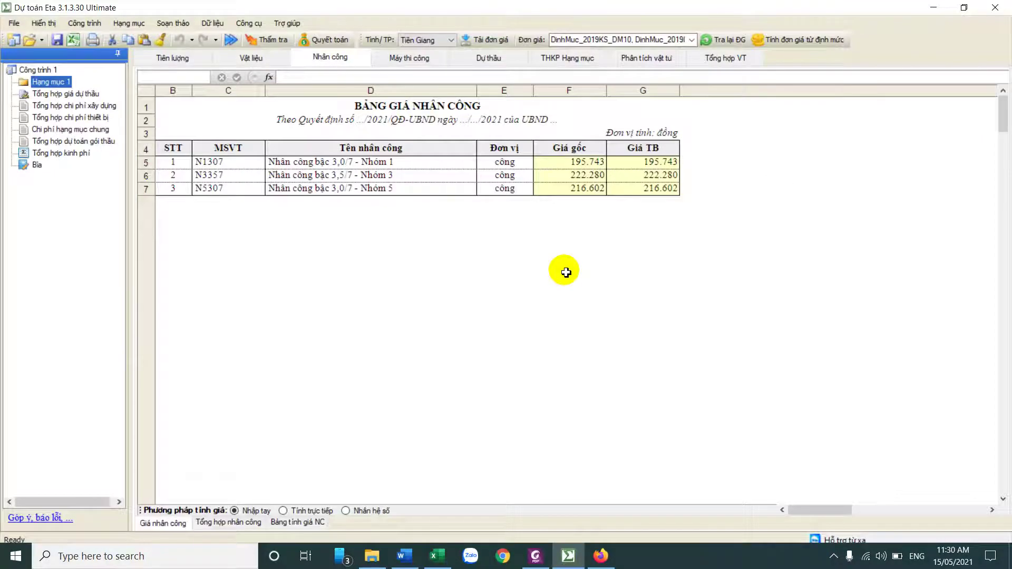
click(663, 166)
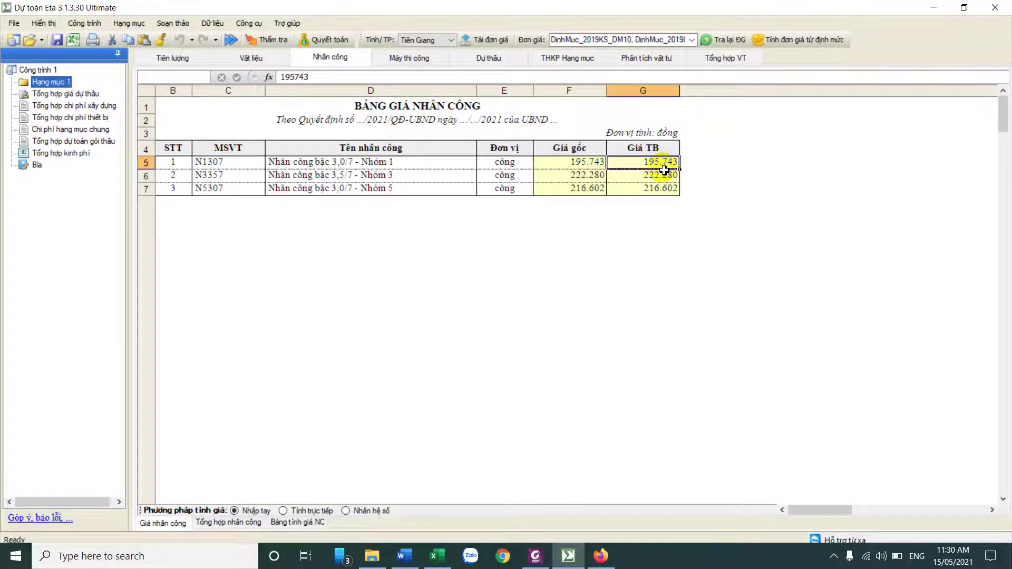
click(228, 523)
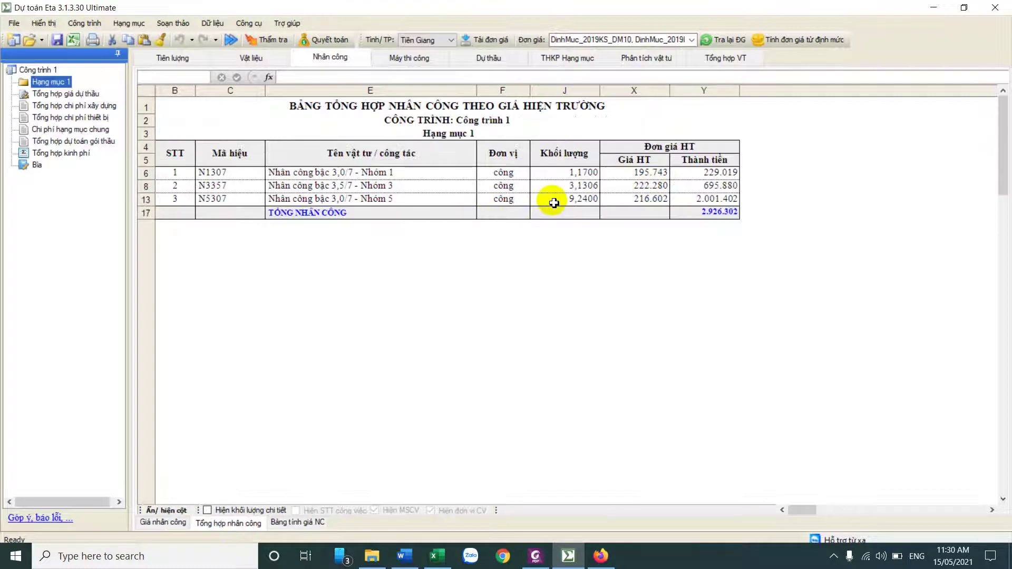
Return to the labor price table, and switch to the Foxit PhantomPDF labor decision to compare unit prices by group and region
drag(331, 176, 671, 203)
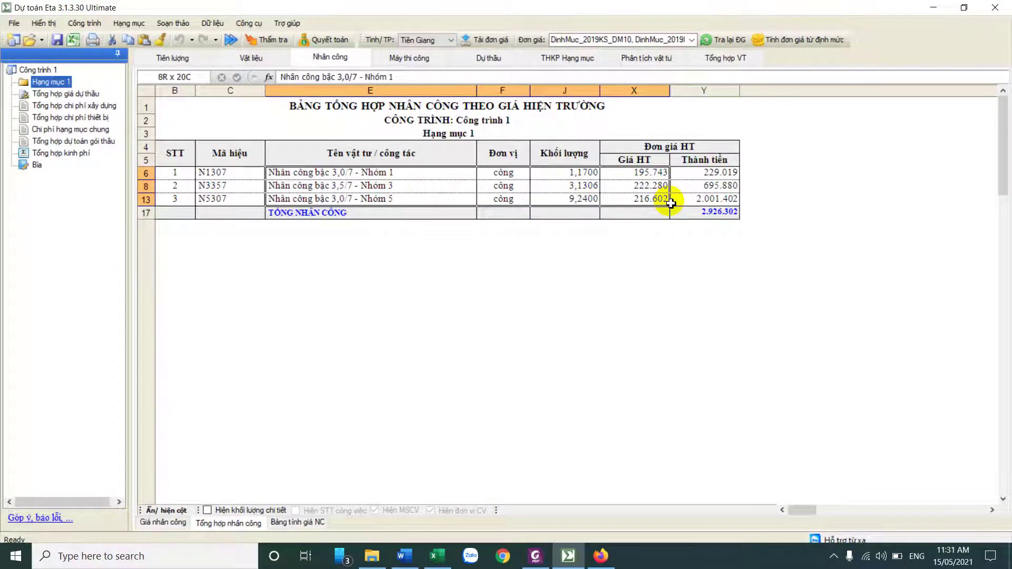
click(163, 522)
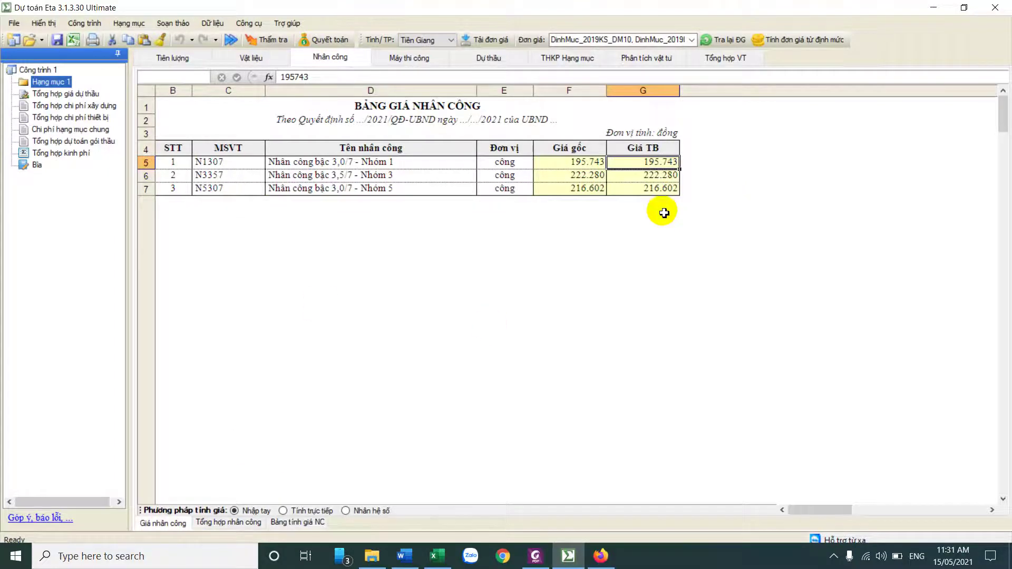
click(541, 552)
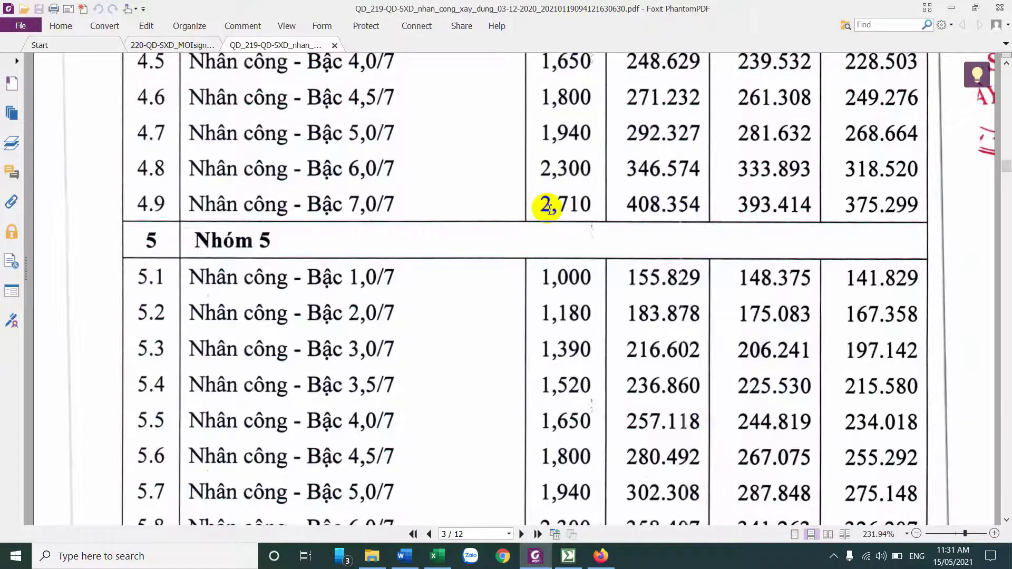
scroll(612, 274, up, 4)
scroll(618, 281, up, 8)
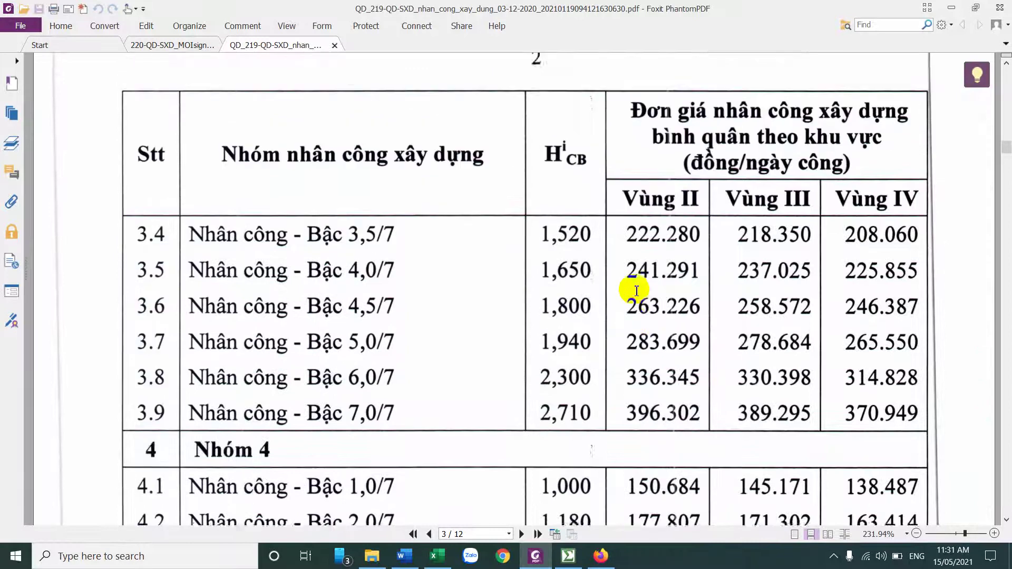
drag(643, 334, 759, 377)
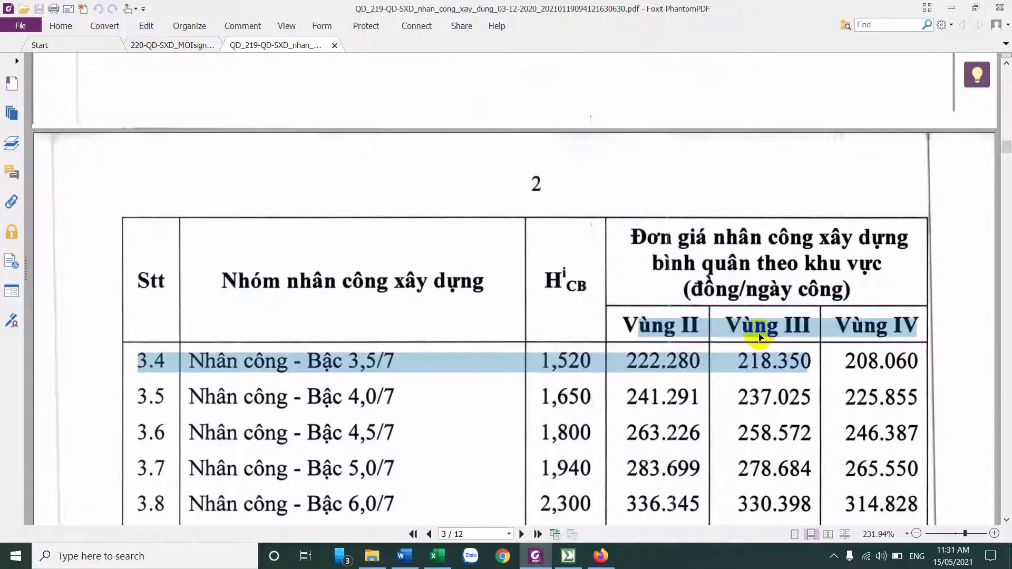
scroll(759, 364, up, 10)
scroll(831, 377, up, 10)
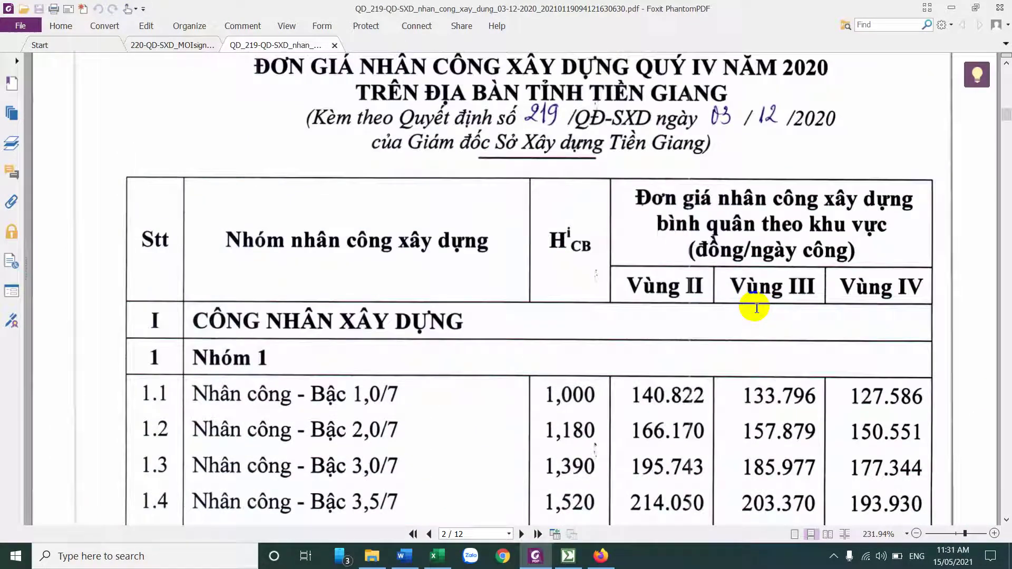
scroll(745, 309, down, 2)
Switch back to Dự toán Eta and download the announced labor price lists from the database for the Giá TB column
click(568, 556)
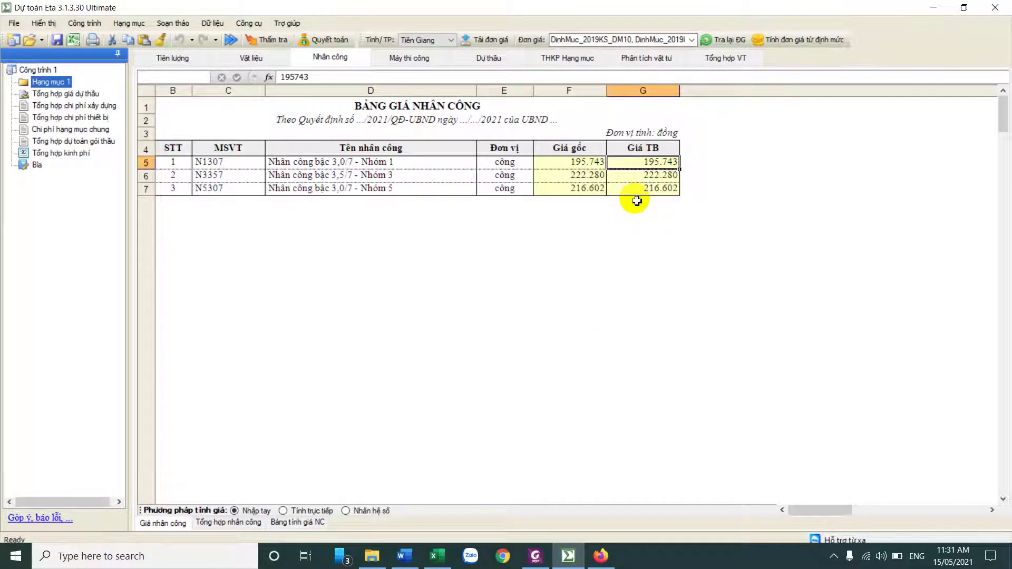
right_click(627, 168)
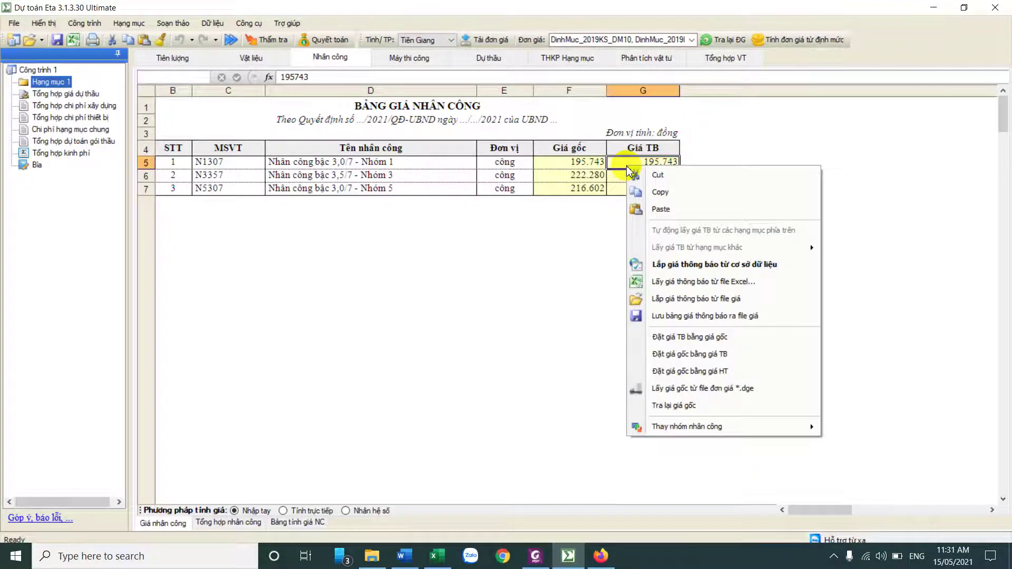
click(664, 271)
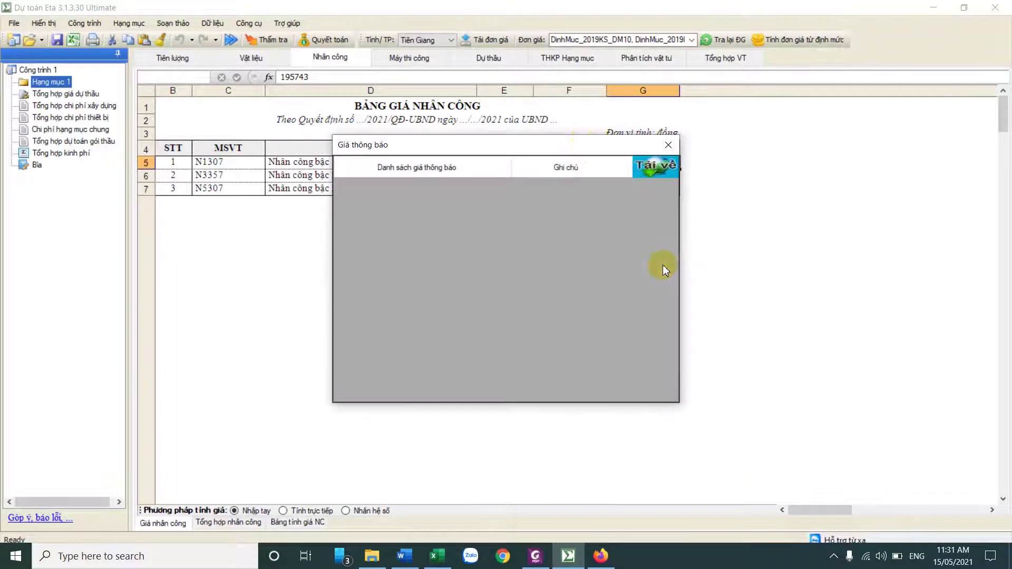
click(655, 175)
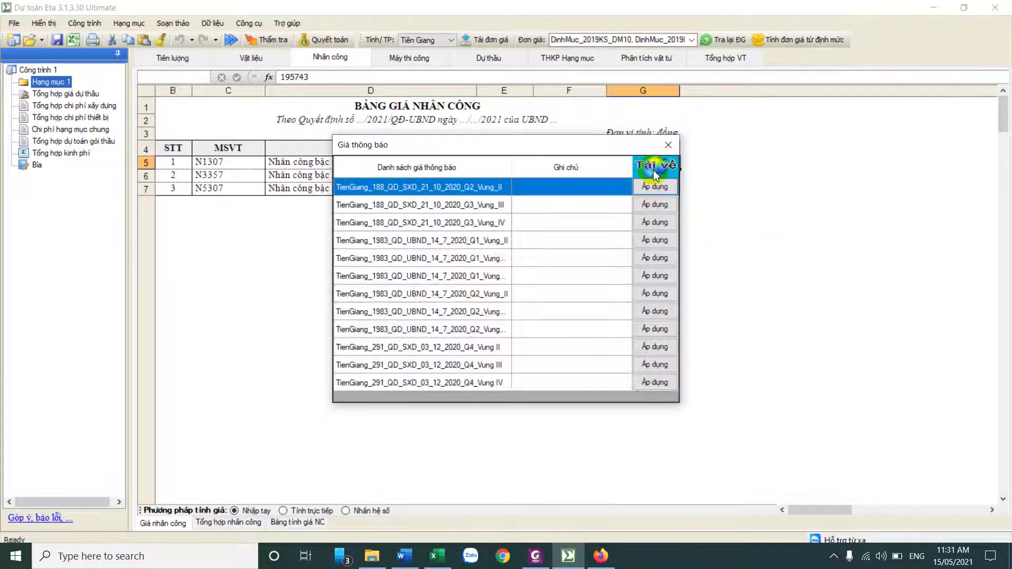
click(436, 384)
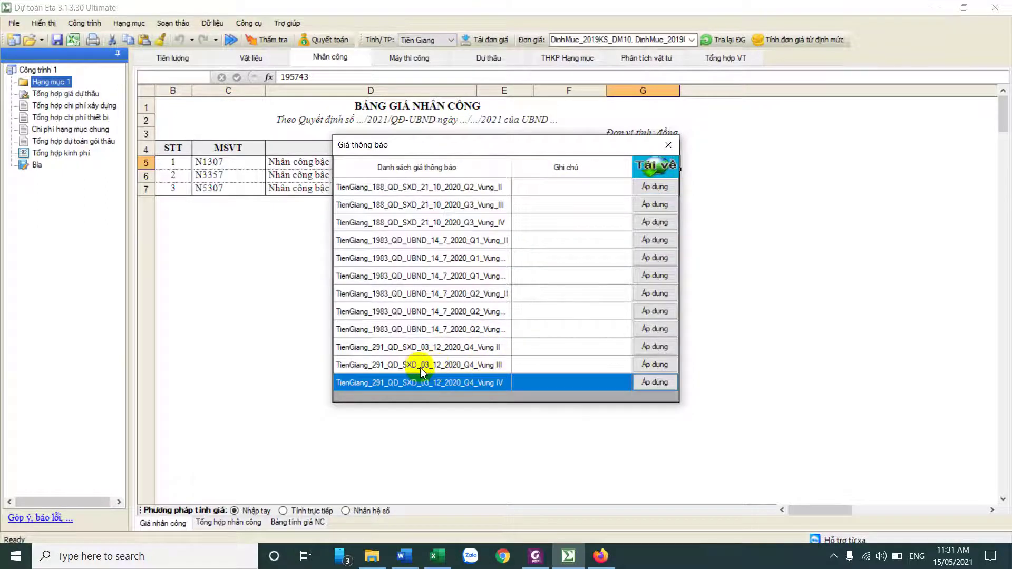
click(402, 371)
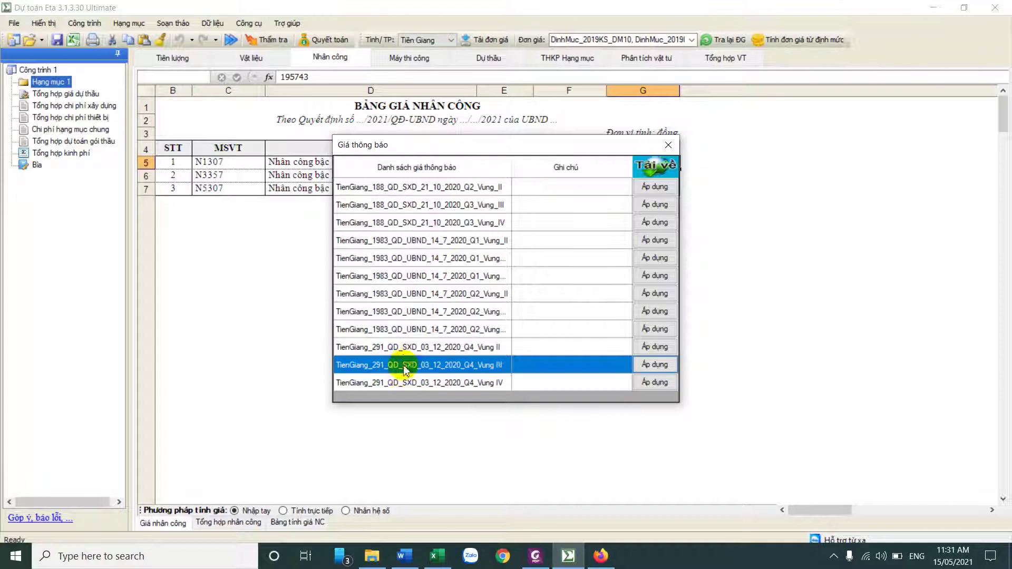
Check the title, decision number and date of the labor price decision in Foxit PhantomPDF, and return to Dự toán Eta
click(536, 556)
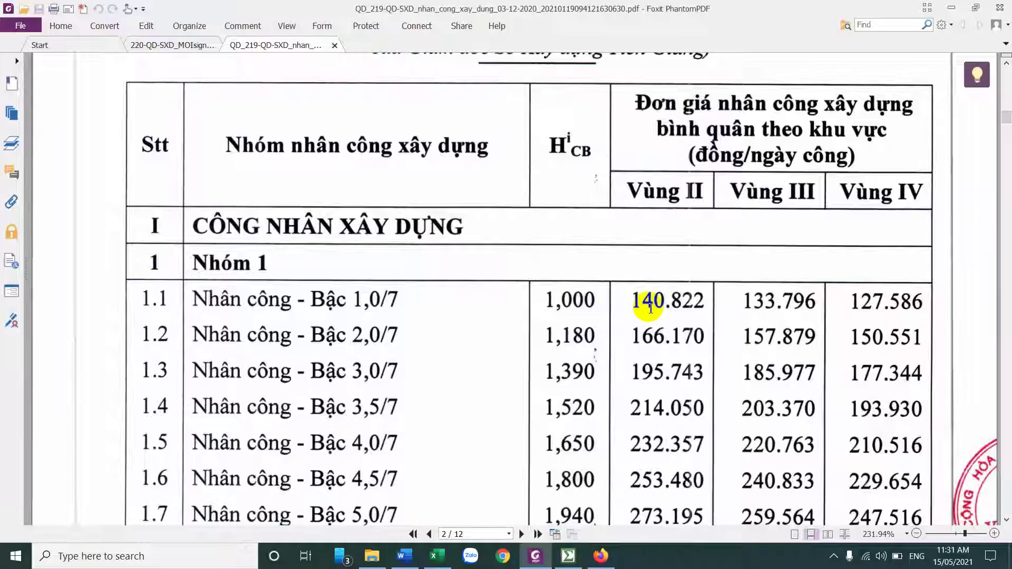
scroll(633, 315, up, 10)
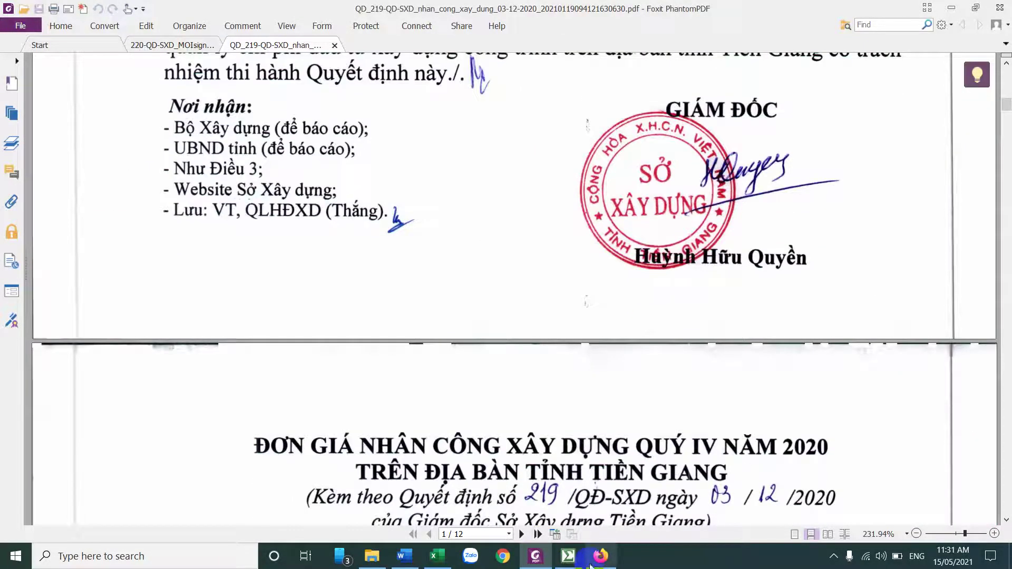
click(568, 556)
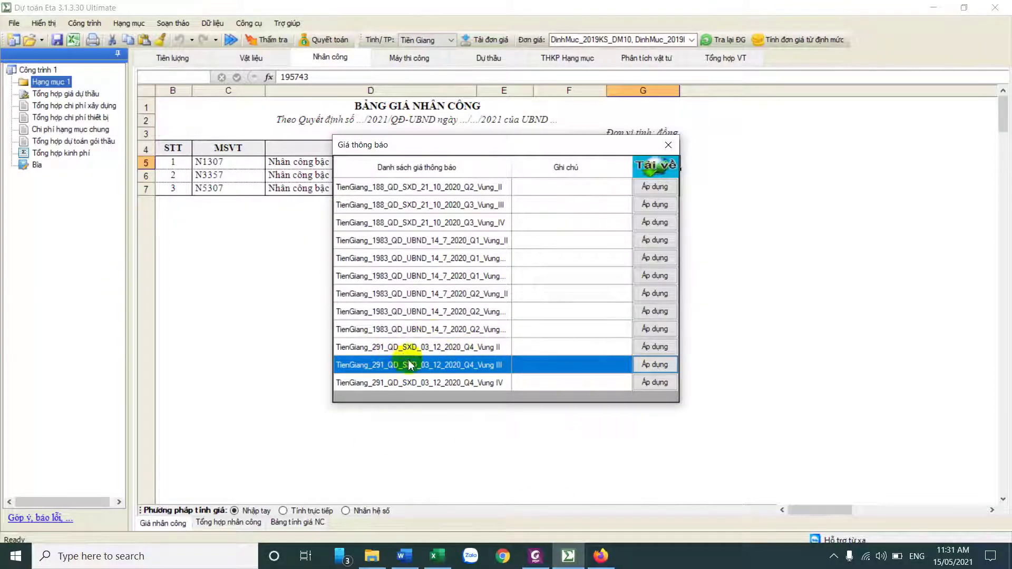
Apply the announced labor price list TienGiang_291_QD_SXD_03_12_2020_Q4_Vung III to the Giá TB column
click(461, 383)
click(463, 366)
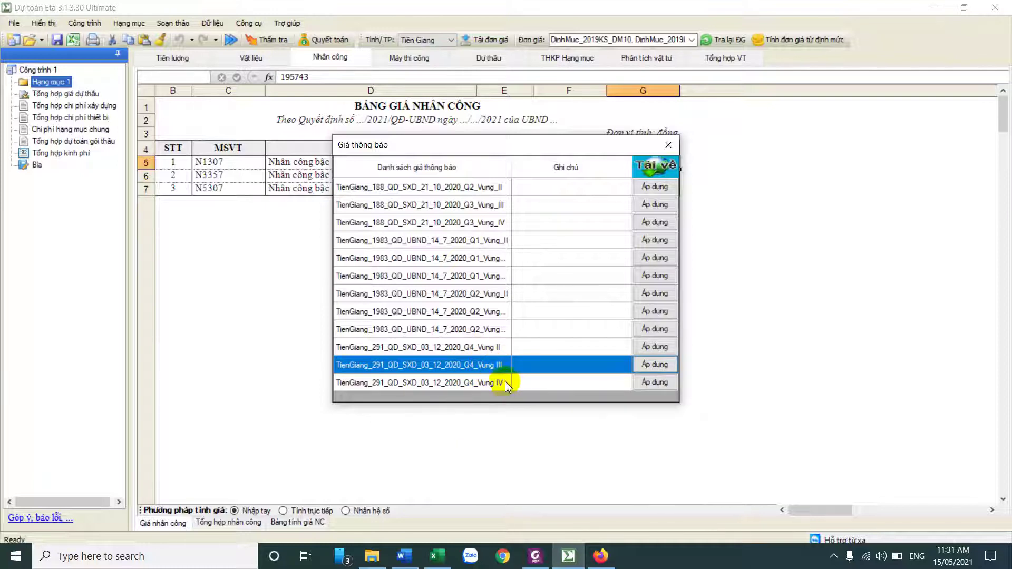
click(655, 365)
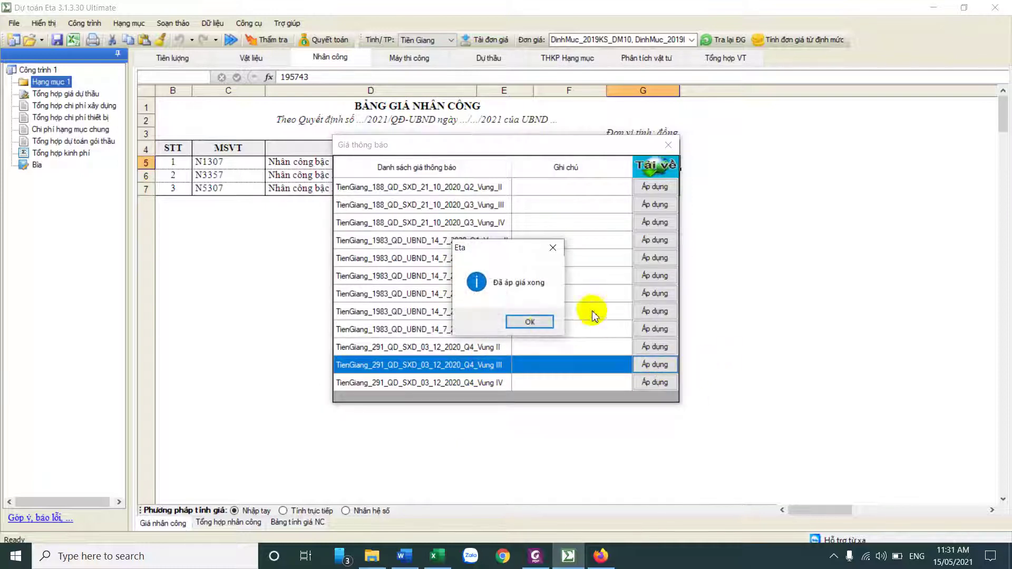
click(529, 321)
drag(644, 162, 651, 192)
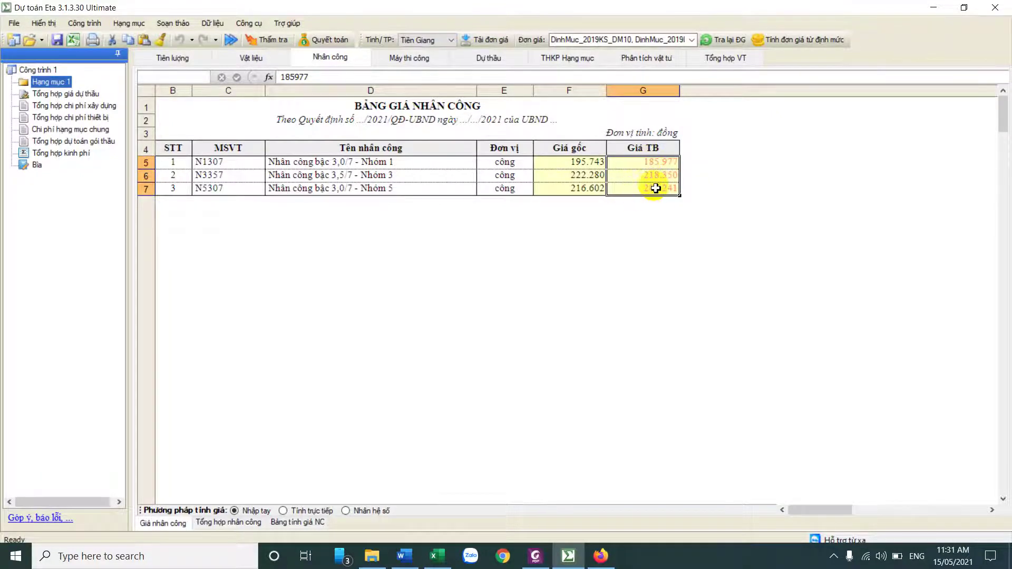
Open the labor summary at site prices and examine the labor amounts and total labor cost
click(232, 523)
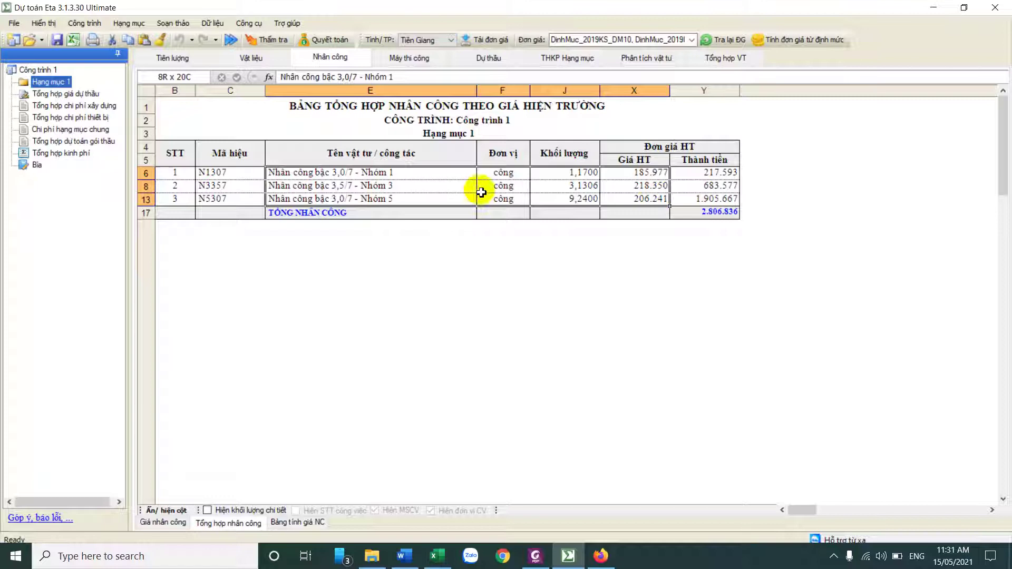
drag(335, 174, 692, 187)
click(712, 213)
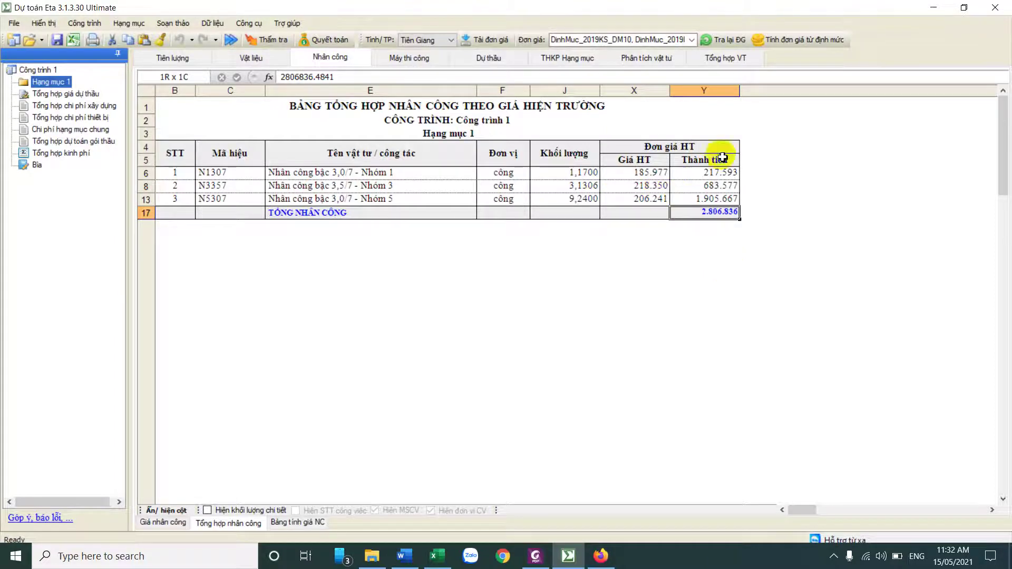
Review the announced labor price lists again from the labor price table, and close them without applying any
click(184, 524)
right_click(648, 177)
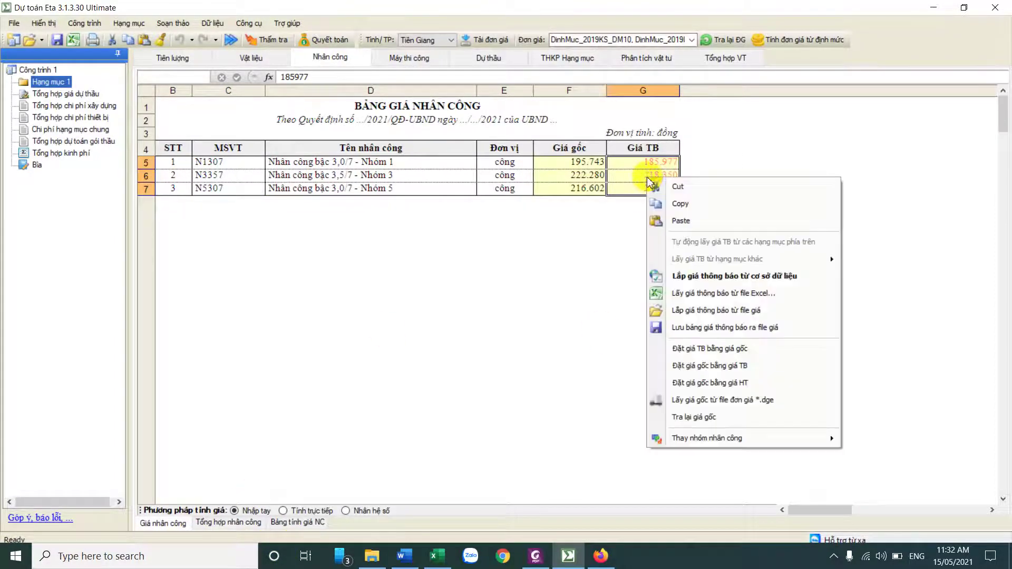
click(694, 276)
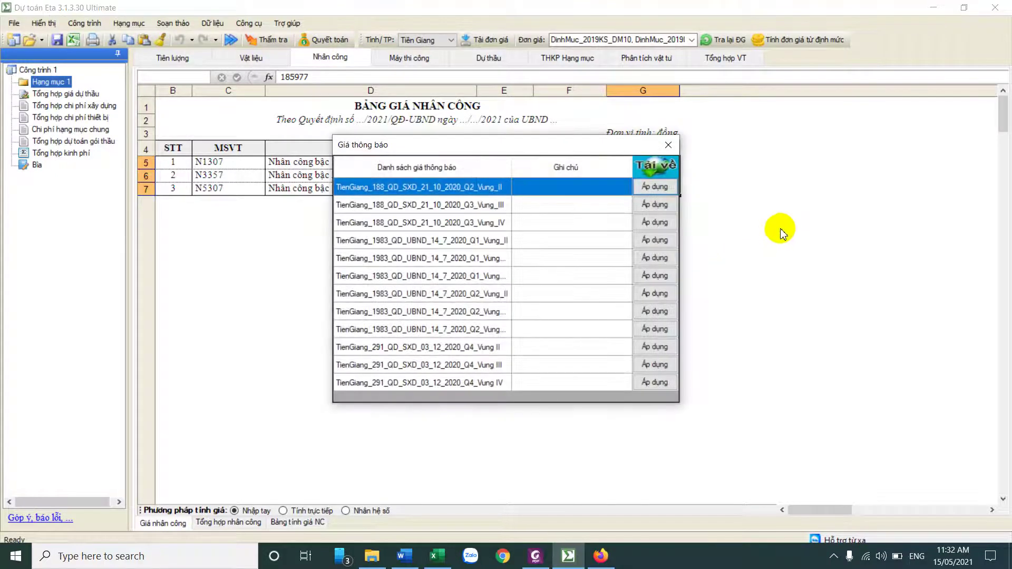
click(476, 364)
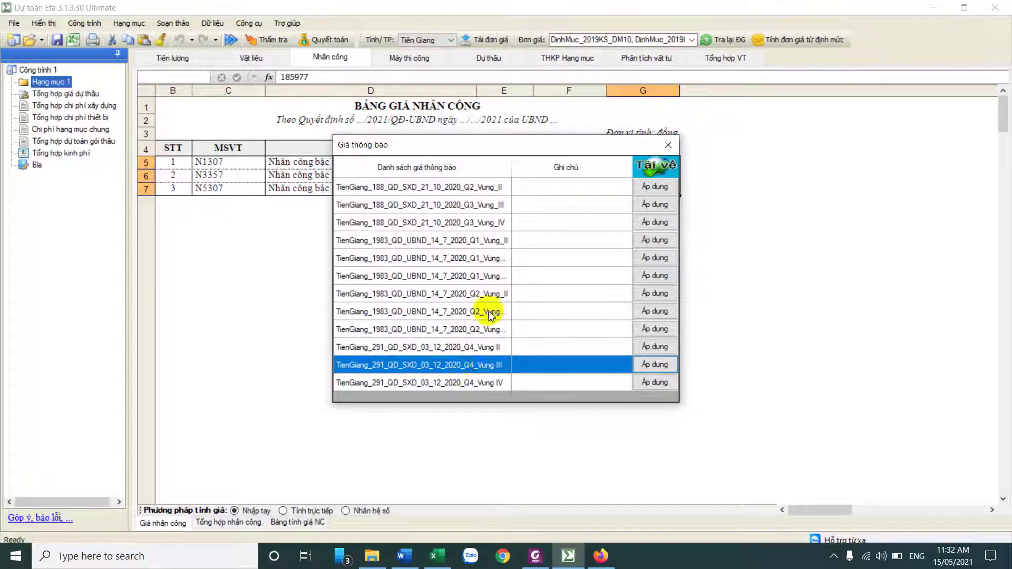
click(667, 166)
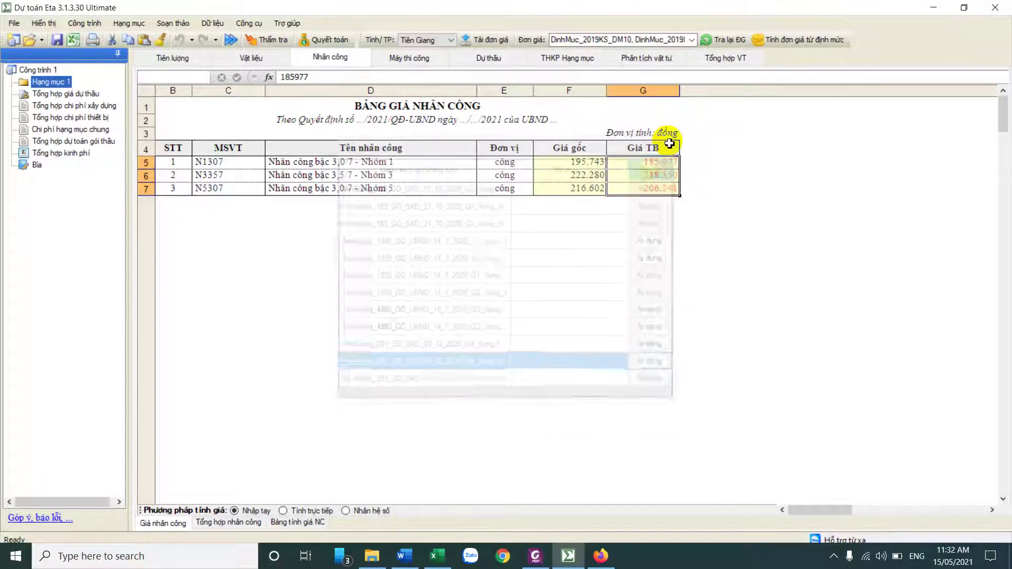
Open the machine shift price table, and read the title and number of decision 220/QĐ-SXD in Foxit PhantomPDF
click(391, 59)
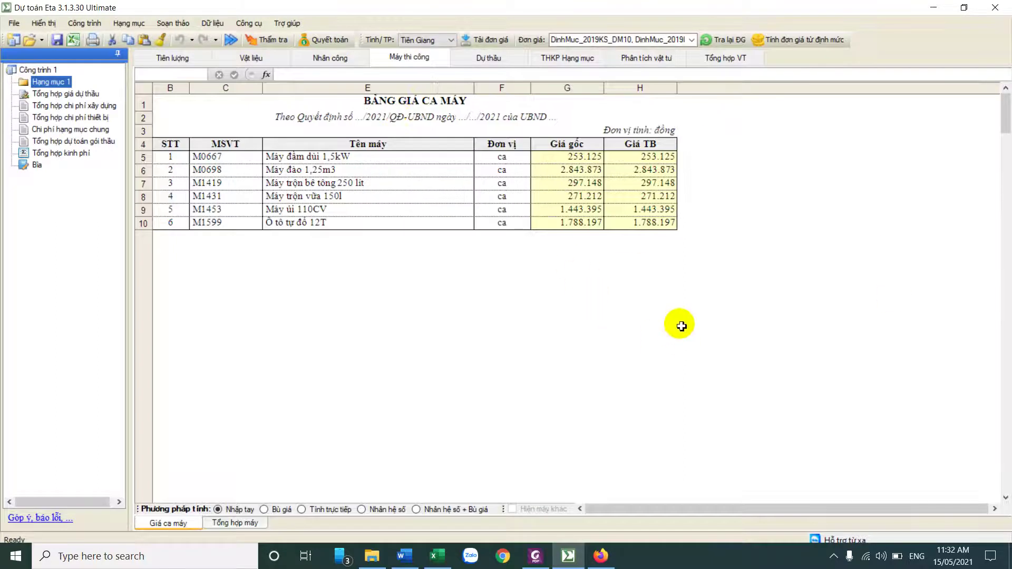
click(535, 556)
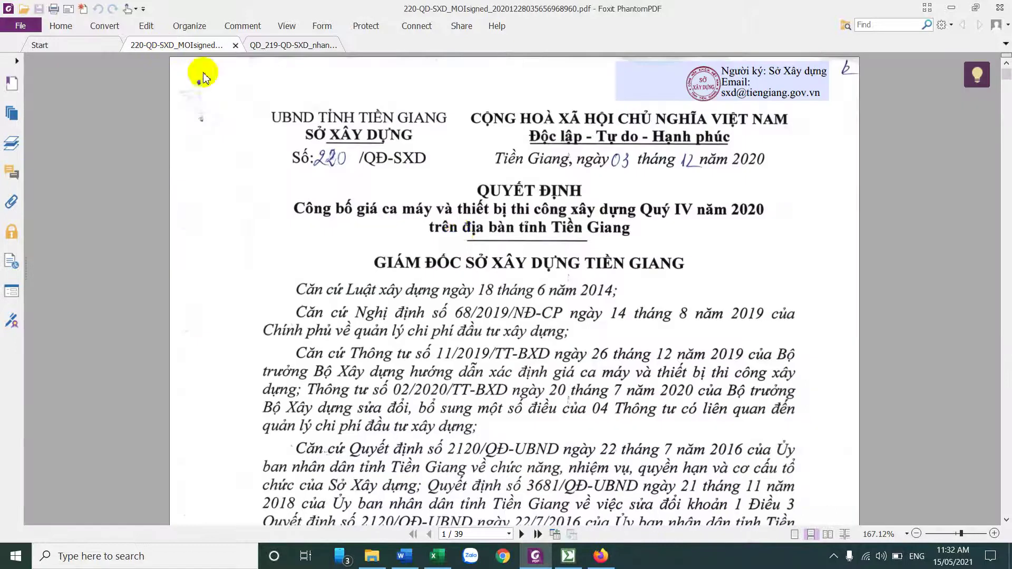
click(162, 45)
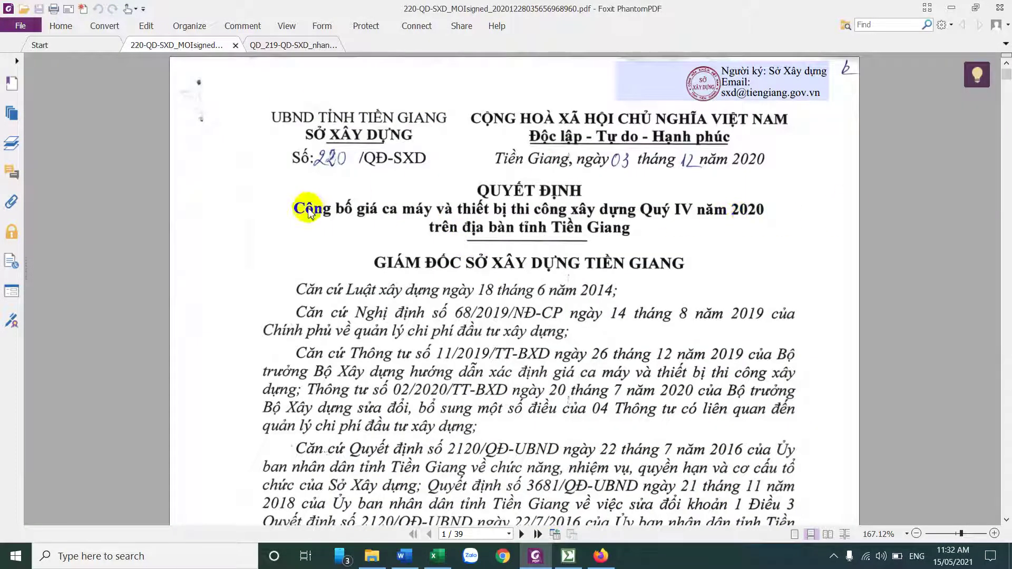
drag(291, 208, 667, 252)
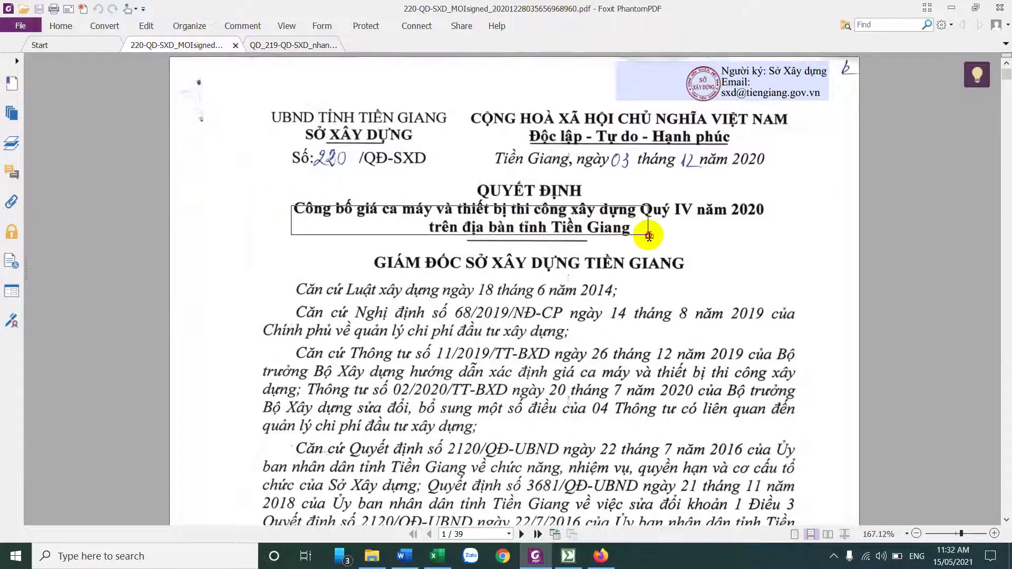
click(728, 239)
drag(287, 200, 448, 221)
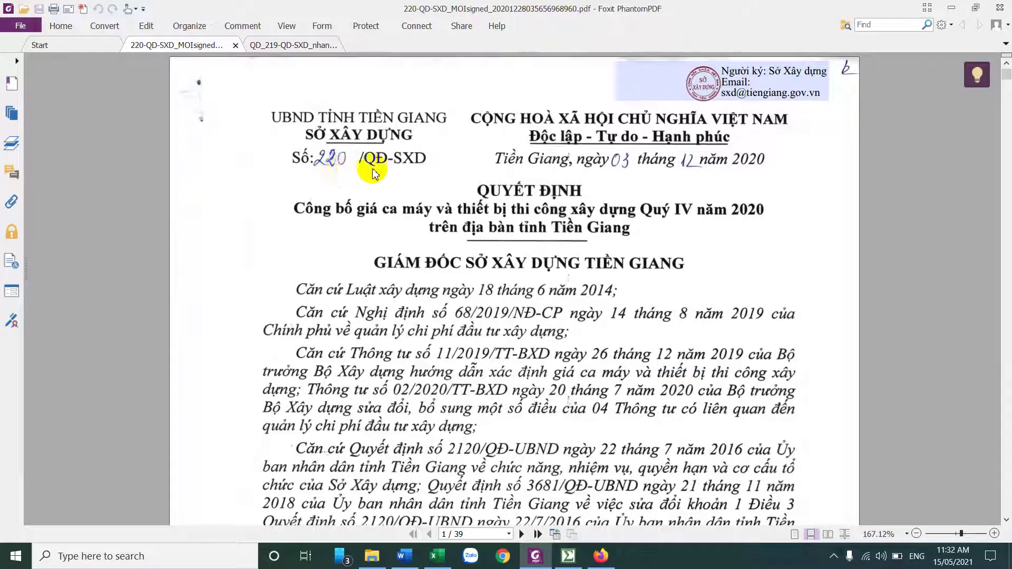
Switch back to Dự toán Eta and download the announced machine shift price lists from the database for the Giá TB column
click(568, 558)
click(640, 169)
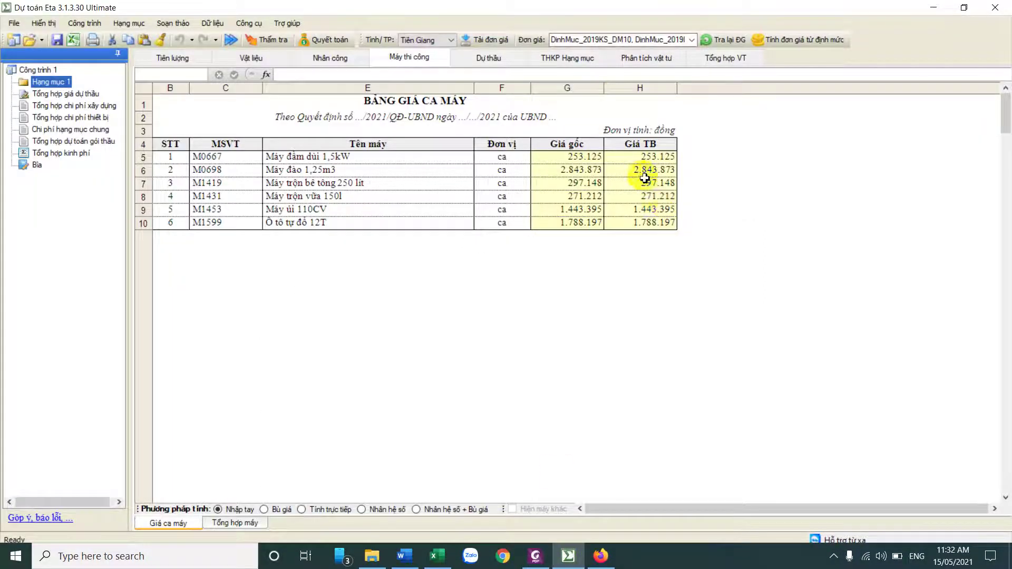
right_click(640, 171)
click(692, 271)
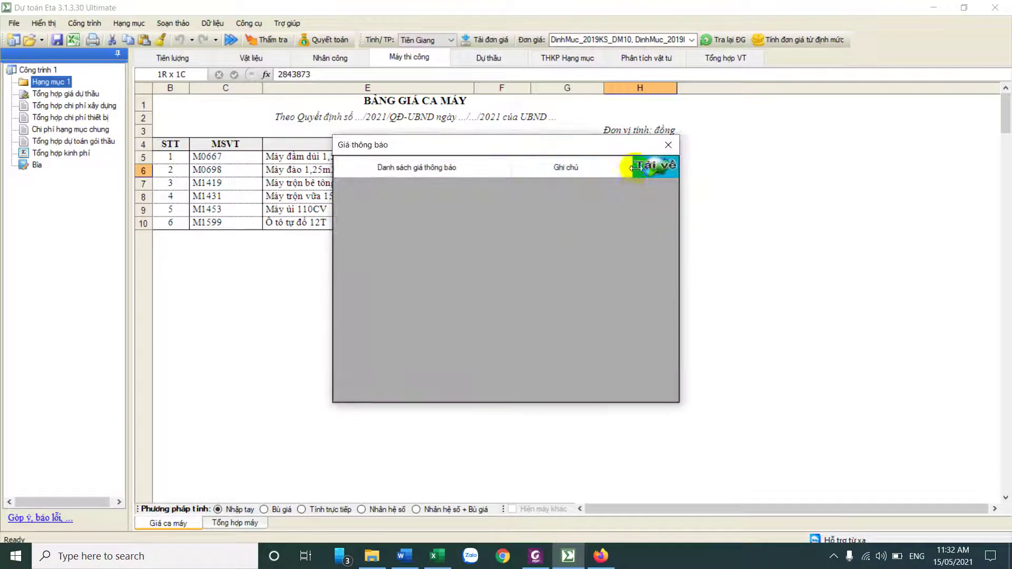
click(669, 174)
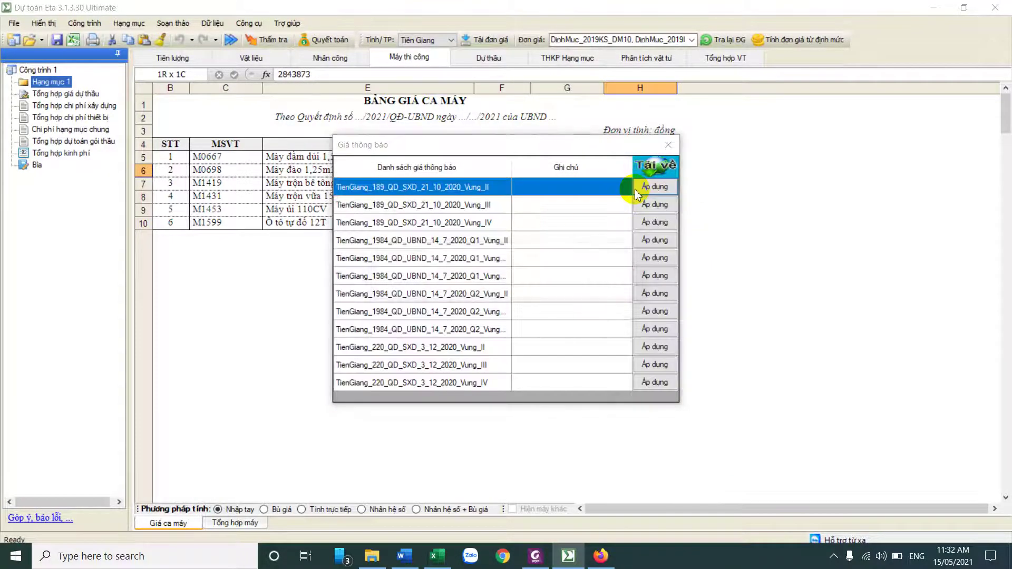
click(524, 323)
Apply the announced machine shift price list TienGiang_220_QD_SXD_3_12_2020_Vung_IV to the Giá TB column, and review the applied prices
scroll(467, 311, down, 3)
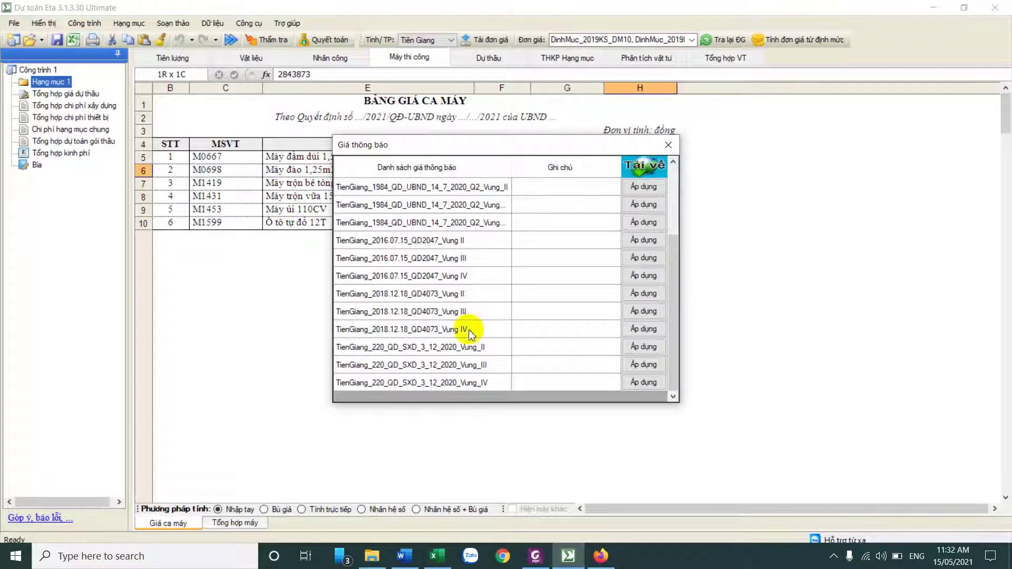
click(472, 364)
click(472, 383)
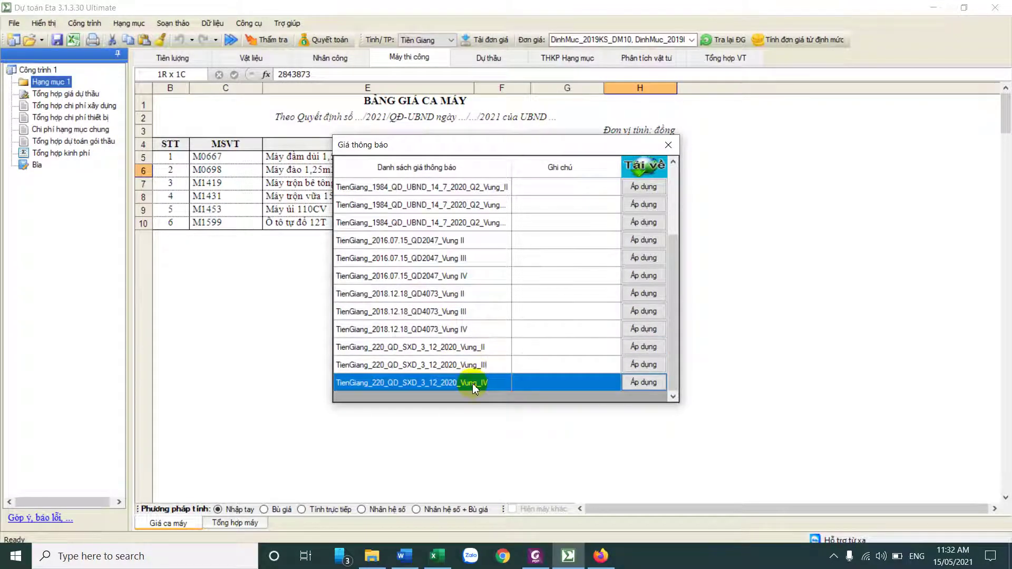
drag(535, 146, 559, 242)
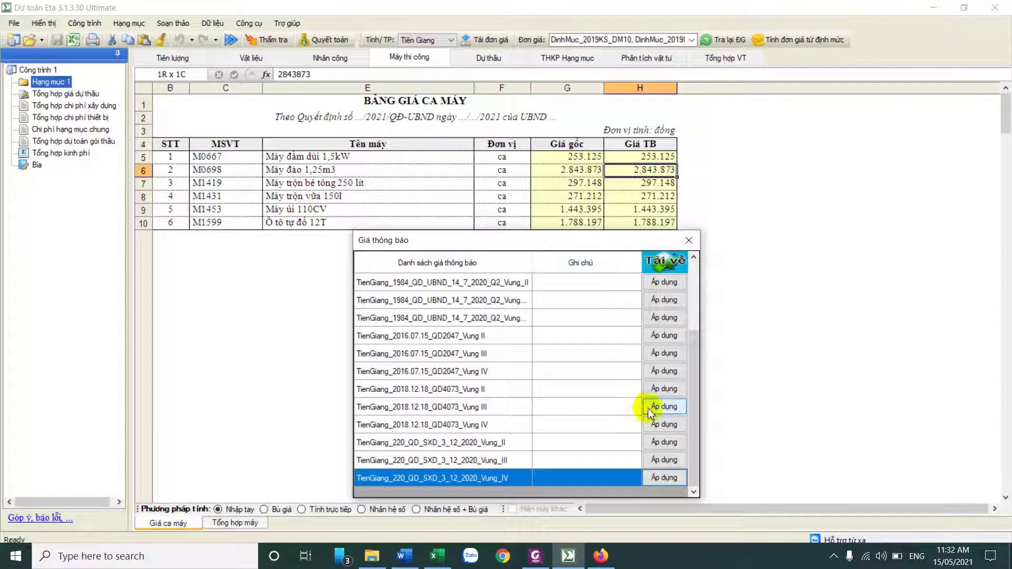
click(668, 477)
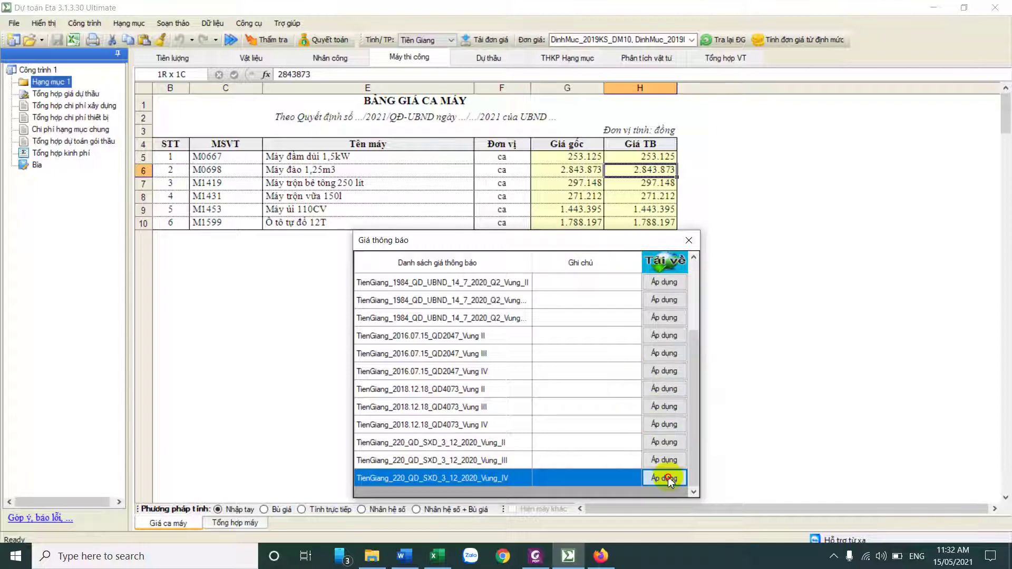
click(530, 322)
drag(641, 157, 643, 223)
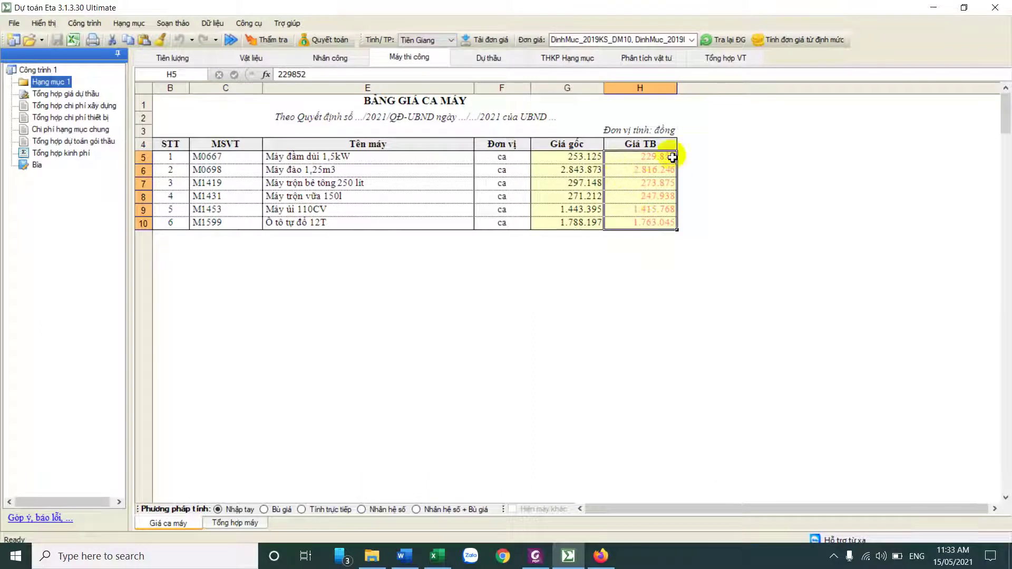
Examine the machine quantities, amounts and total in the site-price machine summary, and return to the machine shift price table
click(240, 524)
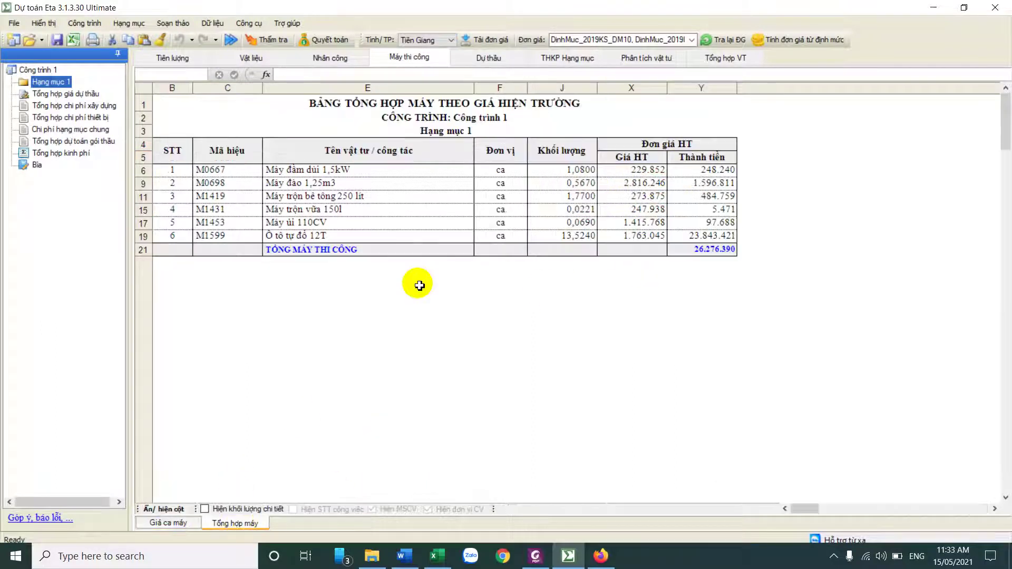
drag(231, 169, 741, 255)
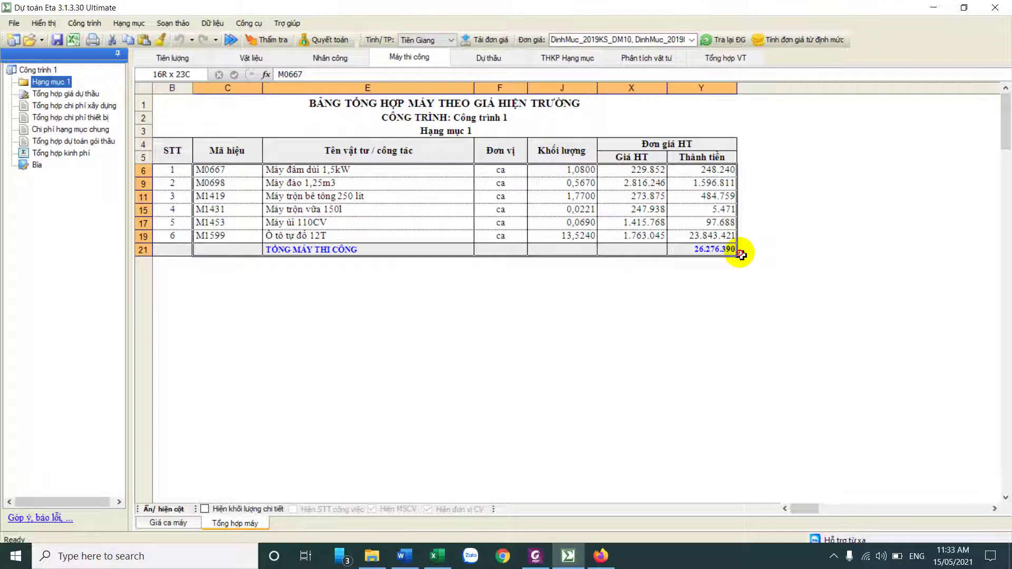
drag(558, 172, 576, 244)
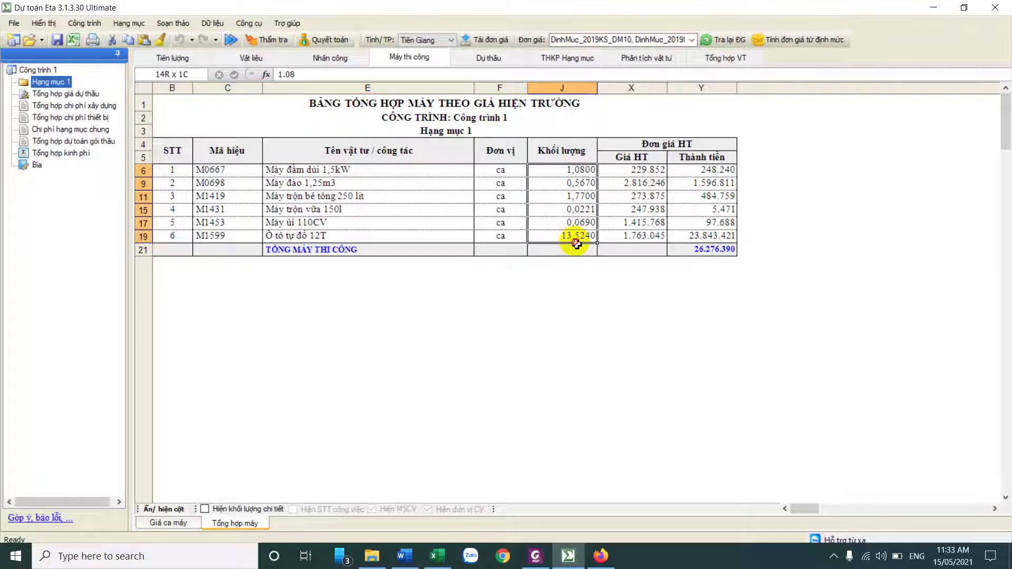
drag(706, 170, 709, 262)
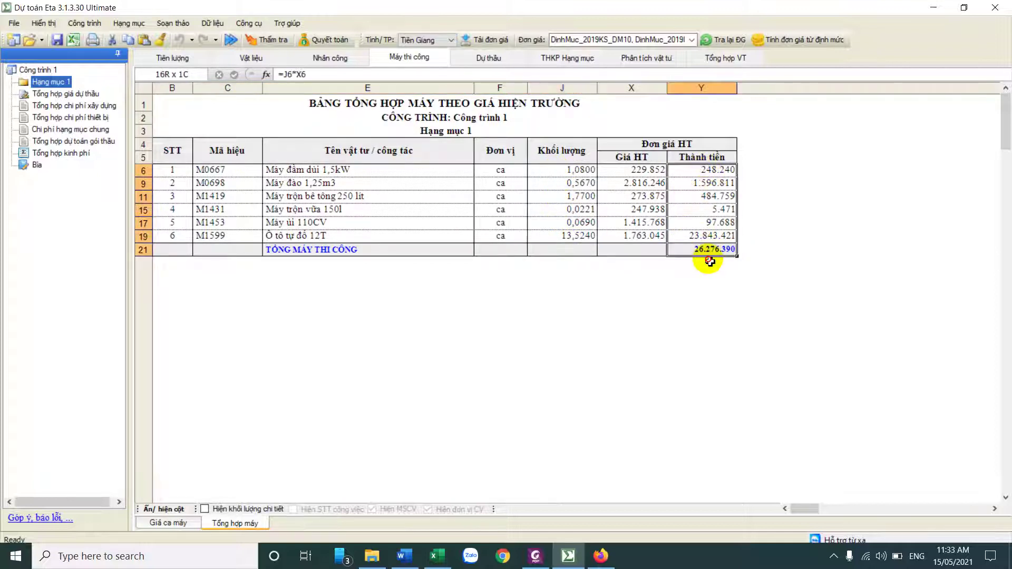
click(176, 524)
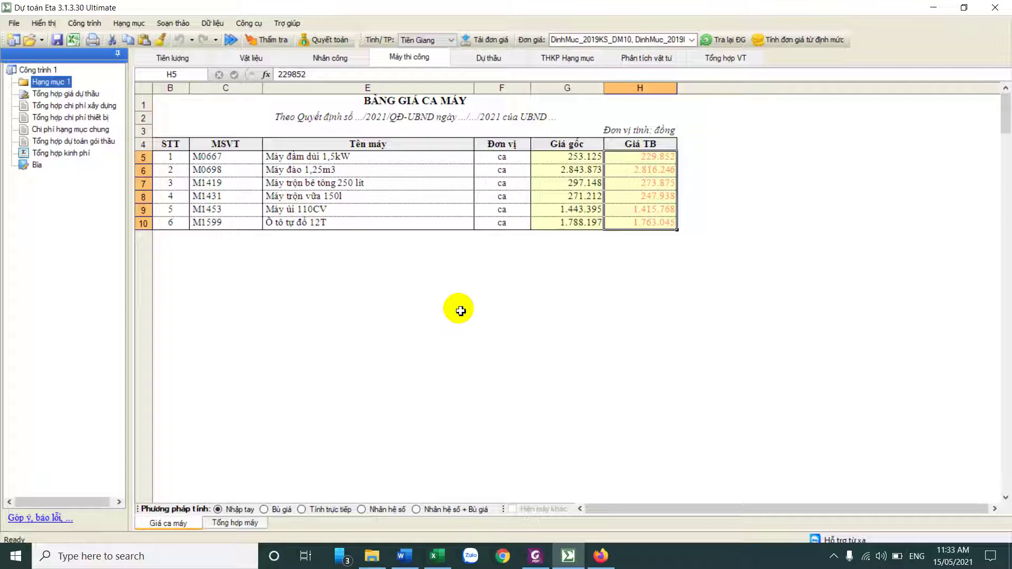
Read the articles and first price table page of decision 220/QĐ-SXD in Foxit PhantomPDF, and switch back to Dự toán Eta
click(535, 555)
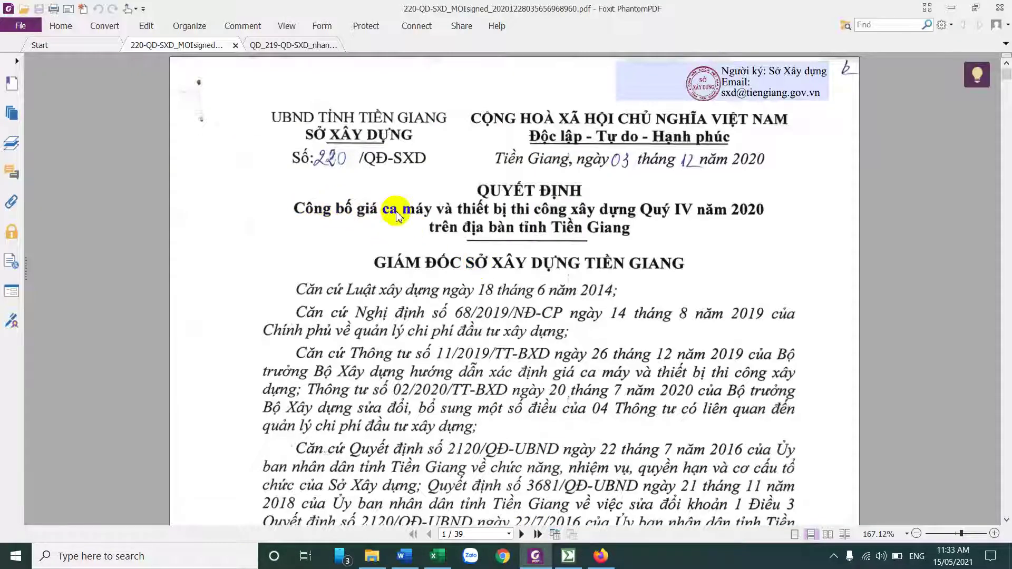
scroll(585, 448, down, 10)
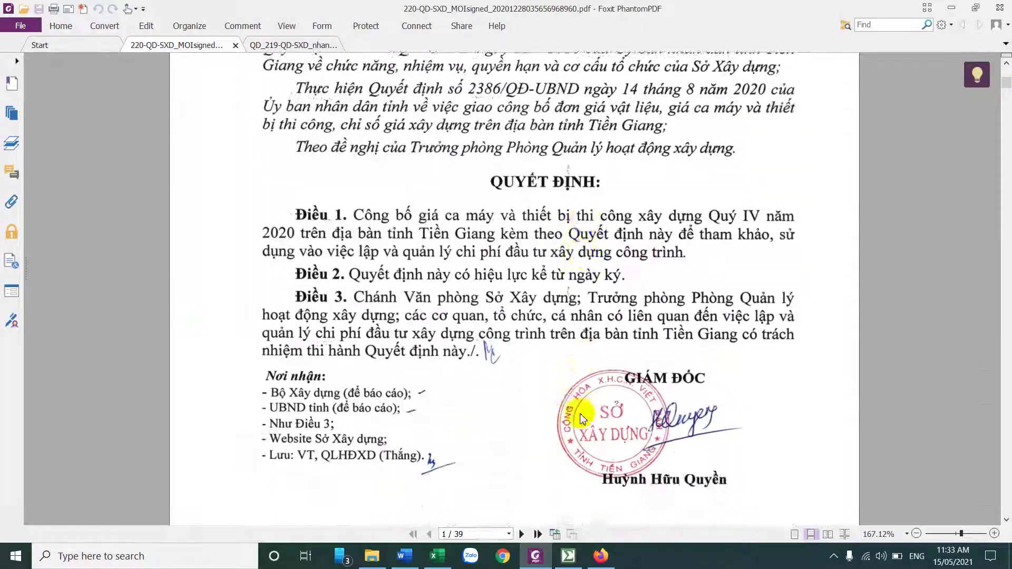
scroll(579, 419, down, 10)
scroll(556, 382, up, 4)
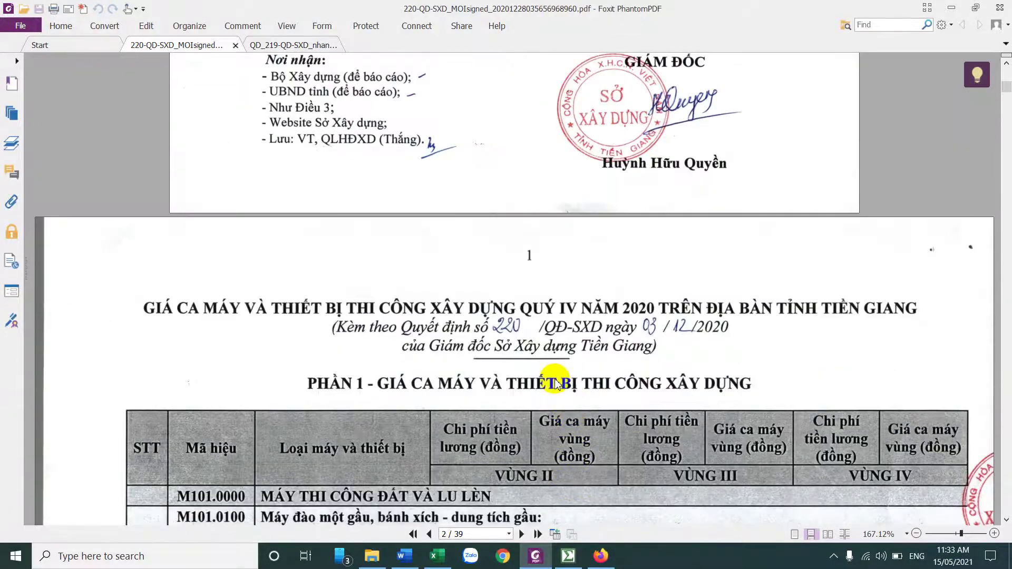
scroll(556, 382, up, 5)
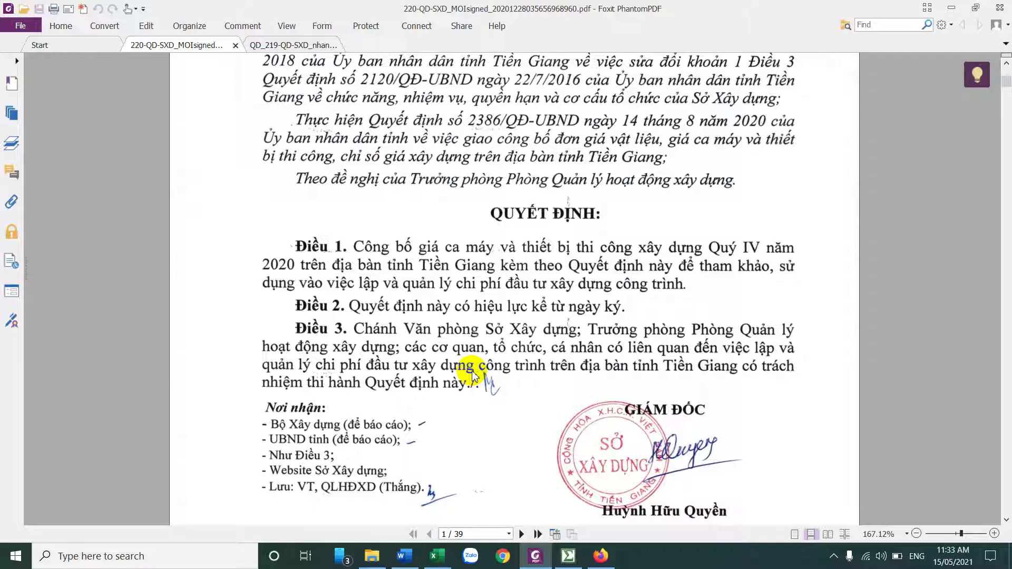
click(568, 556)
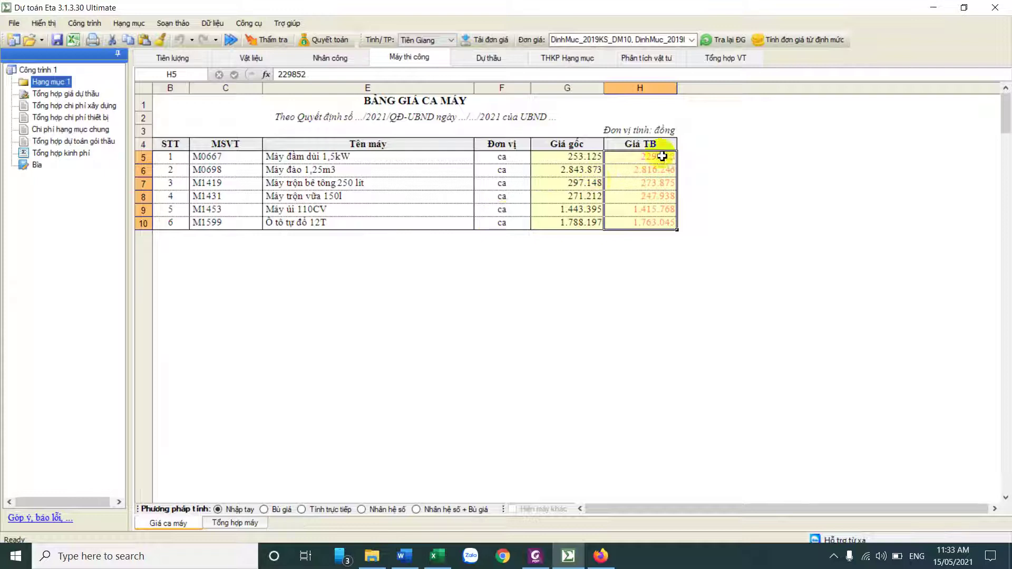
click(568, 156)
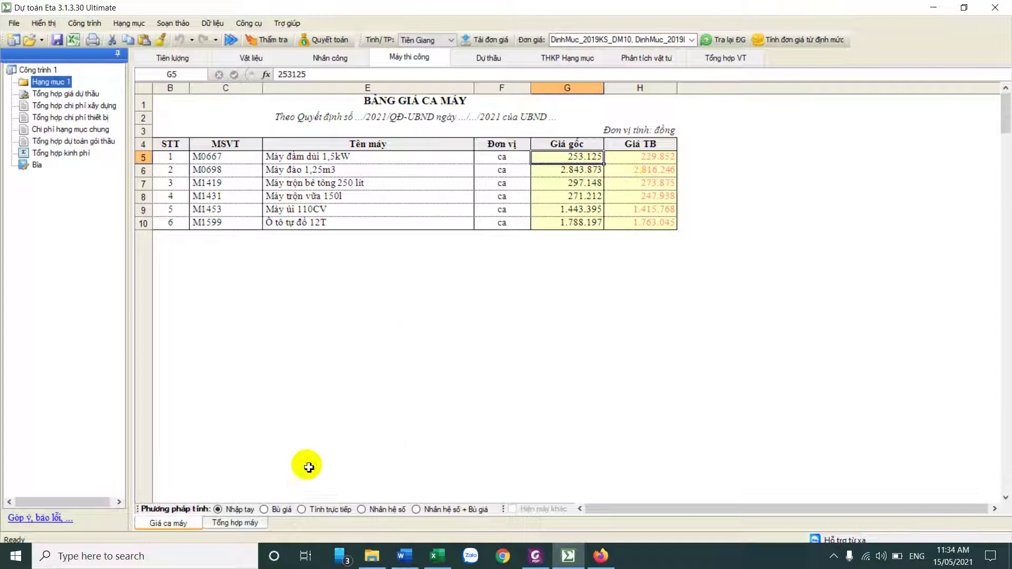
Set the machine price calculation method to Bù giá and exclude operator wage compensation from the machine compensation sheet, leaving only fuel
click(264, 509)
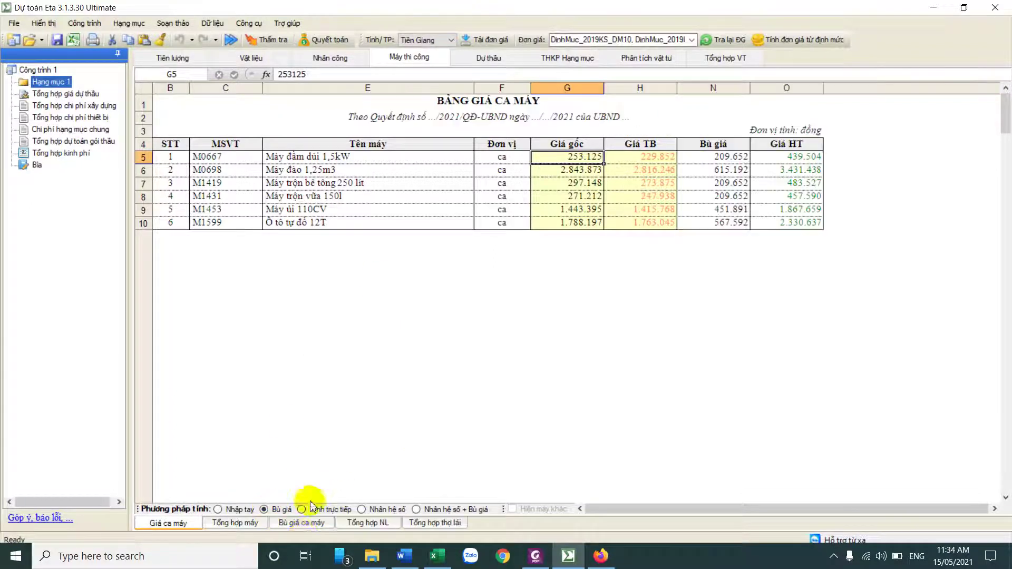
click(309, 523)
drag(293, 190, 896, 192)
click(300, 187)
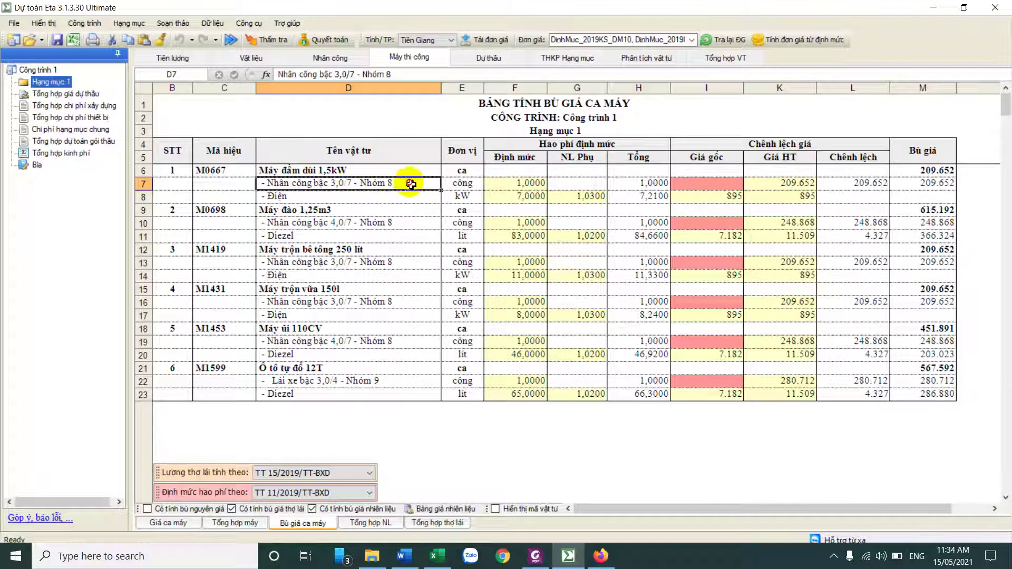
drag(392, 182, 515, 179)
drag(318, 195, 579, 197)
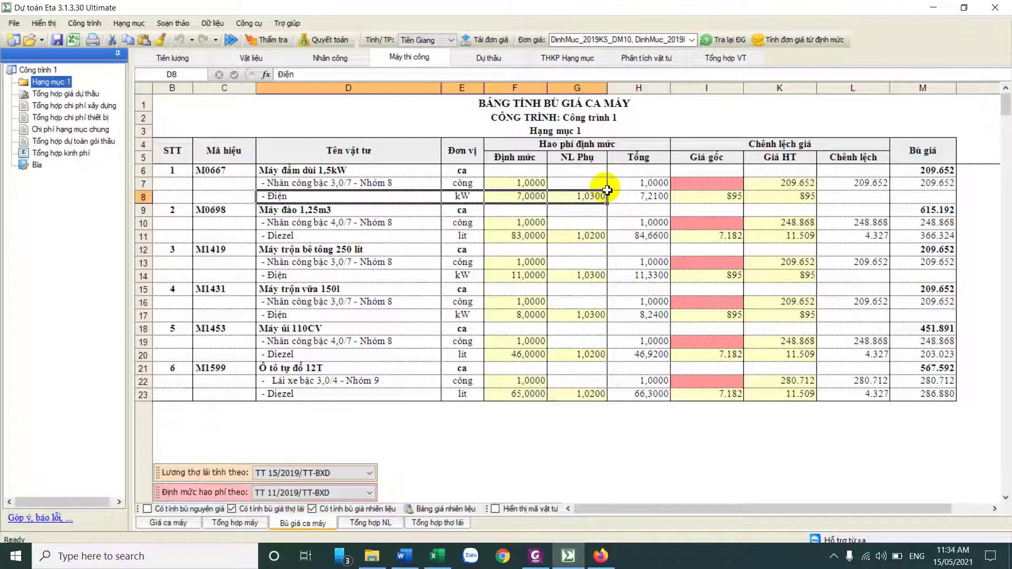
click(258, 512)
drag(314, 185, 912, 324)
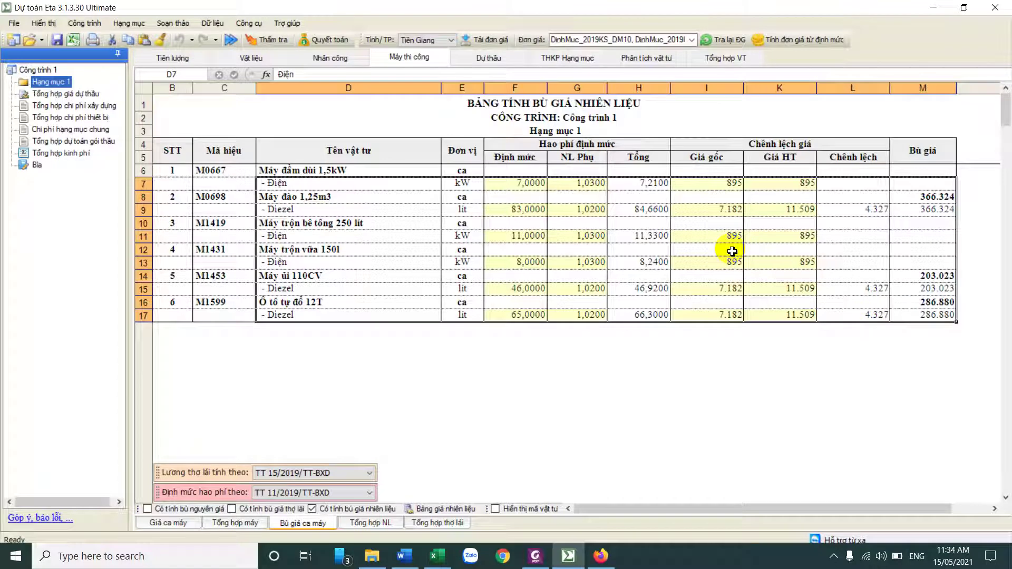
Download the 2021 announced fuel prices and apply Giá_xăng_dầu_ngày_27.04.2021_Vùng_2 to the fuel compensation sheet
click(772, 209)
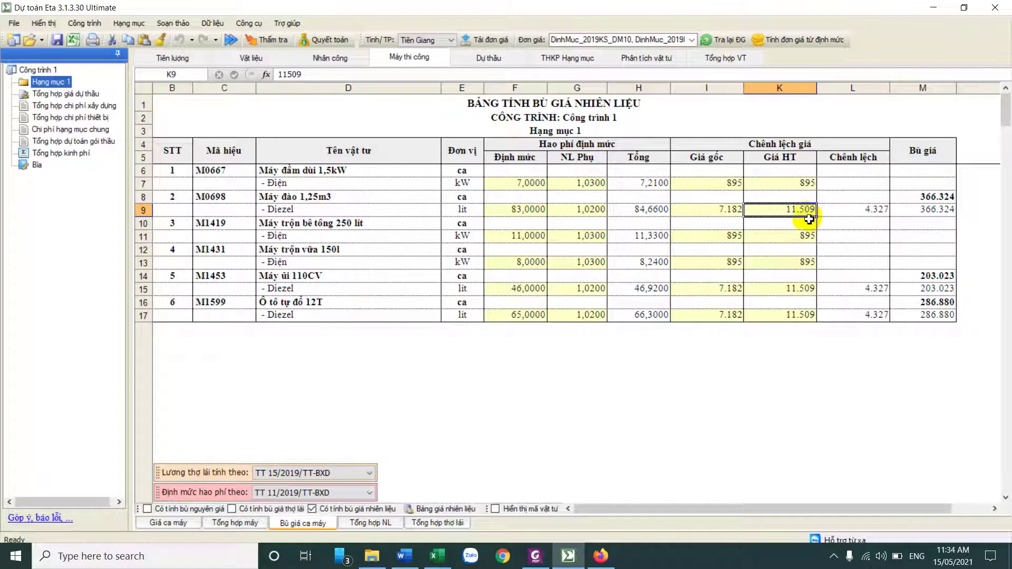
right_click(771, 209)
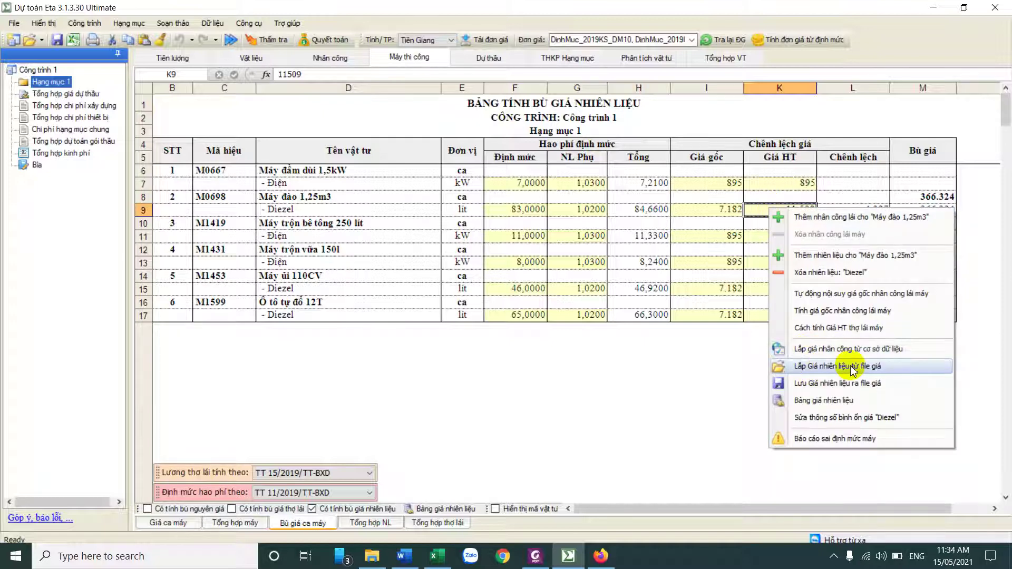
click(853, 368)
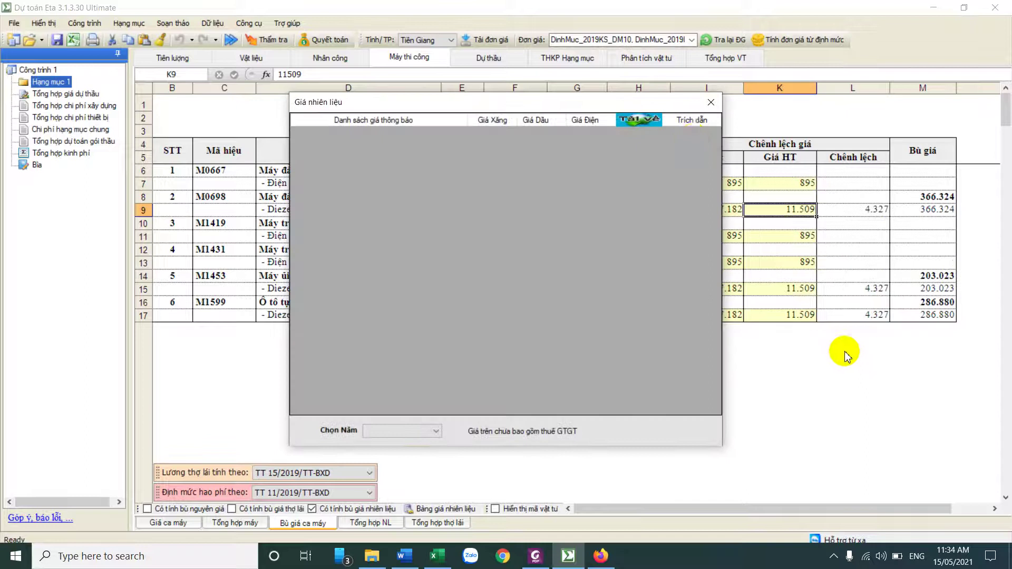
click(641, 120)
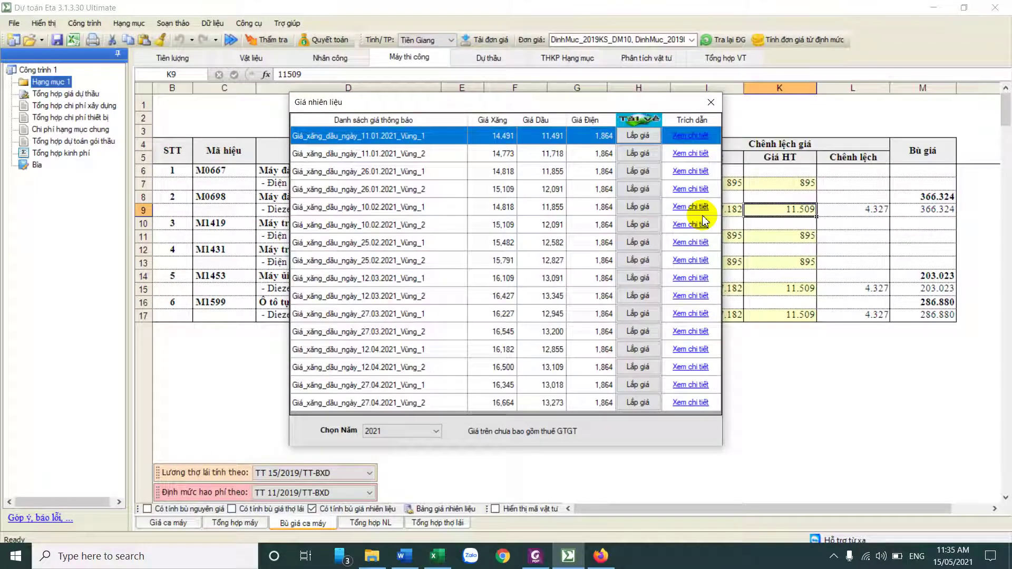
click(449, 403)
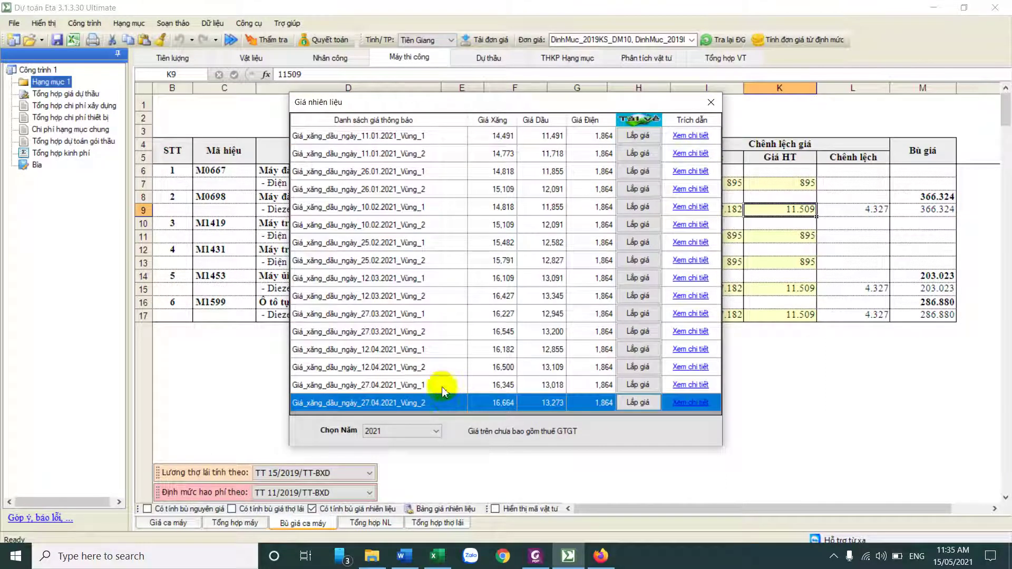
click(636, 402)
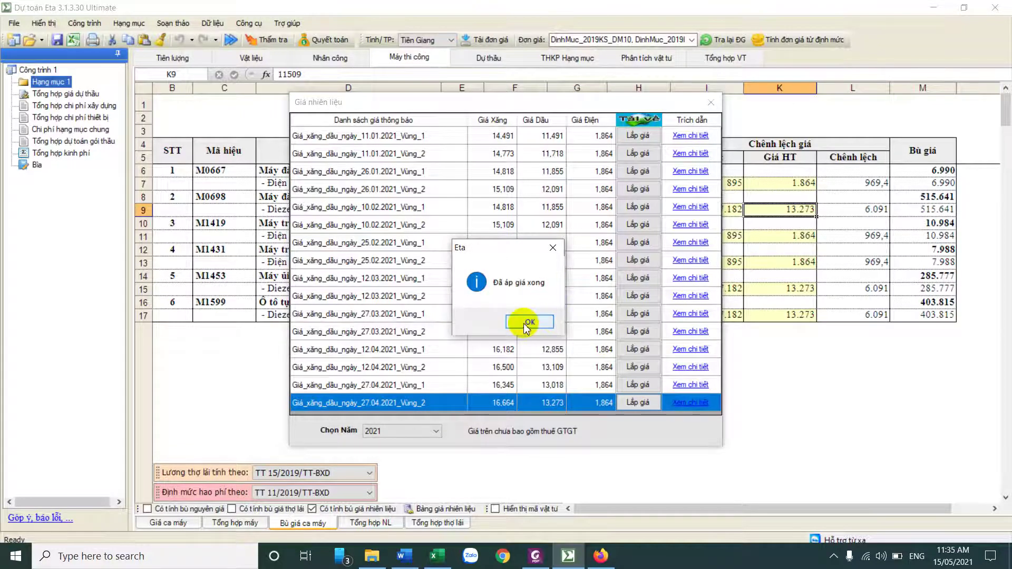
click(527, 323)
Examine the site fuel prices and compensation amounts, and check how they carry into the Bù giá and Giá HT columns of the machine price table
drag(780, 183, 783, 264)
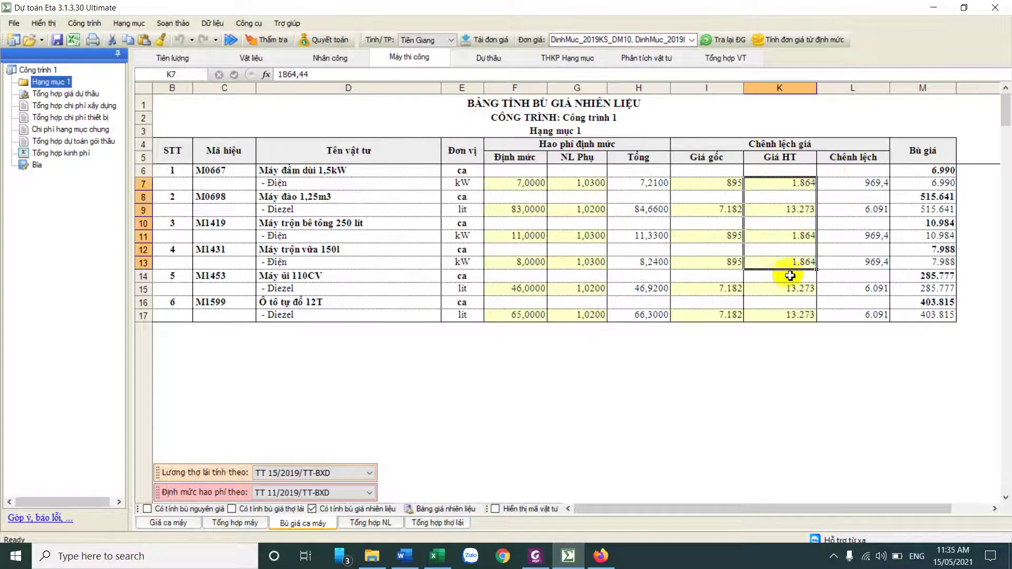
drag(920, 175, 935, 314)
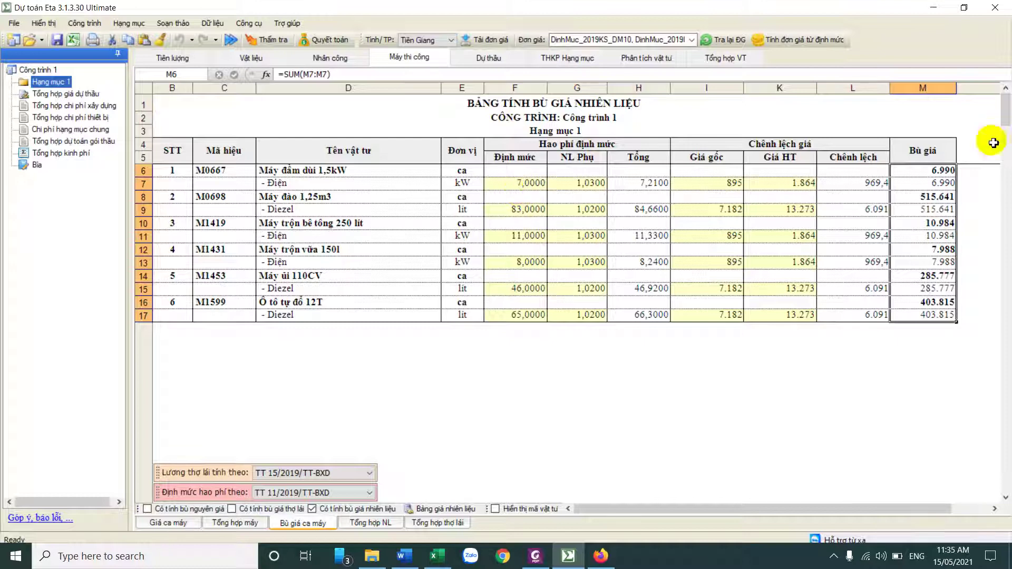
click(166, 523)
drag(722, 157, 719, 226)
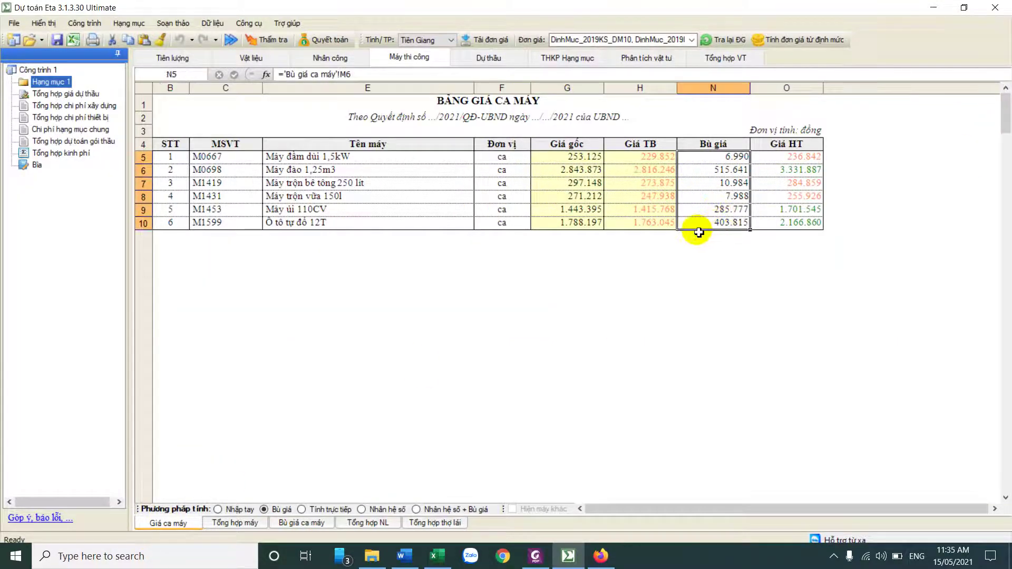
drag(575, 157, 579, 228)
click(573, 157)
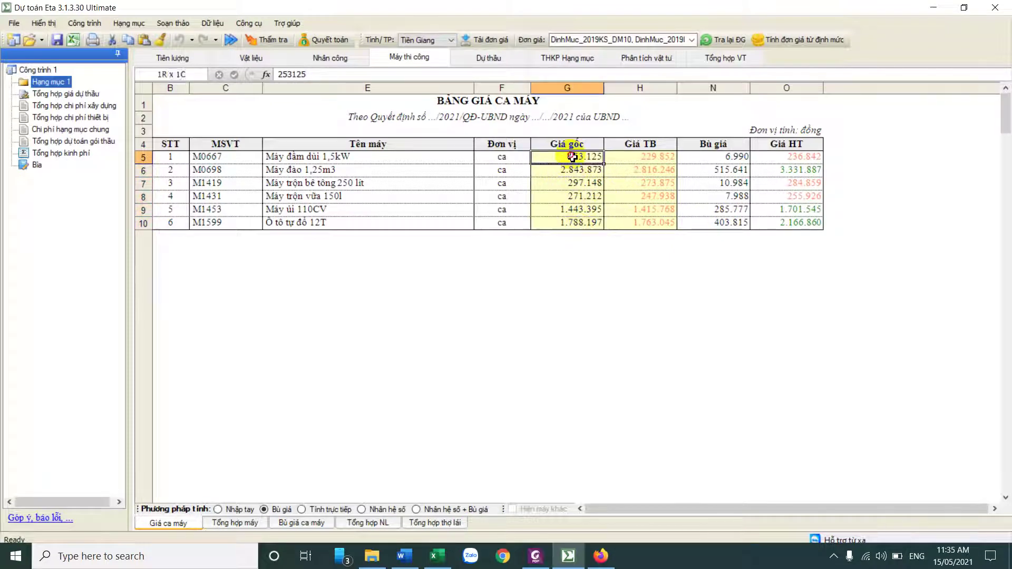
drag(640, 157, 640, 226)
drag(717, 157, 721, 223)
drag(780, 157, 789, 222)
Open the site-price machine summary and check the machine amounts and total machine cost with fuel compensation included
click(237, 521)
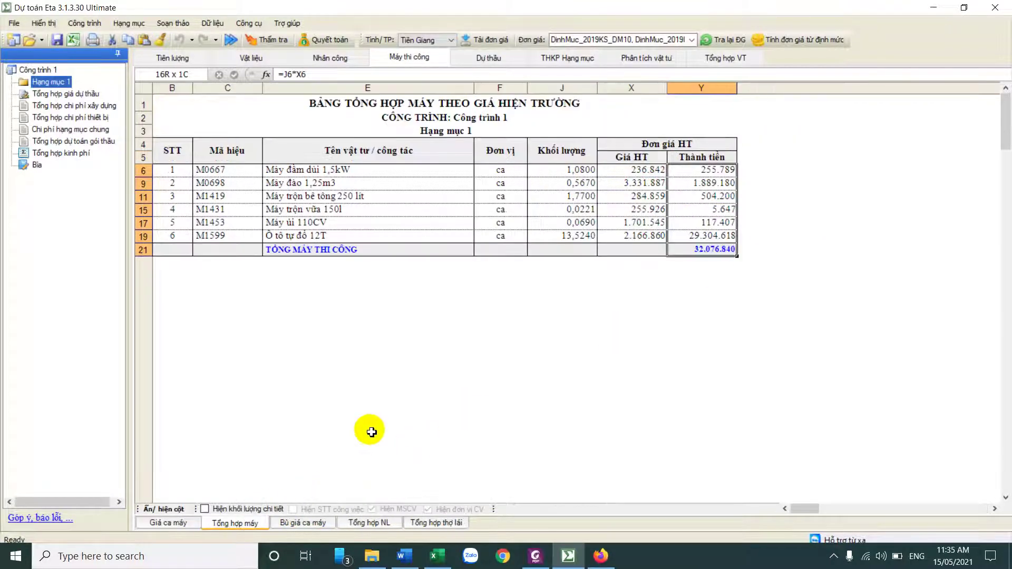
drag(319, 169, 681, 244)
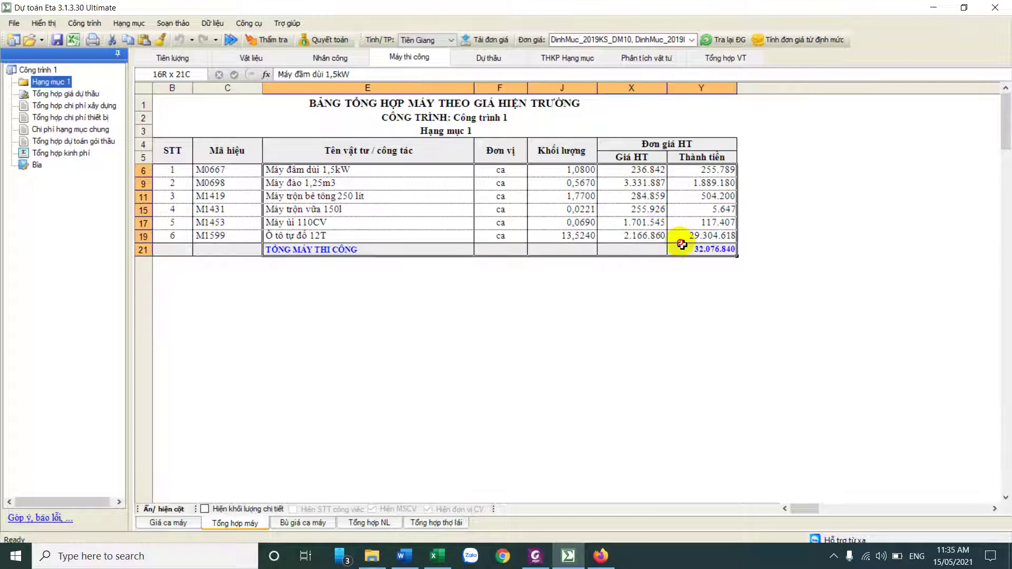
click(684, 246)
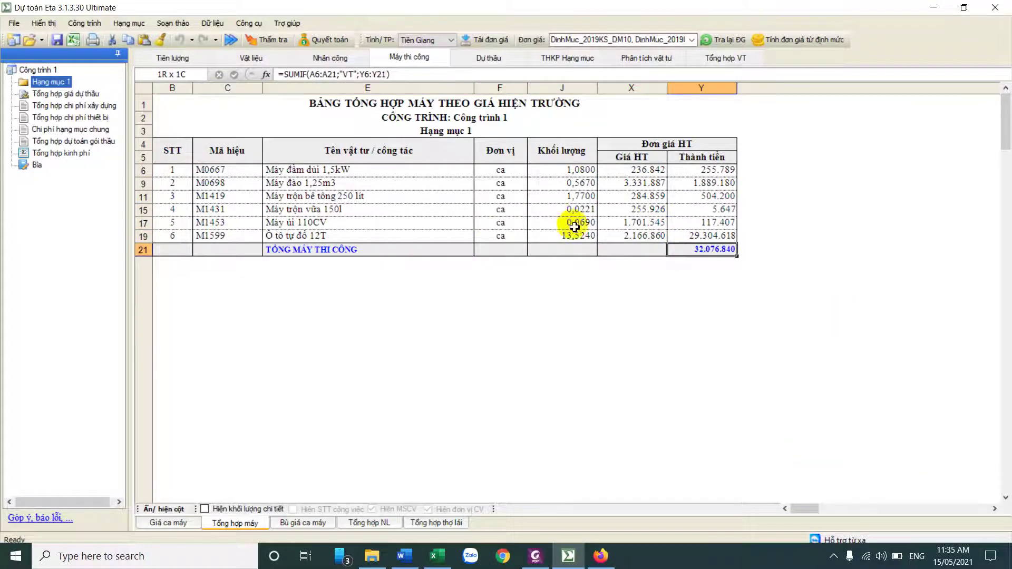
Review the material sheet and the labor price table, and return to the machine summary
click(263, 61)
drag(275, 172, 685, 344)
click(328, 59)
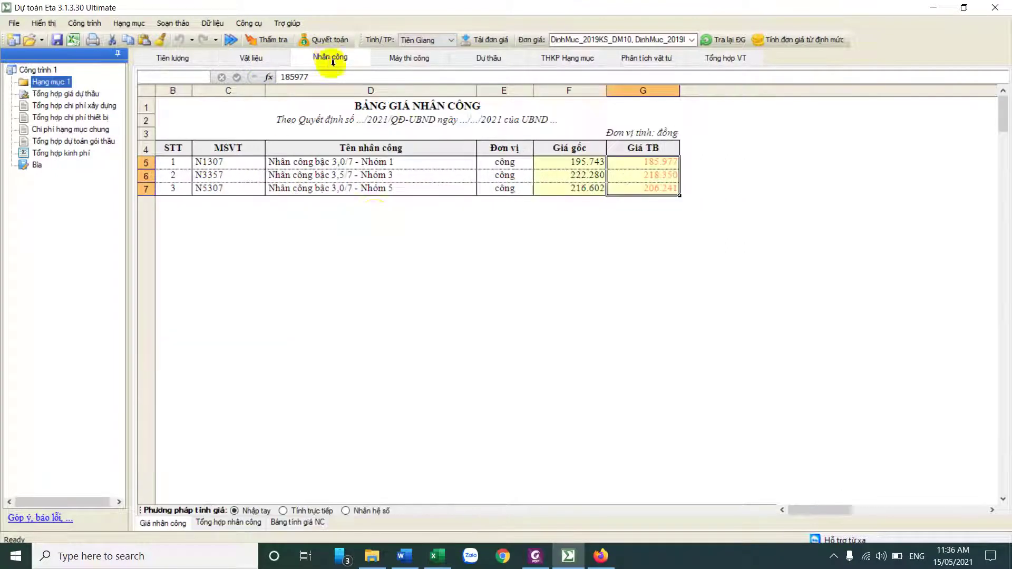
click(276, 161)
click(393, 59)
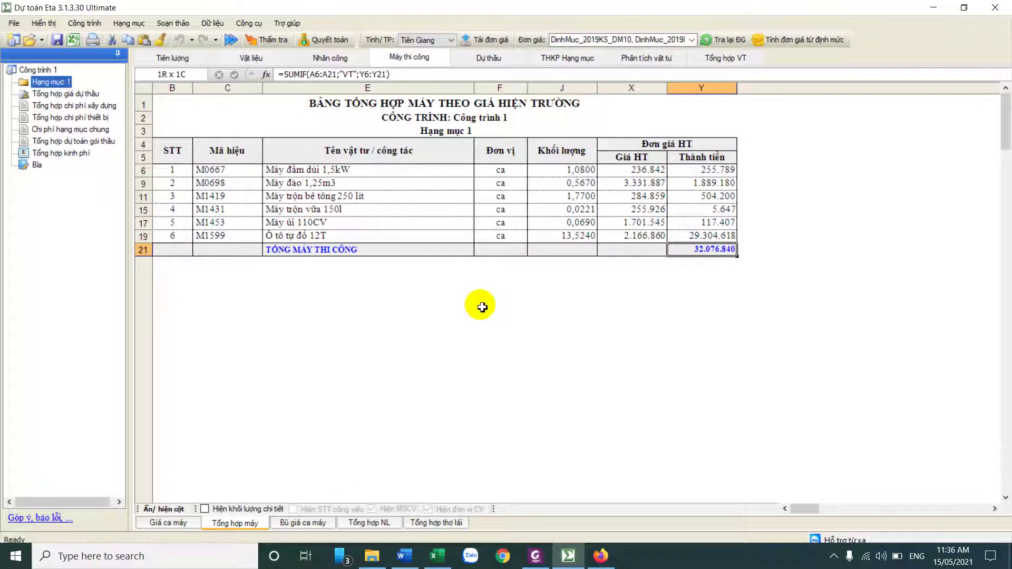
Examine the bid sheet's detailed unit price breakdown with its fuel compensation lines and the summary unit price table for Hạng mục 1
click(489, 58)
click(411, 205)
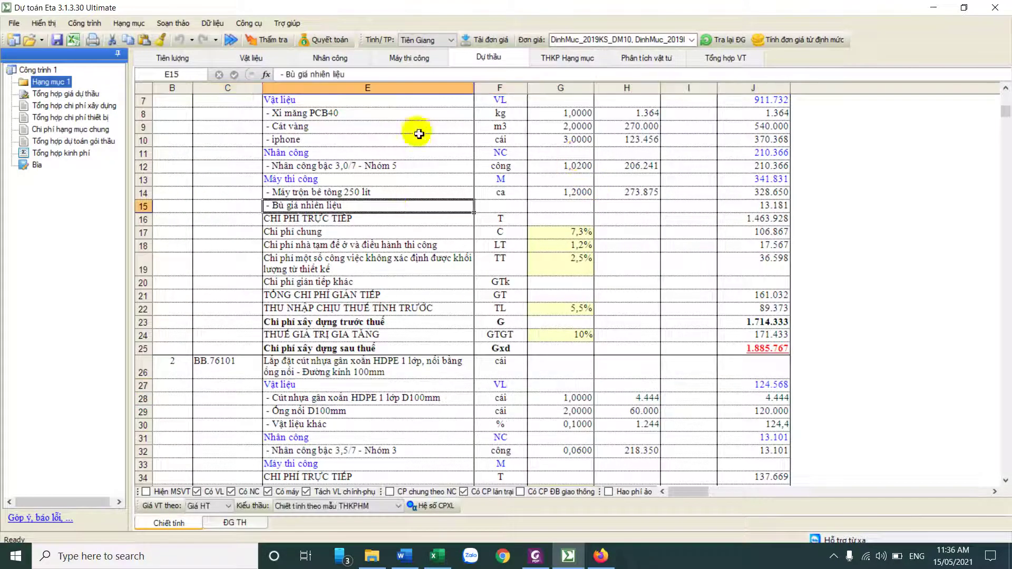
click(419, 126)
scroll(490, 266, up, 2)
drag(216, 170, 704, 447)
scroll(661, 358, down, 7)
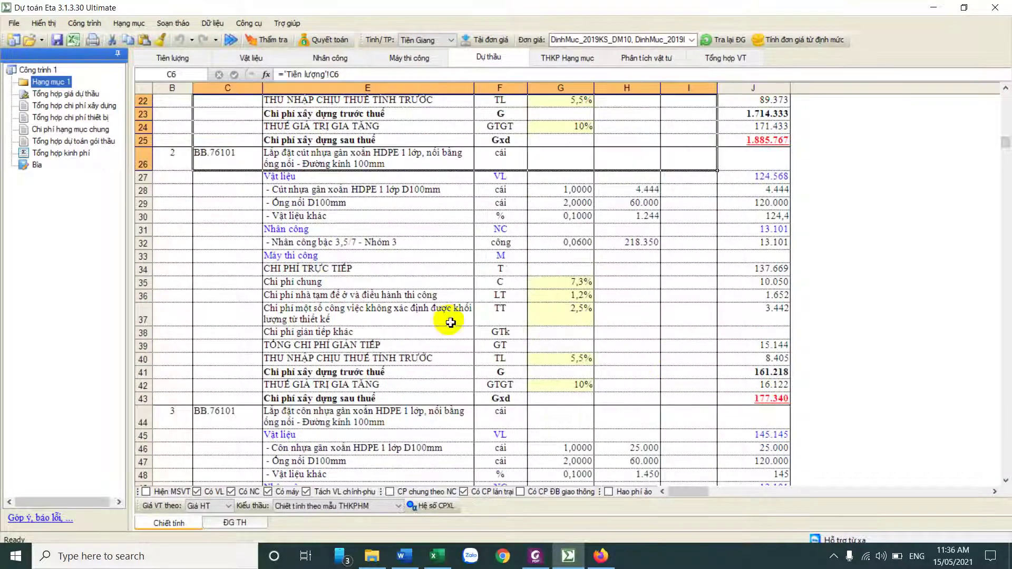
click(234, 522)
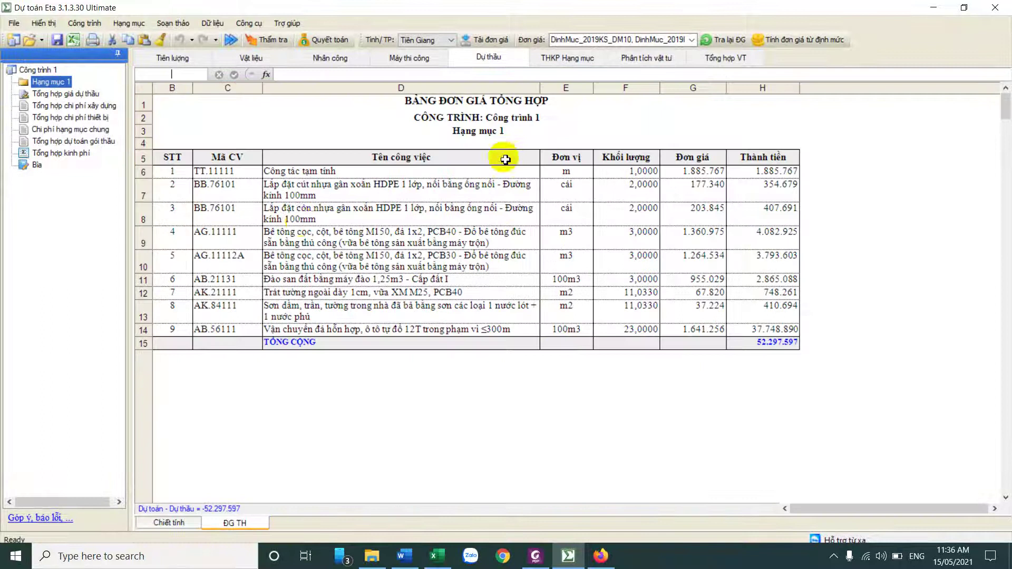
drag(237, 186, 669, 321)
click(762, 292)
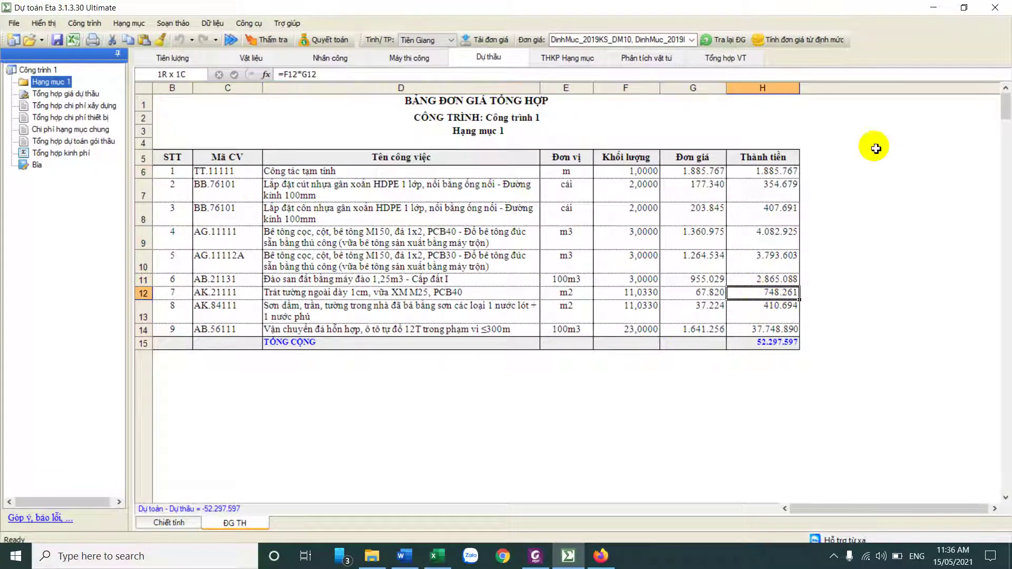
Check the item cost summary: material, labor and machine amounts, the after-tax construction cost and the indirect cost rates
click(569, 58)
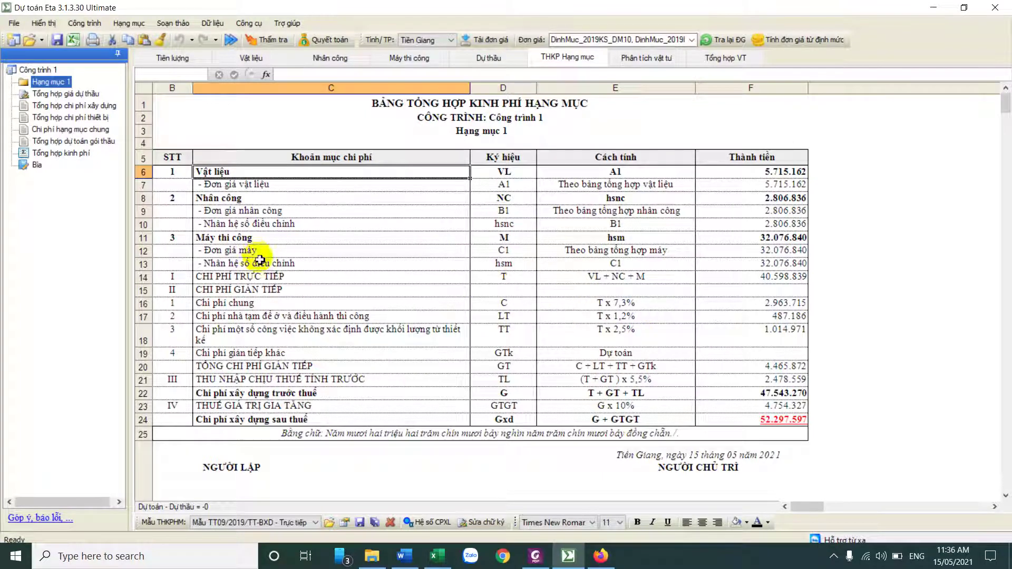
drag(230, 188, 745, 185)
drag(221, 213, 730, 224)
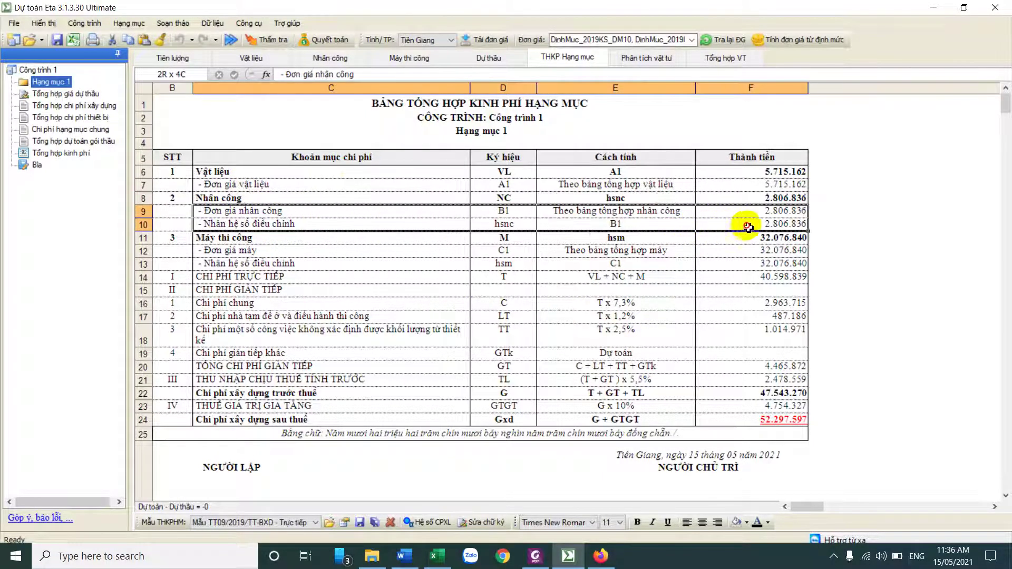
drag(232, 252, 777, 261)
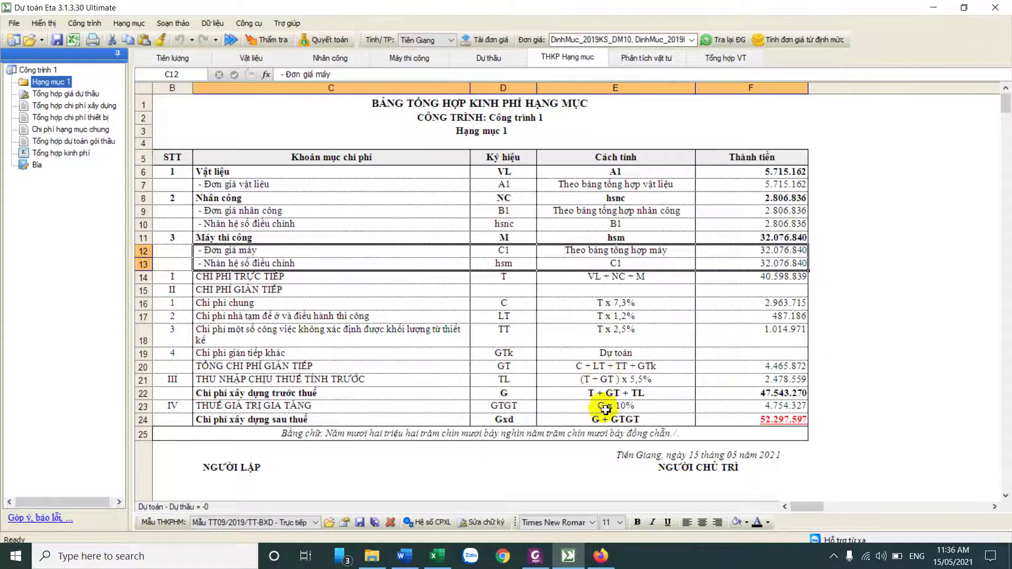
click(752, 421)
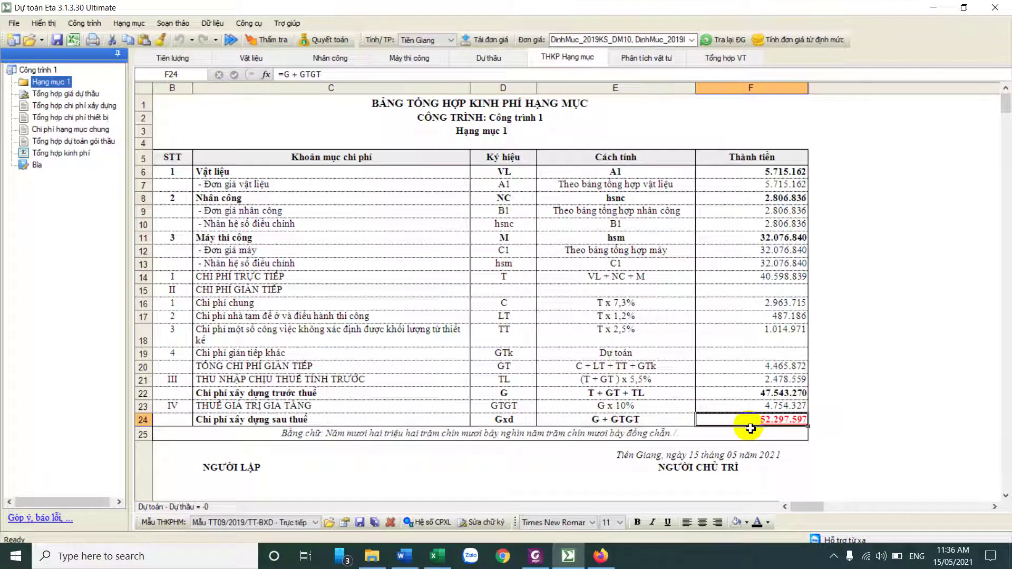
drag(564, 301, 655, 330)
drag(224, 309, 747, 302)
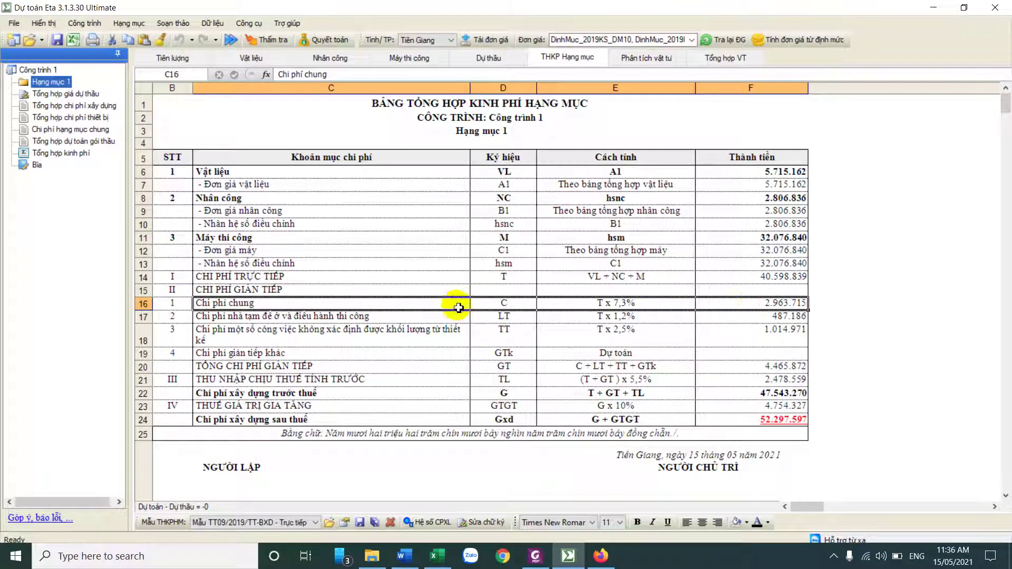
drag(225, 316, 619, 323)
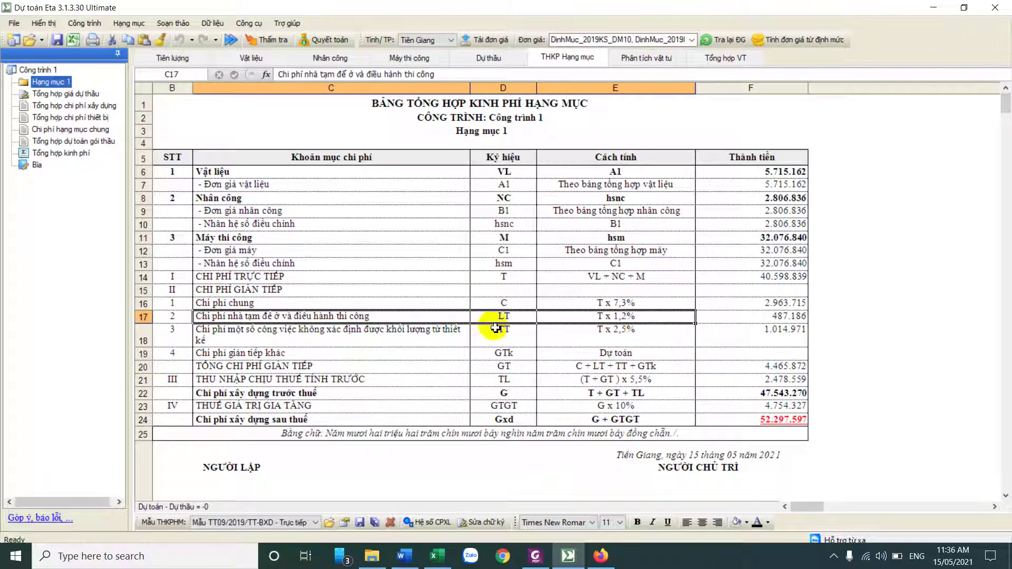
drag(237, 330, 666, 336)
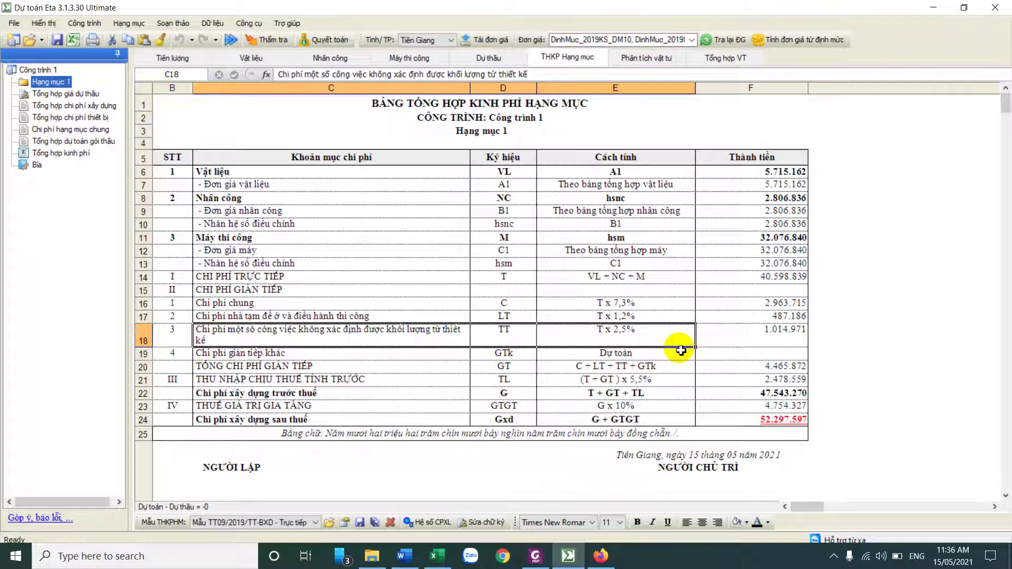
Set the project type for the Thông tư số 09/2019/TT-BXD cost coefficients to Công trình giao thông
click(519, 303)
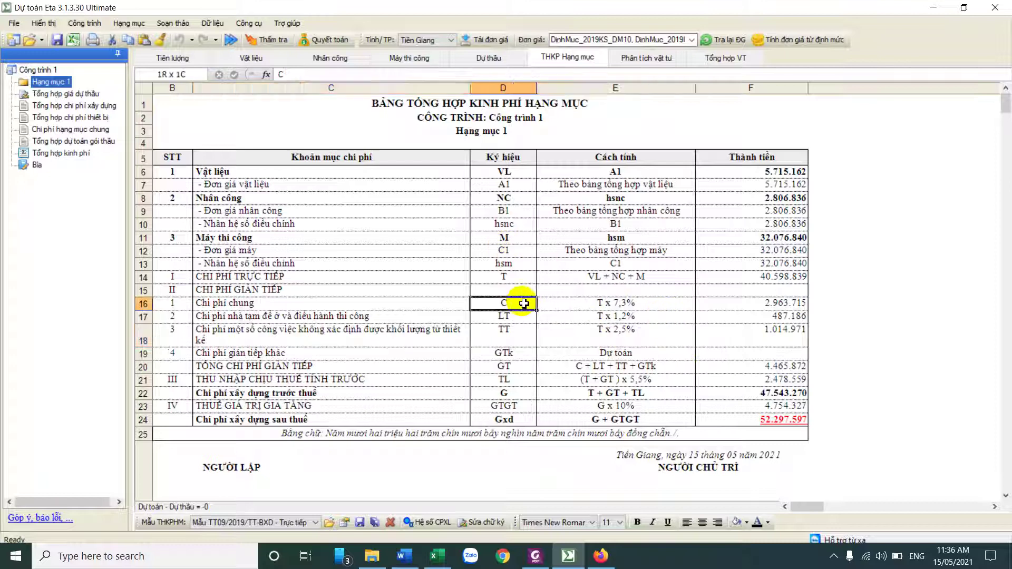
click(425, 515)
click(428, 134)
click(427, 141)
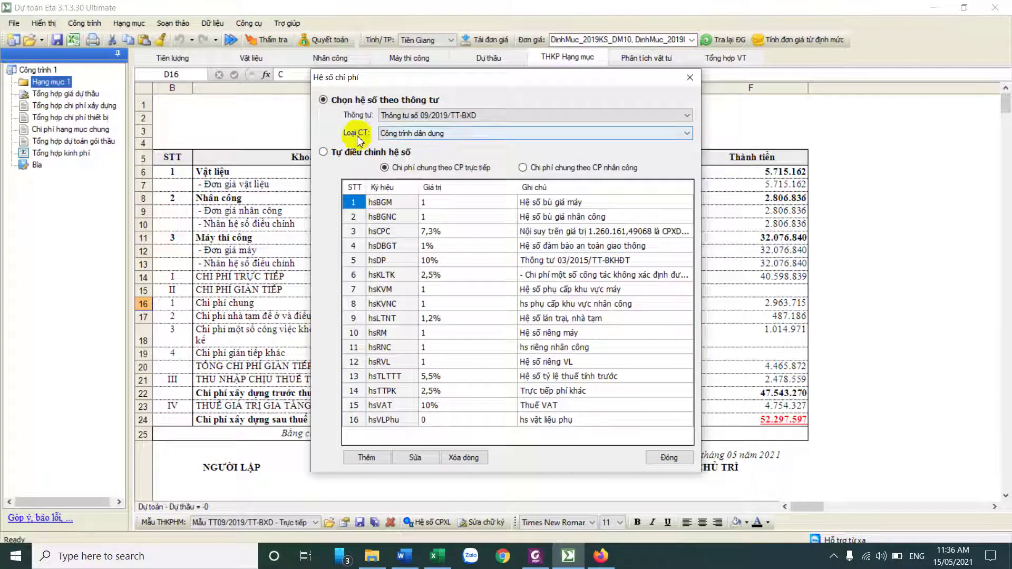
click(486, 138)
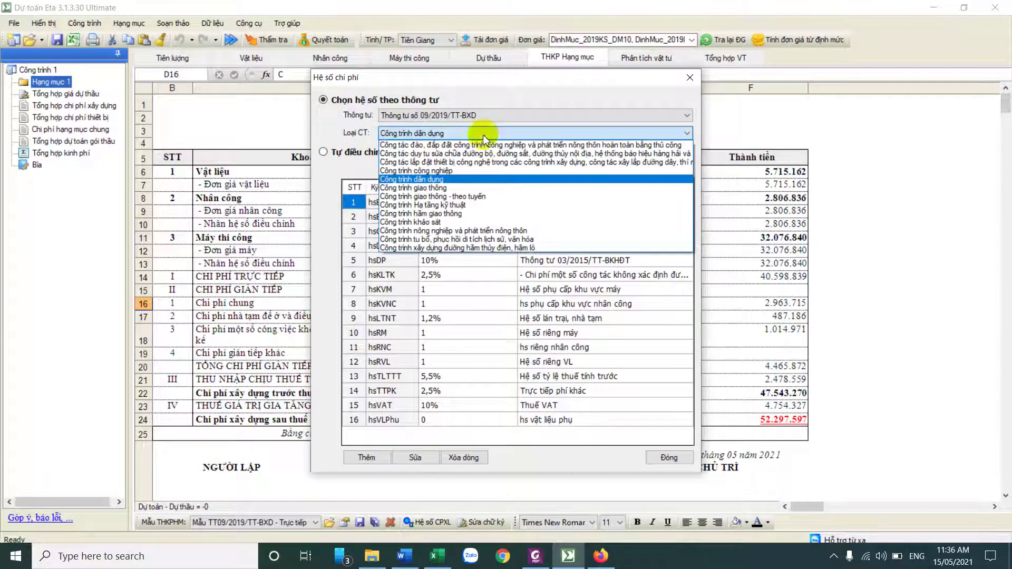
click(456, 193)
click(669, 458)
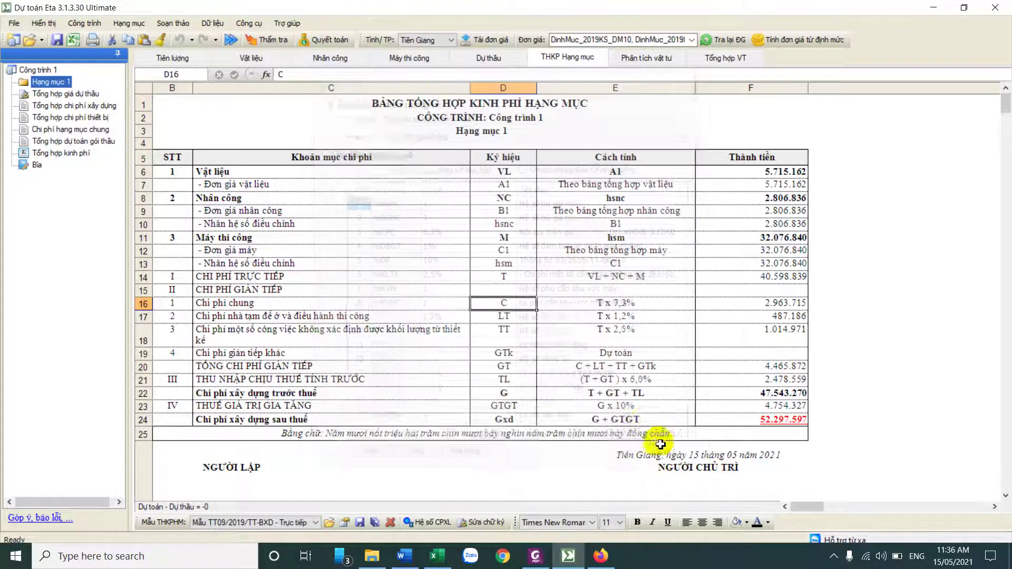
Check how the changed cost coefficients carry through the item cost summary, the detailed bid breakdown and the summary unit prices
drag(301, 308, 778, 333)
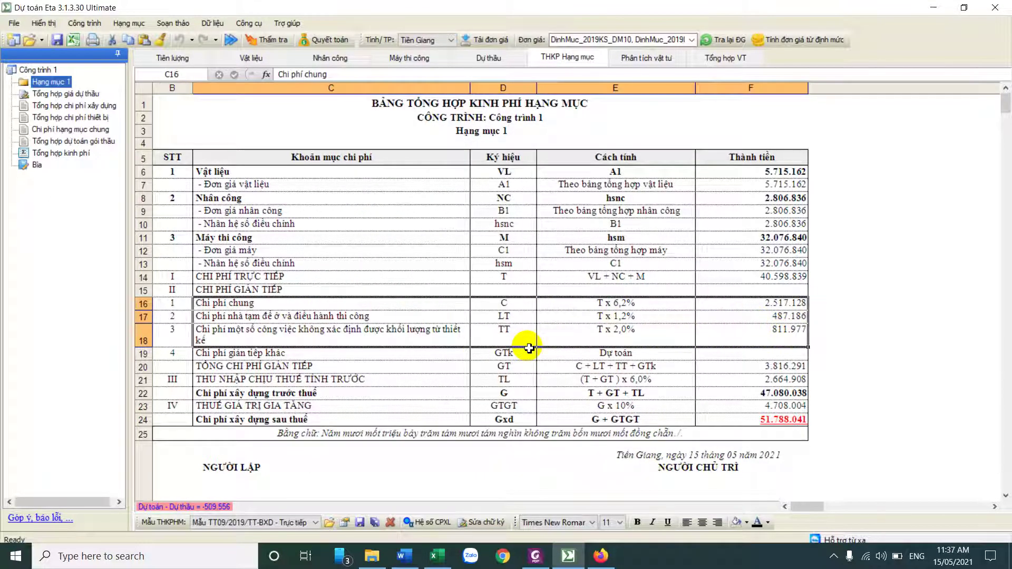
click(497, 61)
click(170, 521)
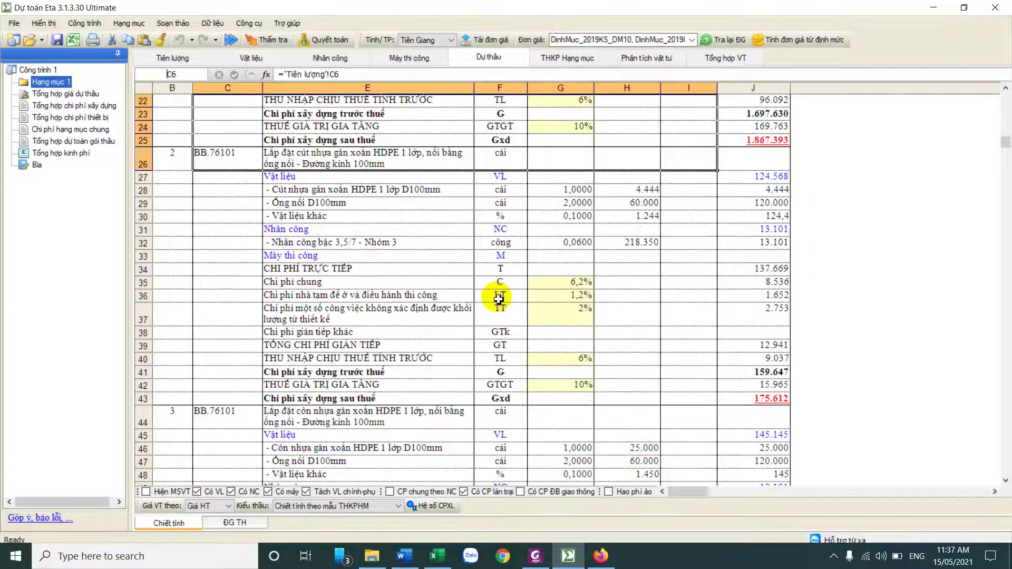
drag(561, 283, 565, 312)
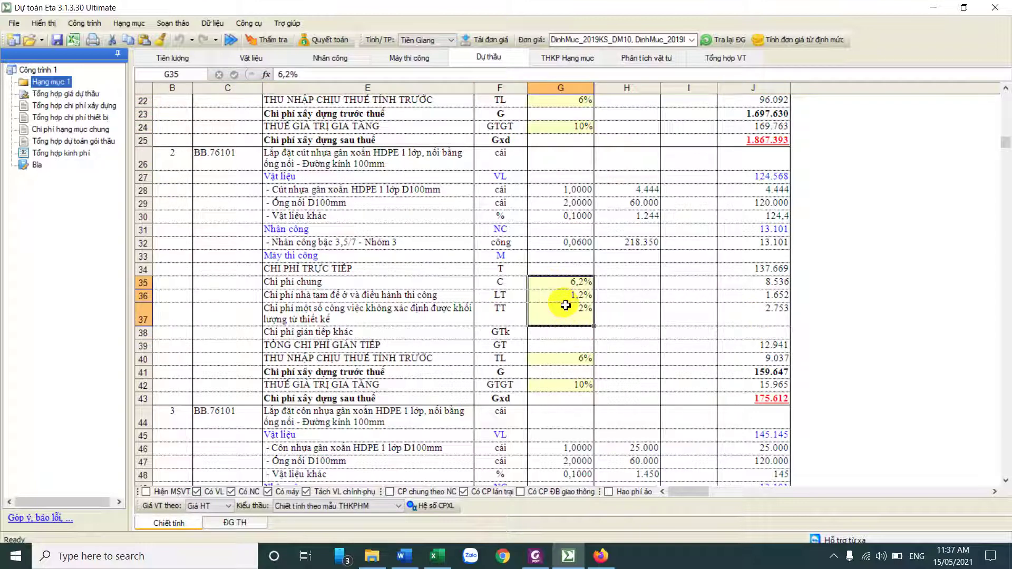
click(235, 522)
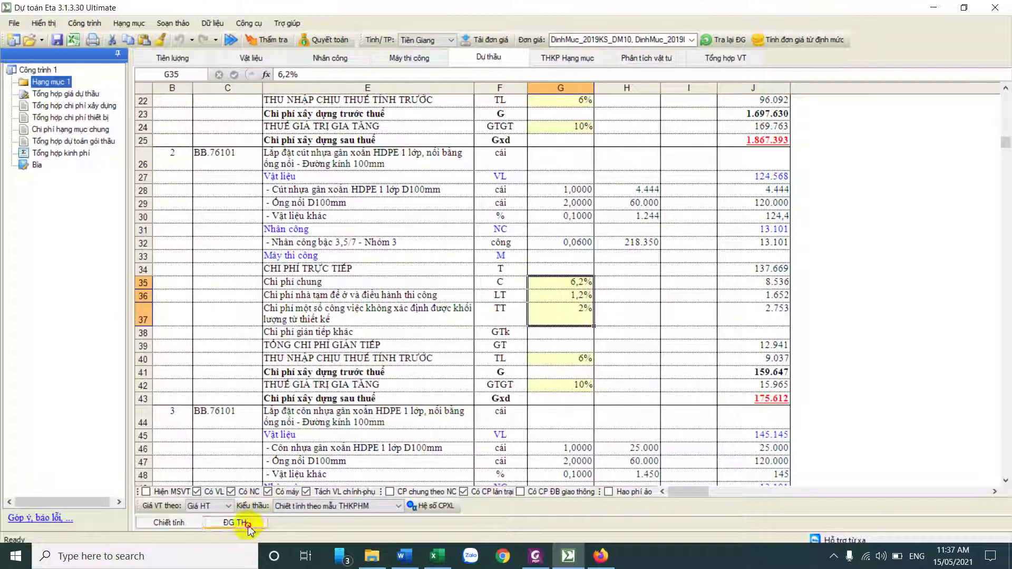
click(561, 62)
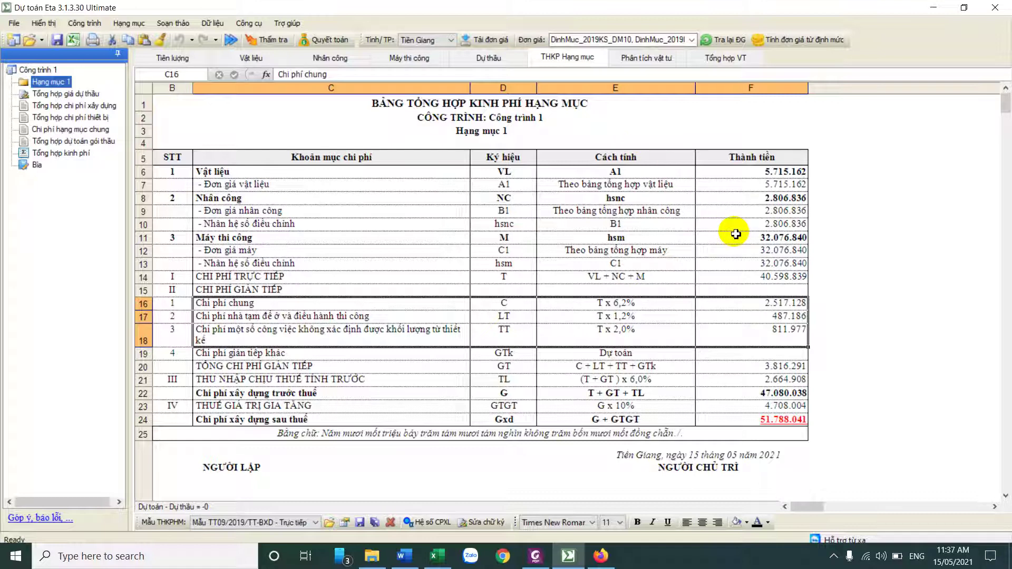
click(372, 217)
click(779, 420)
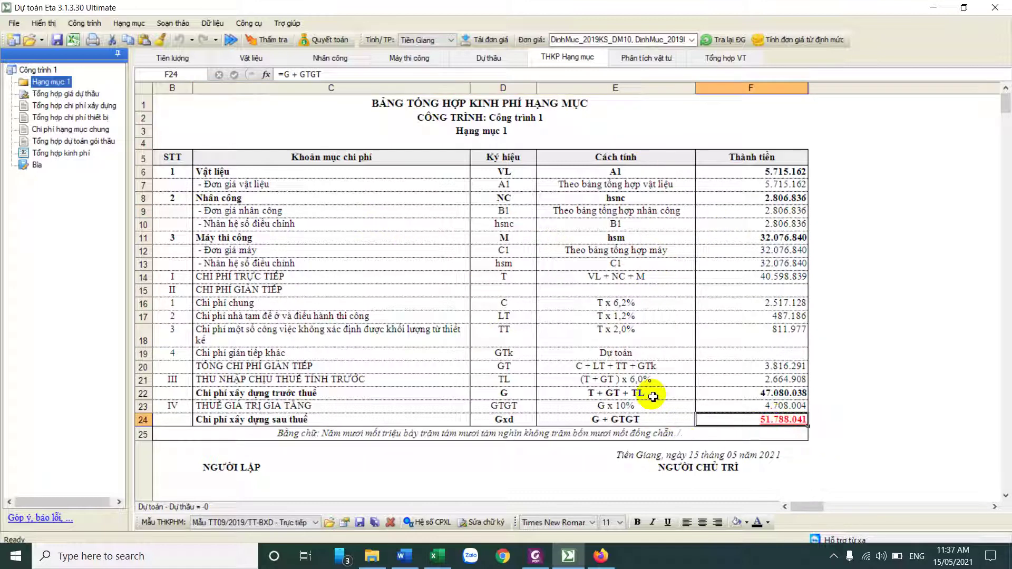
Review the material analysis table from its first work items and open the combined material, labor and machine summary
click(646, 58)
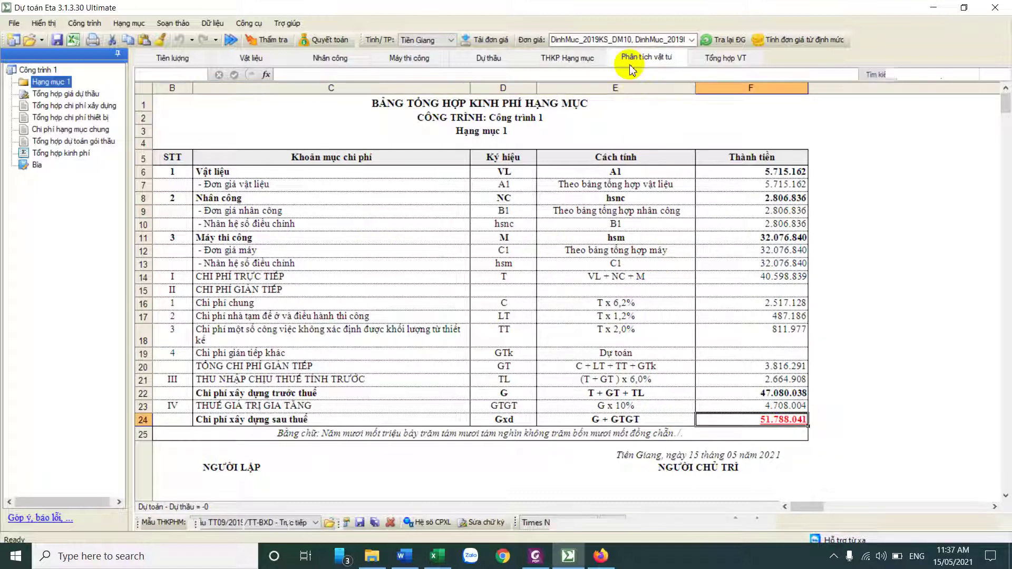
click(422, 240)
scroll(440, 320, up, 12)
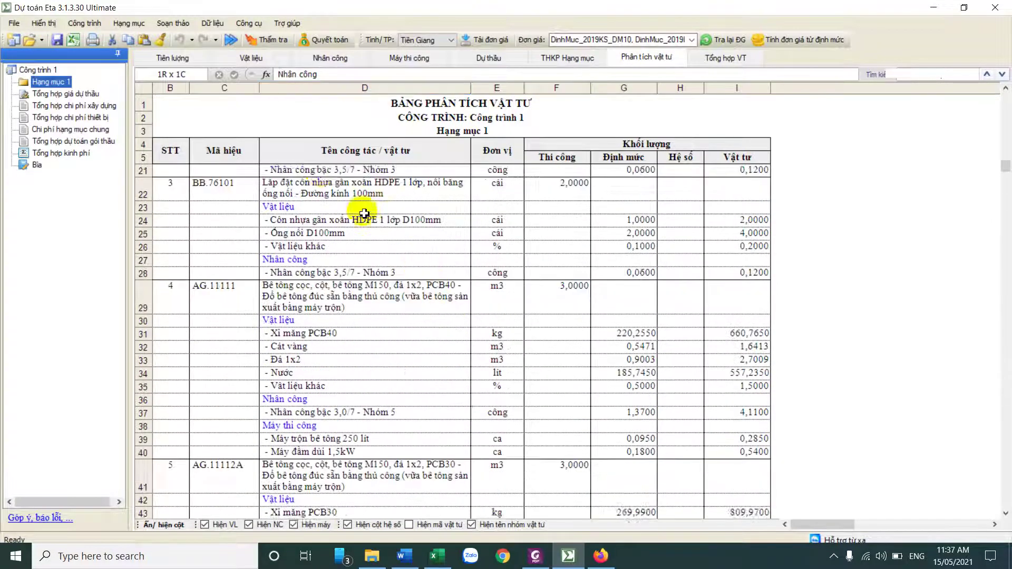
scroll(358, 309, up, 5)
drag(248, 185, 678, 288)
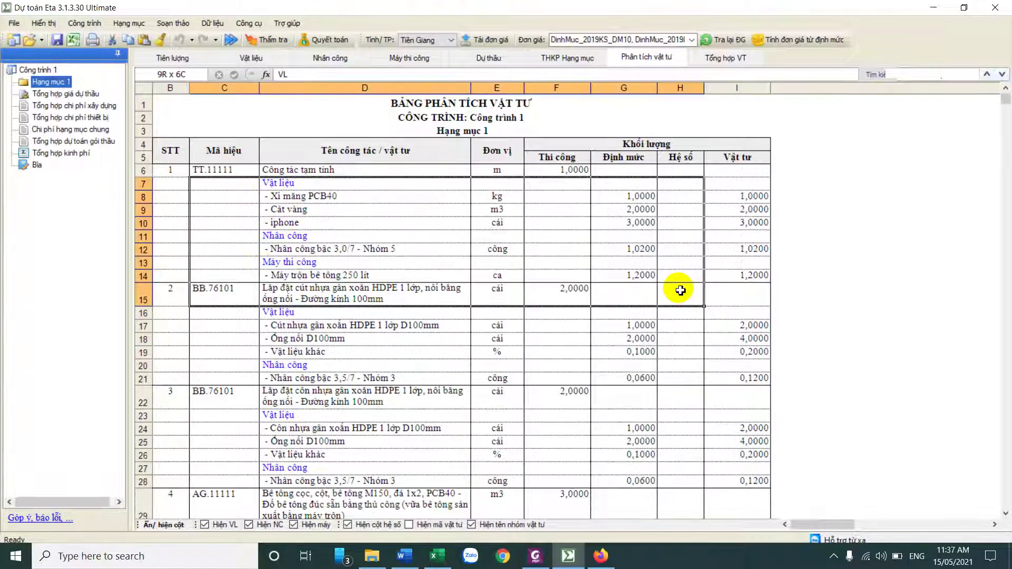
click(723, 59)
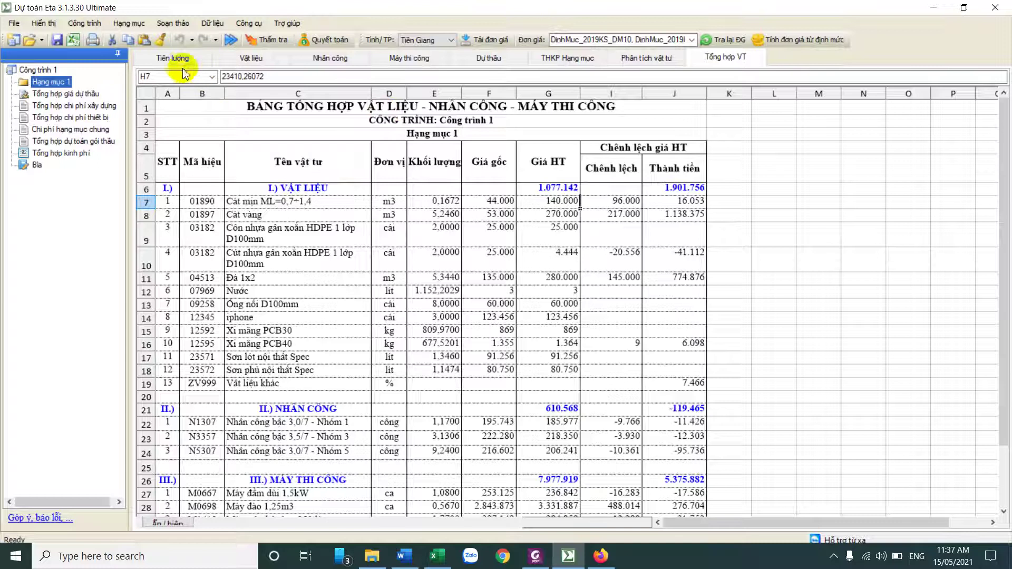
Return to the bill of quantities, select concrete work item AG.11111, and widen the material name column to show the full mortar name
click(174, 58)
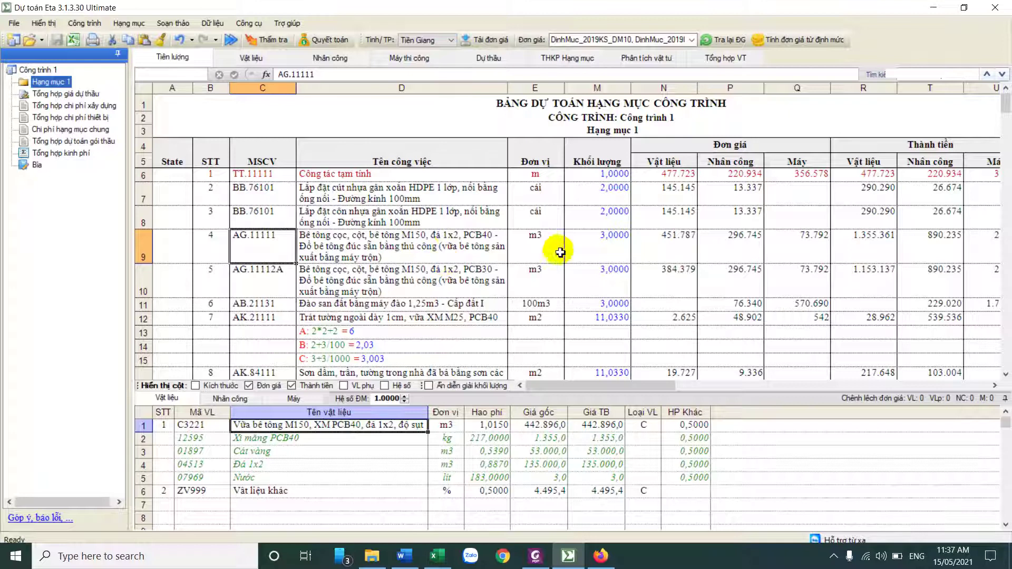
click(420, 240)
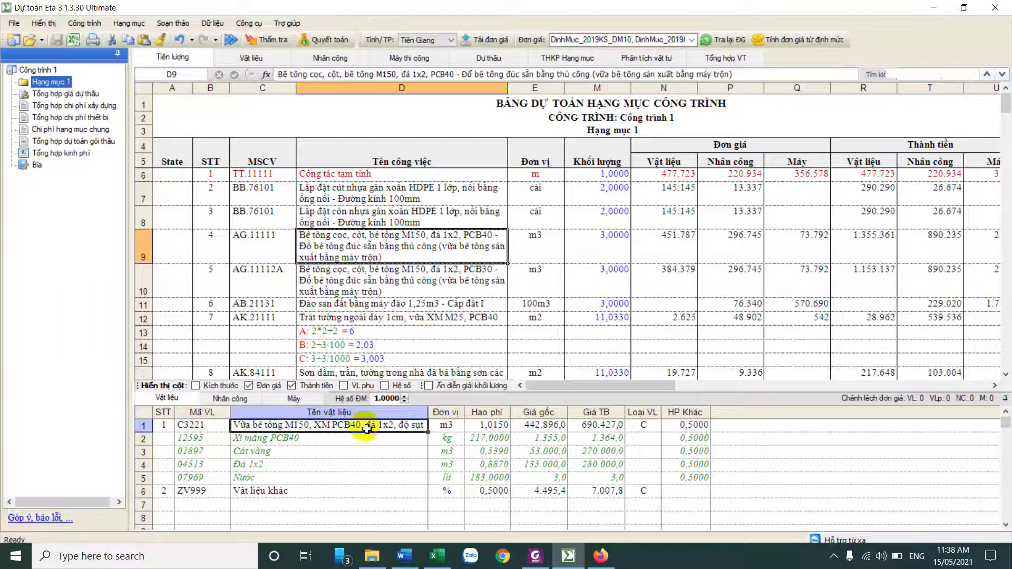
drag(205, 425, 564, 429)
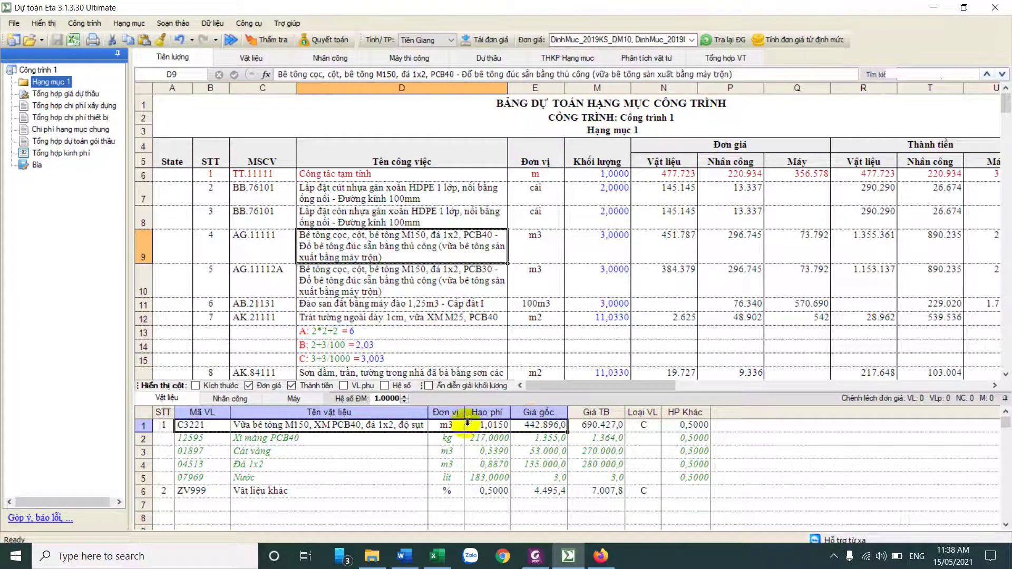
drag(428, 412, 494, 412)
click(425, 423)
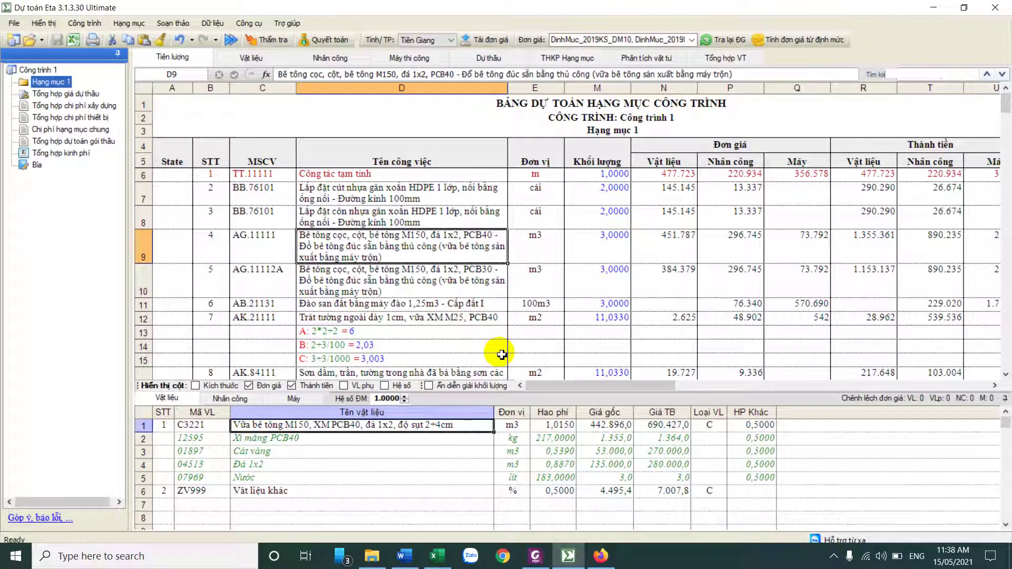
Review the mortar grade, slump and stone options for AG.11111 and switch the item to commercial mortar (Dùng vữa thương phẩm)
right_click(472, 246)
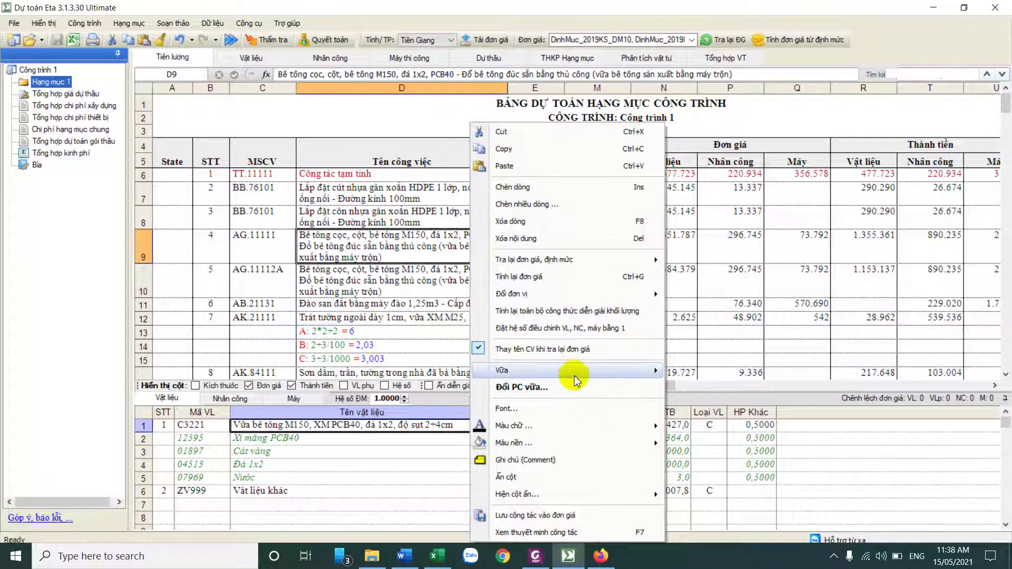
mouse_move(574, 376)
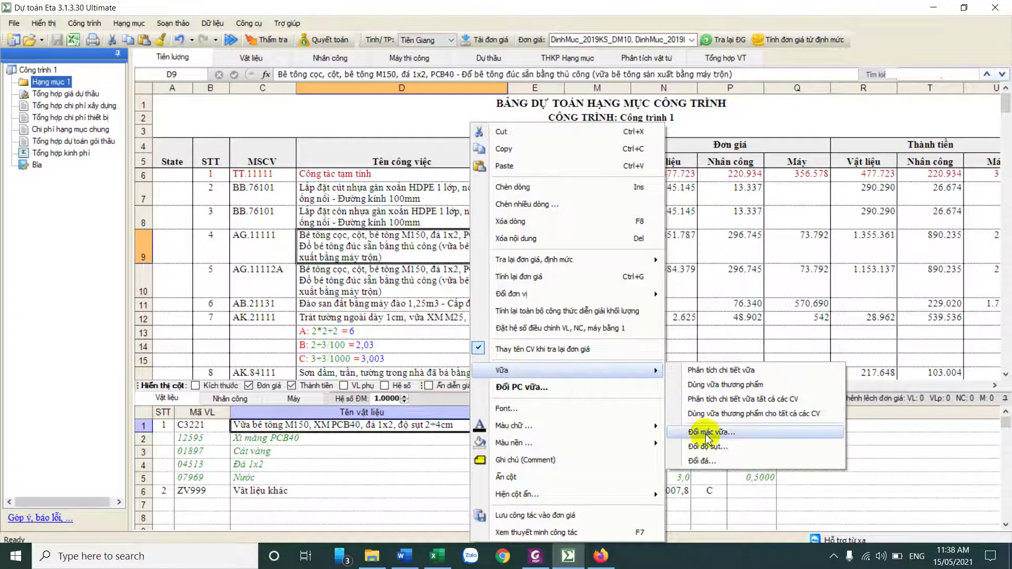
mouse_move(705, 436)
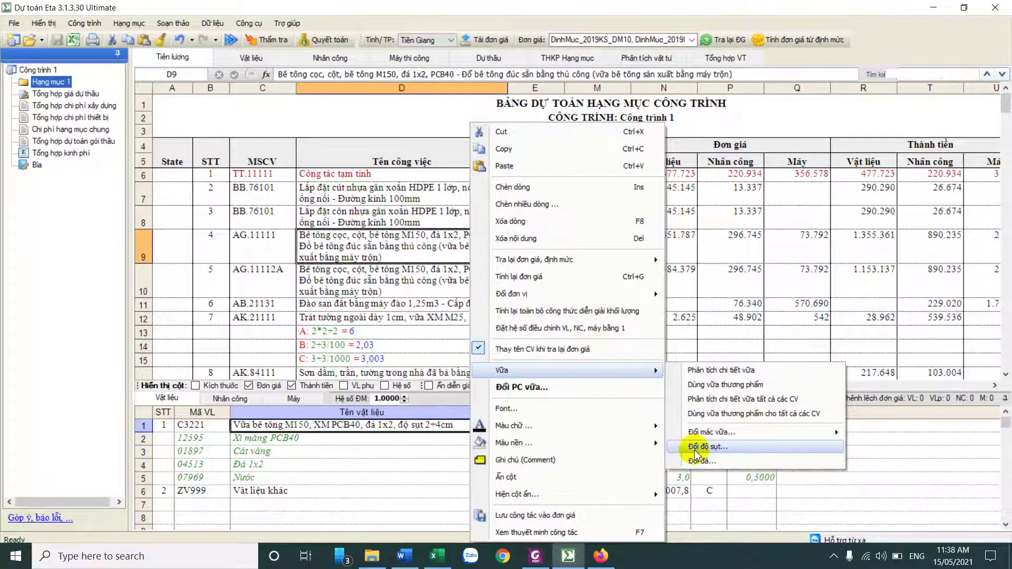
mouse_move(696, 453)
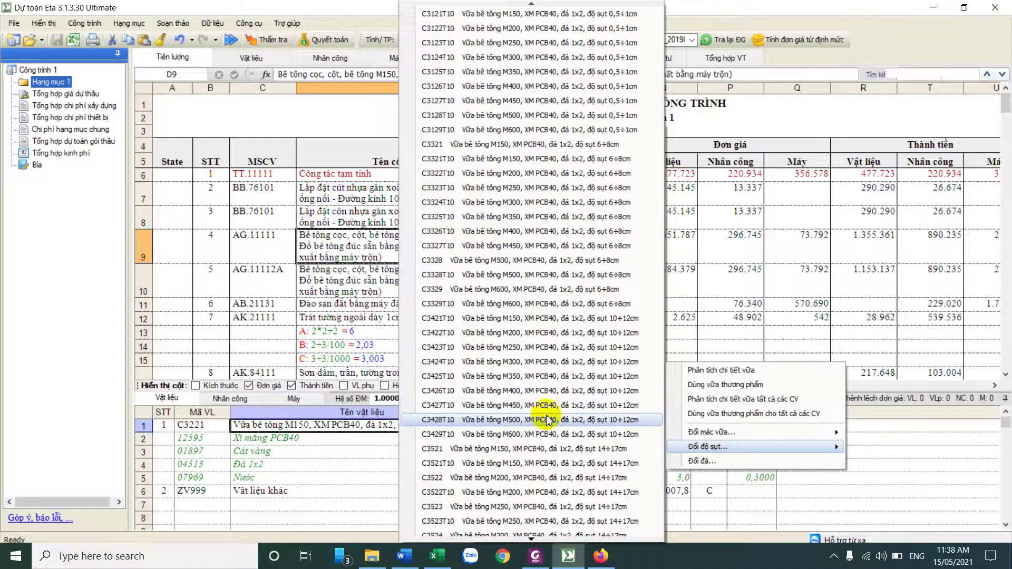
mouse_move(777, 463)
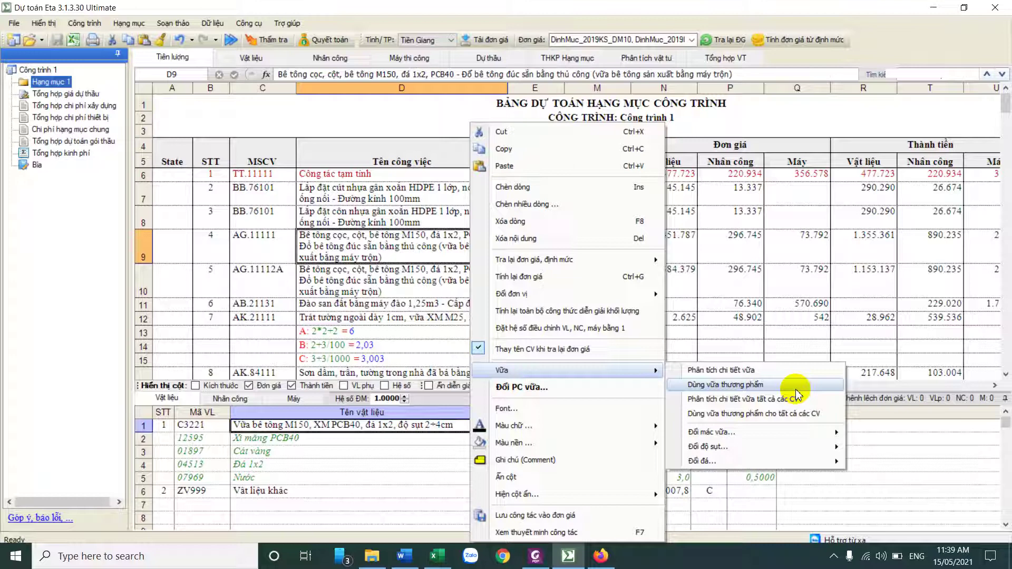
click(796, 389)
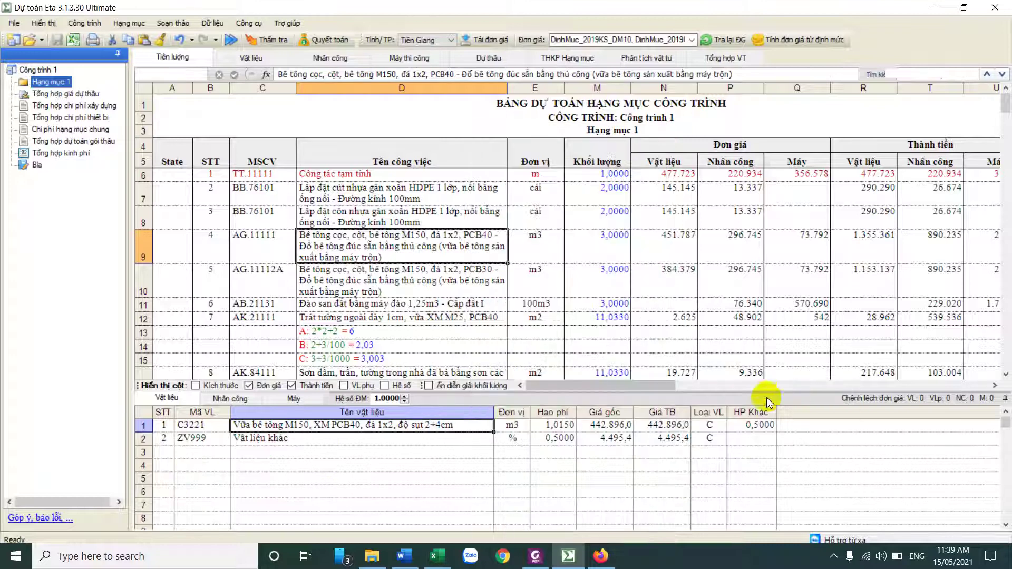
Check the commercial mortar line under AG.11111 in the material analysis table
click(263, 250)
click(646, 58)
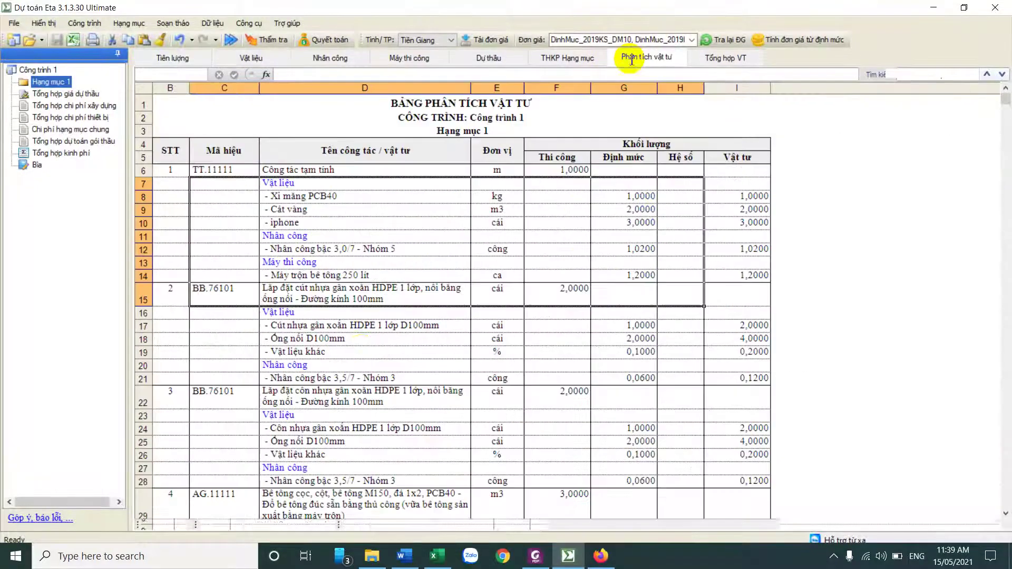
click(366, 354)
scroll(367, 359, down, 3)
drag(294, 436, 729, 431)
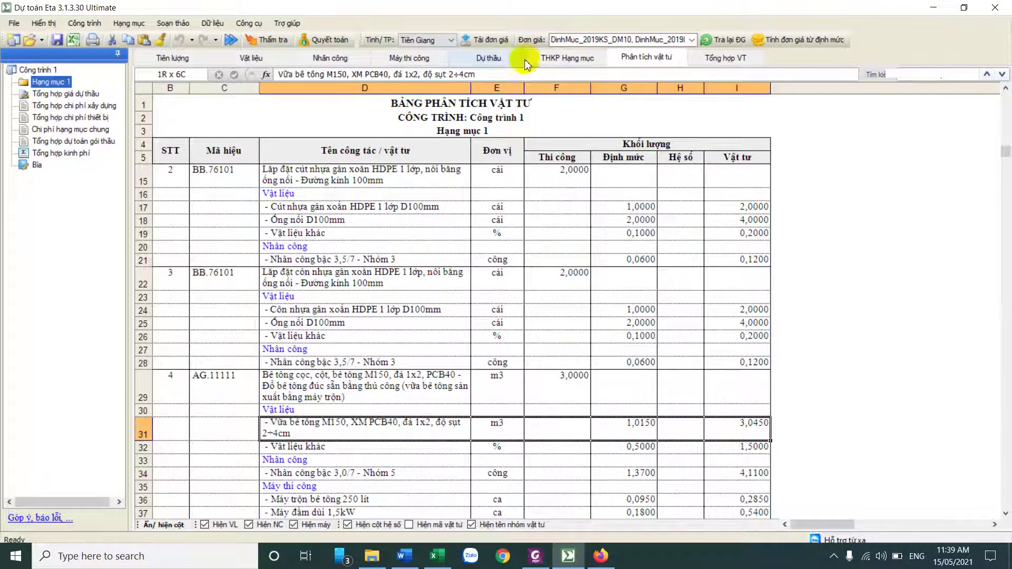
Compare the mortar line of AG.11111 with the separate component materials of AG.11112A in the detailed bid breakdown
click(455, 59)
click(174, 522)
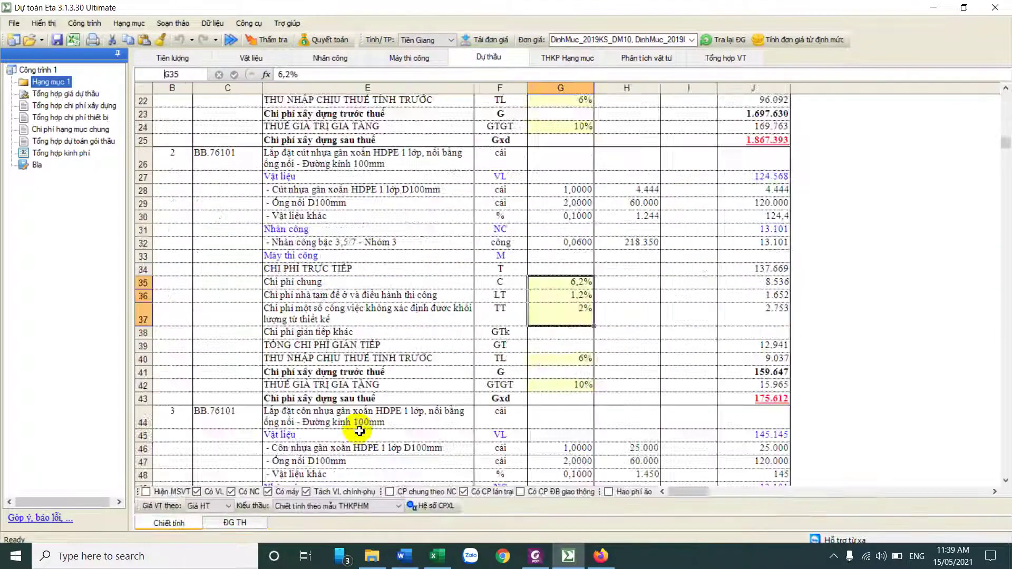
scroll(395, 383, up, 10)
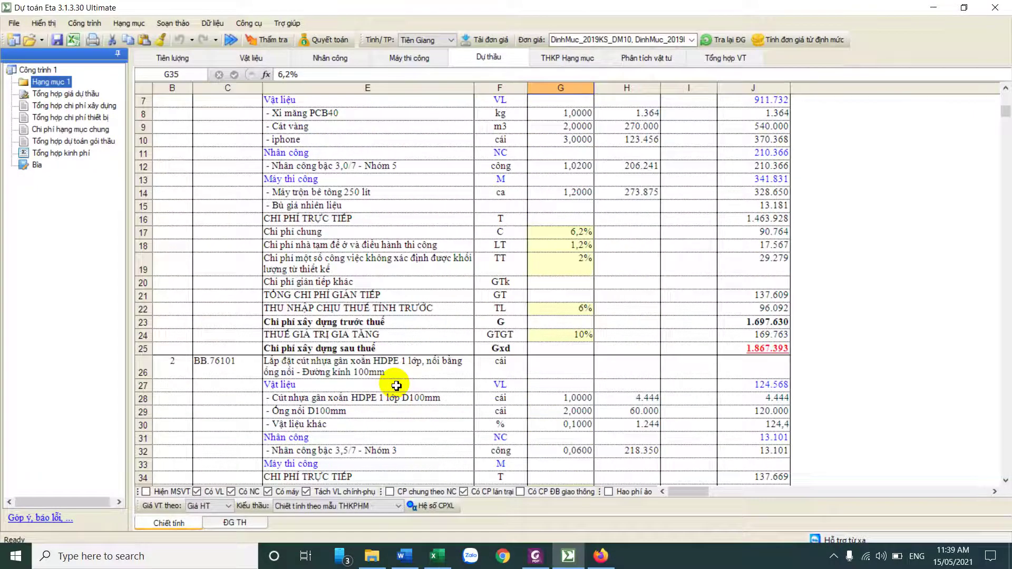
scroll(397, 387, down, 9)
scroll(393, 385, down, 3)
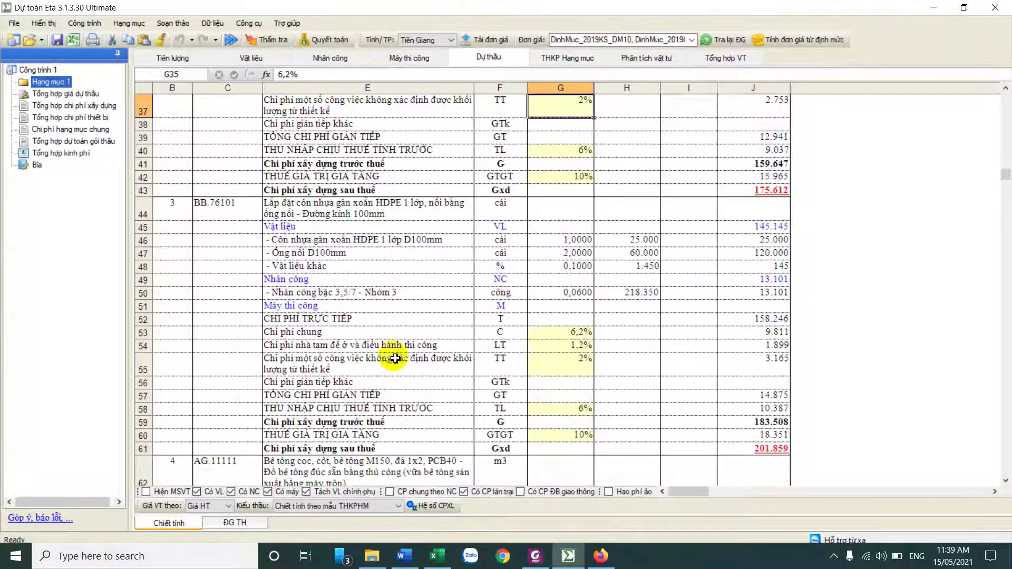
scroll(340, 235, down, 2)
scroll(340, 235, down, 2)
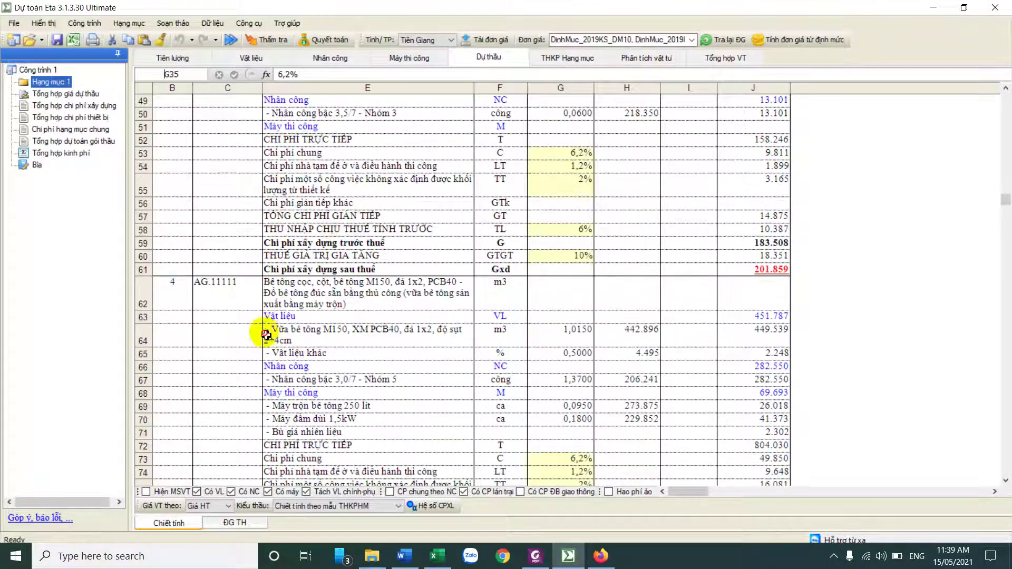
drag(265, 329, 508, 333)
scroll(501, 341, down, 4)
scroll(501, 338, down, 4)
drag(278, 277, 721, 330)
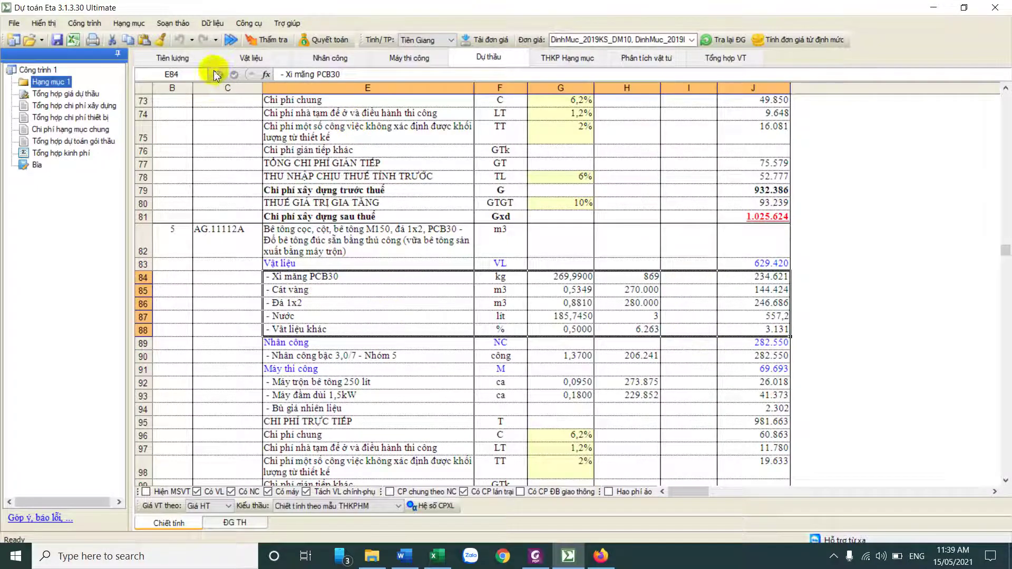
Return to the bill of quantities and switch AG.11111 to detailed mortar analysis (Phân tích chi tiết vữa)
click(175, 58)
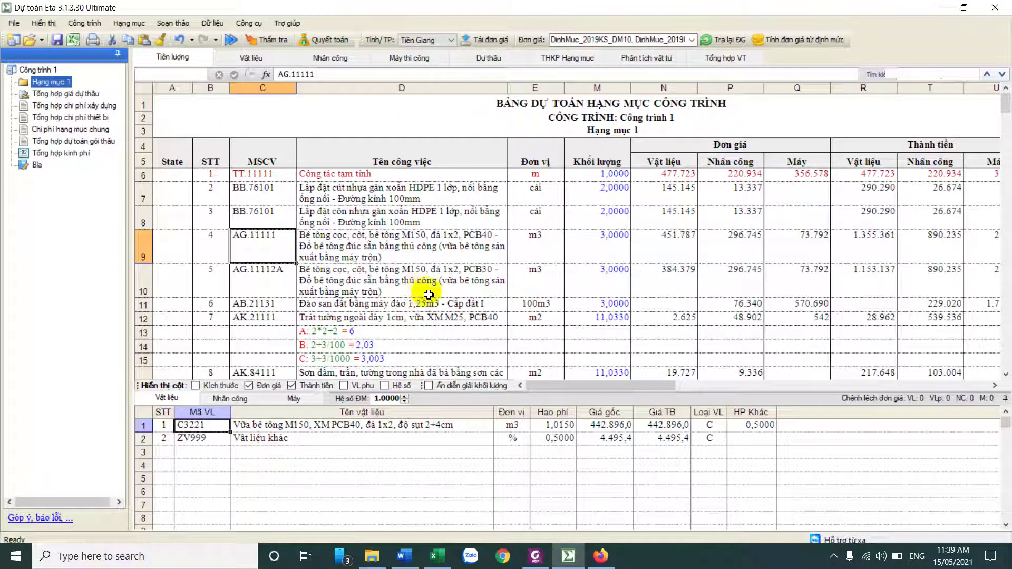
click(491, 255)
right_click(491, 256)
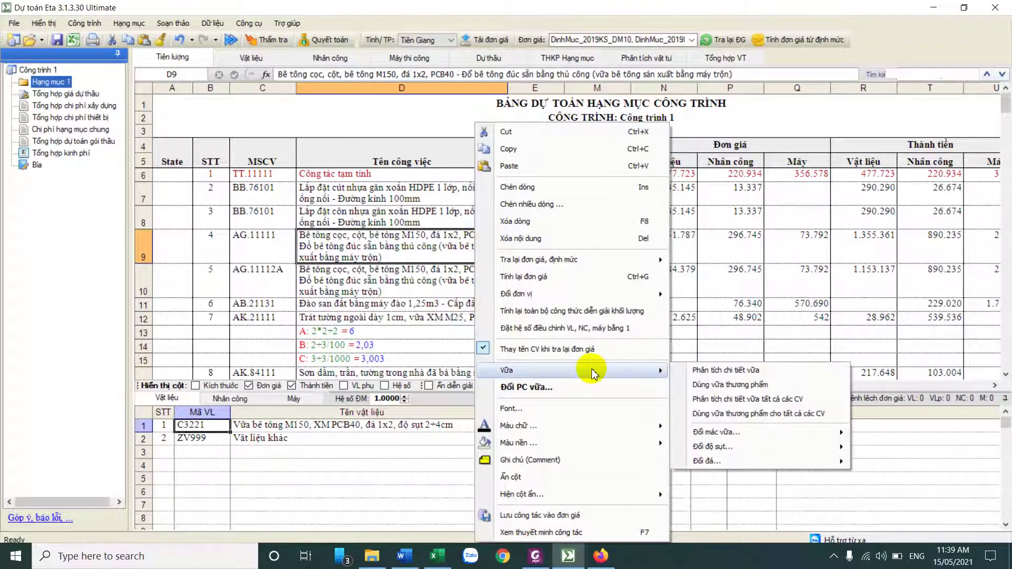
click(749, 372)
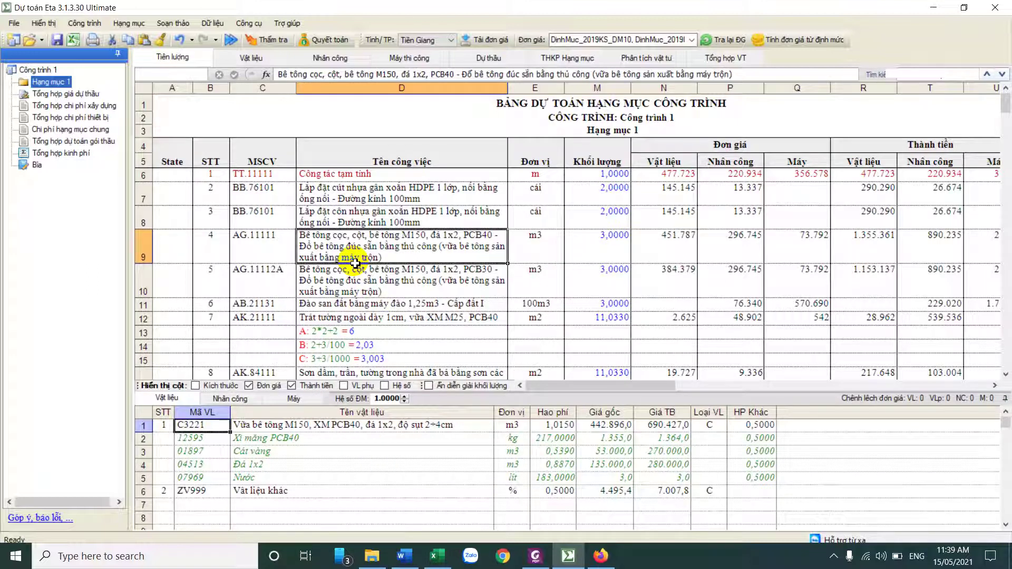
Open the work description of the HDPE reducer item, the second BB.76101 entry, and close it
right_click(435, 244)
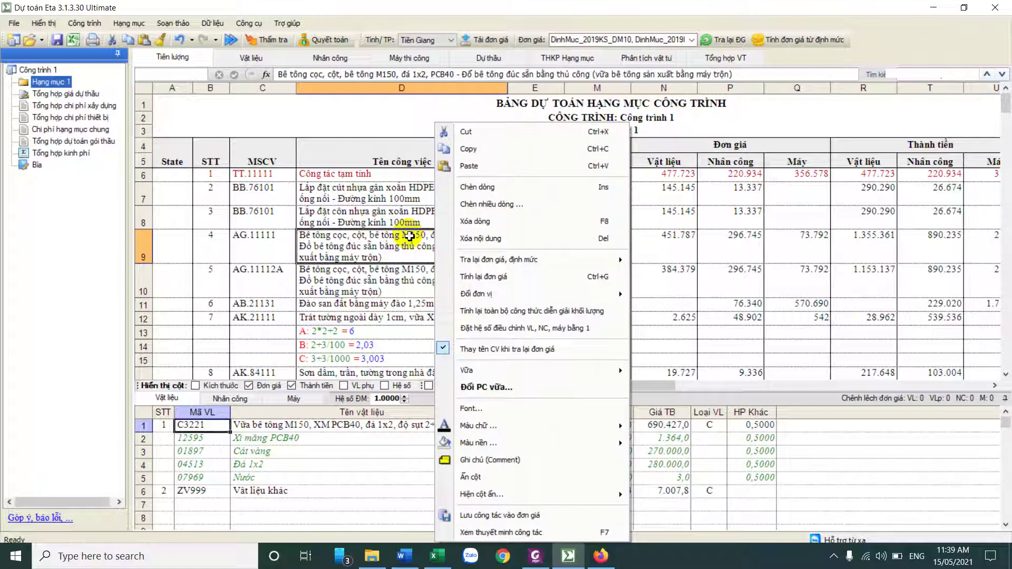
click(386, 219)
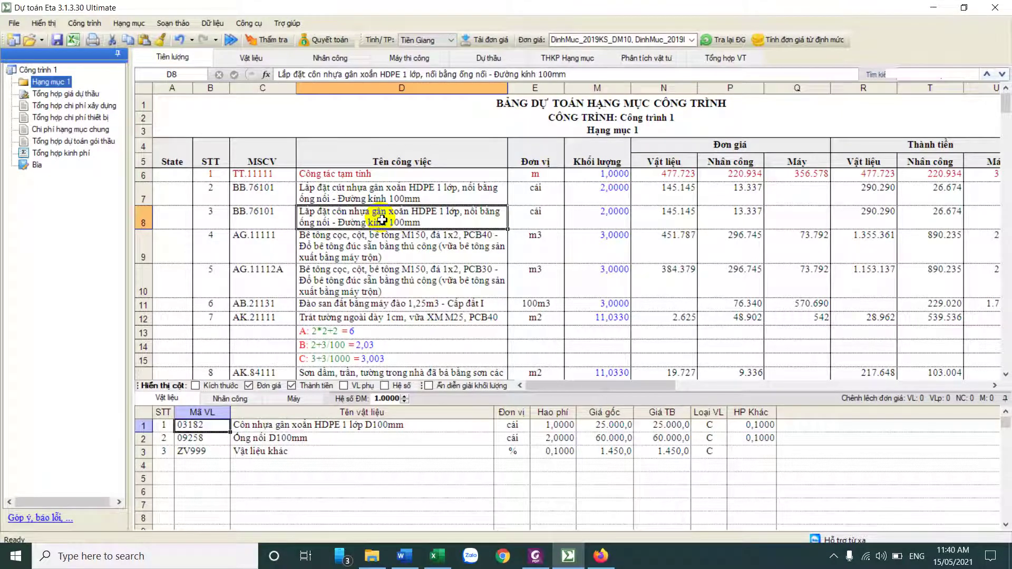
right_click(382, 220)
click(492, 532)
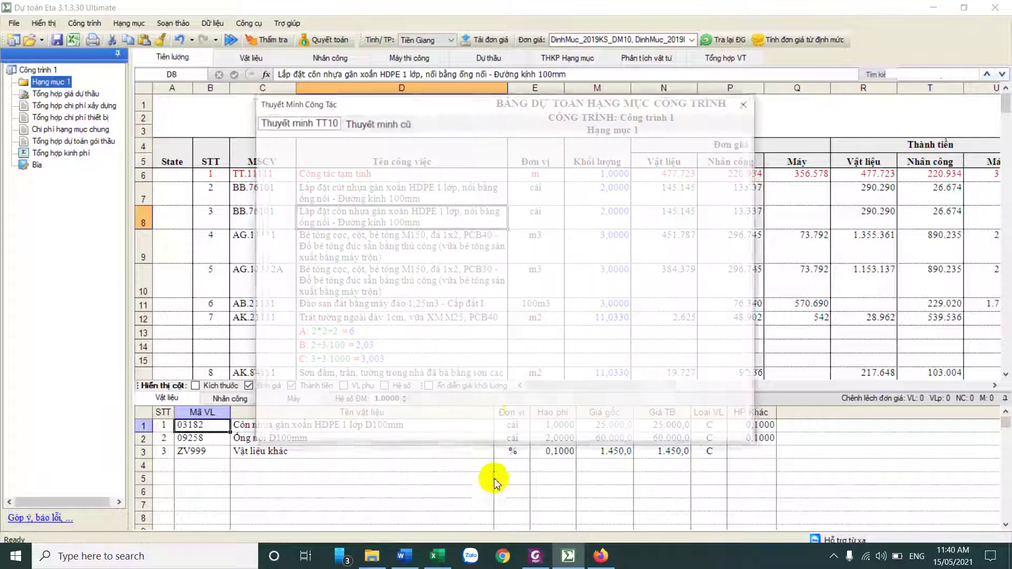
click(746, 98)
Read the TT10 work description of AG.11111, highlighting its application guidance and work components, and close it
right_click(403, 245)
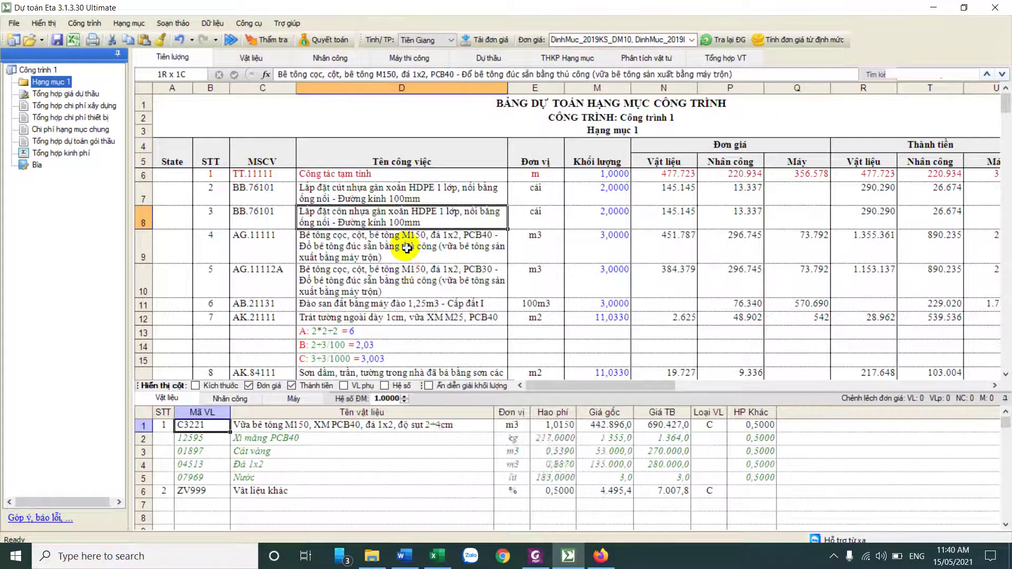
click(501, 533)
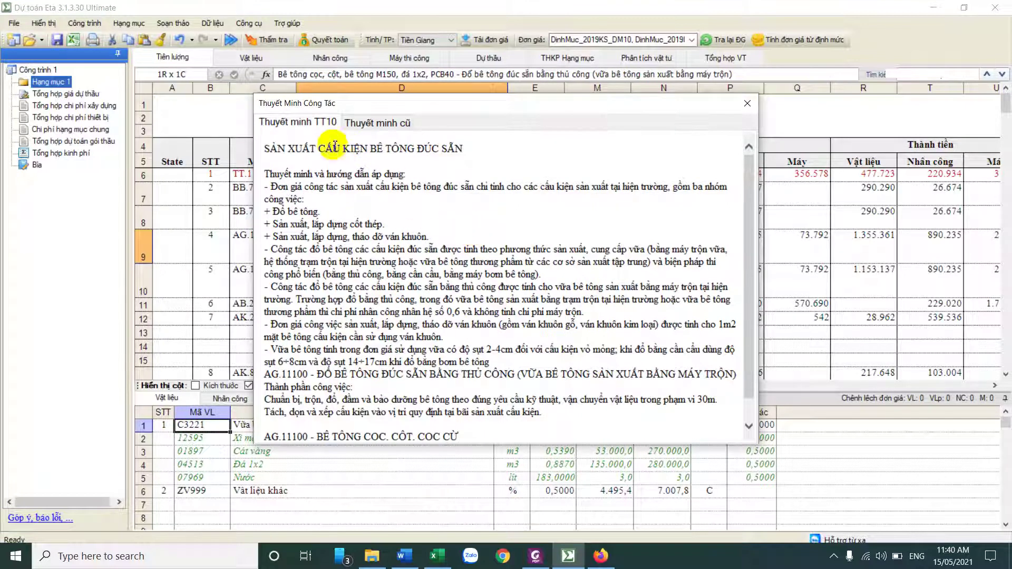
drag(266, 159, 551, 411)
drag(617, 110, 729, 120)
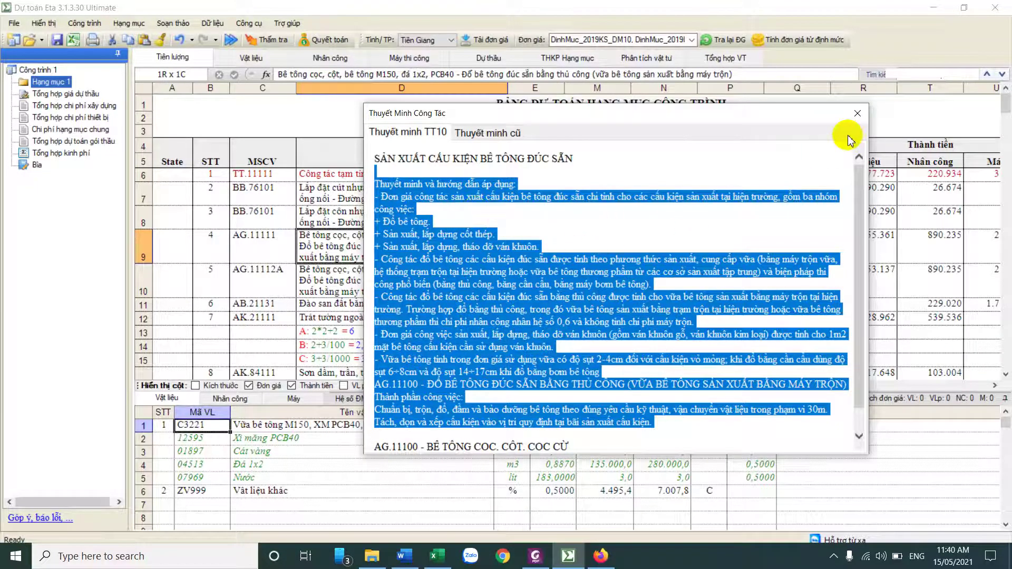
click(857, 113)
right_click(435, 248)
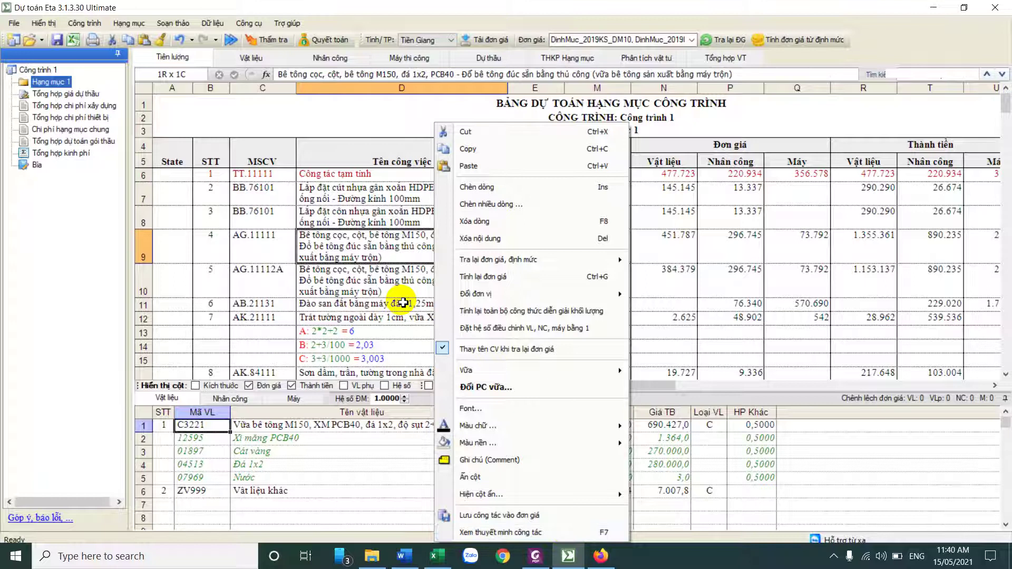
click(340, 217)
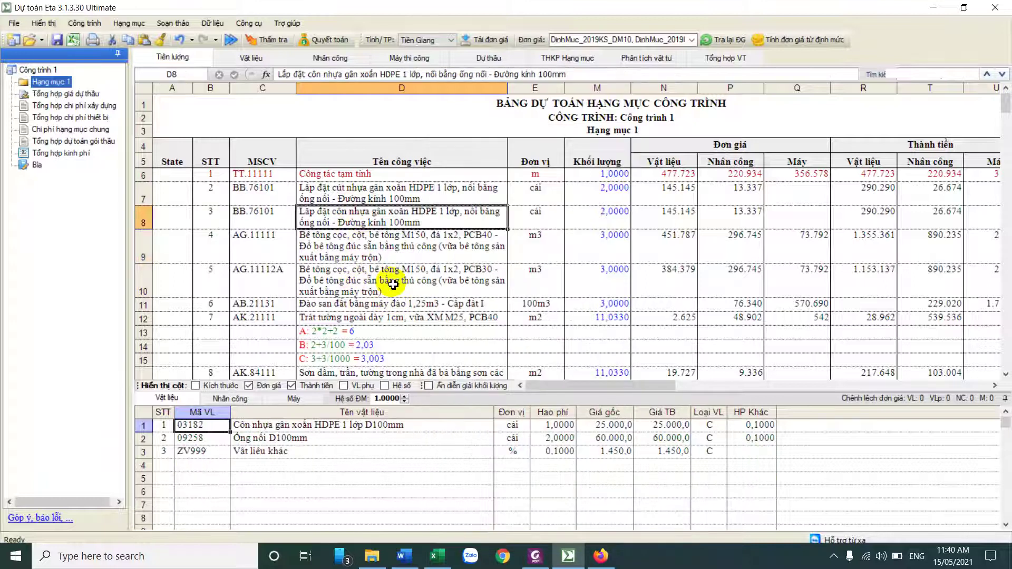
Insert a blank row above AG.11112A and another above the first work item, TT.11111
click(353, 285)
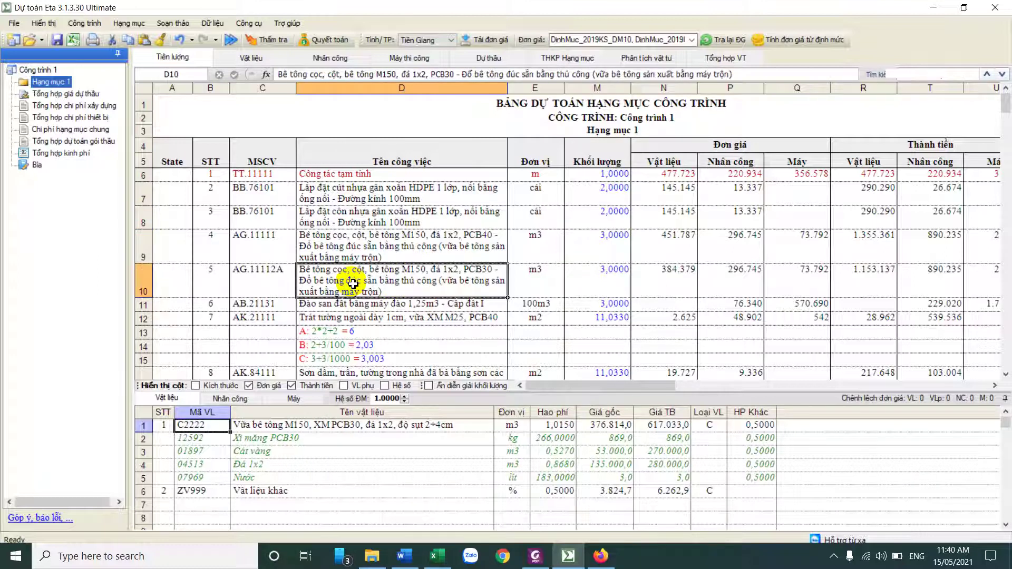
key(Insert)
click(348, 175)
key(Insert)
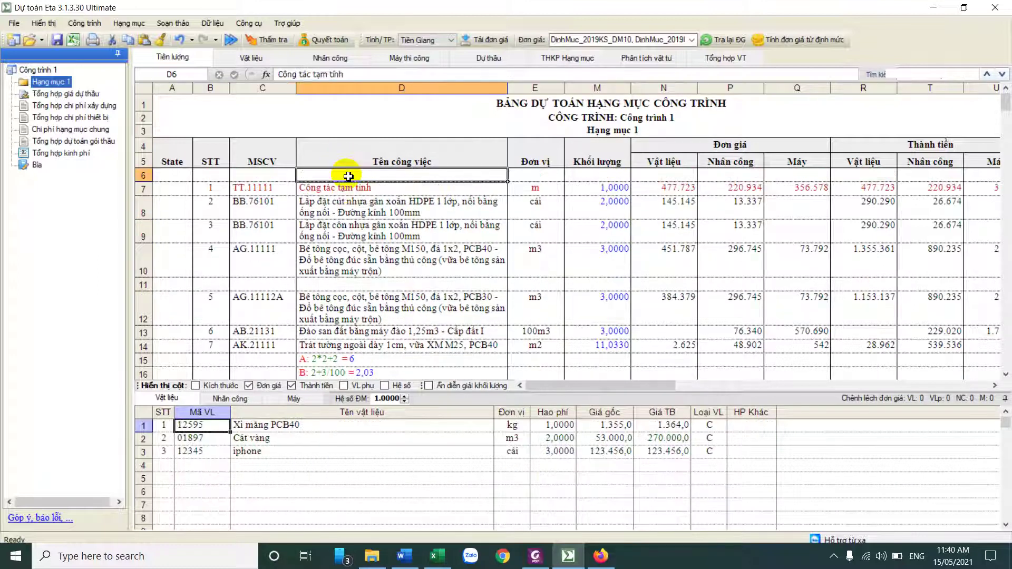
scroll(238, 282, down, 2)
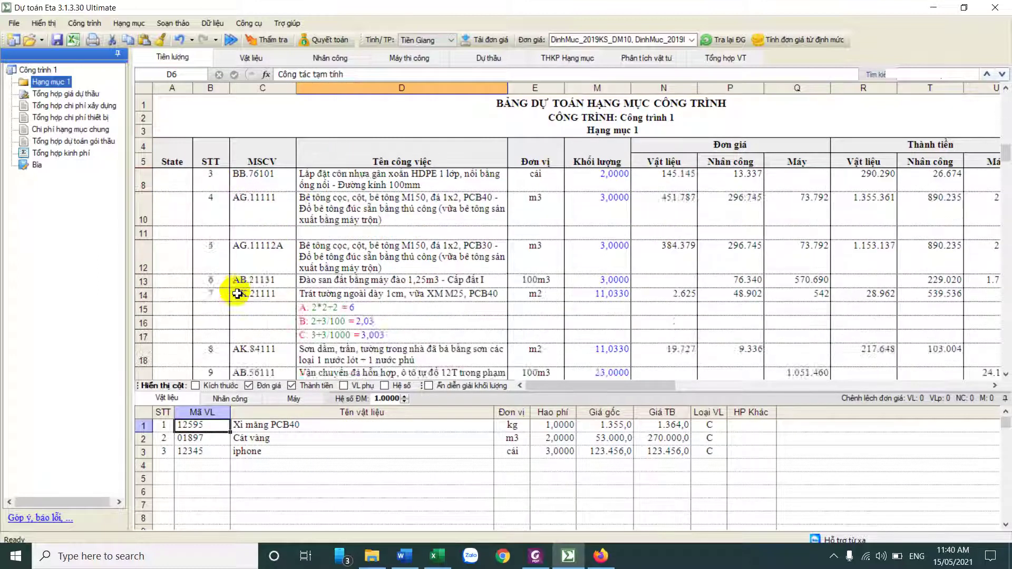
scroll(238, 294, up, 2)
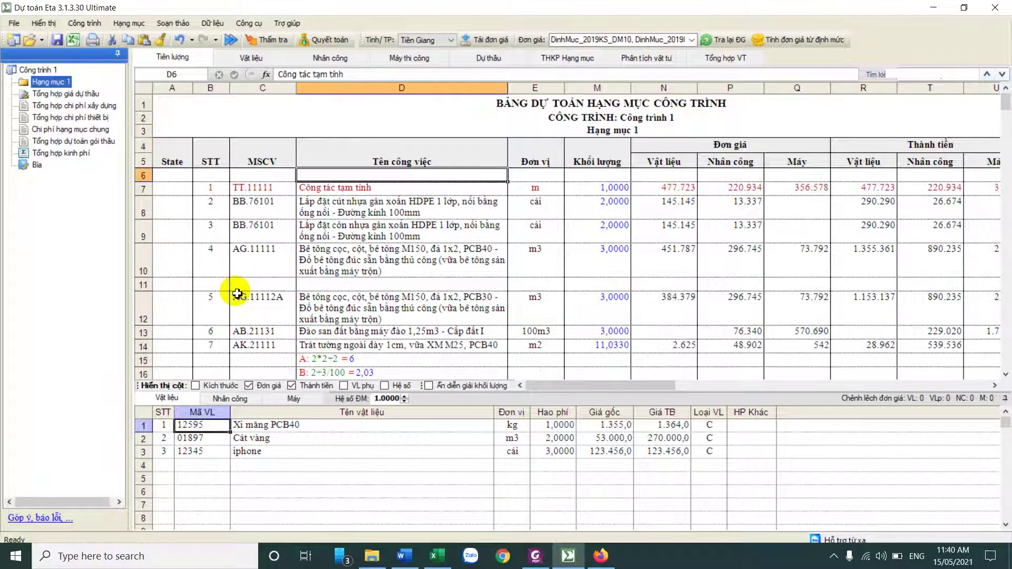
Turn both blank rows into group headings by entering * as their work code
click(266, 178)
text(*)
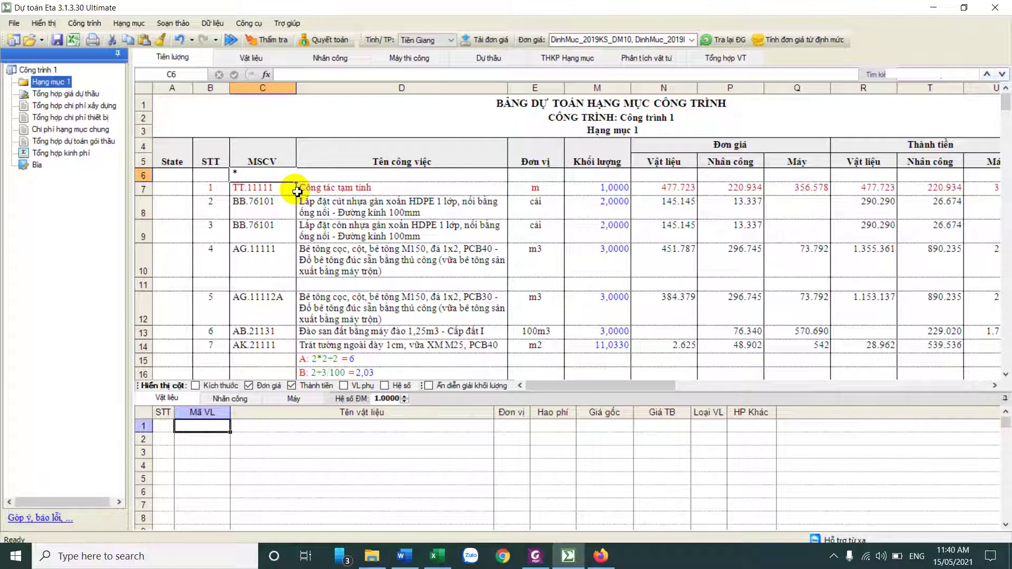
key(Return)
click(286, 284)
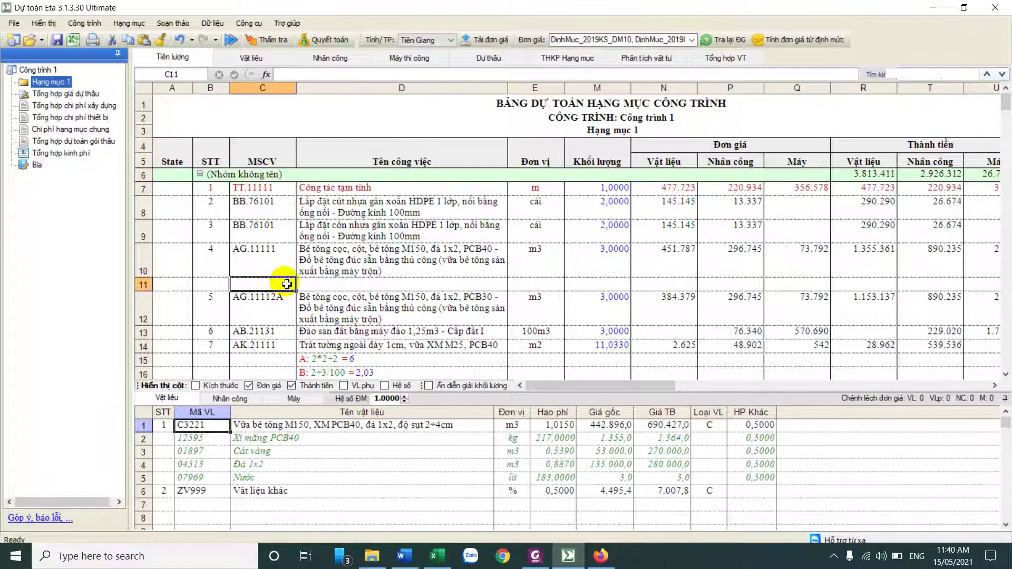
text(*)
key(Return)
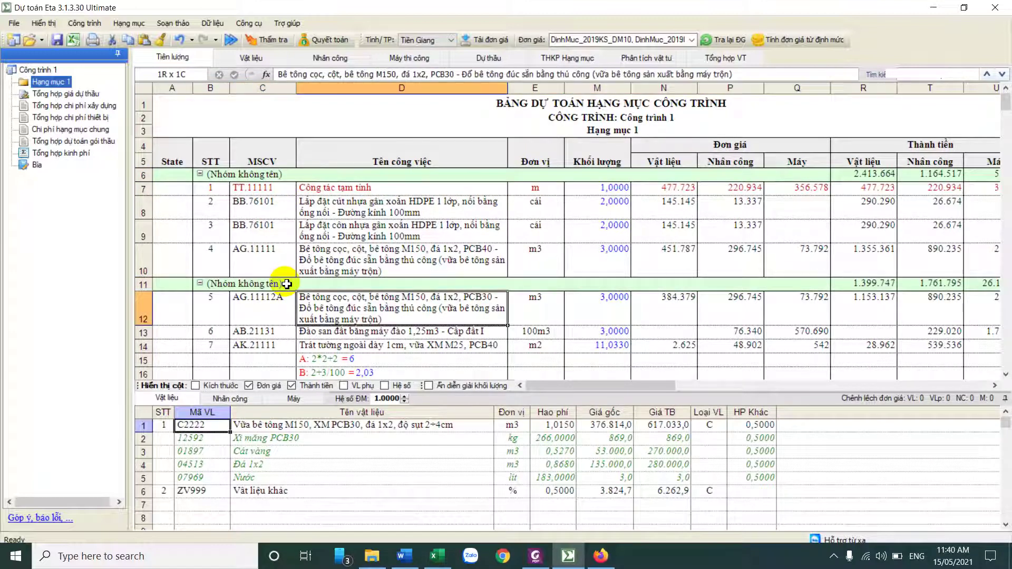
click(525, 312)
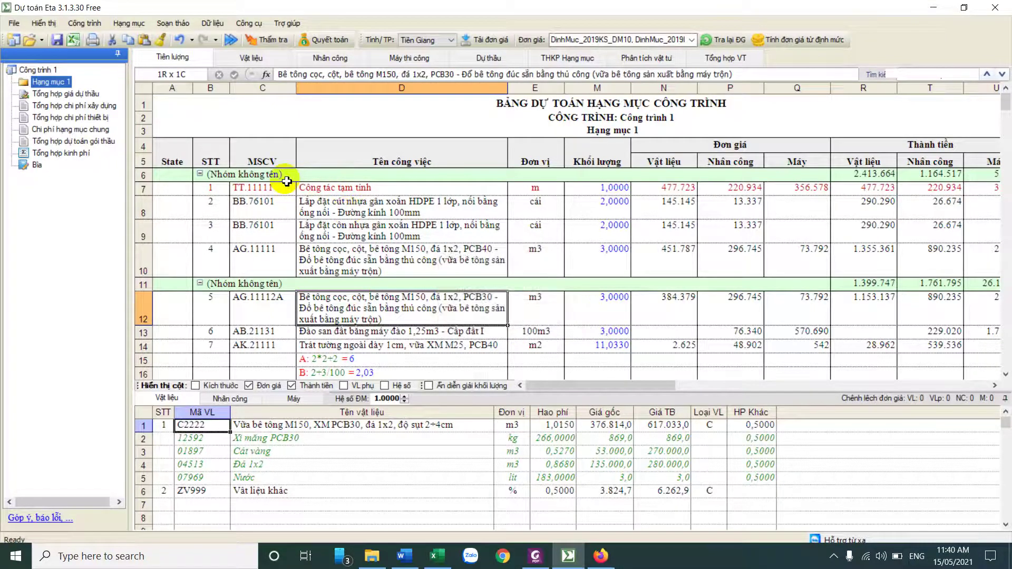
Name the first group "Phần móng" and the second group "Phần thân"
click(289, 177)
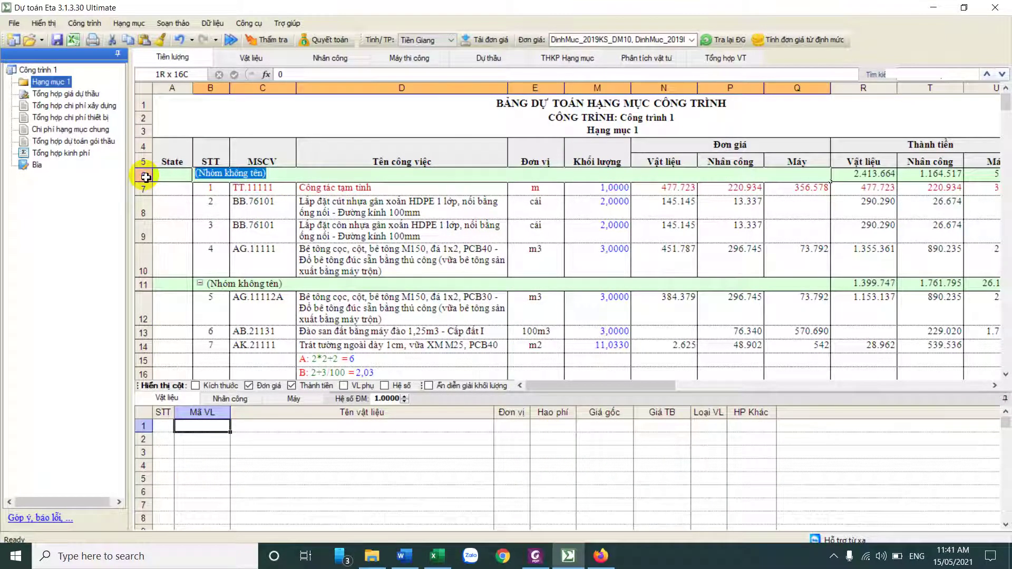
text(Phần móng)
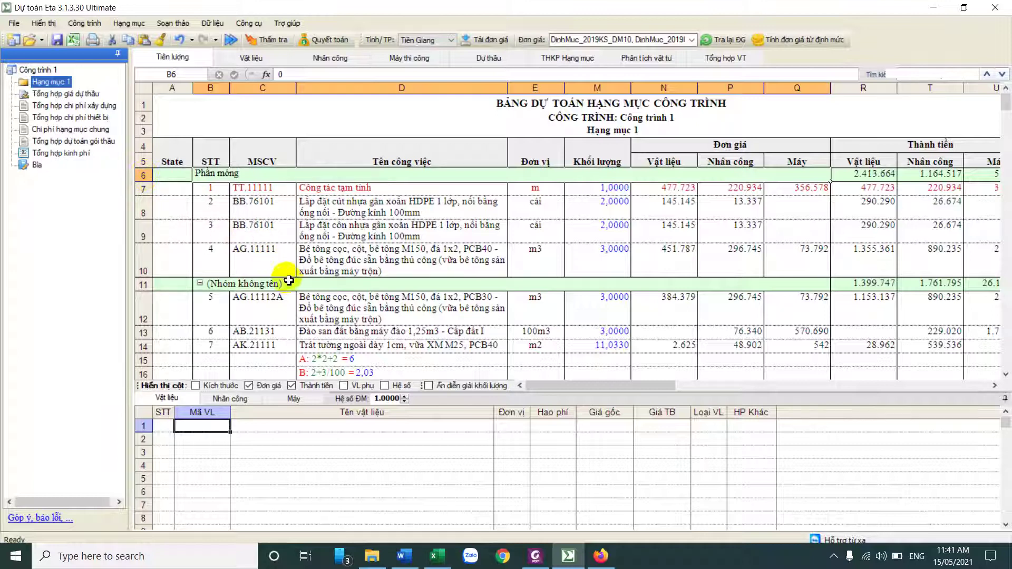
click(289, 284)
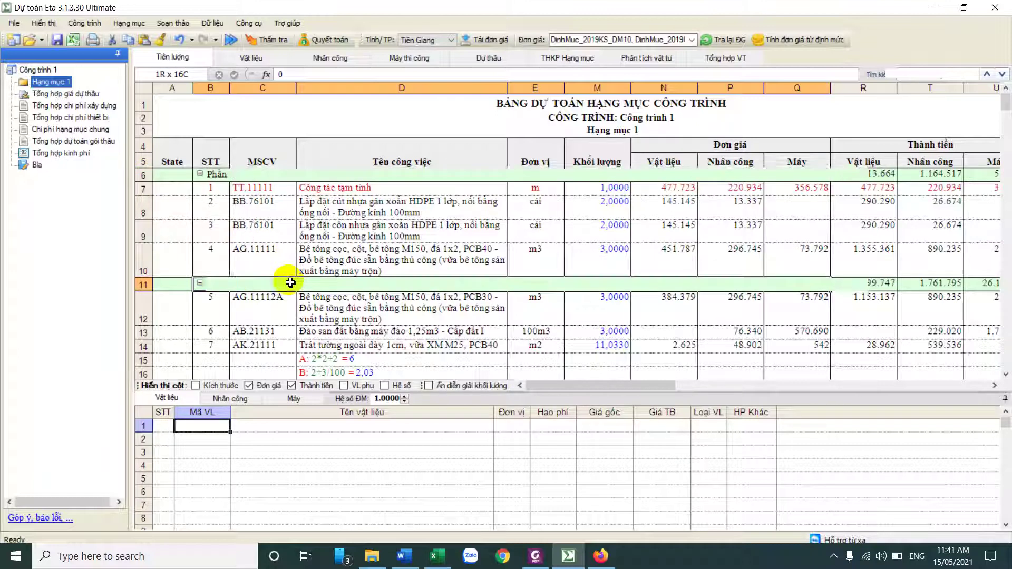
text(Pha)
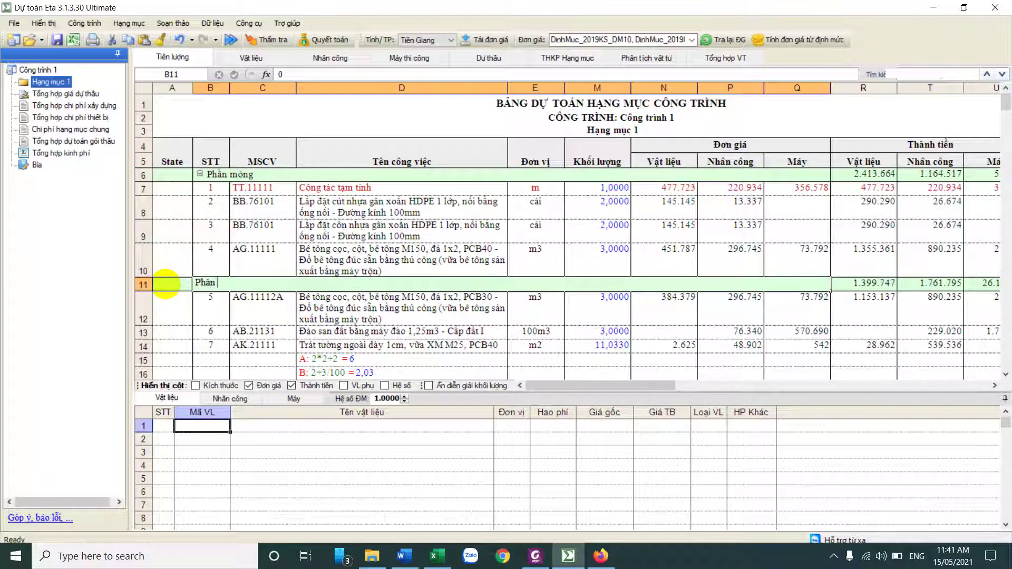
click(424, 232)
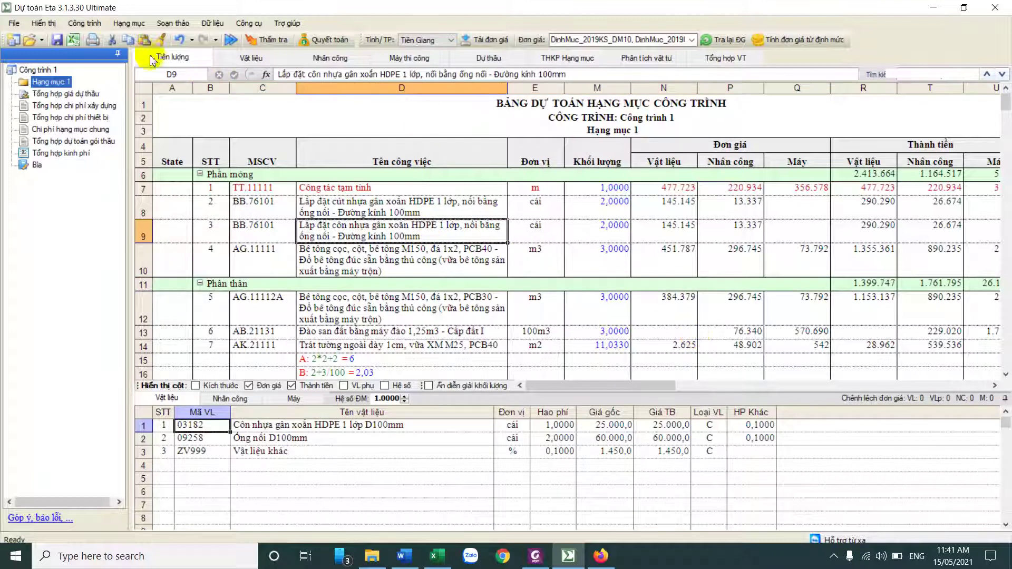
Preview the grouped bill of quantities as it will print and close the preview
click(93, 39)
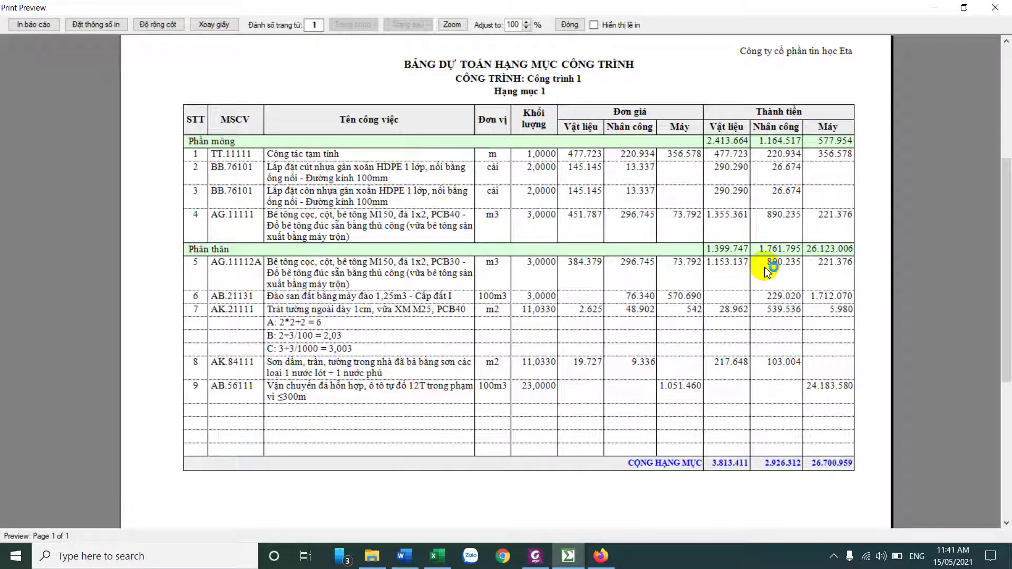
click(570, 25)
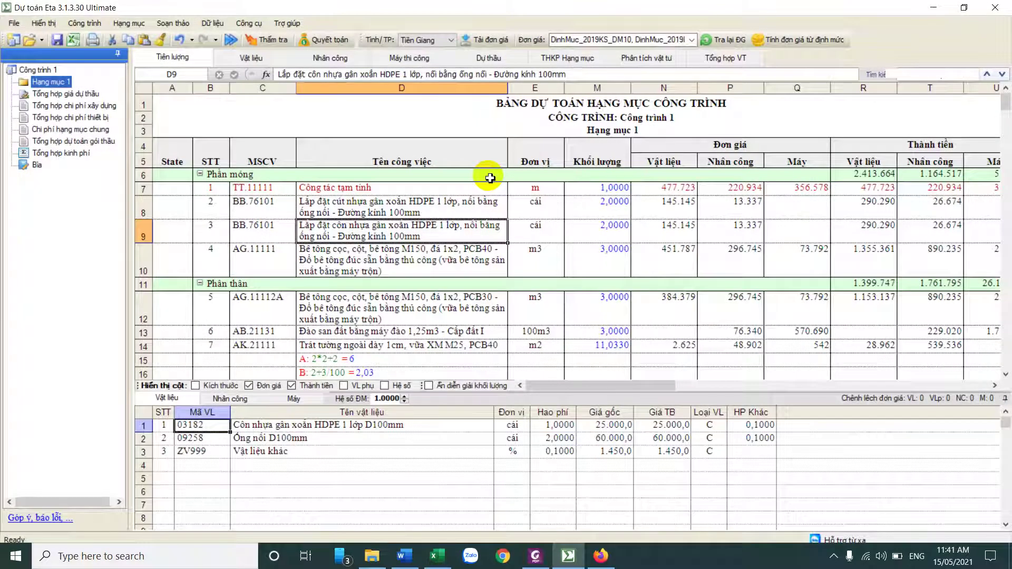
Look through the bid, item cost summary and material analysis sheets, ending on the component materials of AG.11111
click(509, 62)
click(569, 58)
click(645, 59)
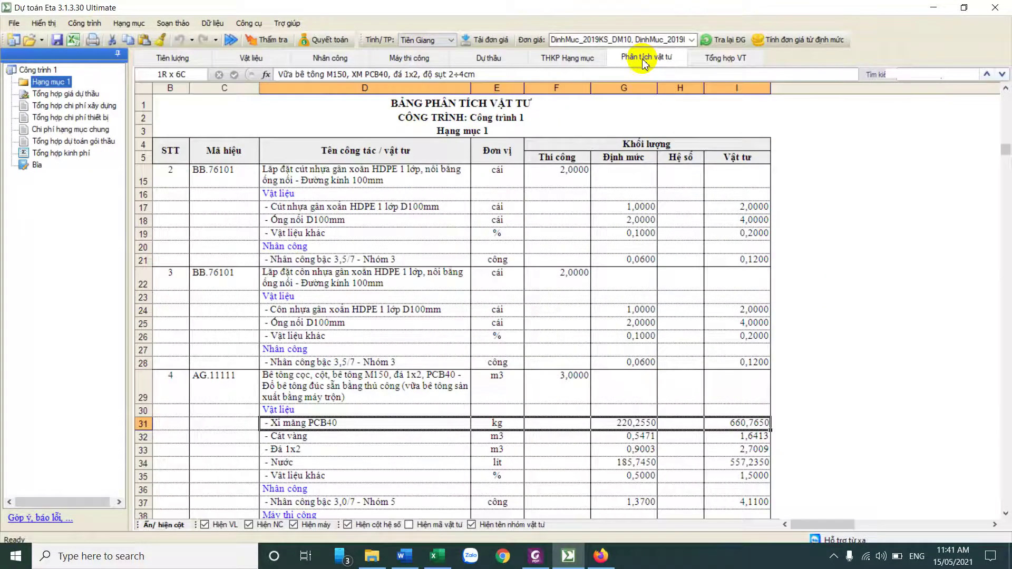
key(ctrl+Page_Up)
key(ctrl+Page_Up)
click(647, 62)
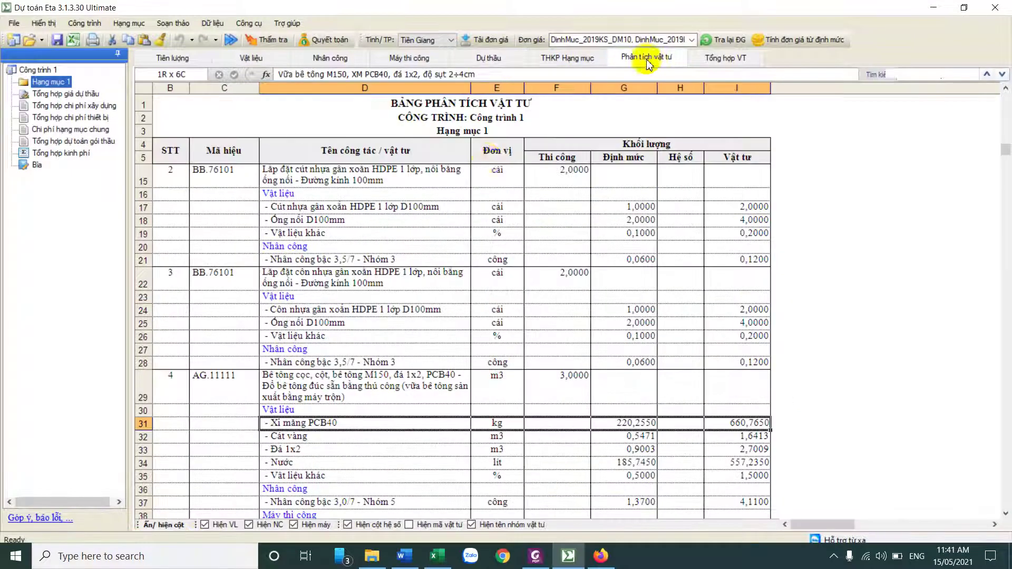
Preview the bid's detailed unit price table as it will print and look over its first page
click(494, 68)
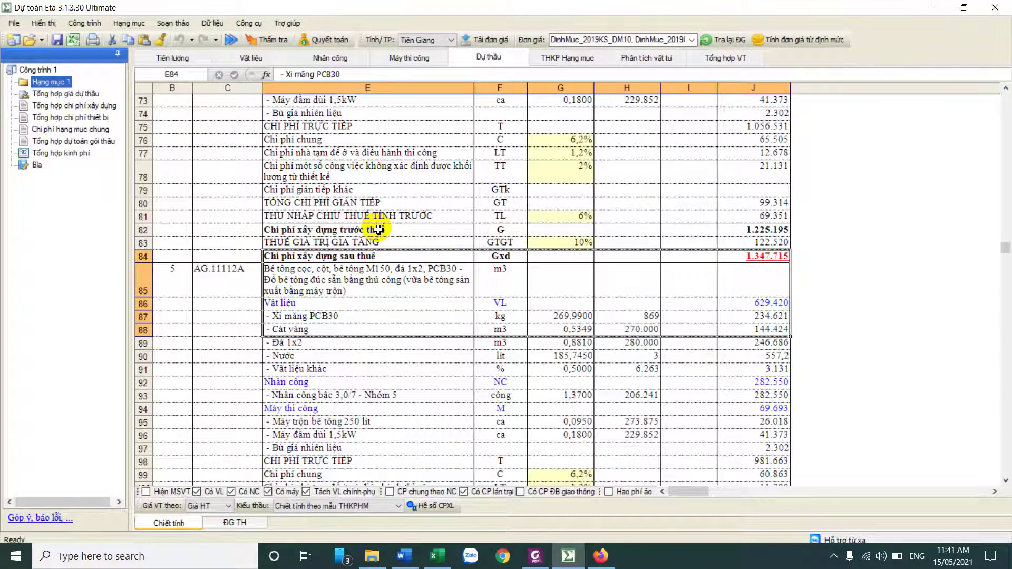
click(92, 39)
click(555, 197)
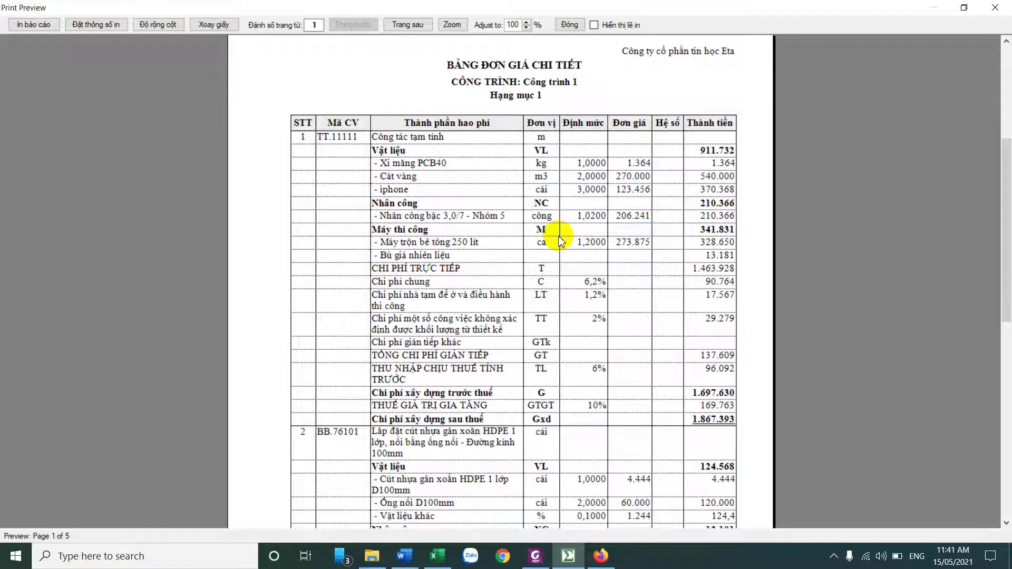
scroll(560, 241, down, 5)
scroll(619, 340, up, 6)
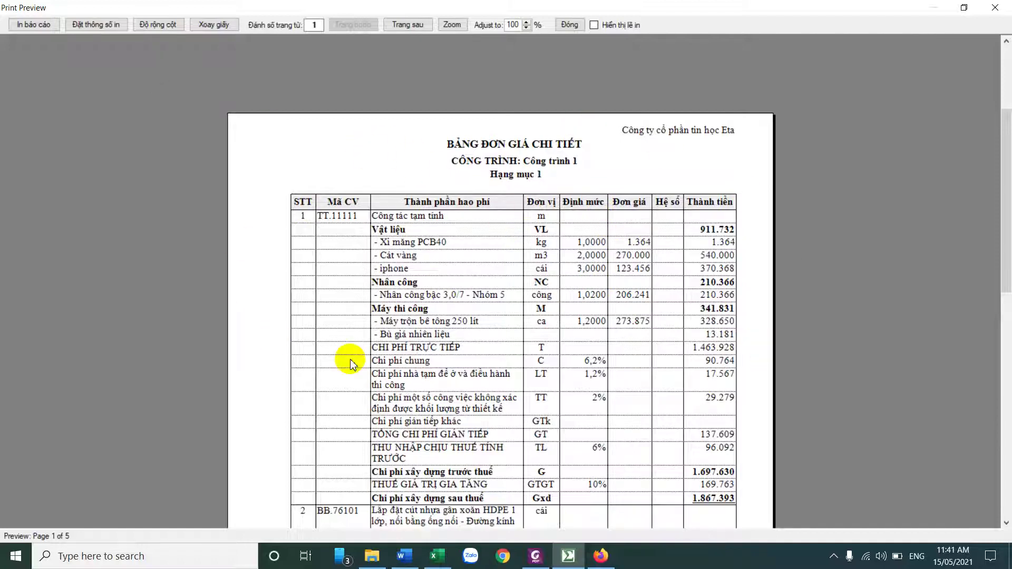
Replace the right-hand section of the print header with "Dự toán công tính tỉnh Tiền Giang" and apply the page setup
click(106, 25)
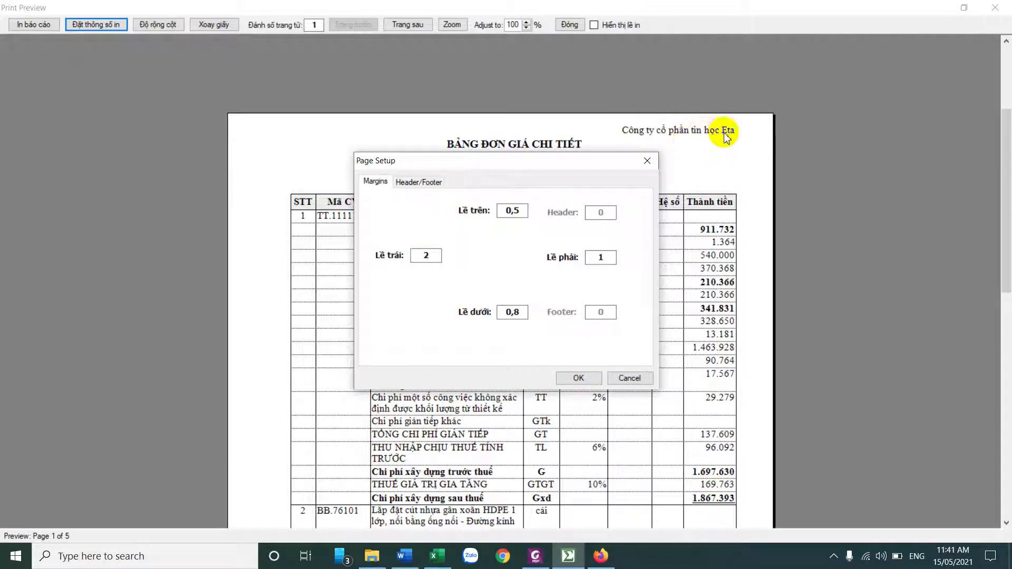
click(421, 181)
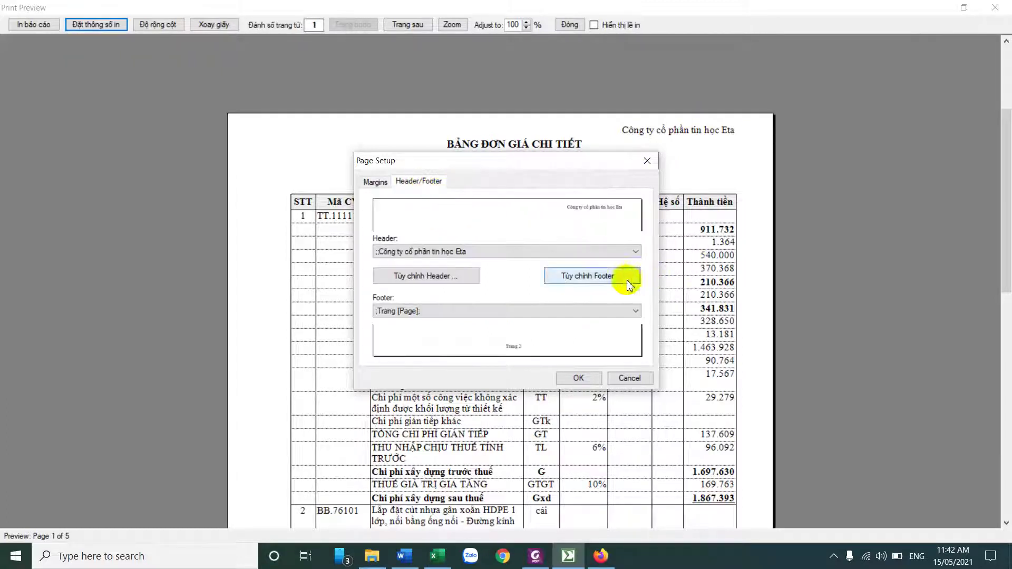
click(442, 273)
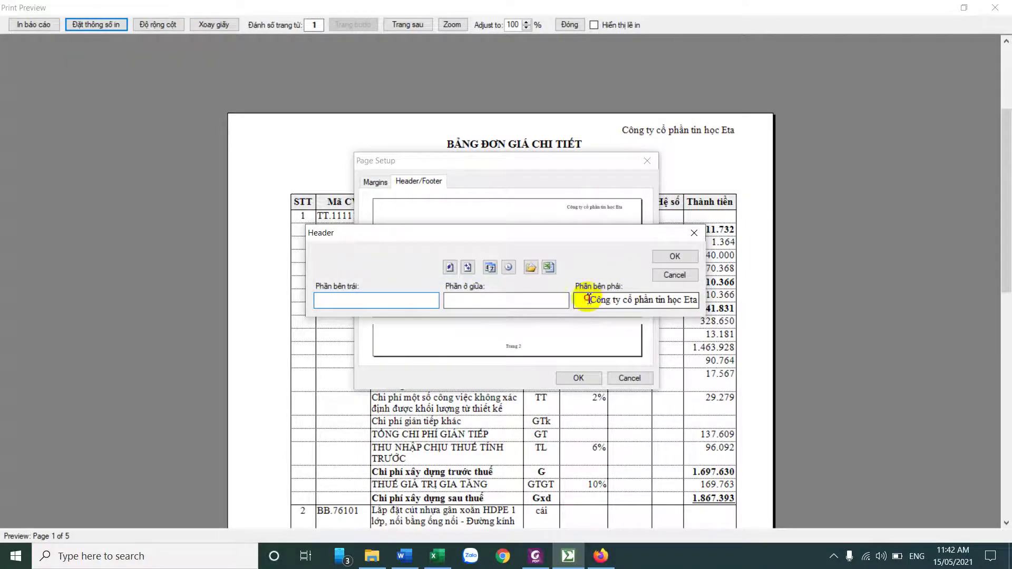
drag(589, 299, 760, 308)
text(Dư)
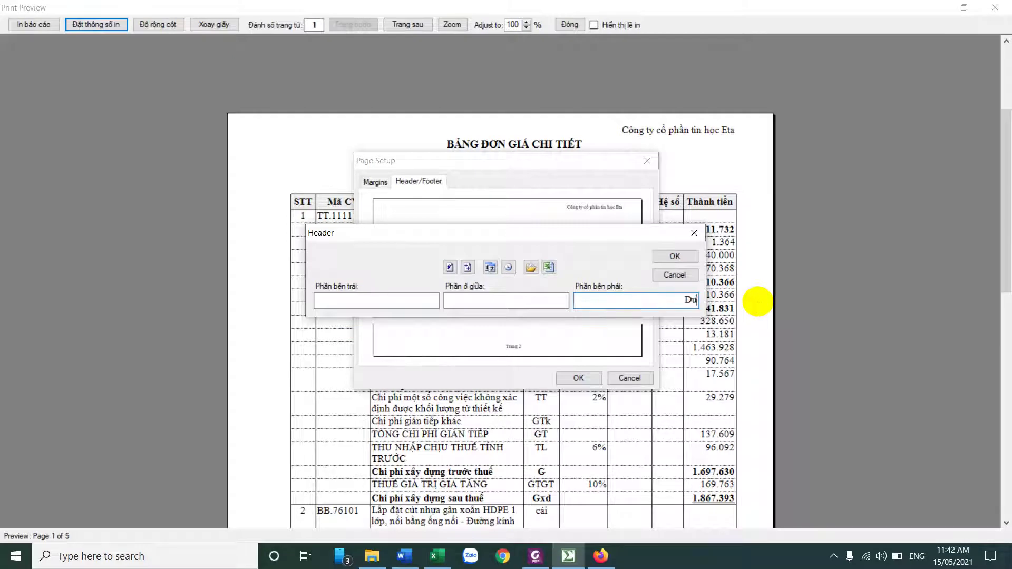
text( toán công tính tỉnh Tiền Giang)
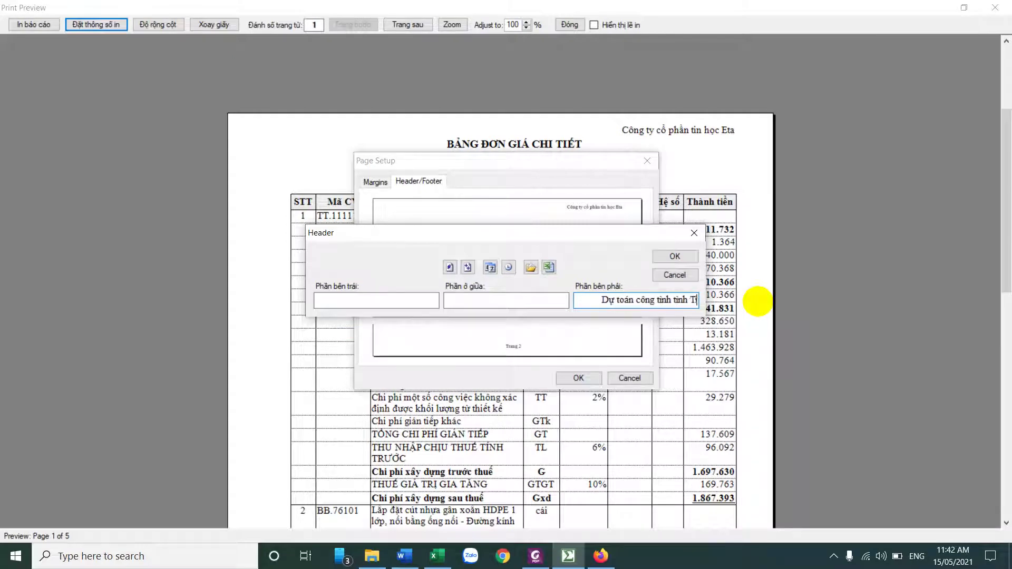
click(667, 259)
click(578, 378)
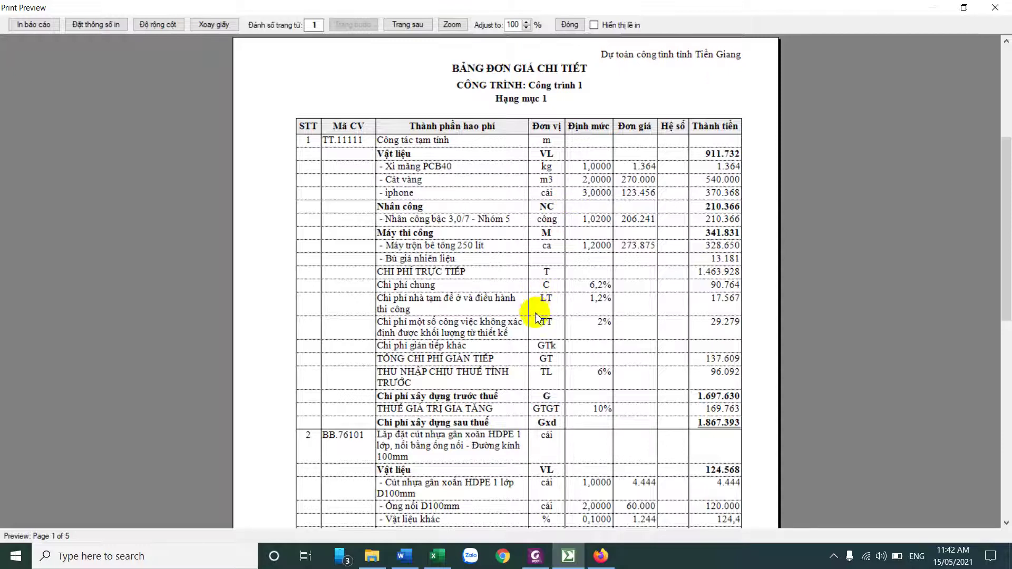
Set the printed page numbering to start from 11, check the page footer and close the preview
scroll(525, 372, down, 5)
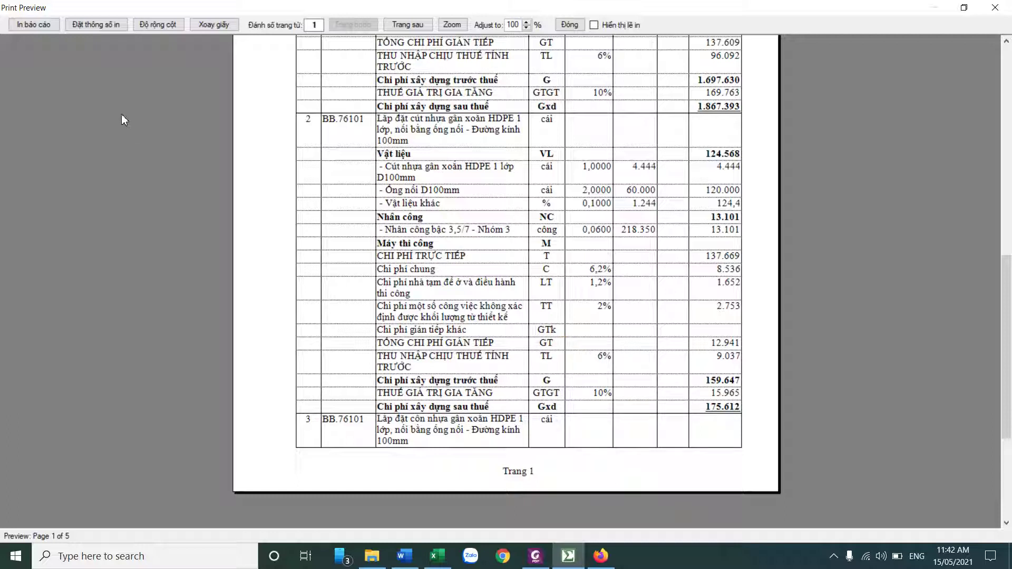
click(320, 26)
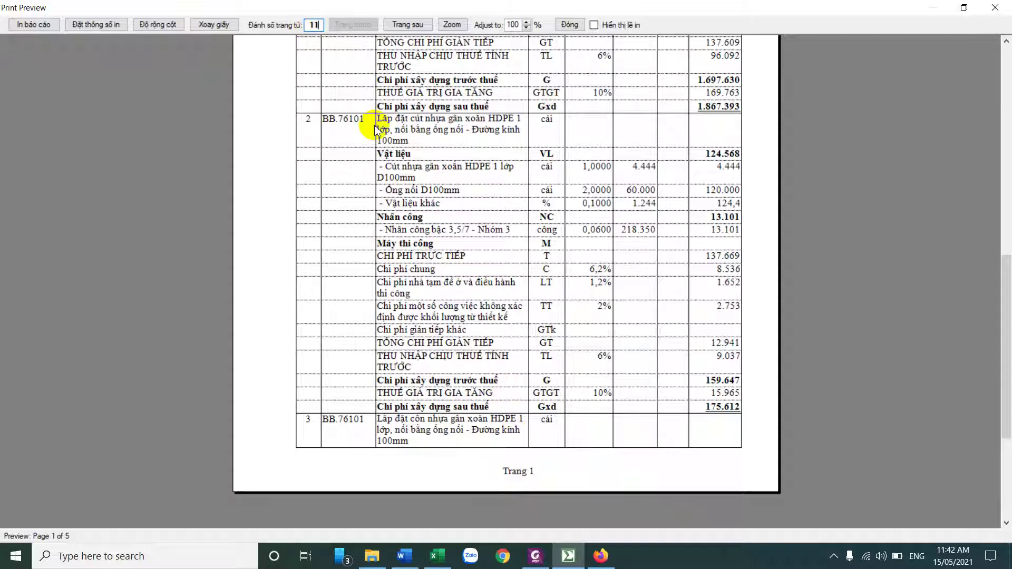
click(441, 152)
click(528, 467)
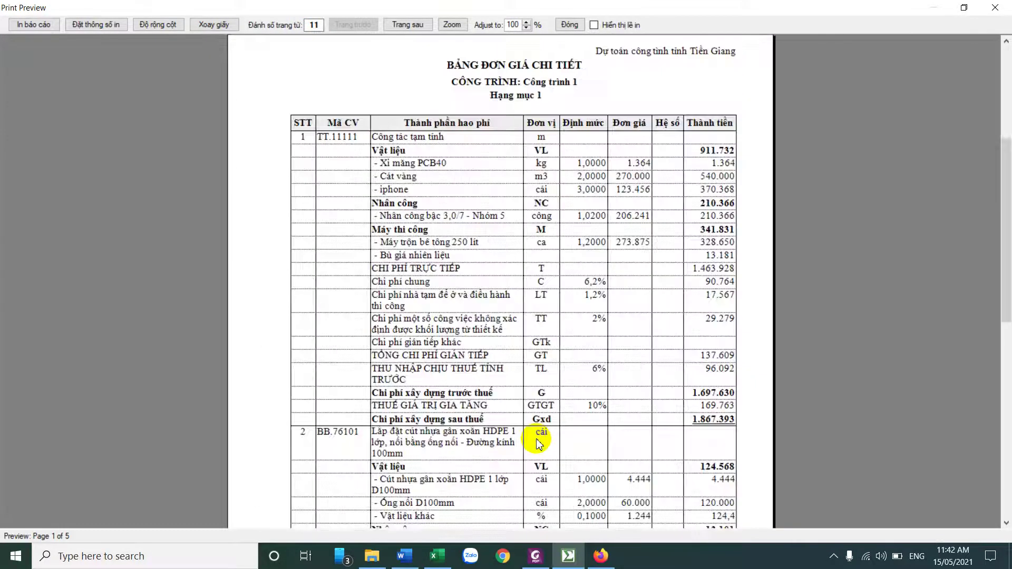
scroll(538, 442, down, 5)
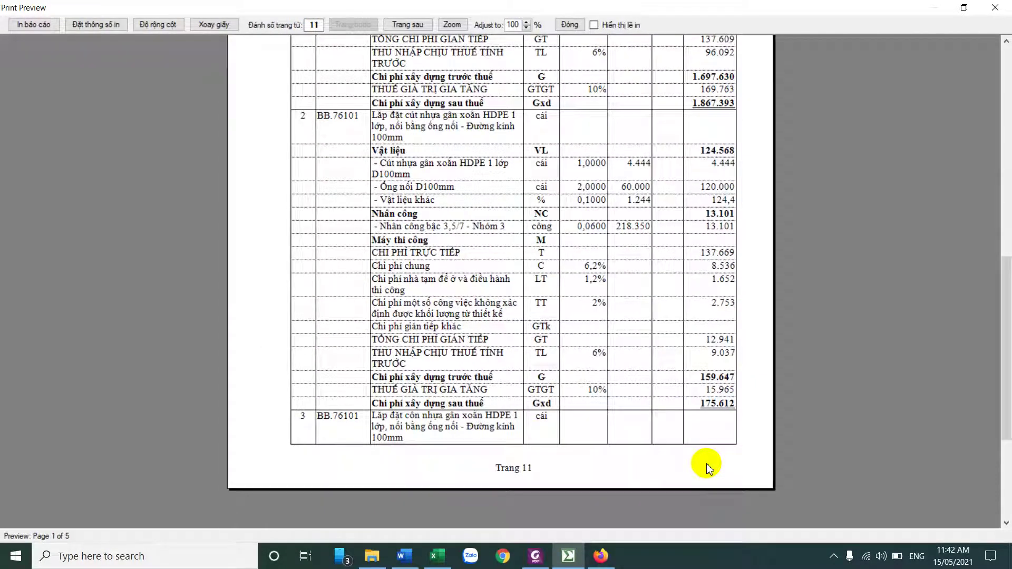
click(570, 25)
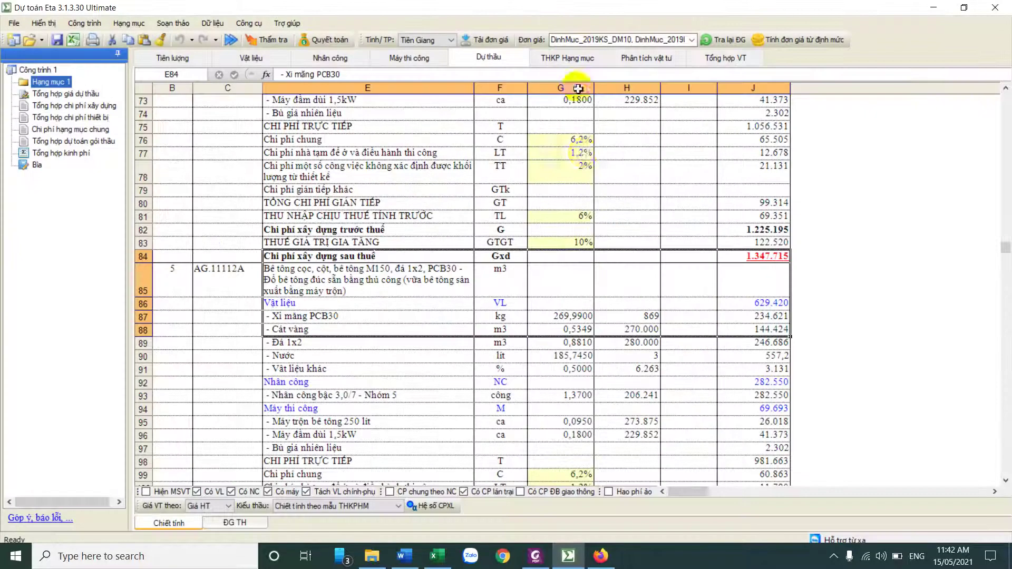
Return to the bill of quantities, check its header and page number in the print preview, and close the preview
click(352, 190)
scroll(512, 406, up, 4)
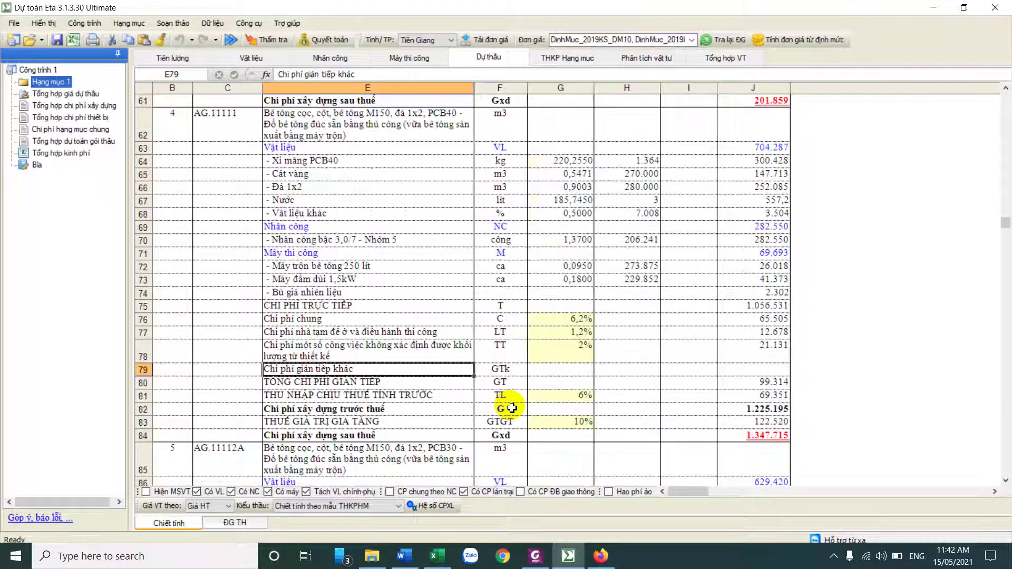
scroll(647, 316, up, 20)
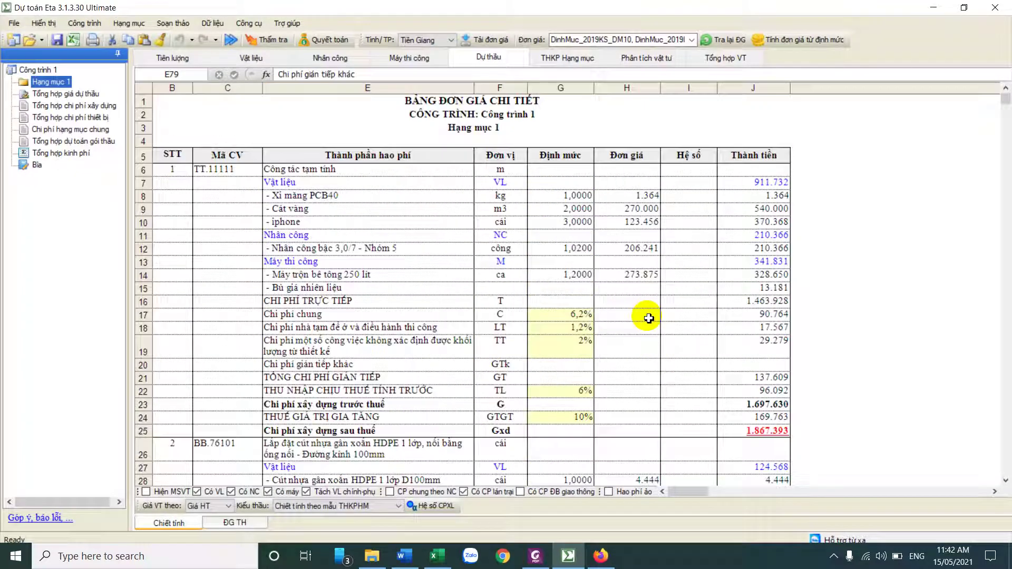
click(172, 58)
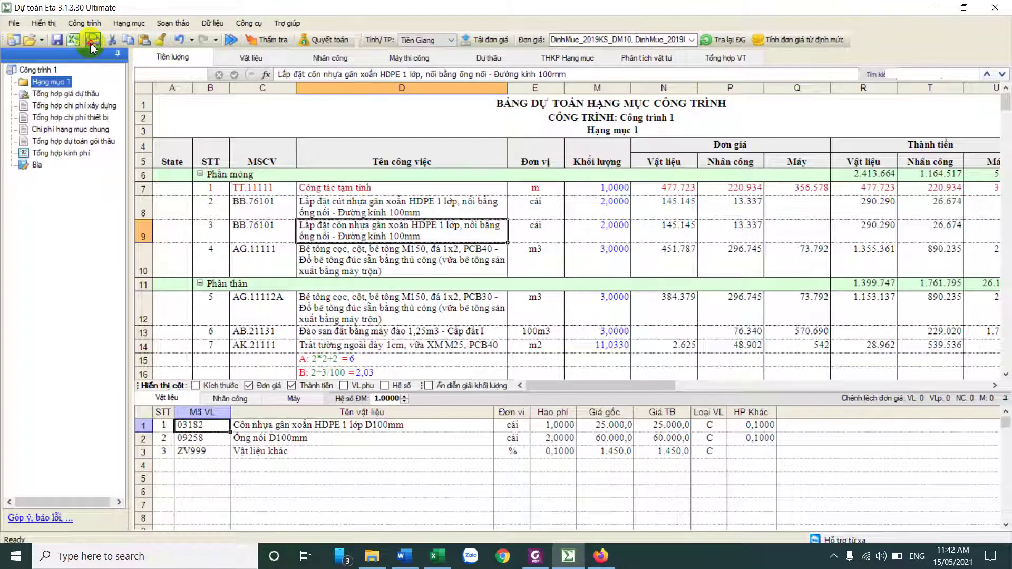
click(92, 40)
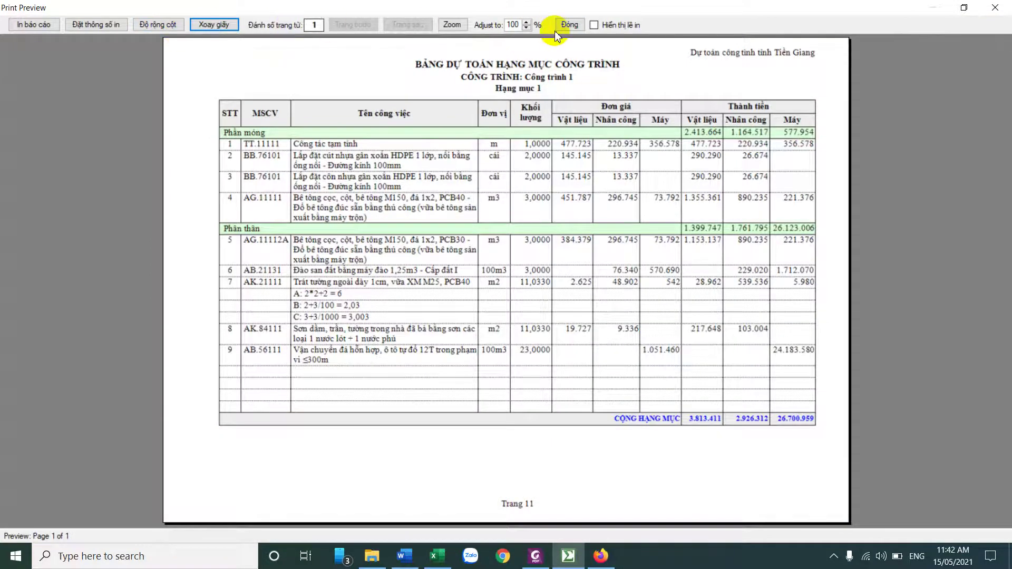
click(570, 26)
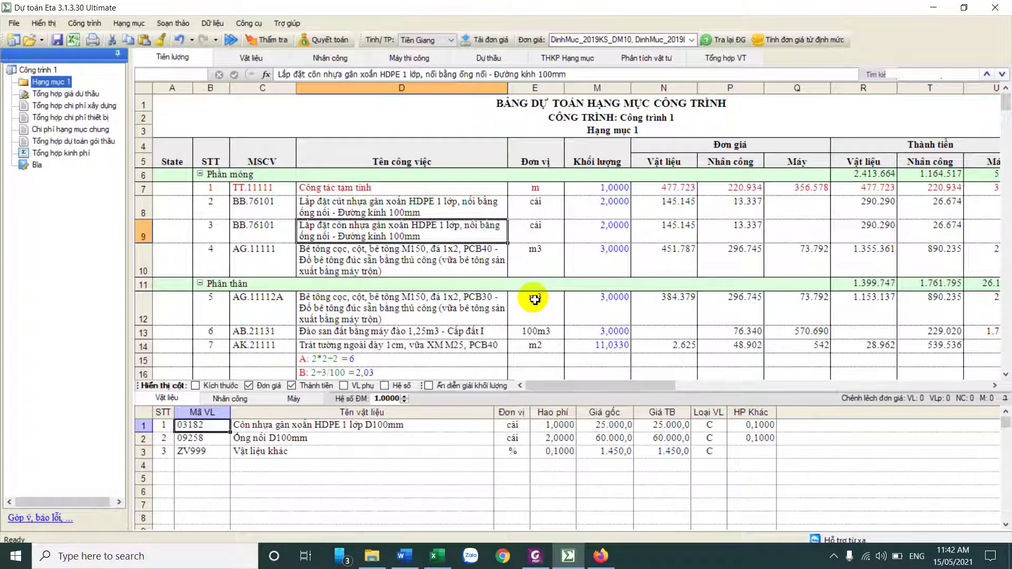
click(372, 211)
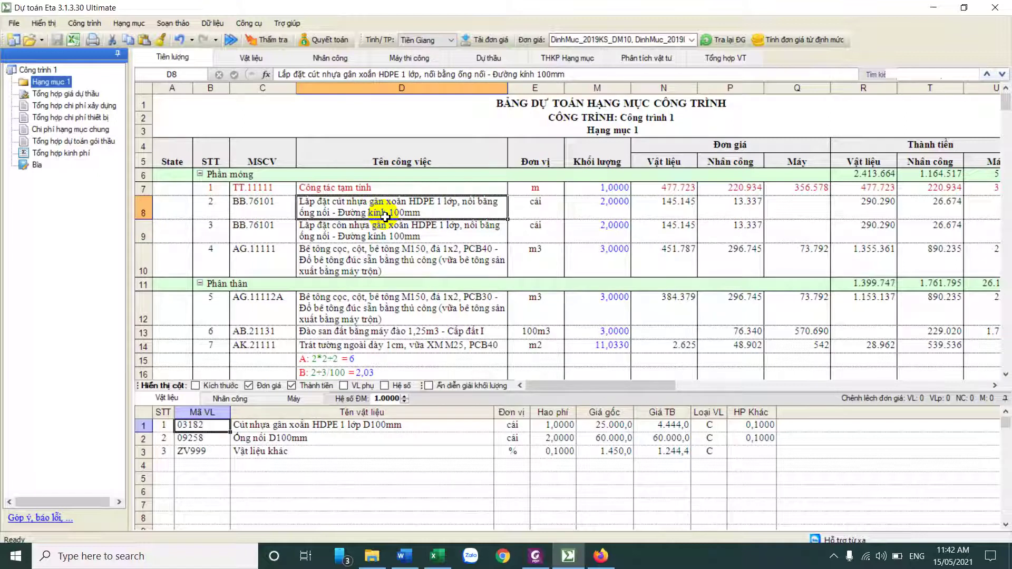
click(13, 23)
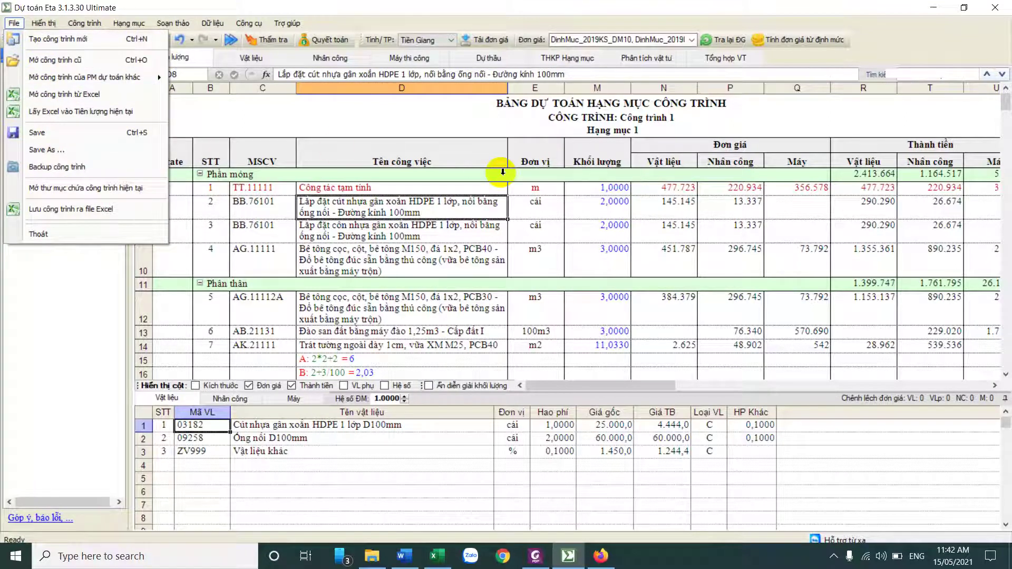
click(395, 251)
click(401, 213)
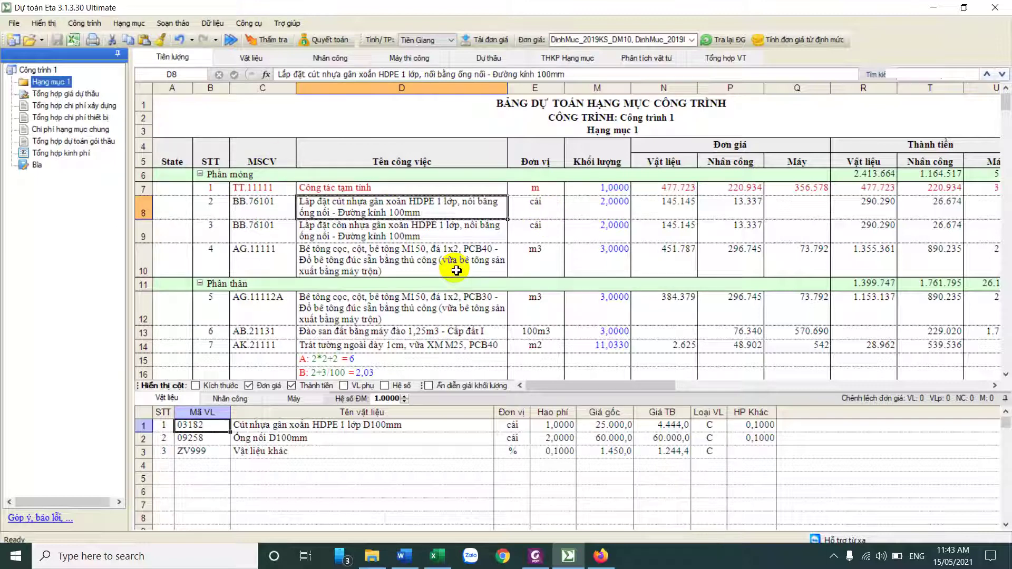
Export all sheets of the estimate to an Excel workbook named 123 on the Desktop
click(72, 41)
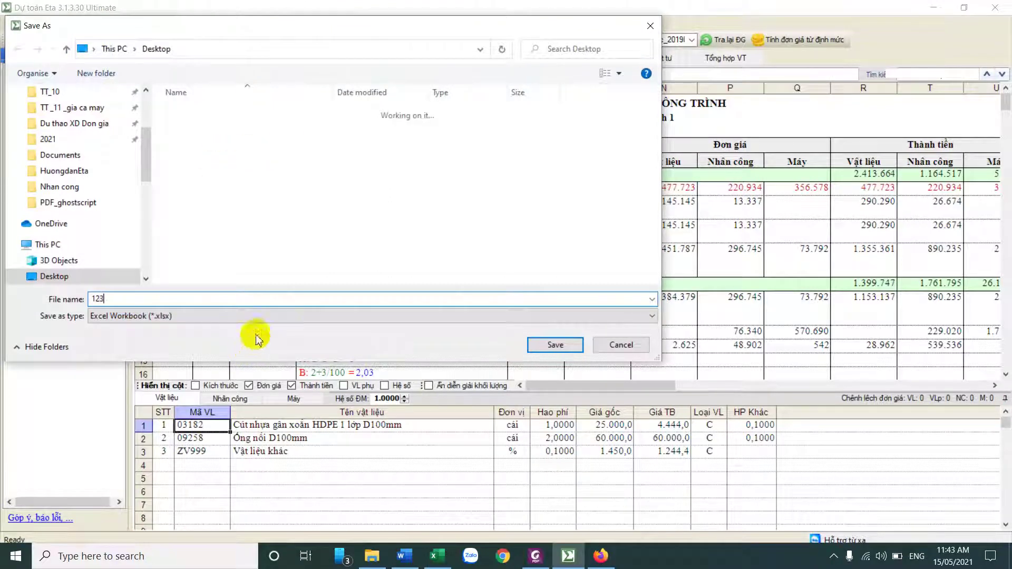
click(556, 348)
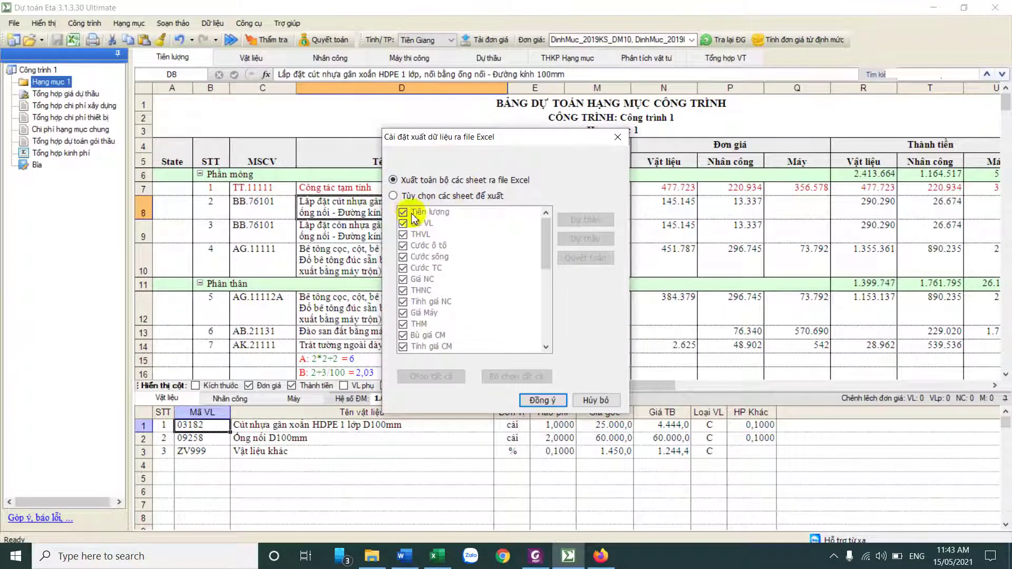
click(399, 196)
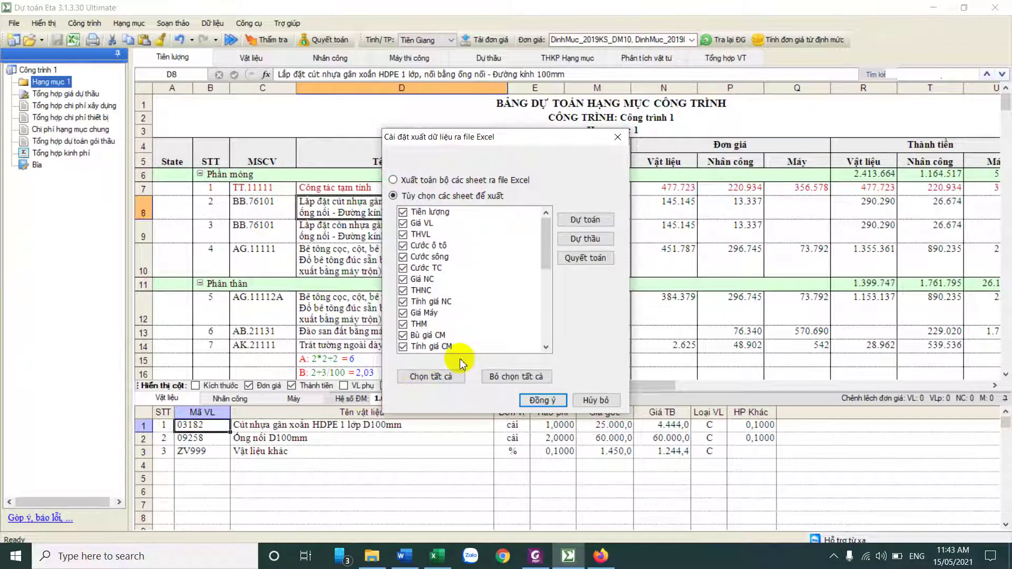
click(409, 180)
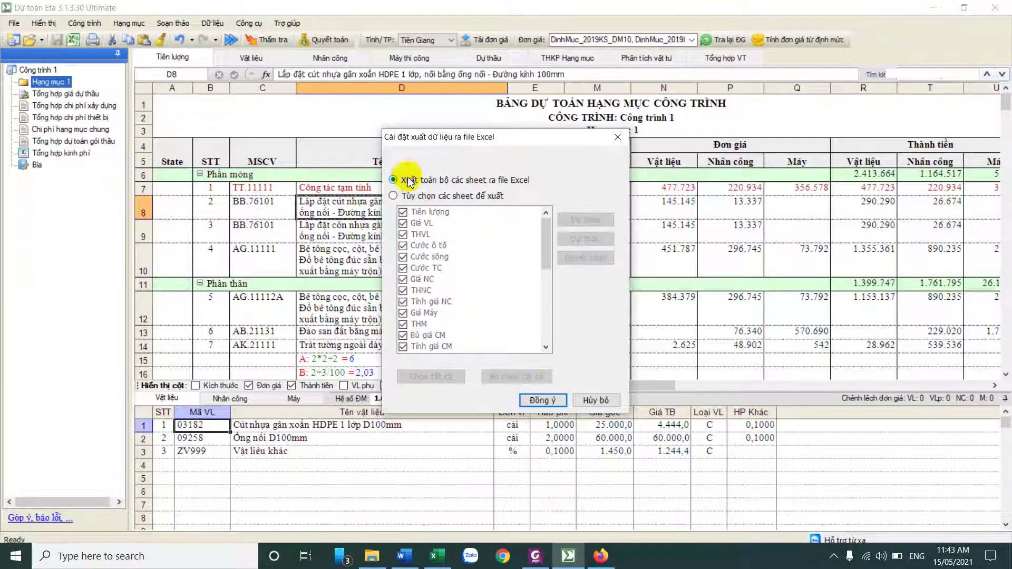
click(535, 401)
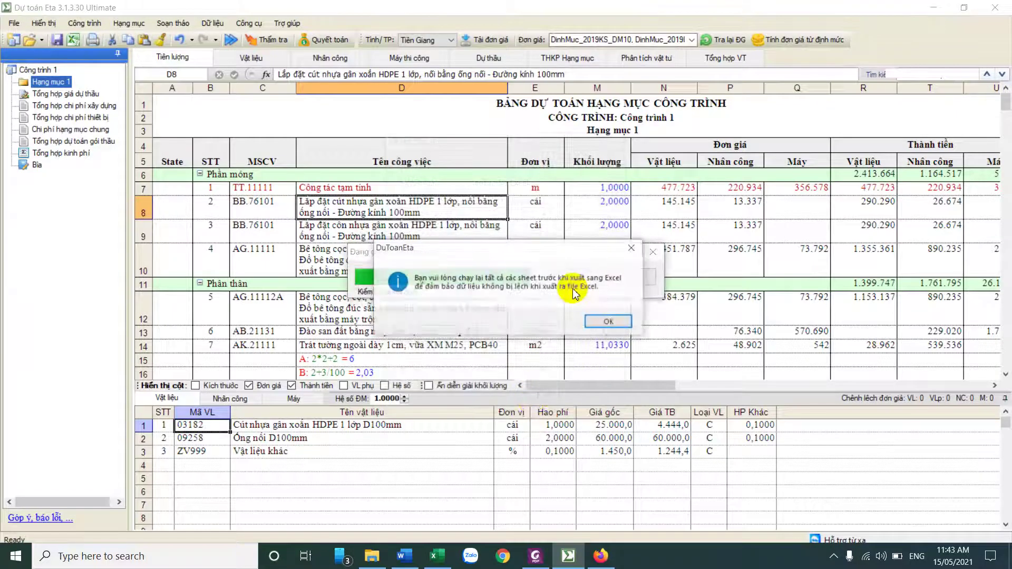
click(600, 323)
click(582, 325)
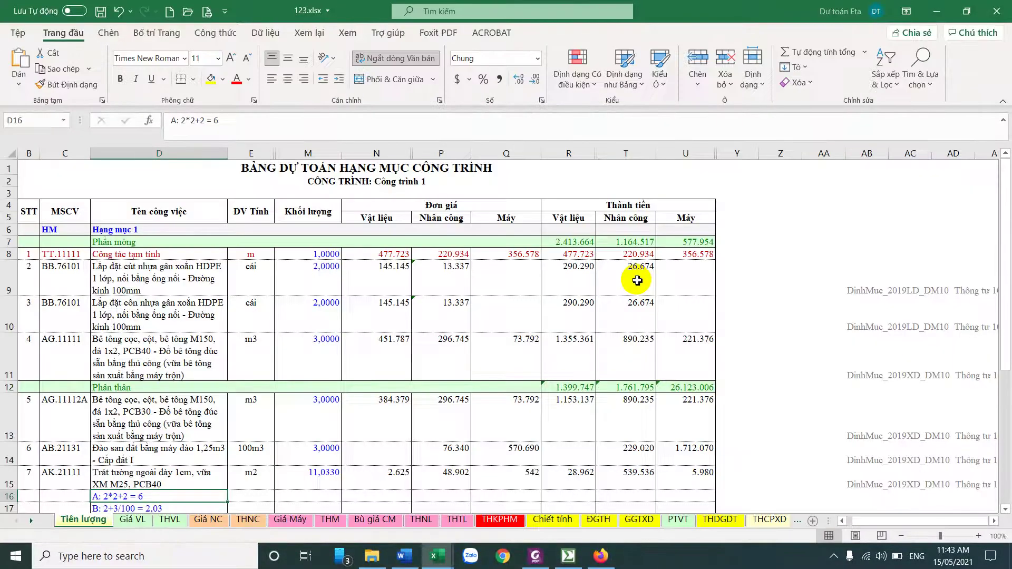
Check the exported workbook's formulas, tracing the Xi măng PCB40 unit price on Chiết tính to its source on Giá VL
click(578, 309)
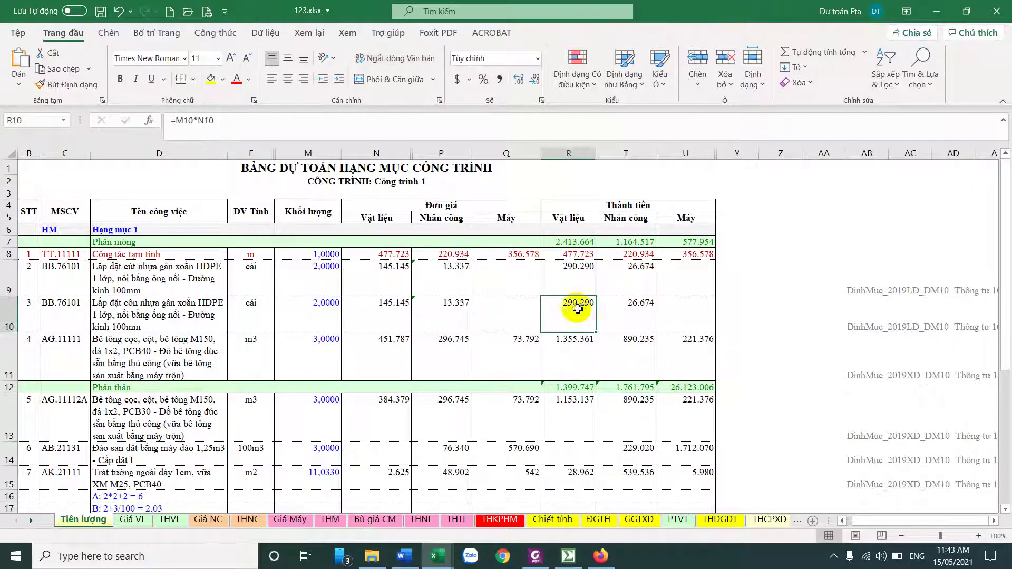
click(499, 520)
click(553, 519)
click(384, 256)
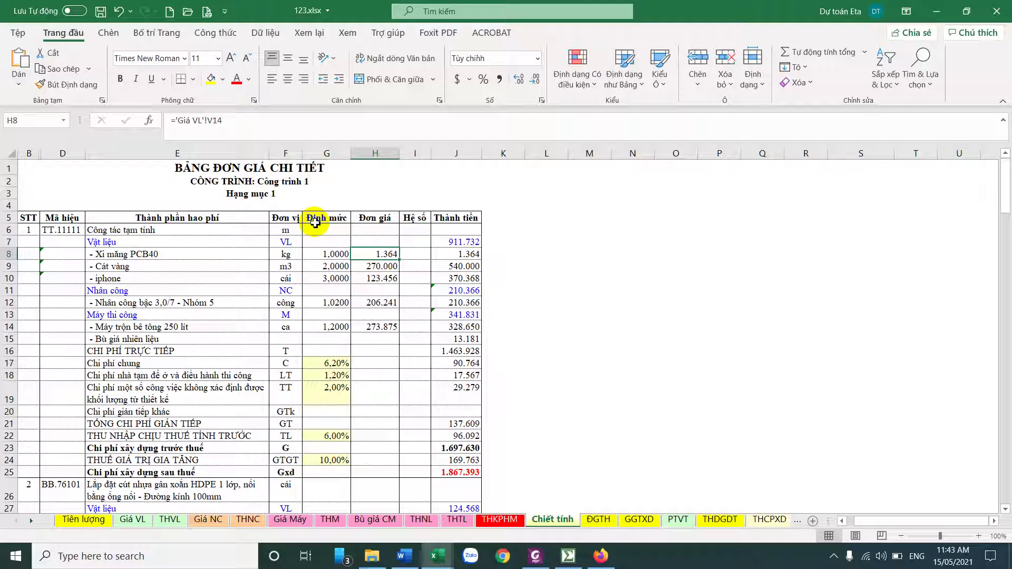
key(ctrl+bracketleft)
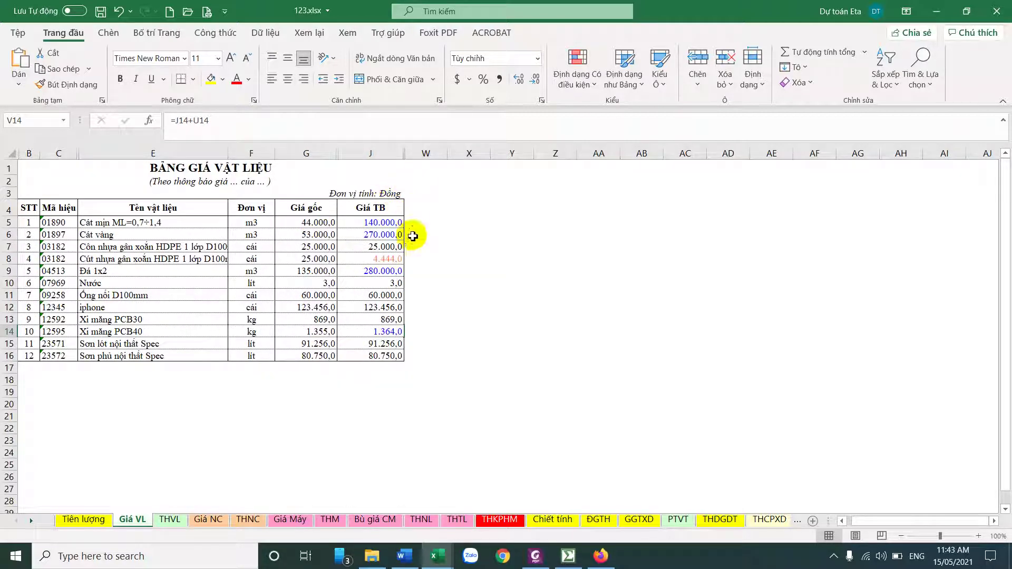
Look through the exported Chiết tính, ĐGTH, GGTXD and PTVT sheets
click(552, 520)
click(599, 520)
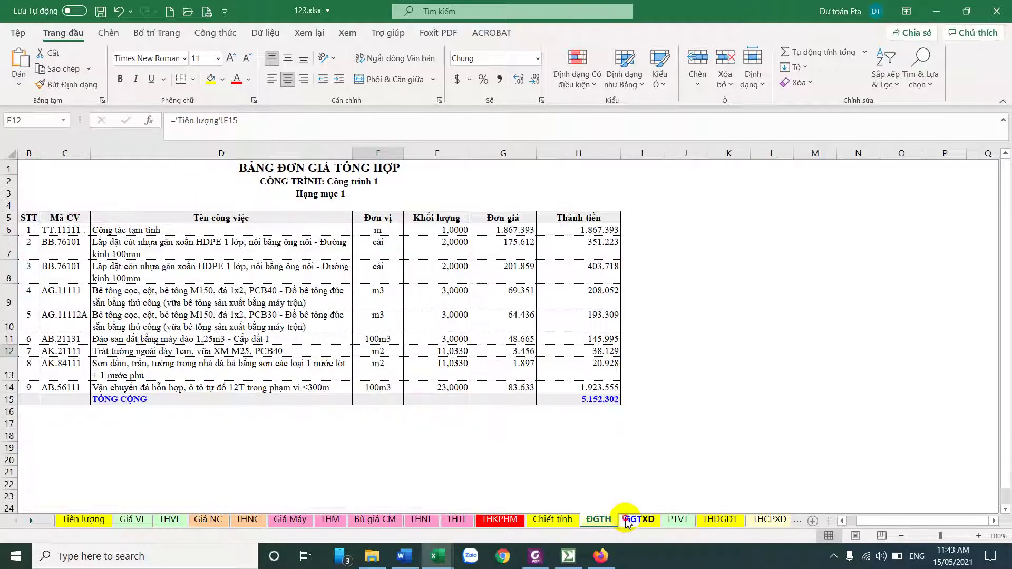
click(633, 519)
click(676, 521)
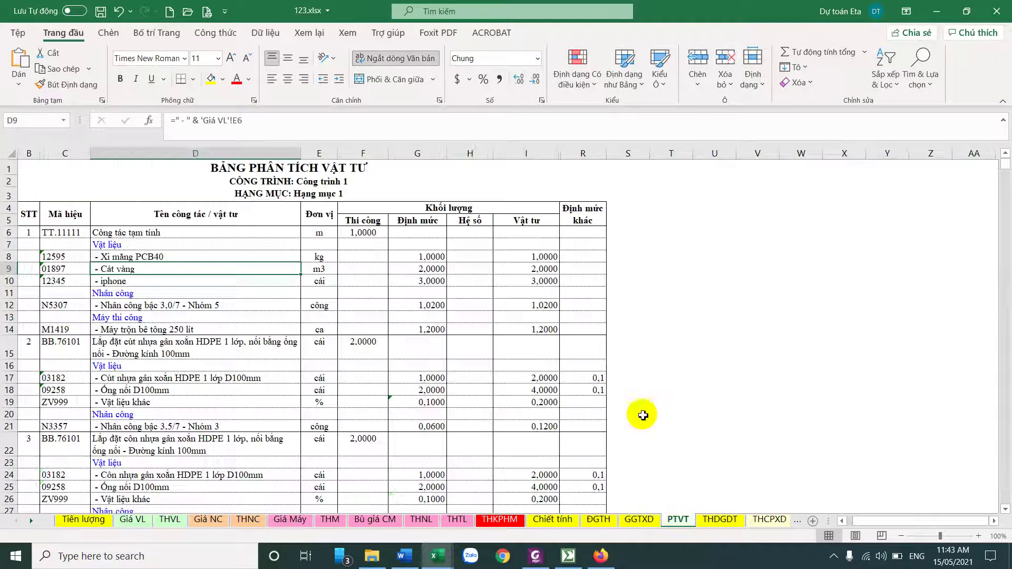
Go back to the estimate in Dự toán Eta and switch to the Word guide on Tiền Giang 2021 estimates
click(568, 556)
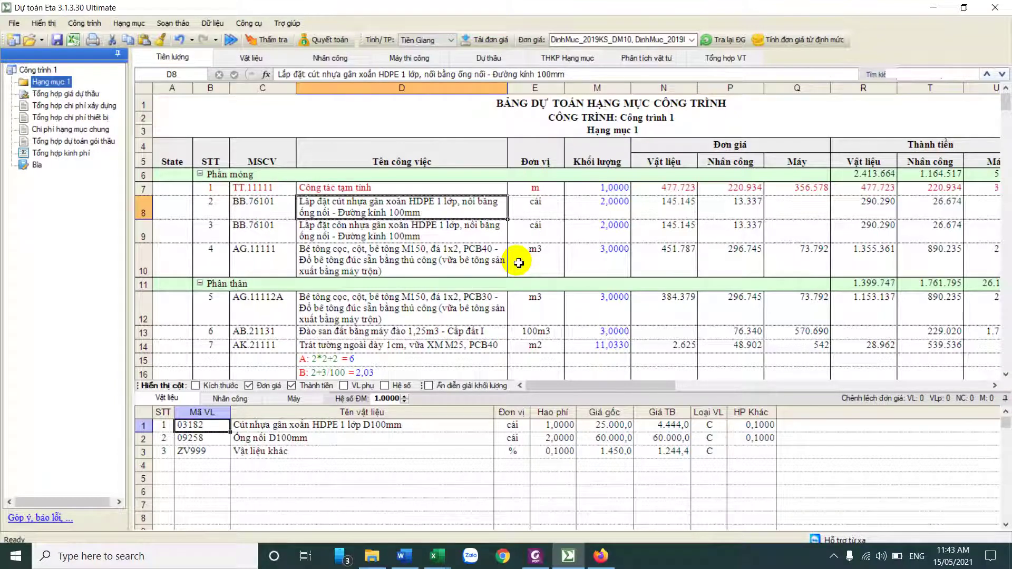
click(404, 556)
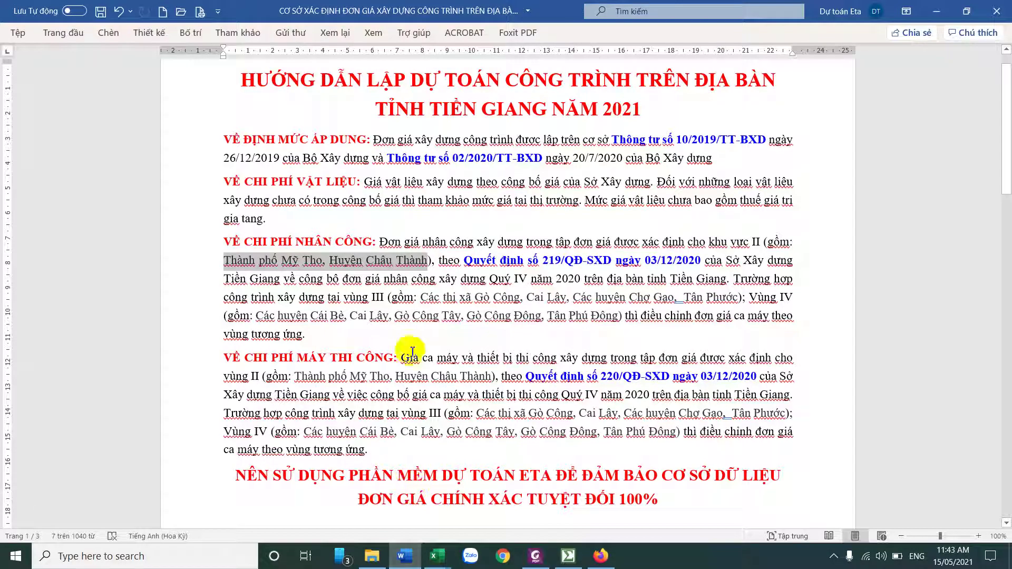
Highlight decisions 219/QĐ-SXD and 220/QĐ-SXD of 03/12/2020 in the Word guide and switch back to Dự toán Eta
drag(459, 263, 679, 266)
drag(527, 376, 756, 377)
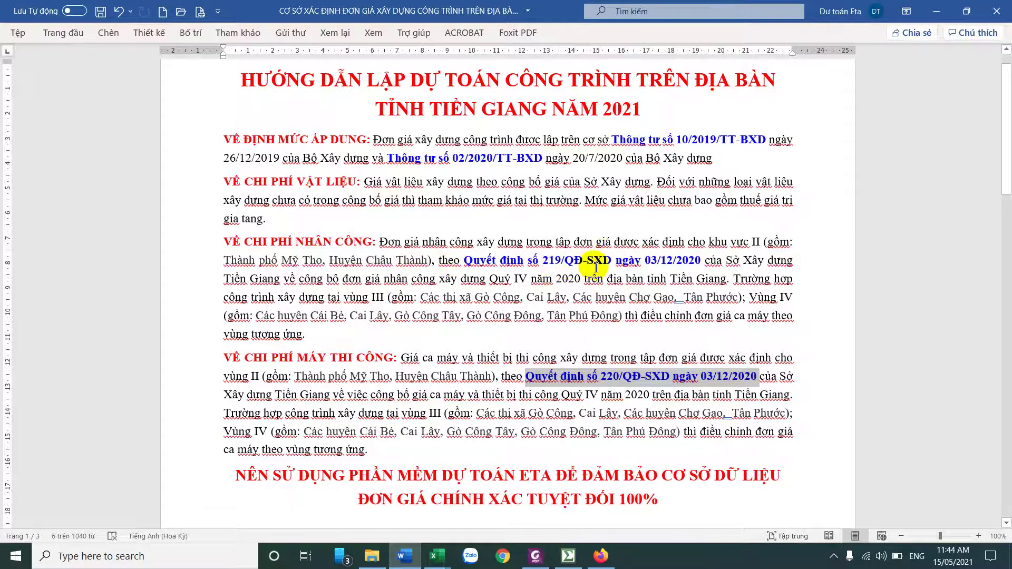
click(567, 560)
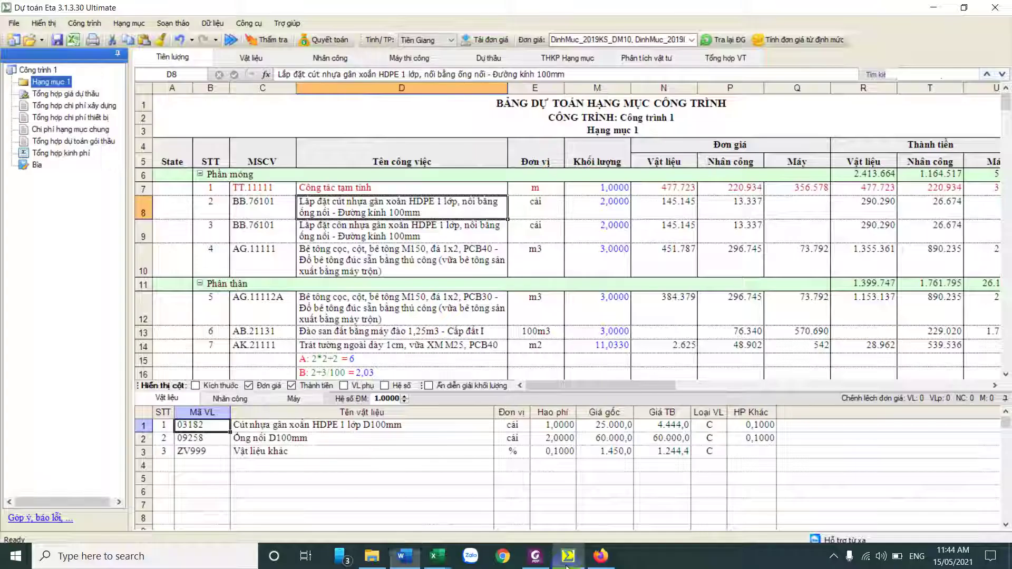
View the material and labour price sheets, checking the options for filling in the announced labour prices
click(252, 59)
click(329, 57)
right_click(637, 162)
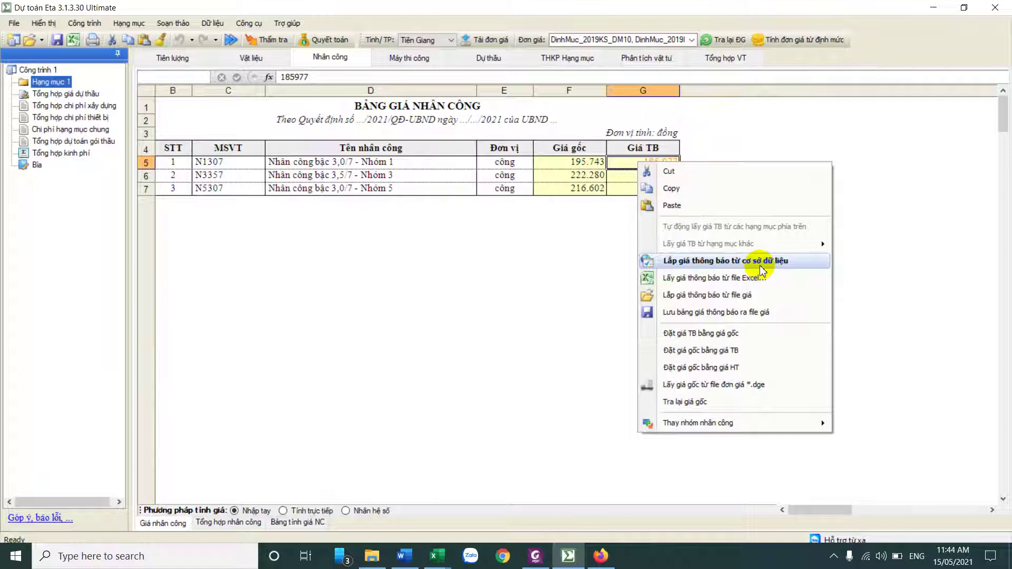
click(368, 188)
Look through the Máy thi công, Dự thầu, THKP Hạng mục and Phân tích vật tư sheets and return to Tiên lượng
click(411, 59)
click(488, 57)
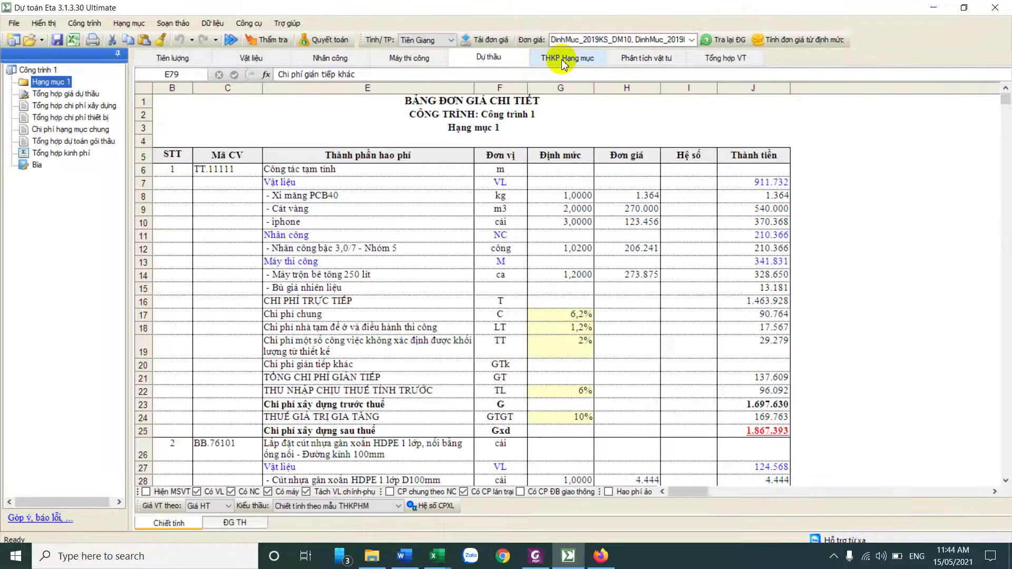
click(561, 59)
click(653, 58)
click(203, 59)
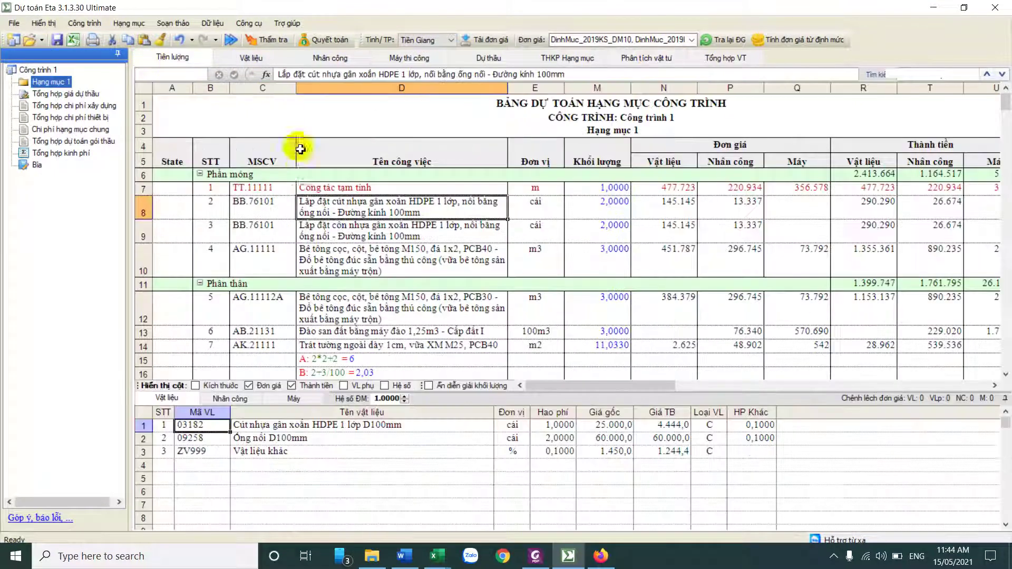
Look through the project-level summaries of bid price, construction, equipment and bid package costs, ending on Tổng hợp kinh phí
click(73, 94)
click(82, 106)
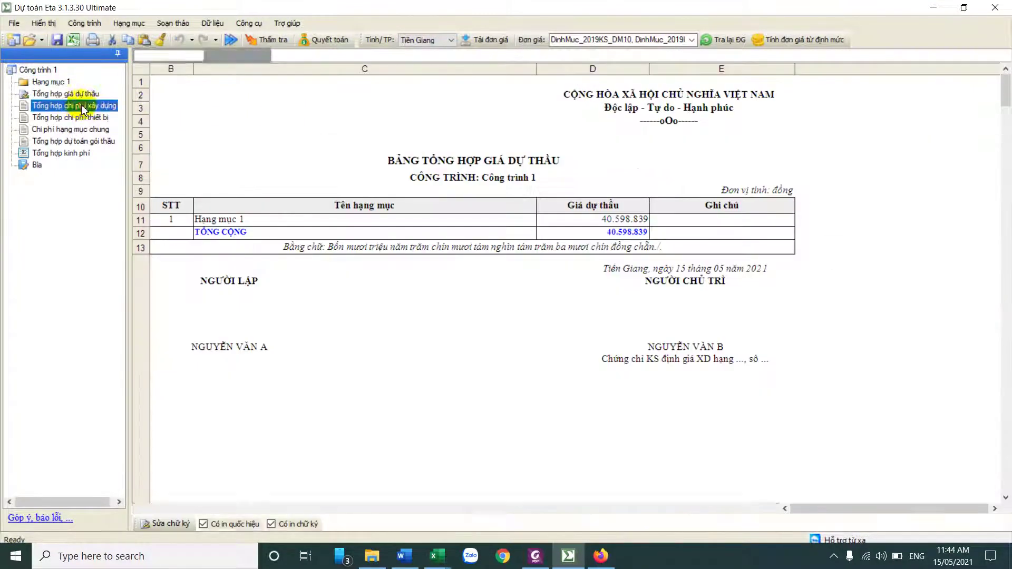
click(76, 117)
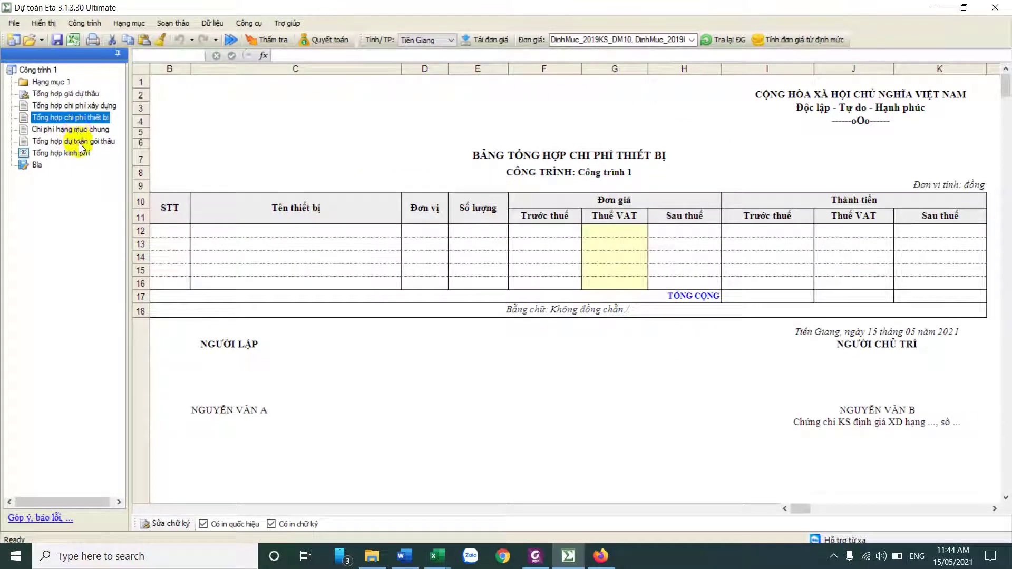
click(81, 142)
click(78, 154)
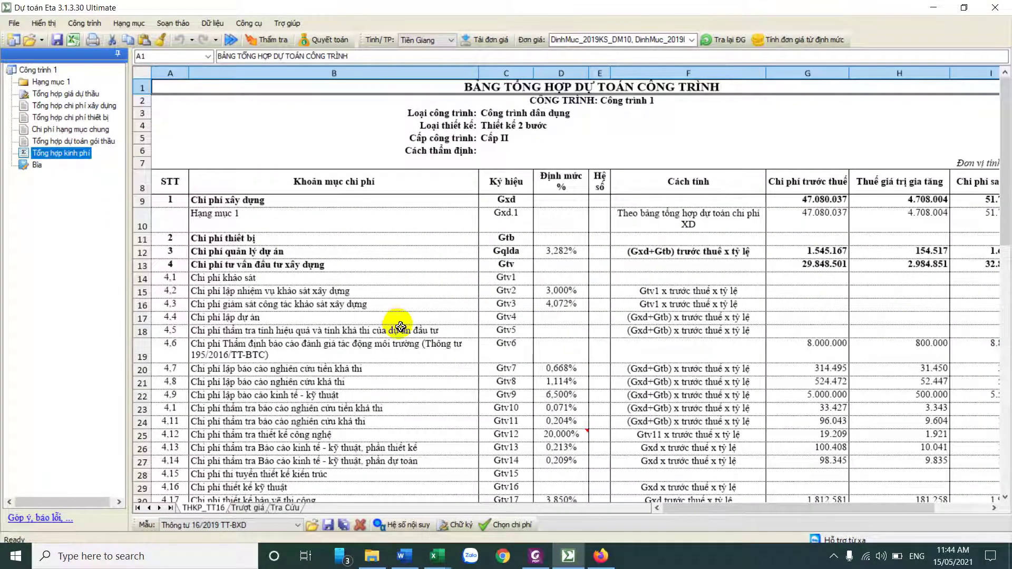
Review the expense items in the total project cost summary, including Chi phí thiết bị
click(377, 292)
click(442, 242)
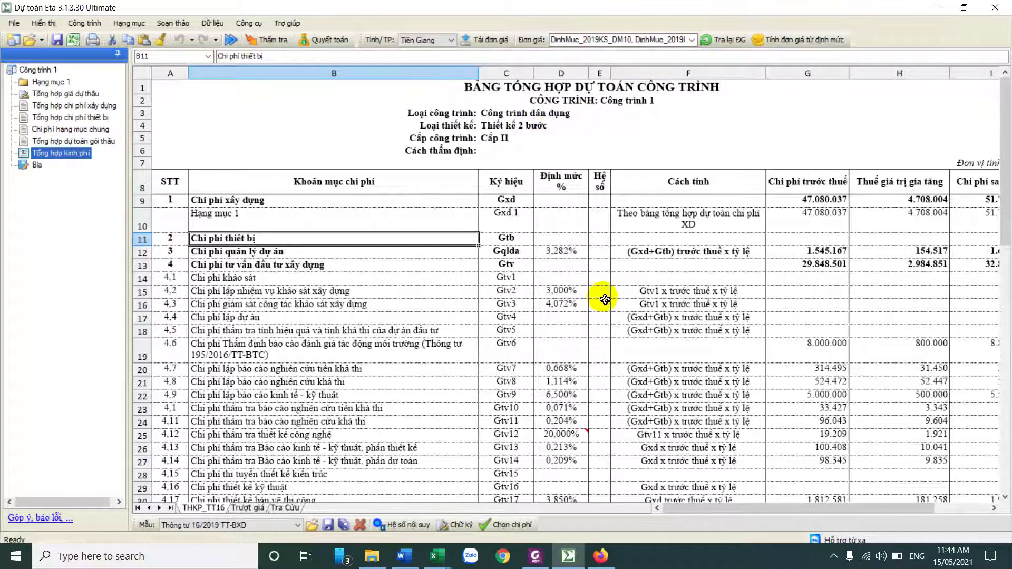
scroll(360, 317, down, 7)
scroll(360, 317, up, 7)
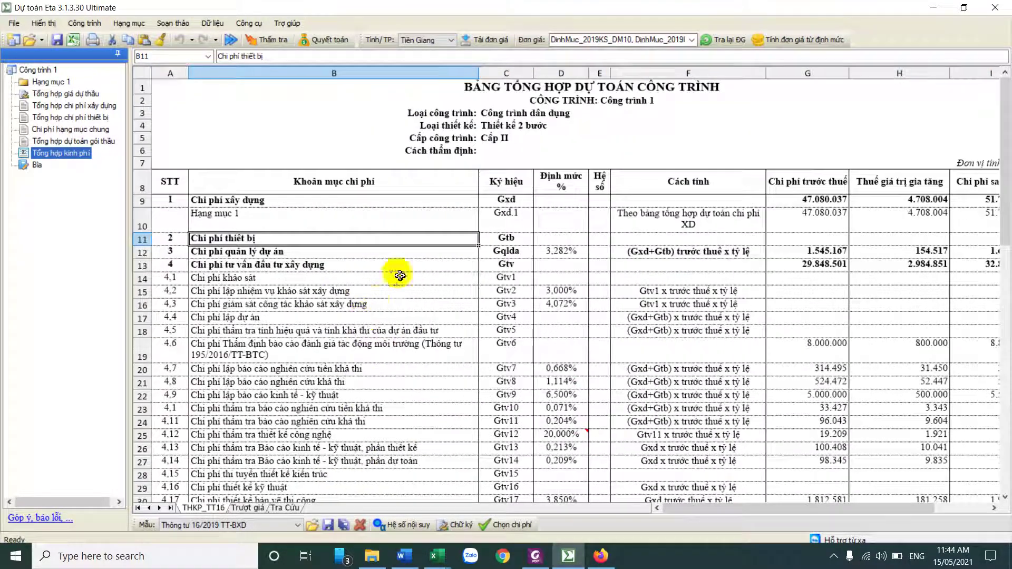
Examine the project type, design type and project grade settings in the cost summary header
click(536, 119)
click(607, 115)
click(696, 114)
click(579, 125)
click(615, 125)
click(616, 126)
click(555, 138)
Review the list of expense items to include in the cost summary and save the selection
click(337, 348)
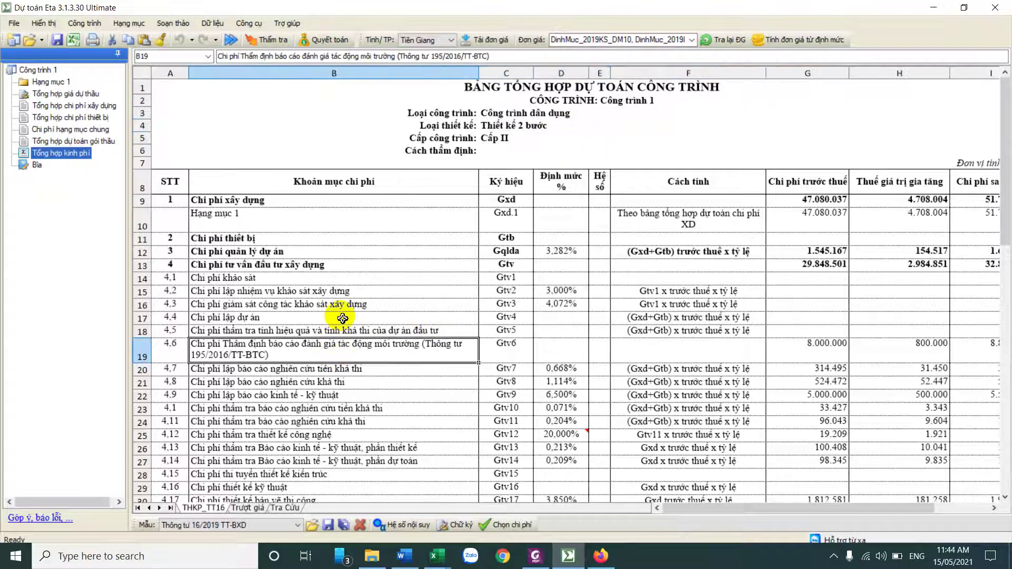
scroll(338, 318, down, 2)
click(487, 524)
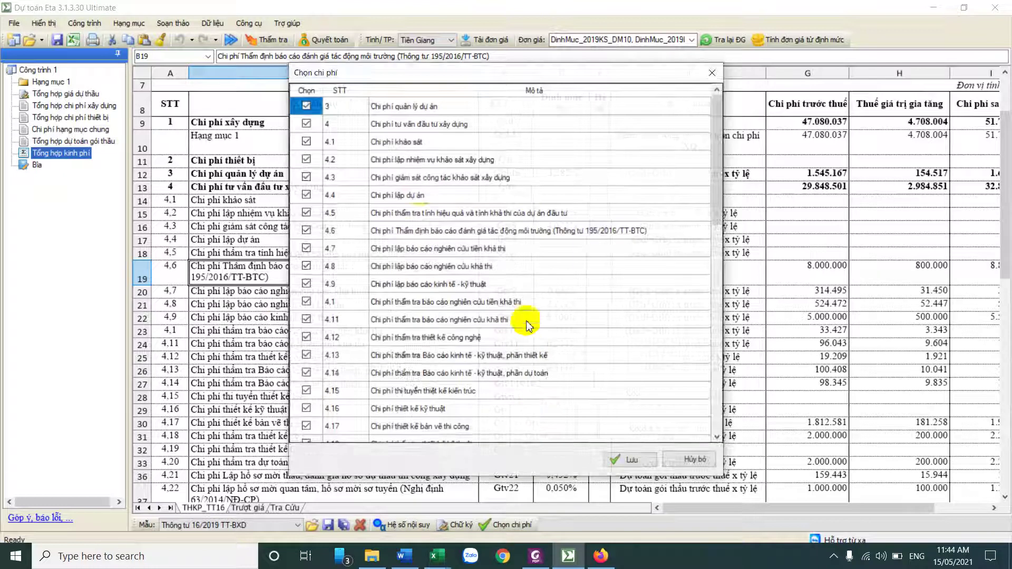
click(631, 460)
Return to Hạng mục 1 and inspect the material breakdowns of the HDPE reducer and the AG.11111 concrete pile item
click(50, 82)
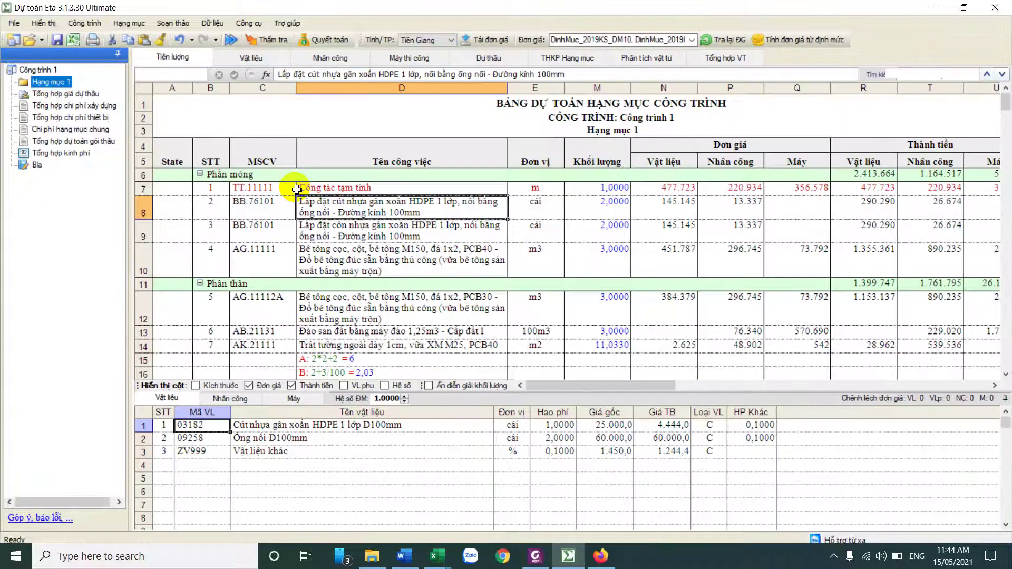
click(378, 239)
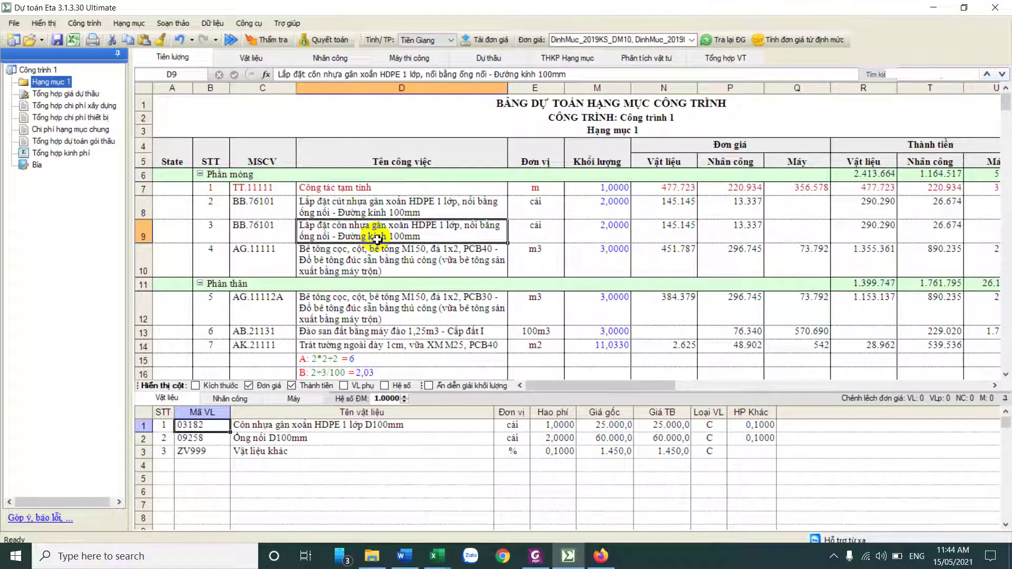
click(471, 268)
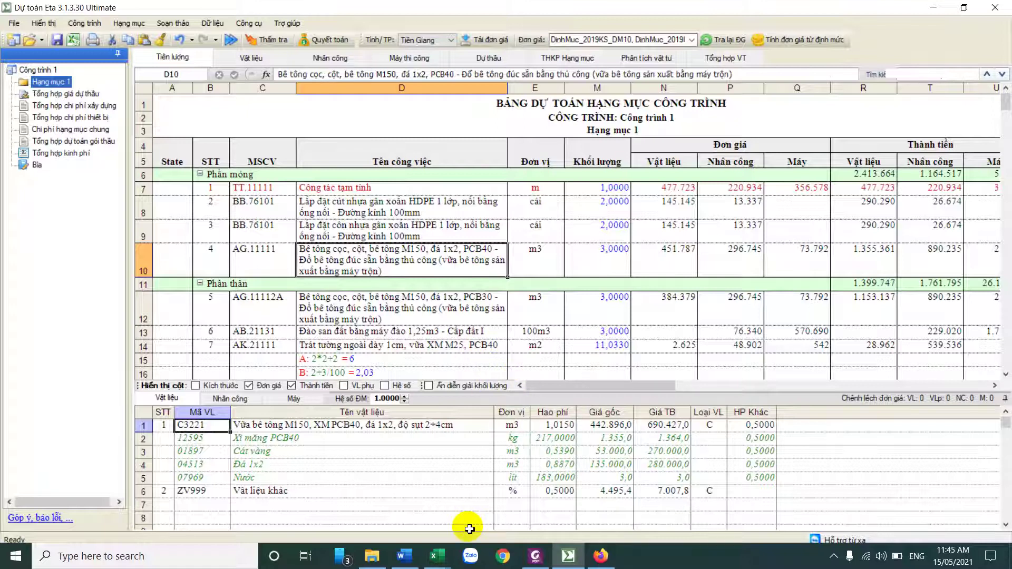
Look over the dutoaneta.vn home page and its support chat in Firefox, and return to the estimate in Dự toán Eta
click(604, 560)
click(323, 35)
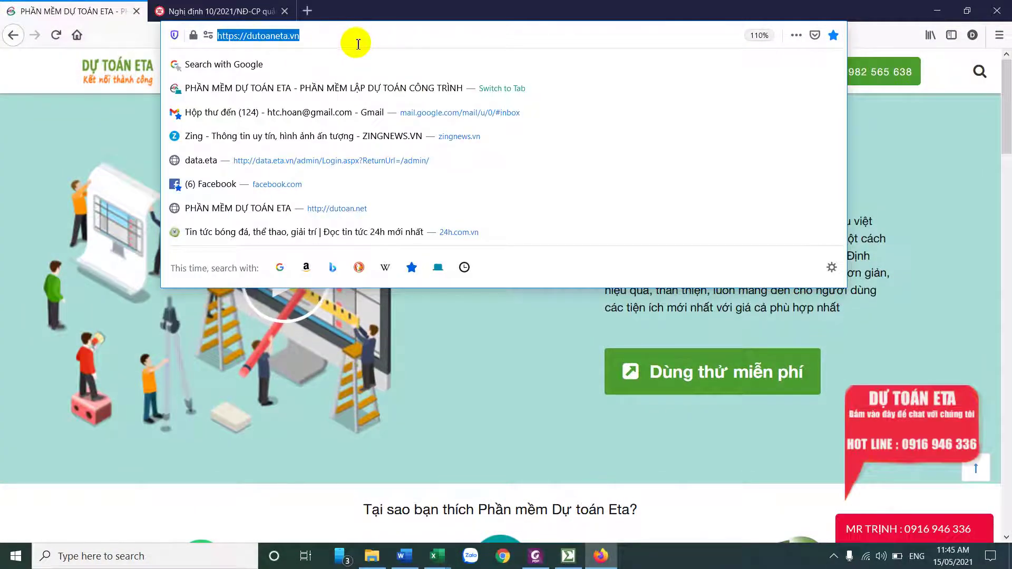
click(413, 373)
click(878, 528)
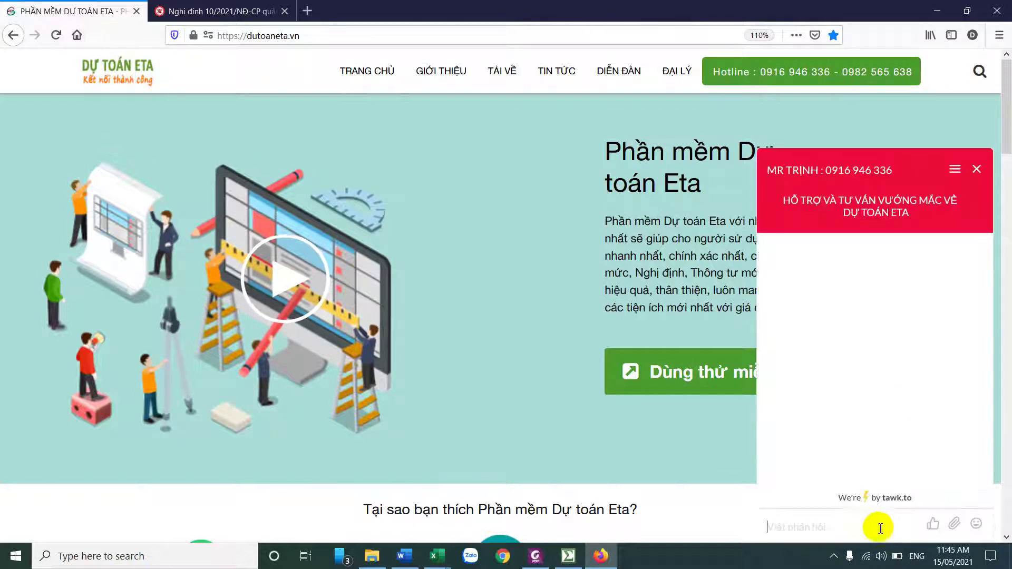
click(977, 170)
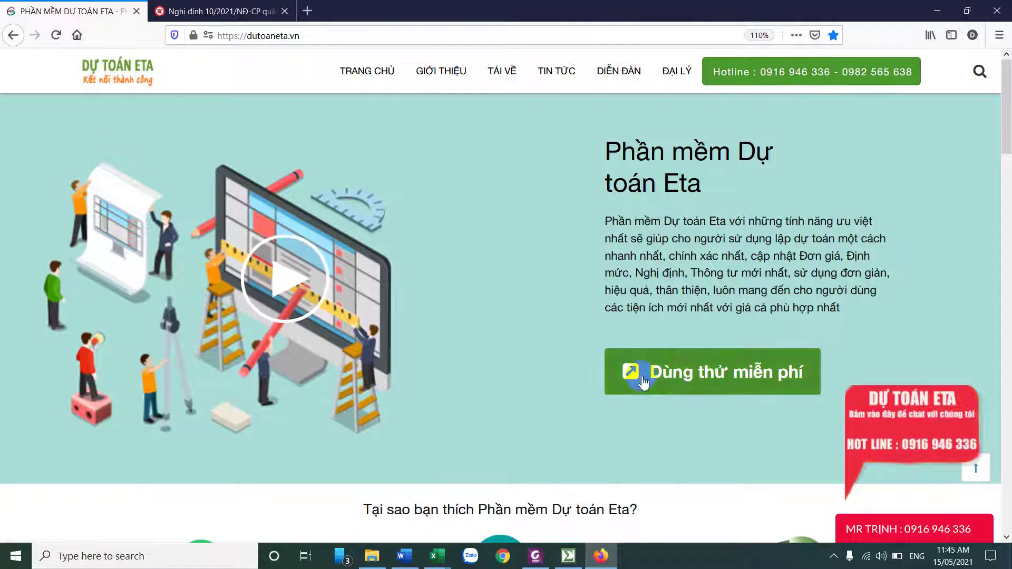
scroll(643, 382, down, 5)
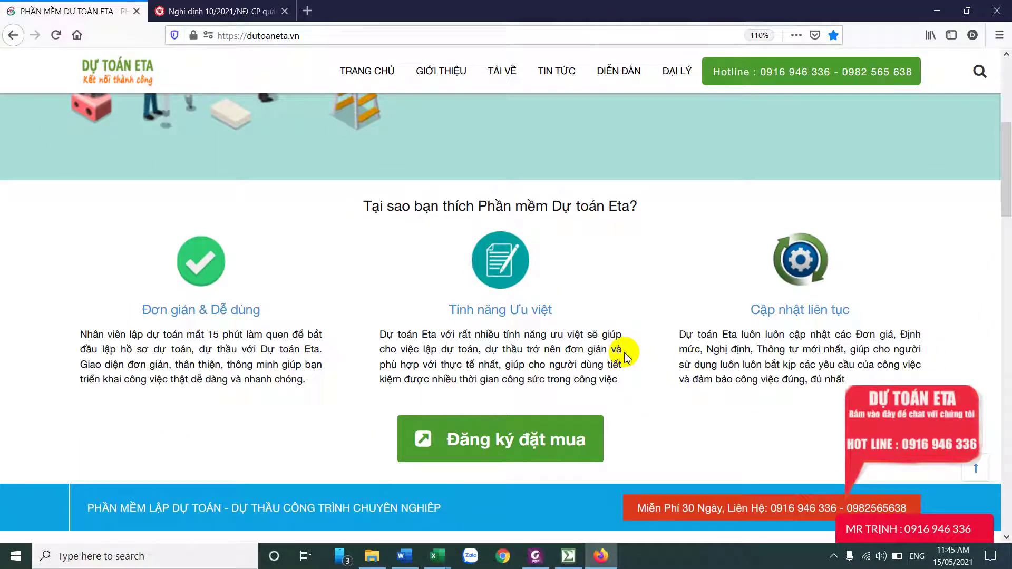
click(568, 556)
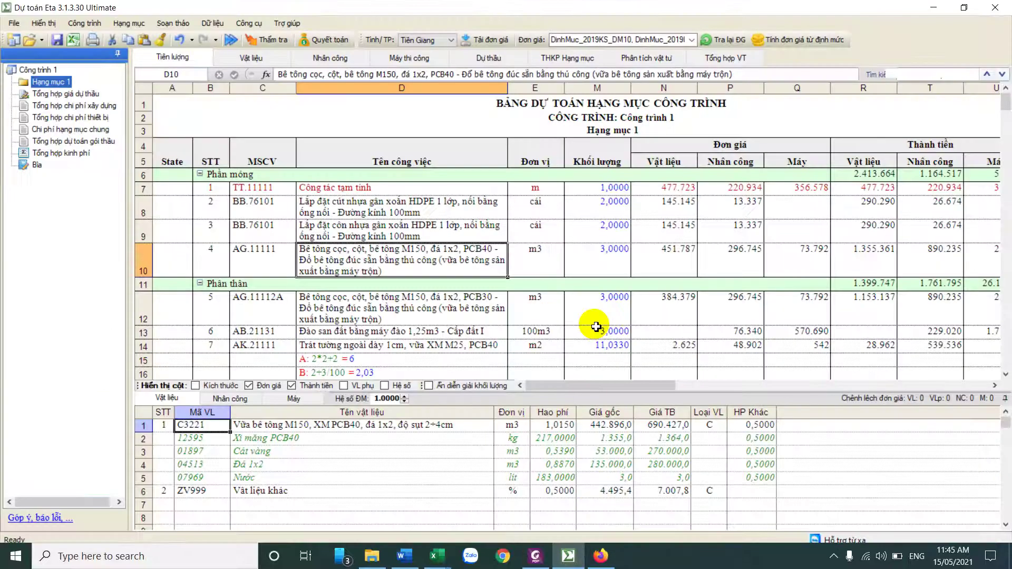